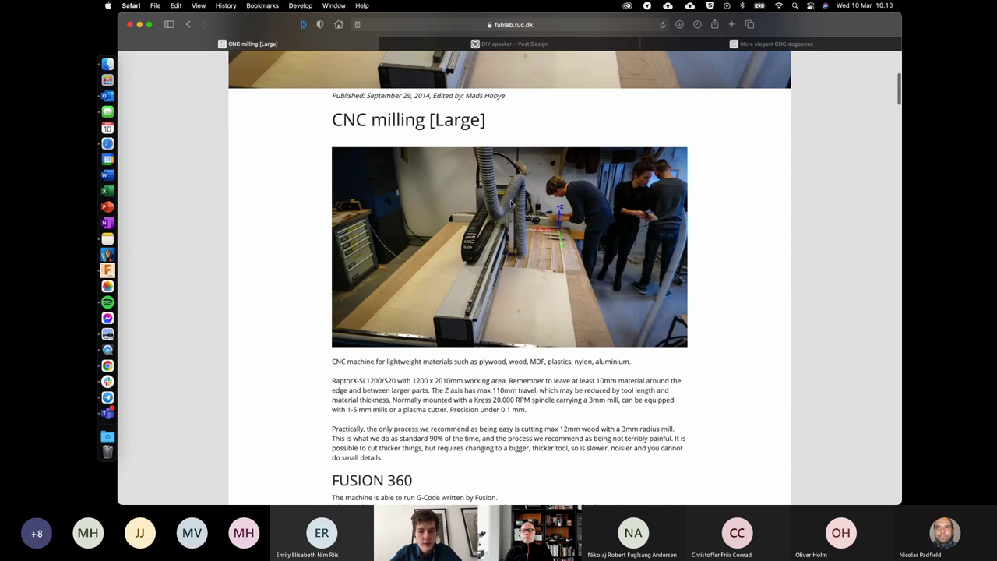
Step: Examine the X, Y and Z axis arrows on the CNC machine photo on the CNC milling page
scroll(550, 244, "up", 5, "ctrl")
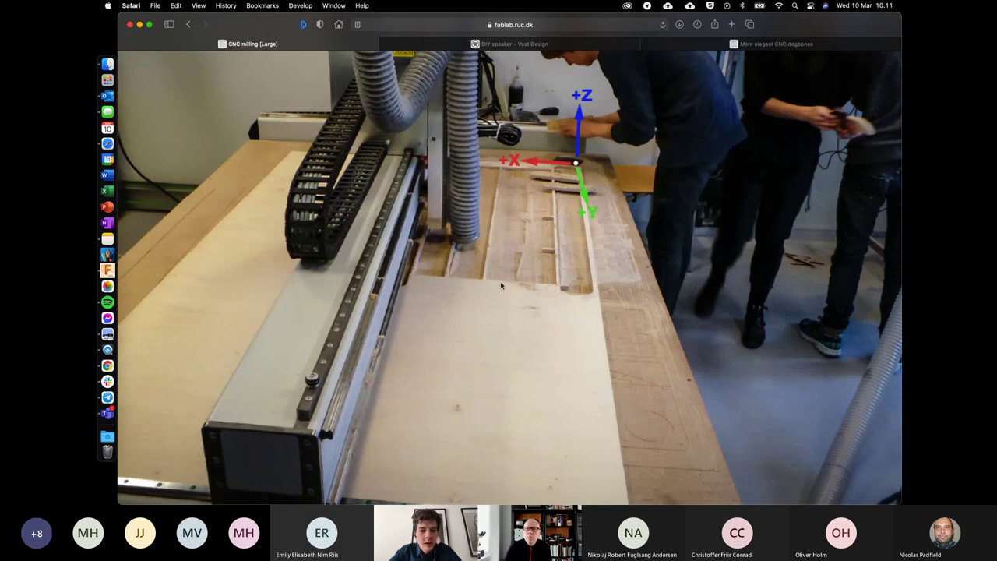
scroll(421, 168, "down", 1)
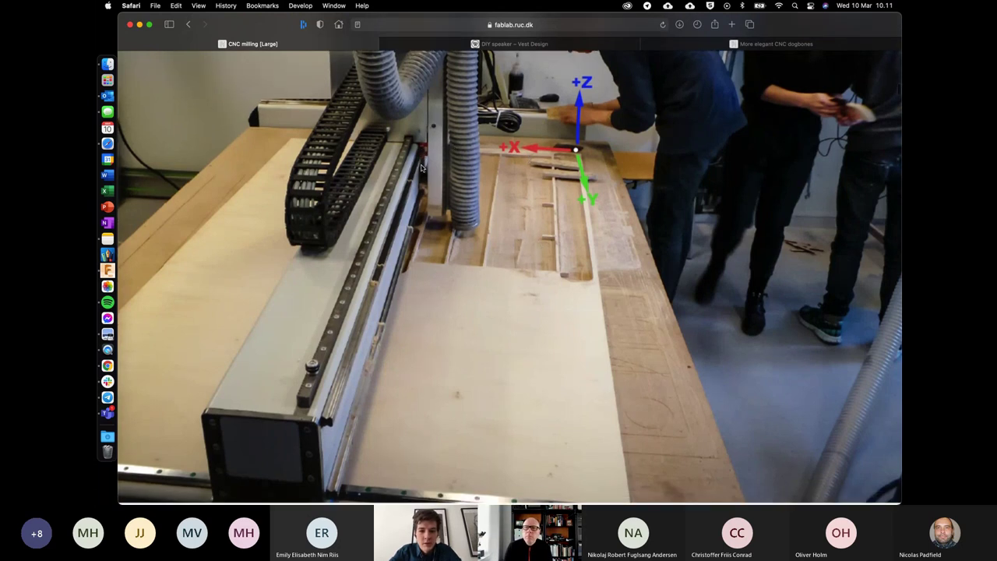
scroll(422, 168, "down", 1)
scroll(421, 169, "down", 2, "ctrl")
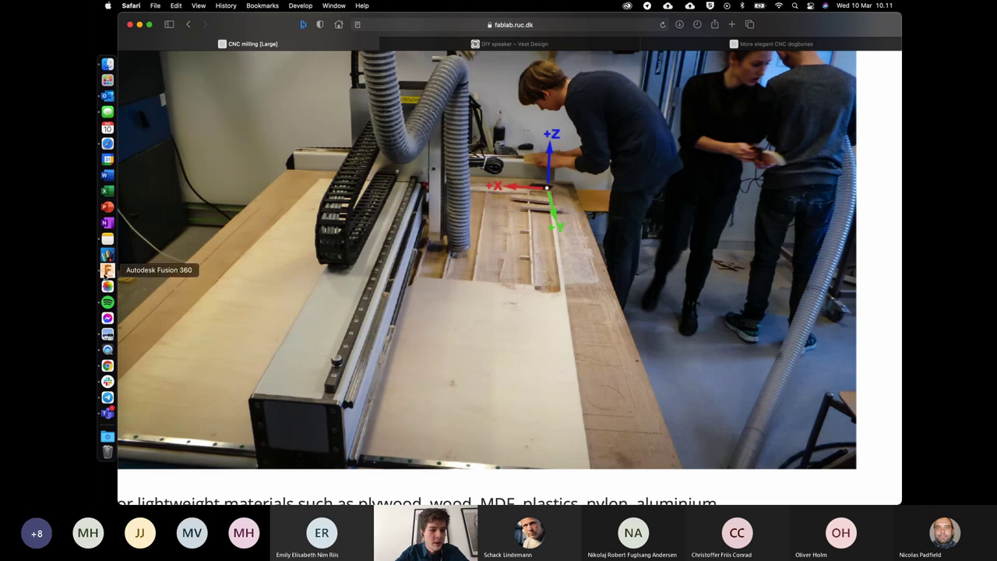
Step: Switch to Fusion 360 and inspect the milling bit below the spindle of the CNC machine model, selecting its cylindrical face
left_click(107, 272)
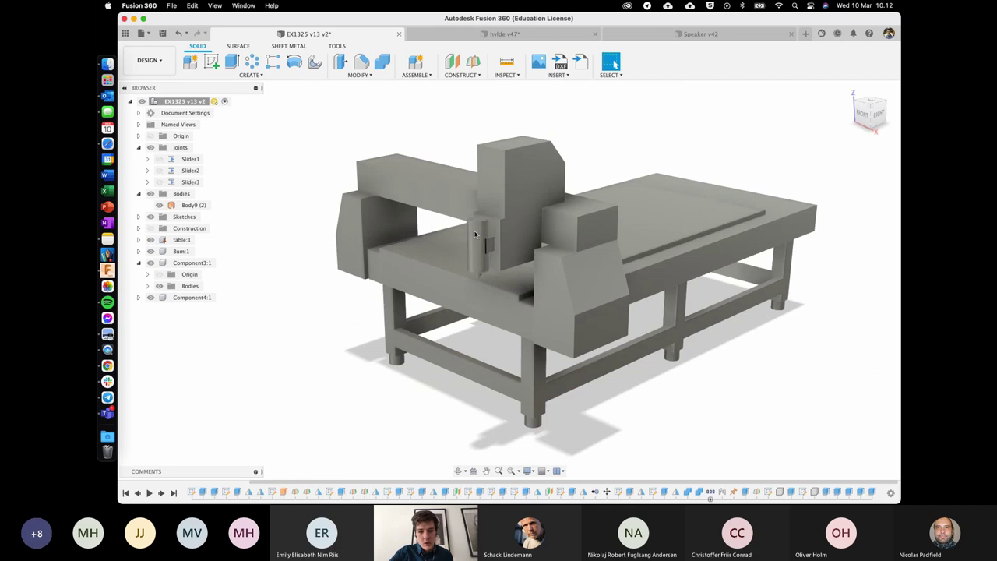
scroll(479, 269, "up", 10)
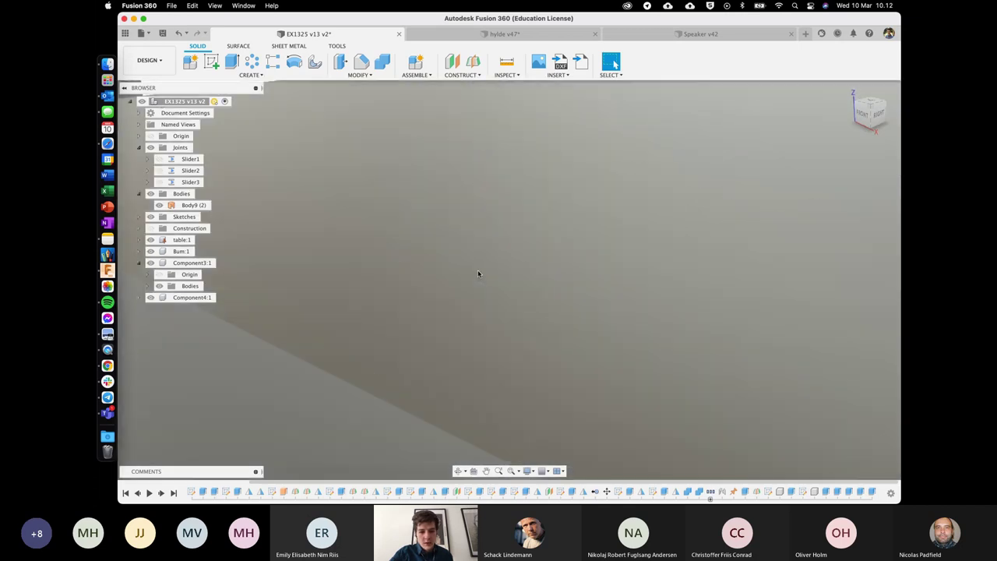
scroll(478, 269, "down", 10)
scroll(498, 268, "up", 3)
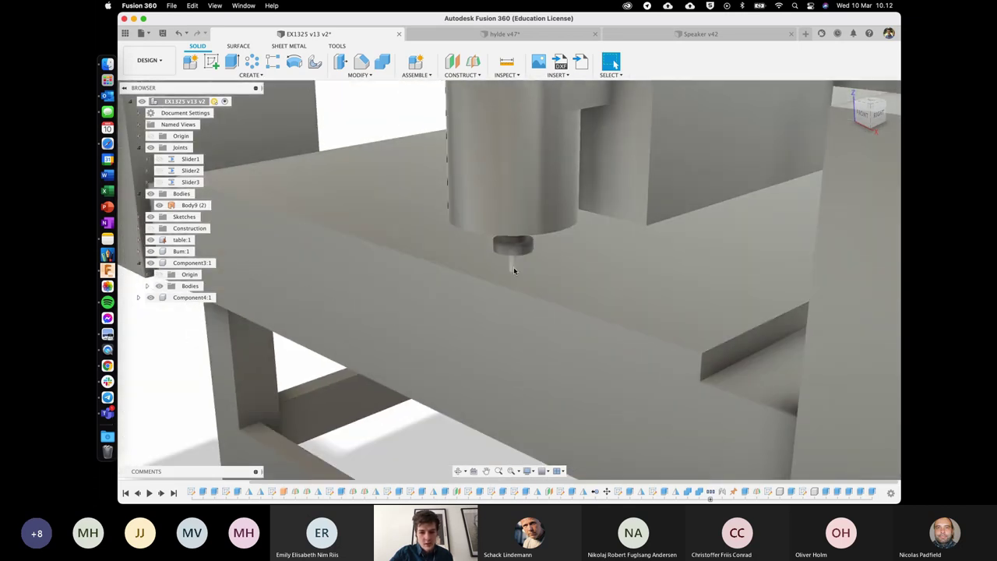
left_click(513, 268)
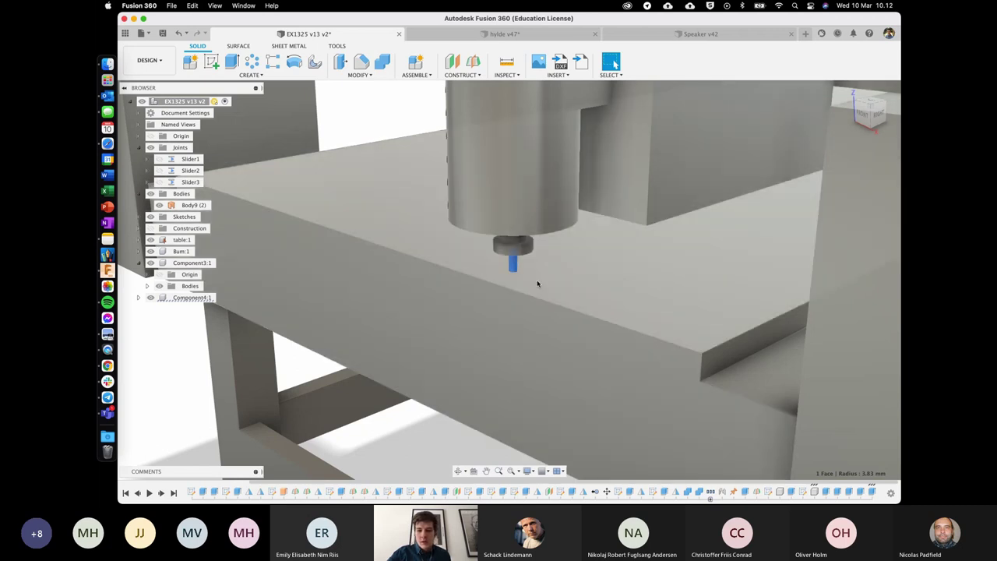
scroll(460, 270, "down", 10)
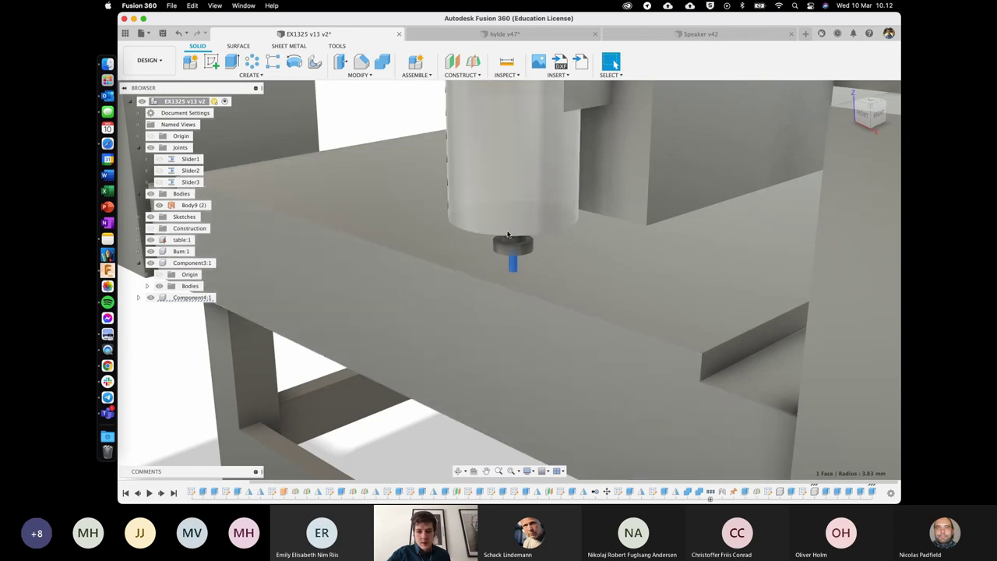
scroll(508, 234, "up", 3)
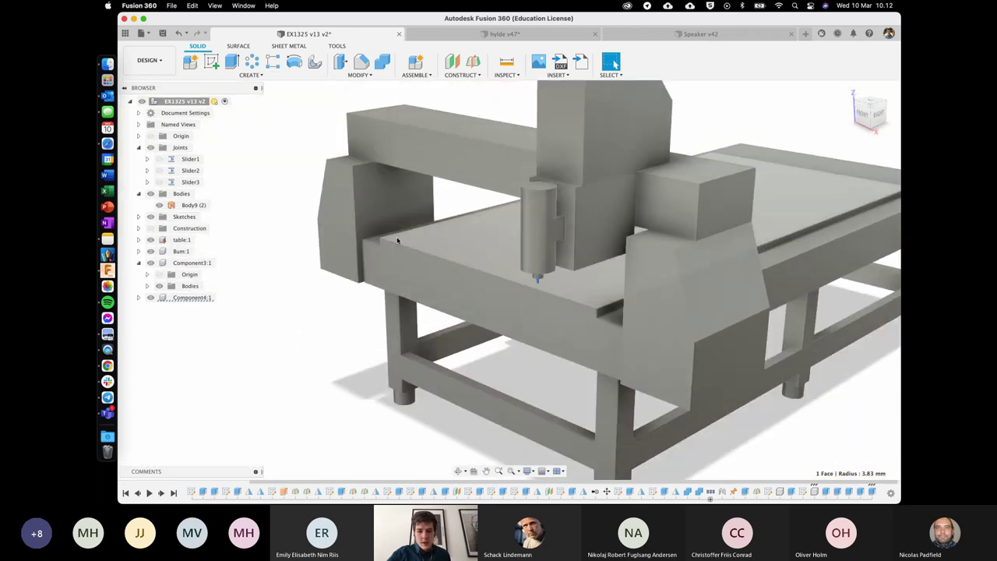
Step: Slide the spindle assembly along the gantry of the CNC machine model, away from the gantry's right end
left_click_drag(539, 252, 539, 179)
left_click(539, 250)
key("m")
left_click(875, 307)
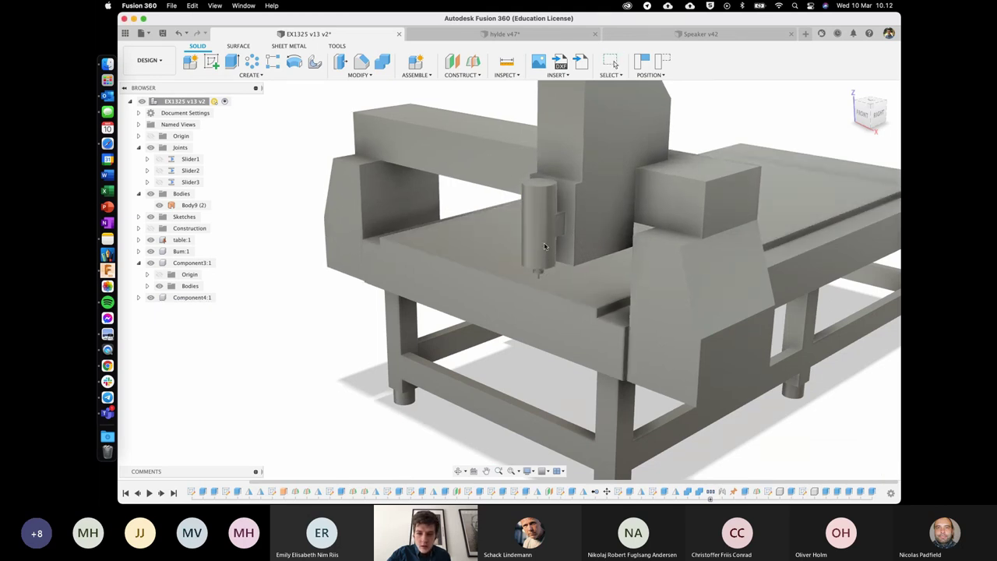
left_click_drag(544, 253, 470, 239)
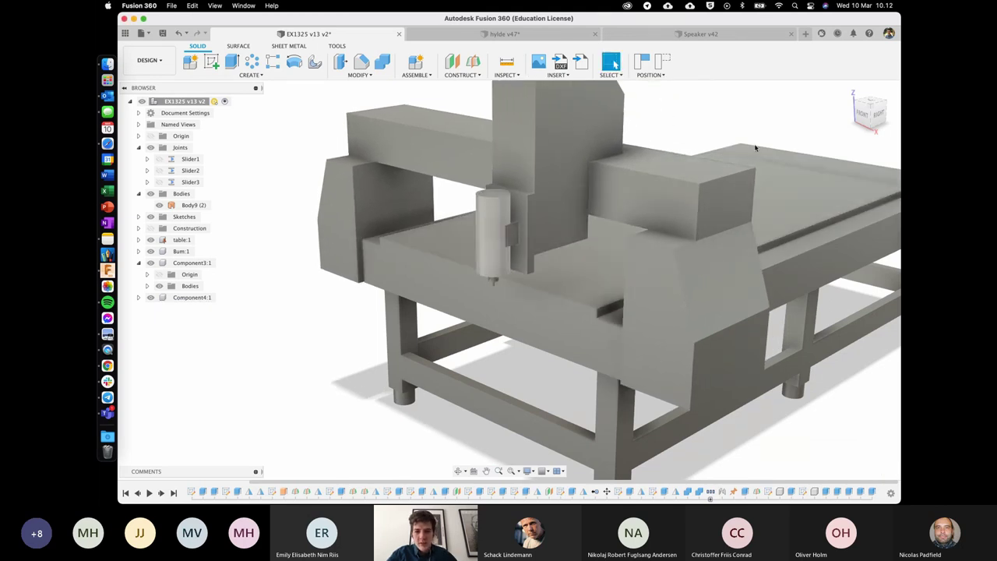
Step: Inspect the machine from its right side and shift the spindle and gantry slightly along their slider joints
left_click(878, 114)
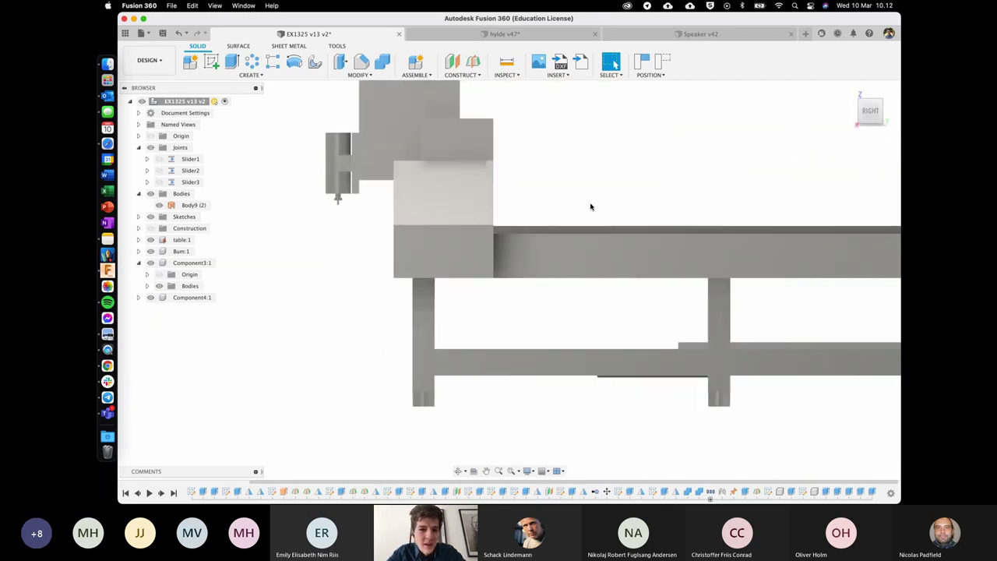
left_click_drag(538, 251, 512, 229)
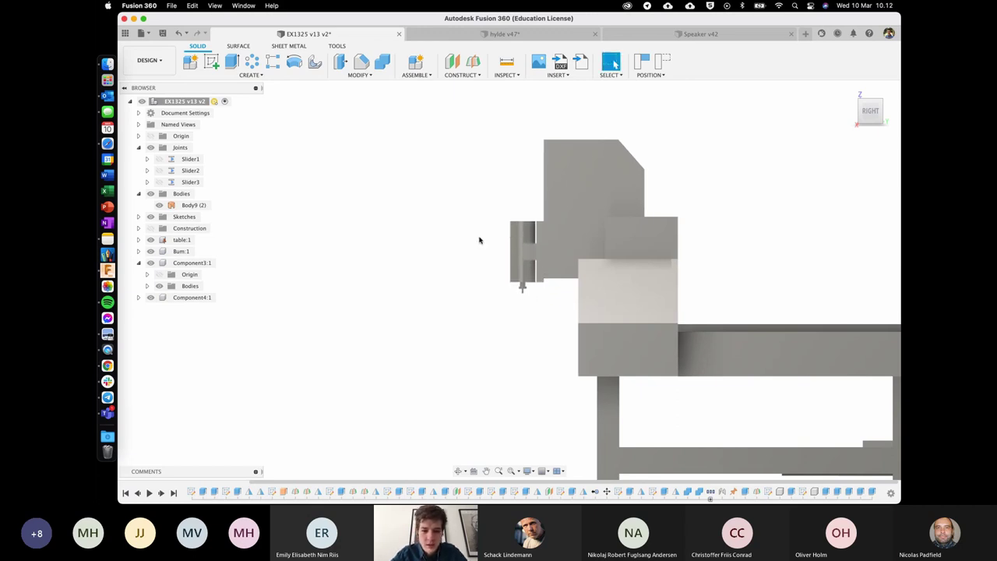
scroll(480, 240, "left", 10, "shift")
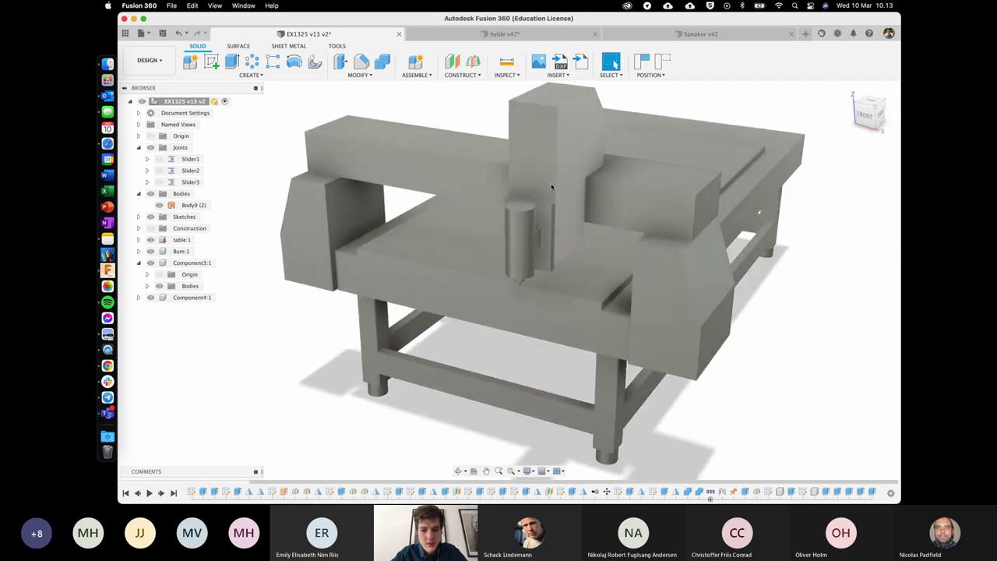
left_click_drag(551, 187, 528, 262)
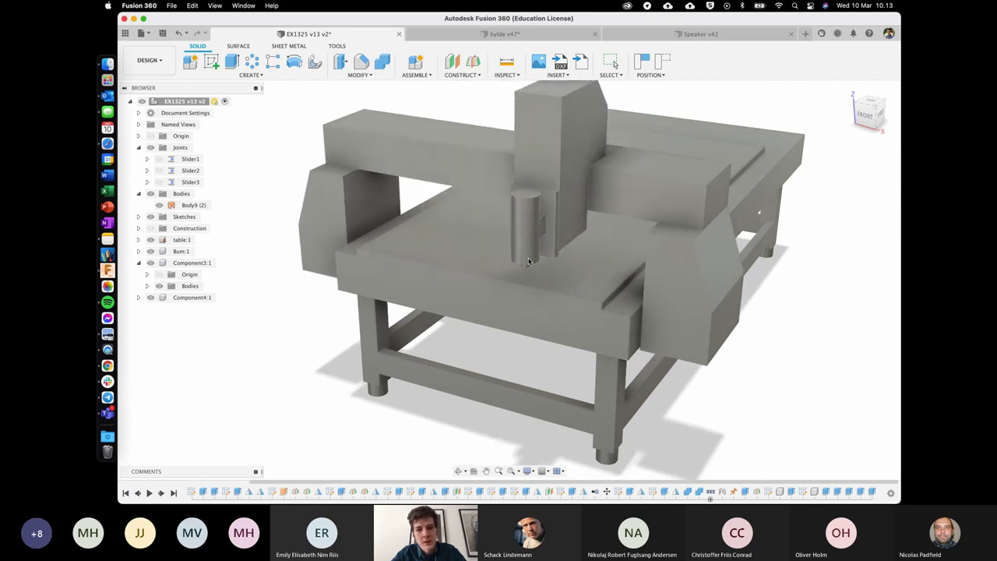
left_click_drag(674, 340, 654, 376)
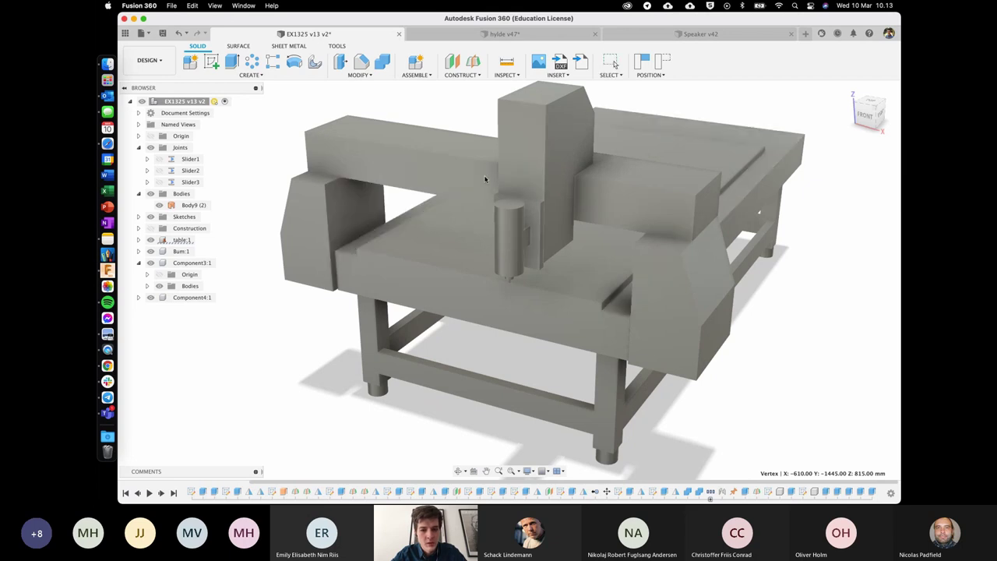
Step: Slide the spindle assembly to the left end of the gantry, above the table's front-left corner
left_click_drag(547, 144, 324, 122)
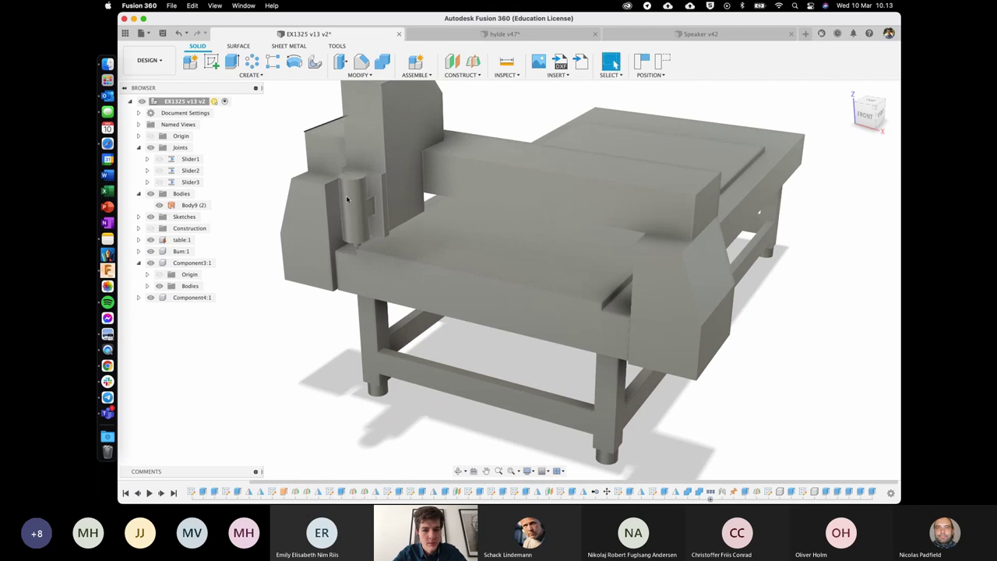
key("Escape")
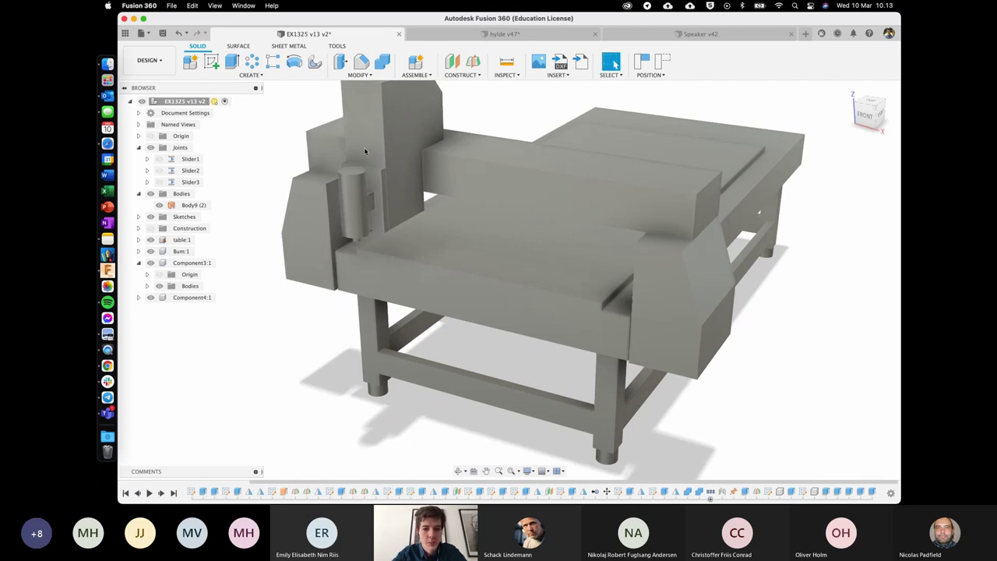
left_click(388, 128)
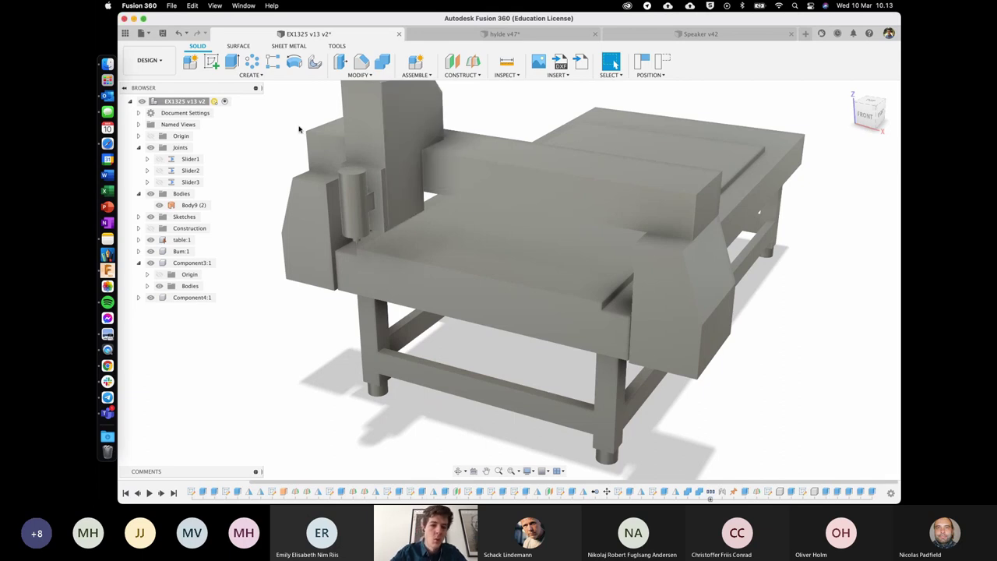
left_click(374, 121)
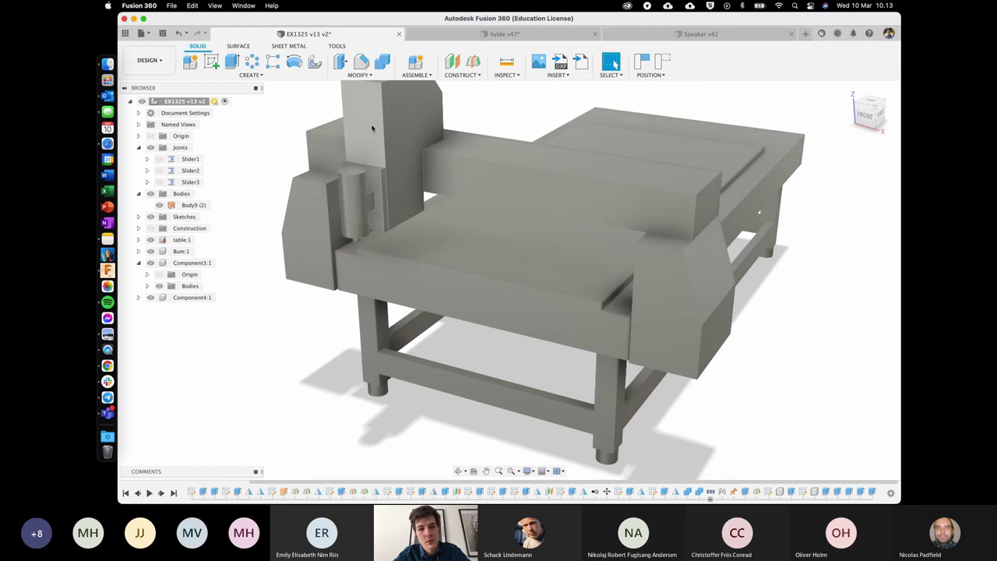
Step: Move the gantry away from the table's front edge and lower the spindle near the middle of the gantry
left_click_drag(361, 164, 519, 222)
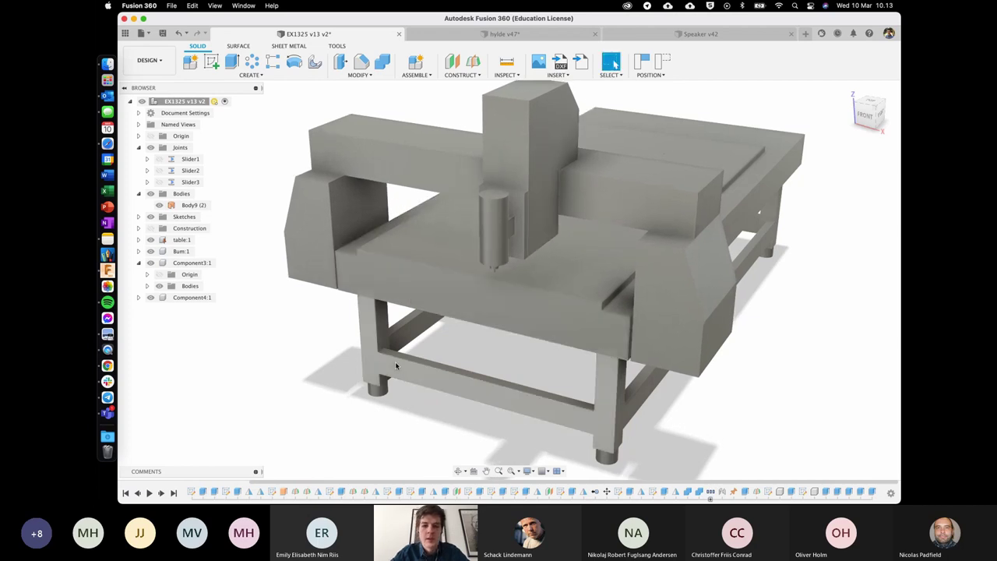
left_click_drag(527, 143, 597, 169)
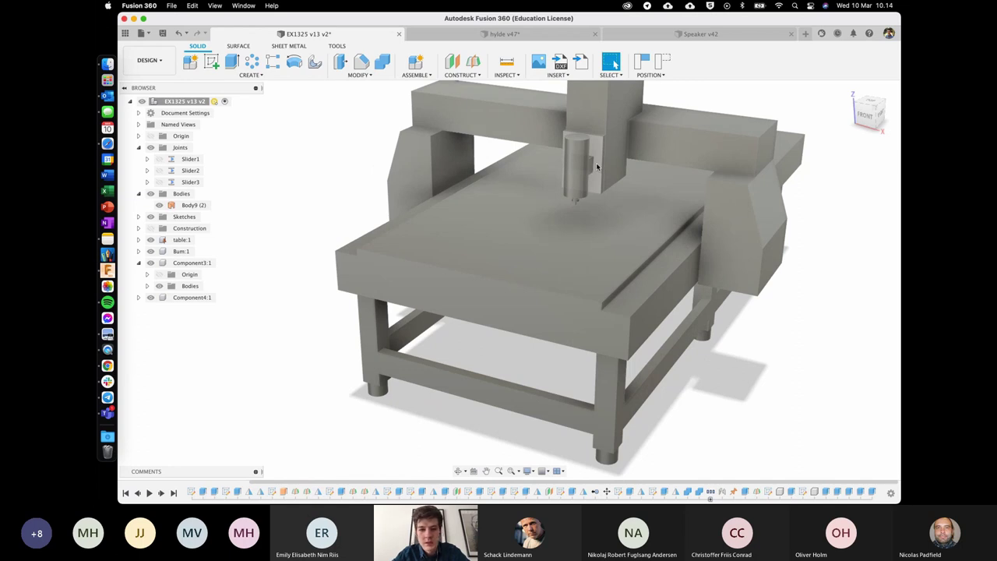
left_click_drag(596, 161, 597, 178)
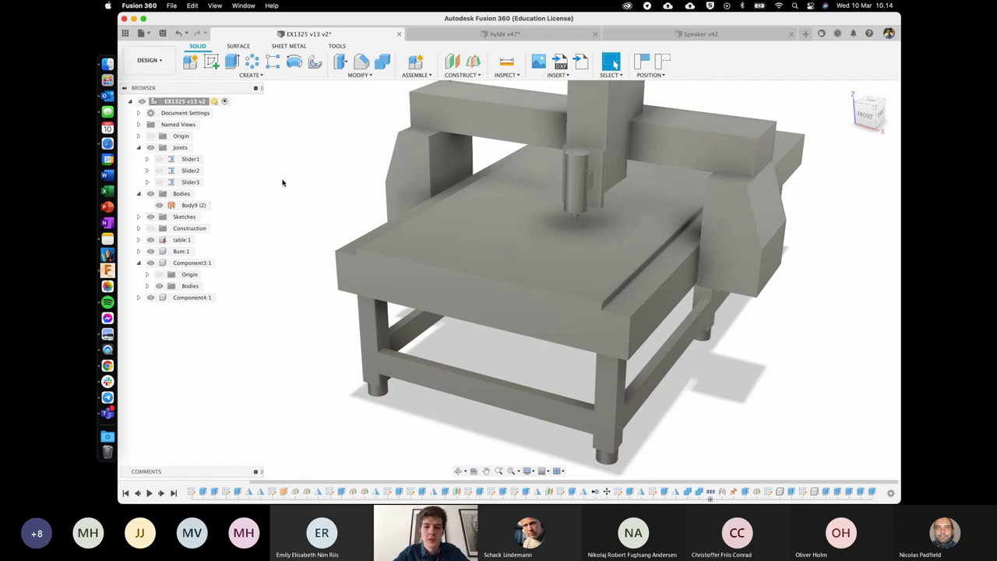
Step: Return the gantry to the table's front edge with the spindle assembly at the gantry's left end
scroll(282, 183, "down", 3)
scroll(282, 183, "right", 4, "shift")
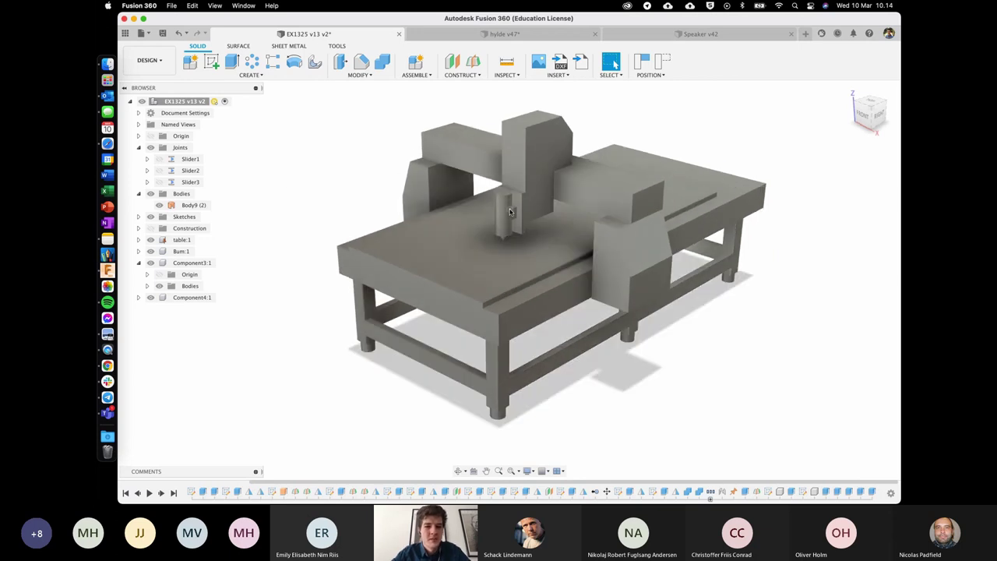
left_click_drag(513, 209, 462, 238)
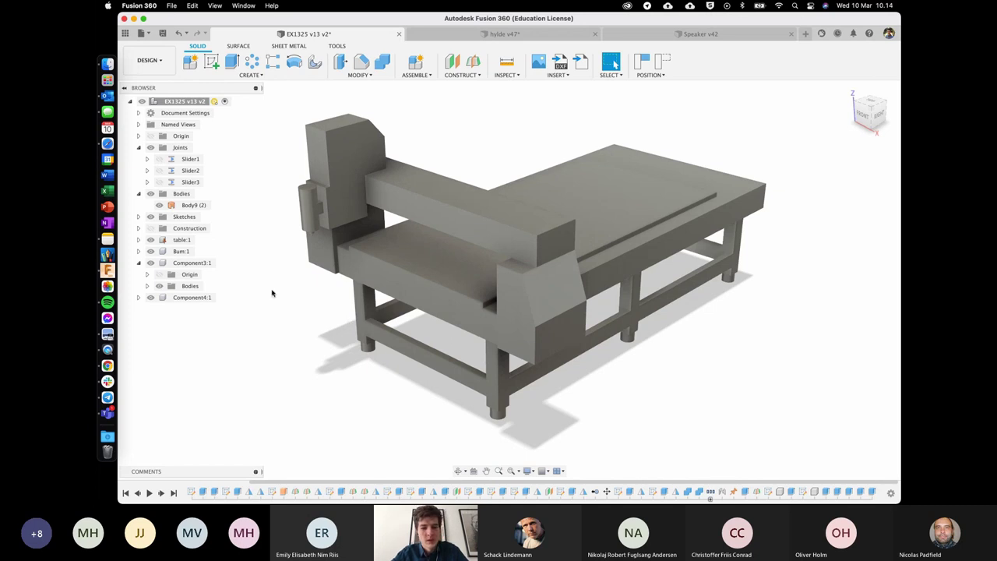
middle_click_drag(272, 293, 307, 299, "shift")
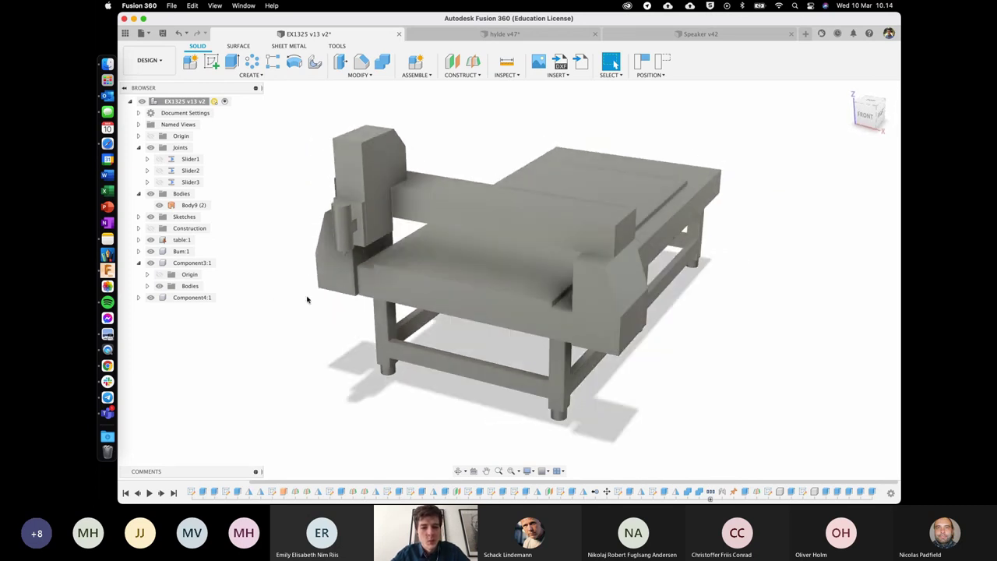
scroll(307, 299, "up", 3)
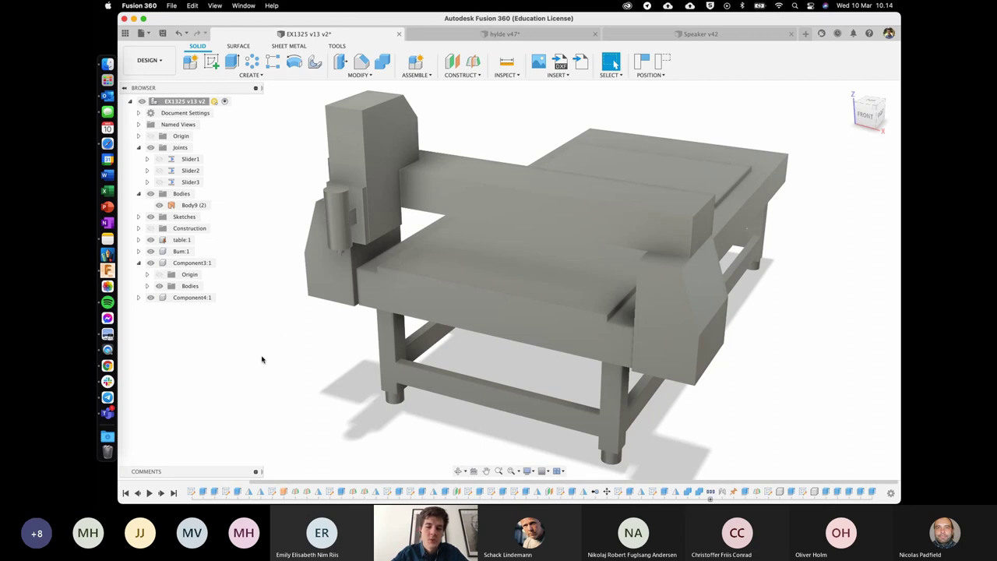
Step: Switch to Safari to compare the axes in the CNC machine photo, and return to the machine model in Fusion 360
key("ctrl+Up")
key("ctrl+Up")
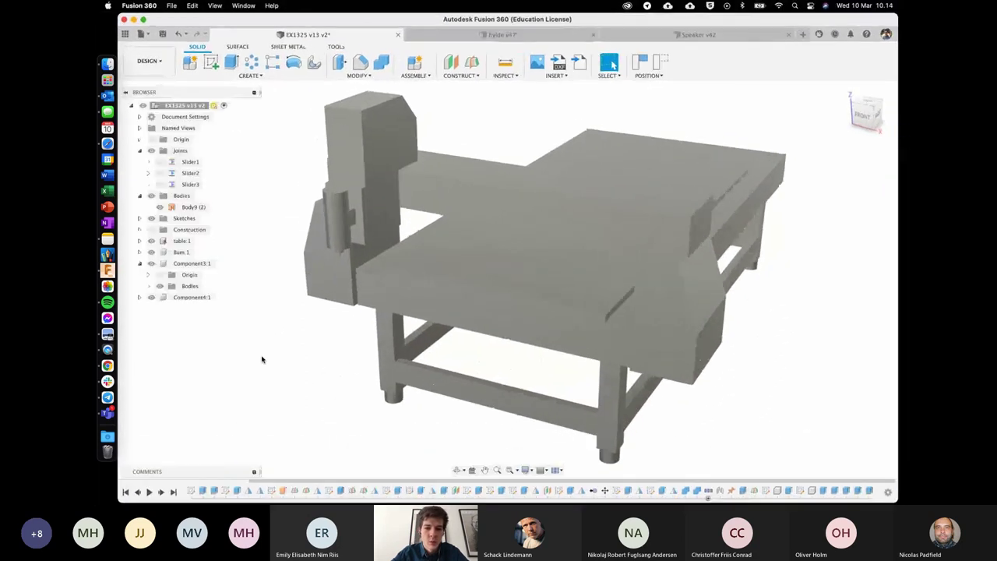
key("ctrl+Left")
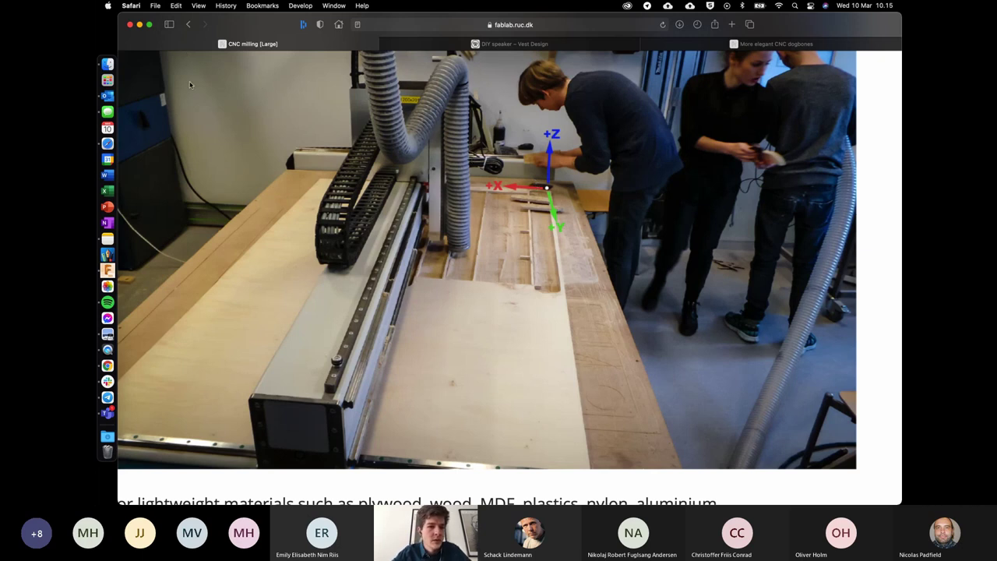
key("ctrl+Right")
middle_click_drag(265, 232, 302, 238, "shift")
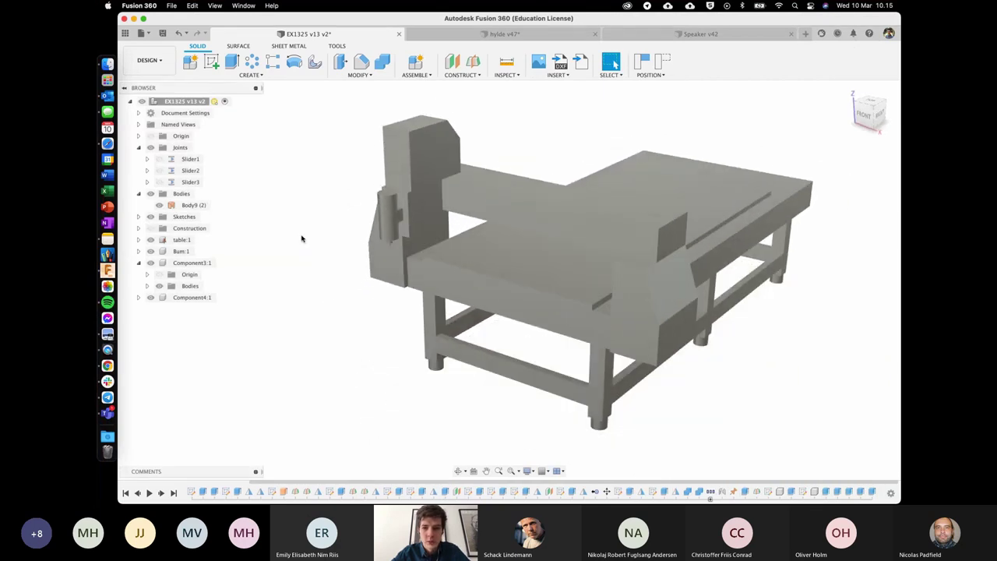
Step: Switch to the Speaker v42 design and point out the speaker box's front panel by selecting and deselecting its face
left_click(723, 33)
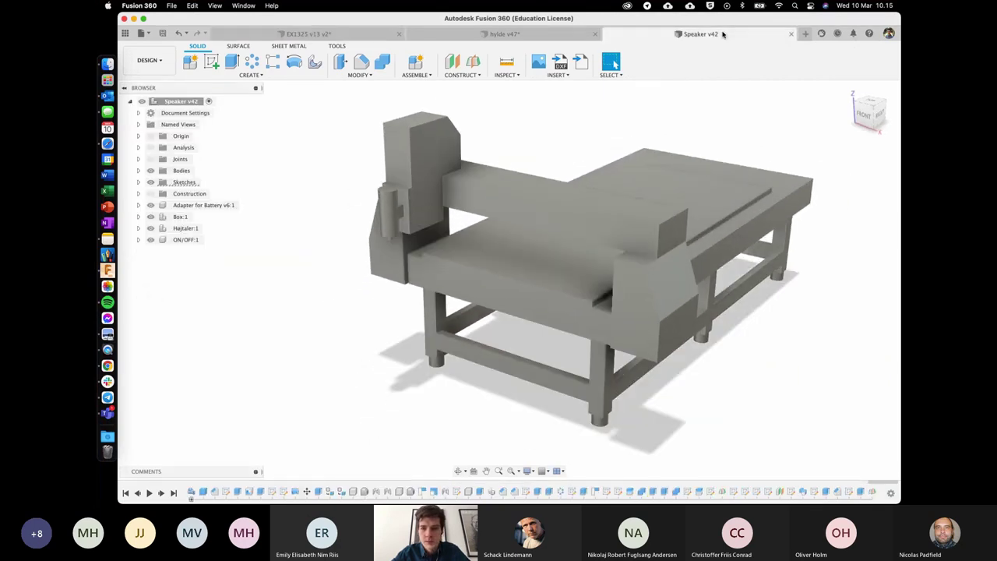
key("ctrl+Up")
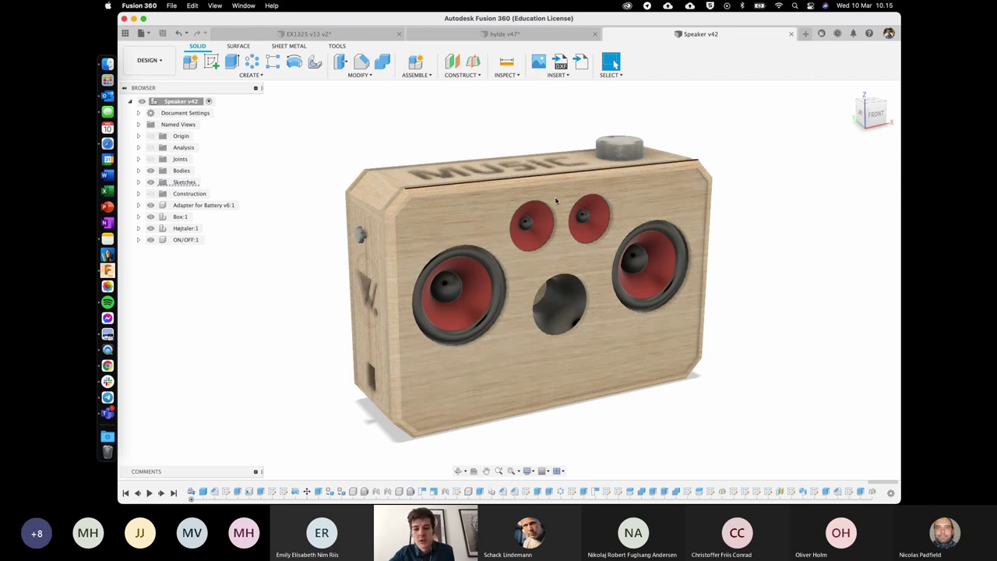
left_click(408, 201)
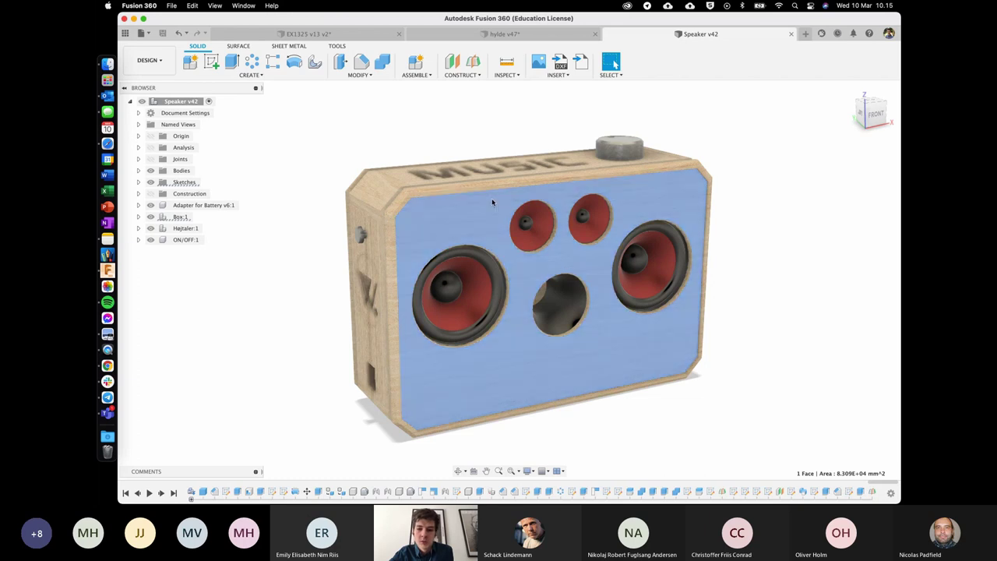
left_click(765, 186)
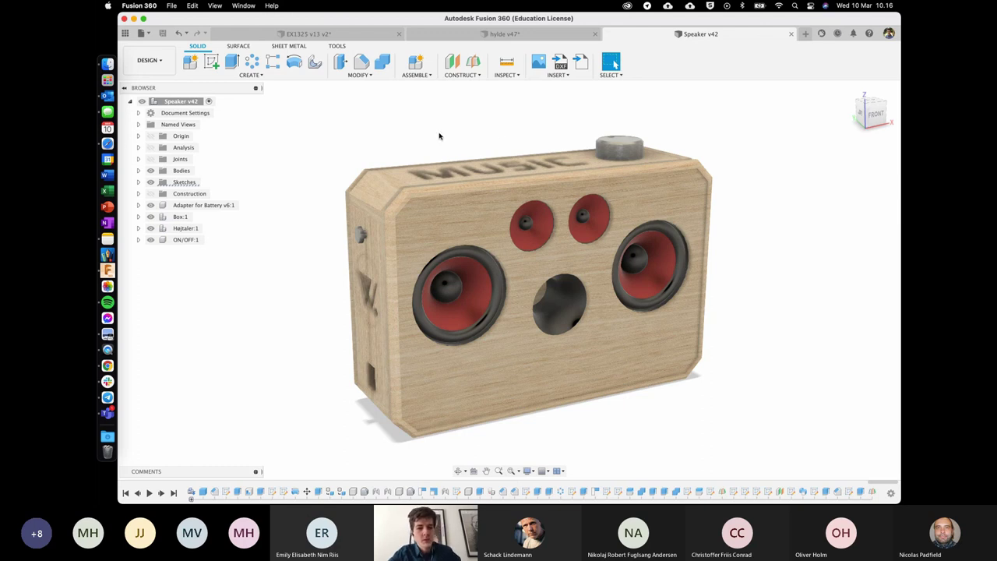
Step: Switch the speaker design to the Manufacture workspace
left_click(168, 65)
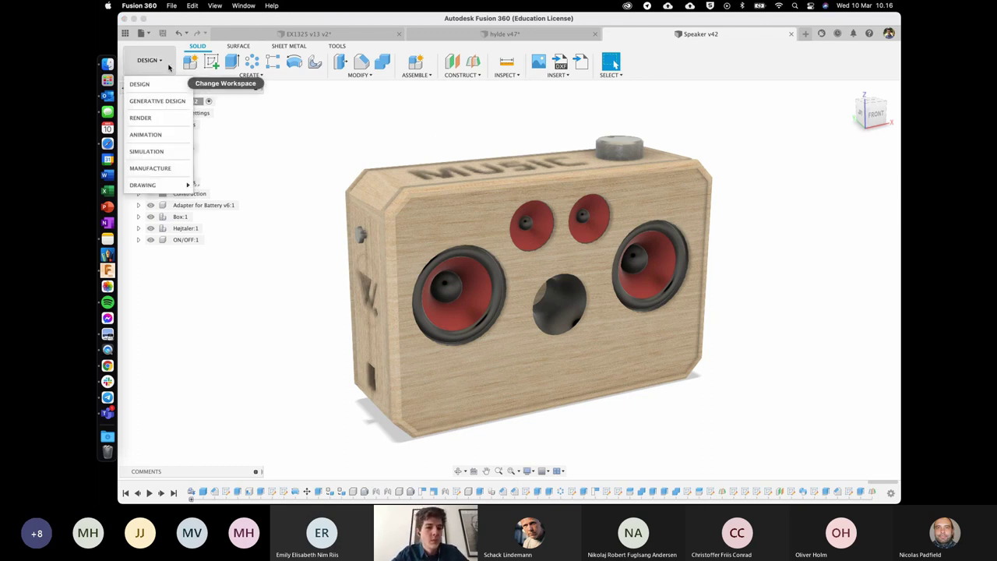
left_click(150, 173)
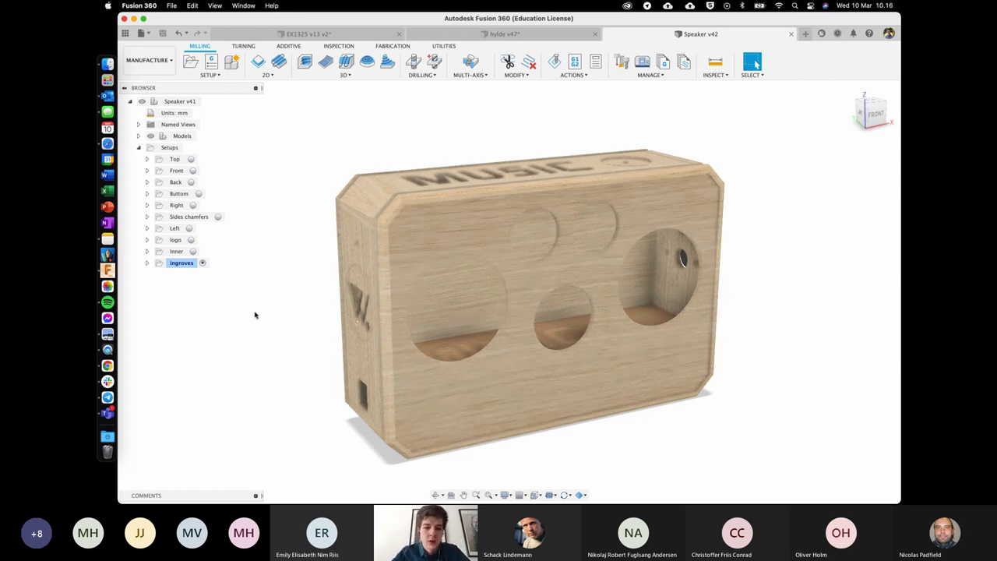
scroll(254, 315, "down", 2)
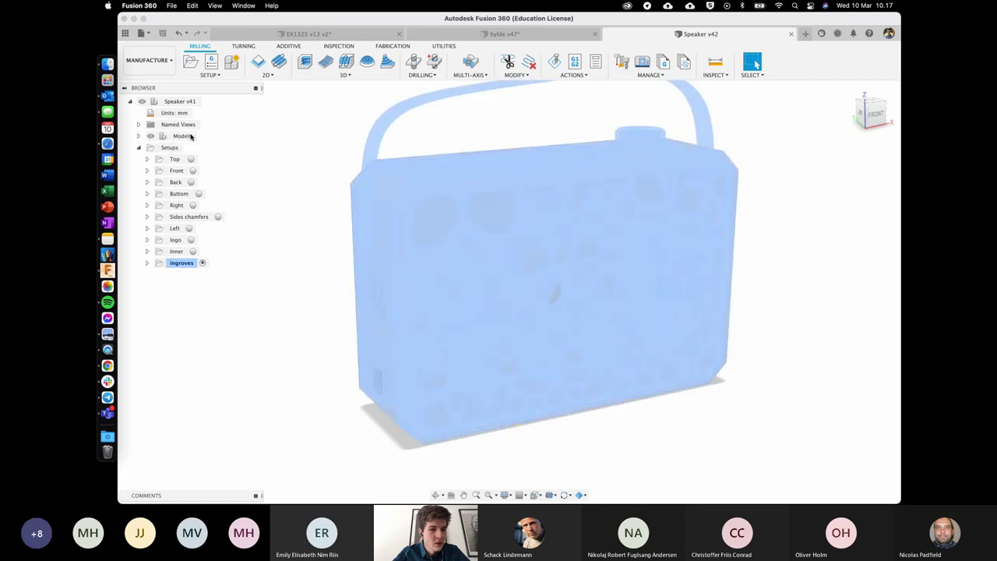
Step: Expand the bodies of the Speaker v42:1 model, show Body16 and Body18, and hide Body16 again
left_click(138, 136)
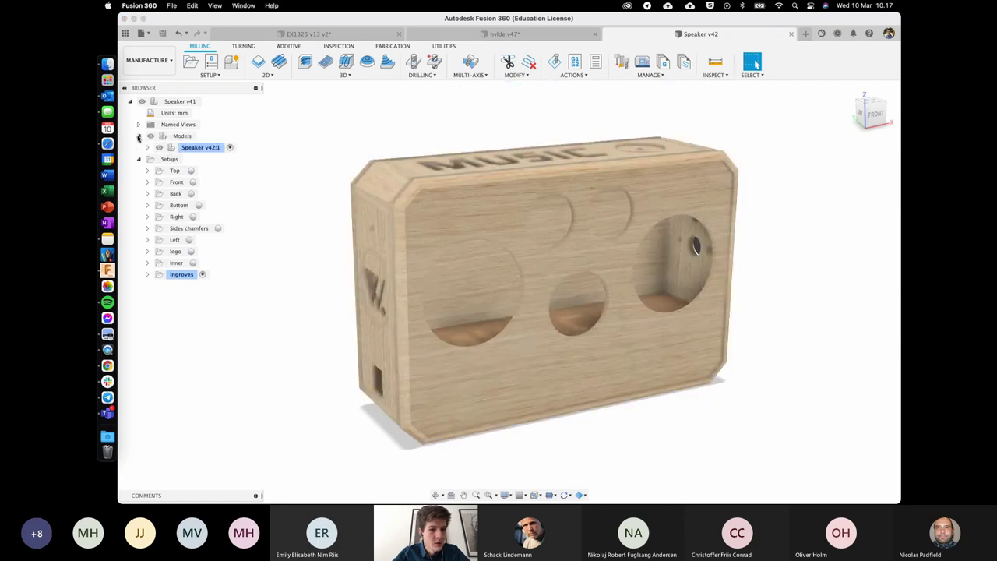
left_click(147, 148)
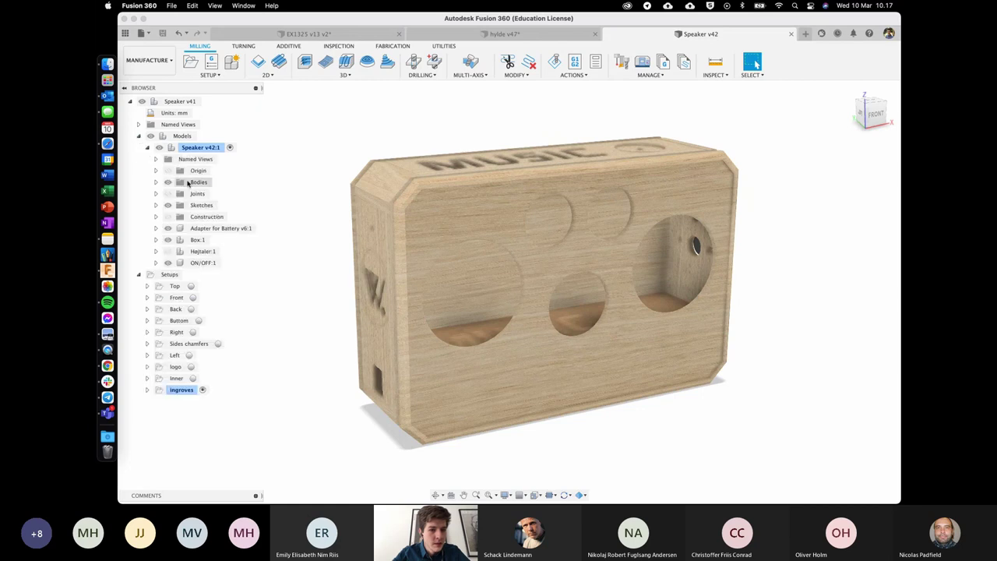
left_click(155, 182)
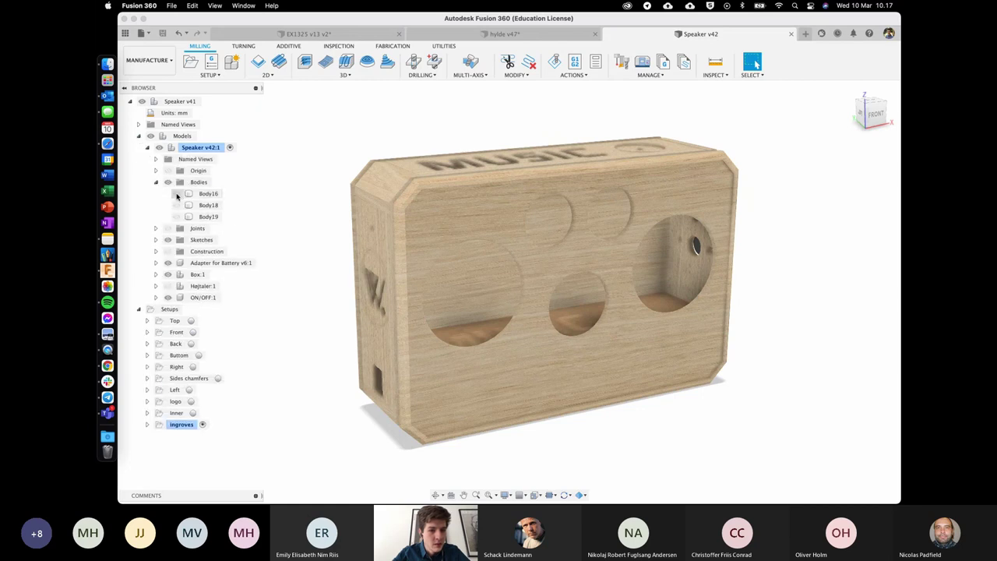
left_click(177, 205)
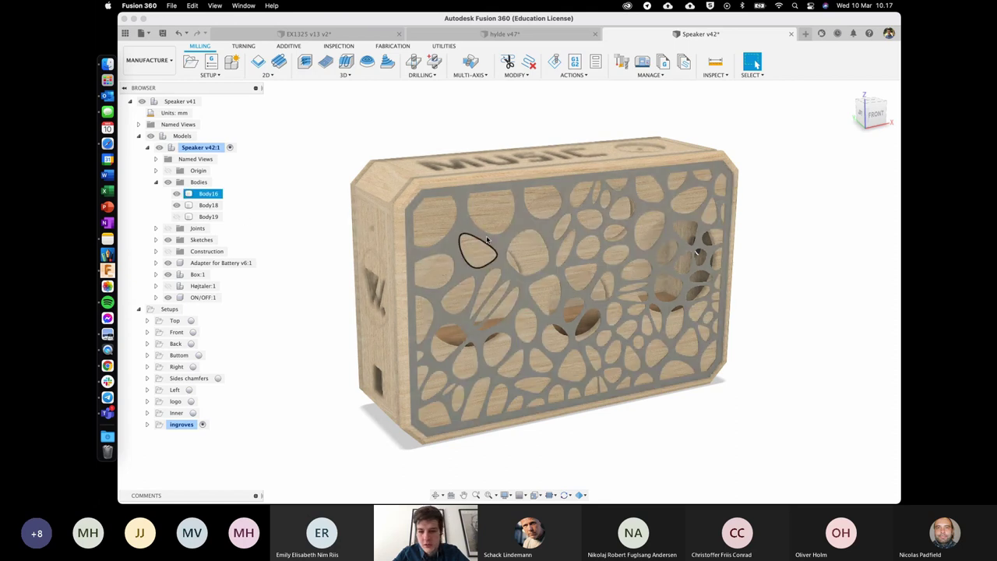
left_click(181, 193)
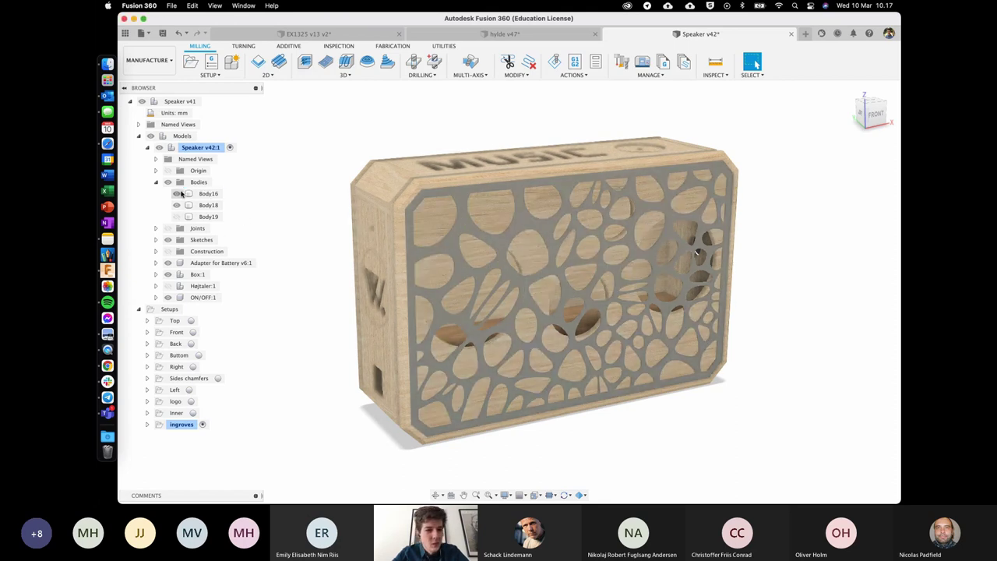
left_click(178, 194)
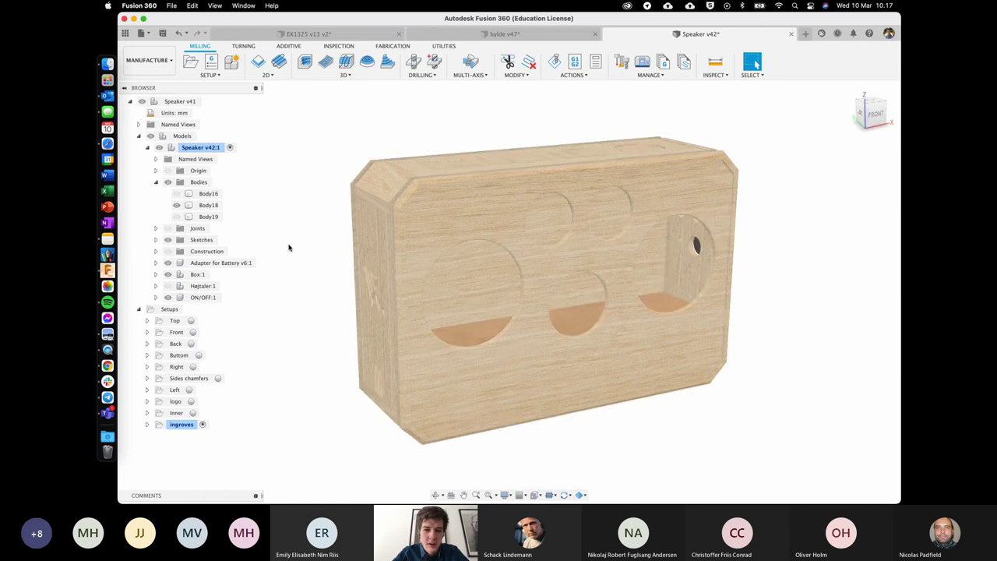
Step: Switch to Safari's DIY speaker page, enlarge the photo of the speaker with illuminated edges and close it again
key("ctrl+Up")
key("ctrl+Left")
left_click(430, 240)
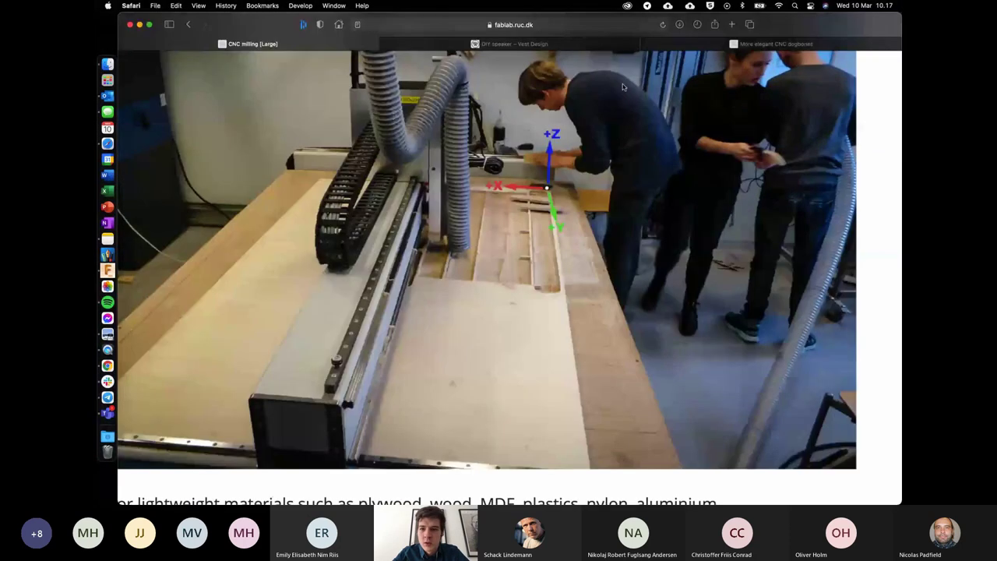
left_click(592, 45)
scroll(457, 282, "down", 3)
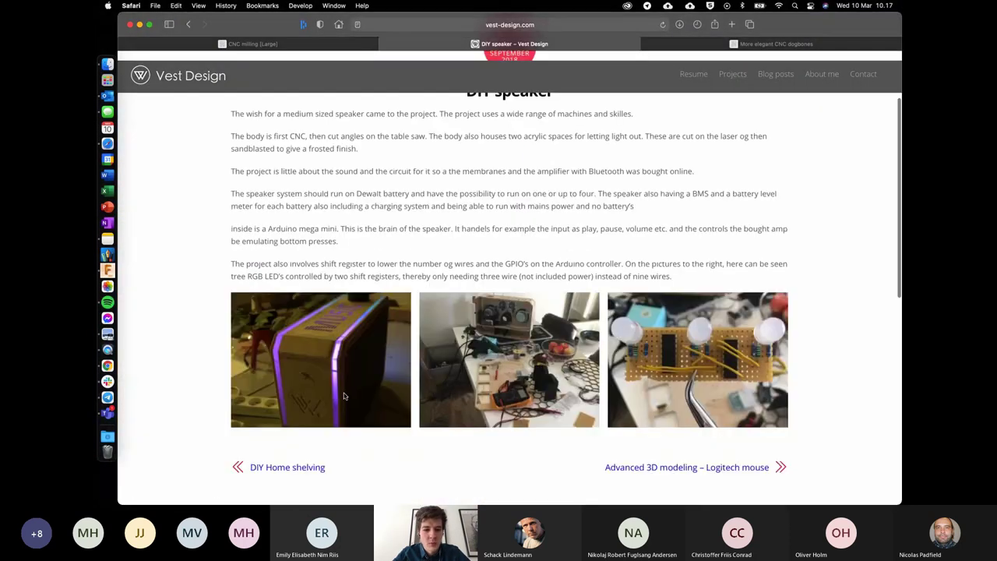
left_click(345, 398)
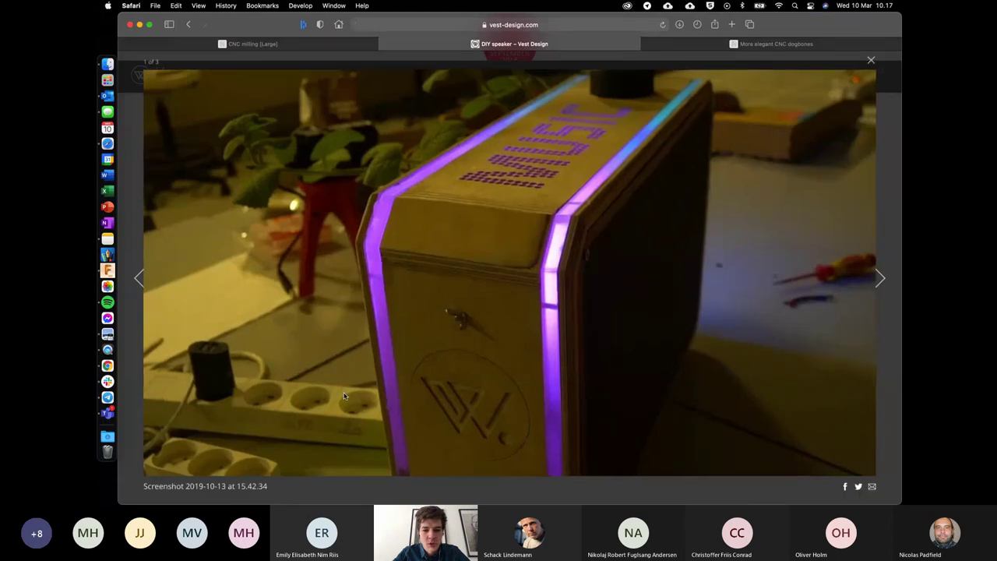
left_click(523, 245)
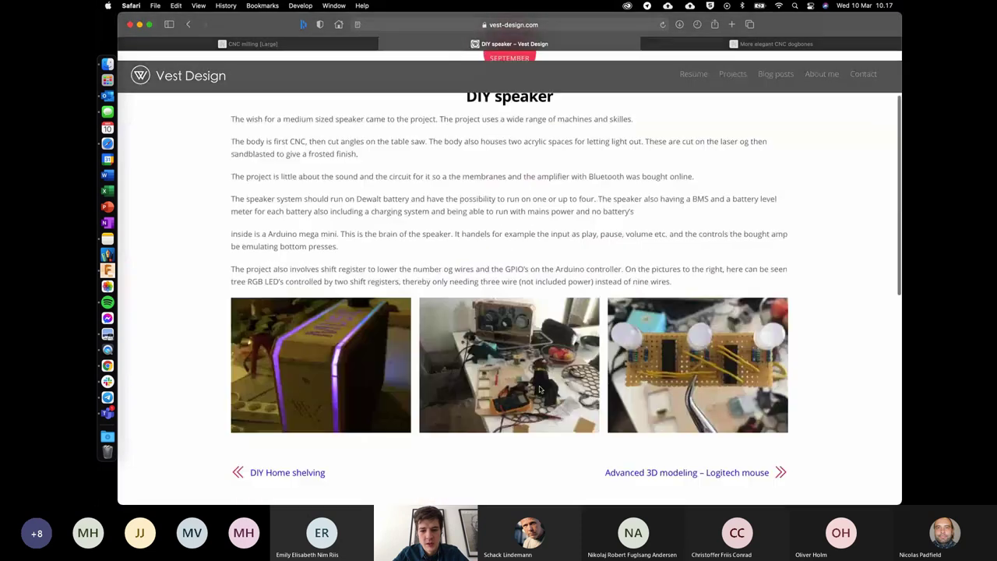
Step: Enlarge the photo of the opened speaker on the work table, close it and return to Fusion 360
left_click(537, 381)
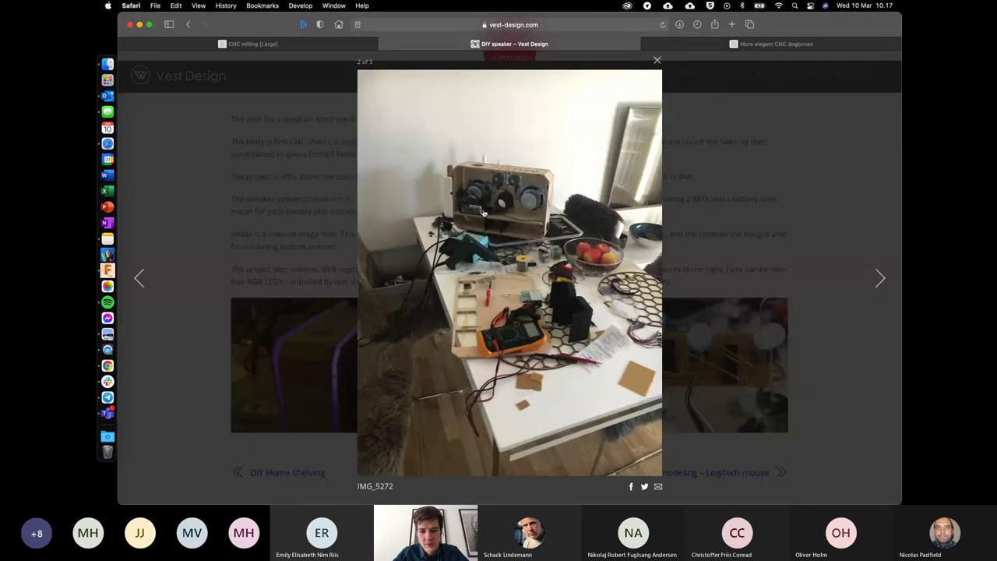
key("Escape")
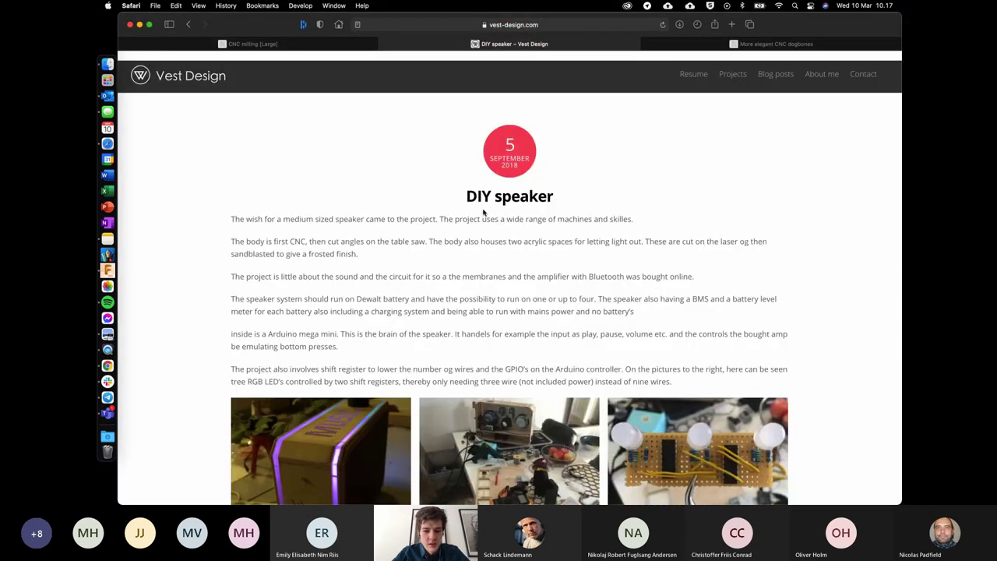
key("super+Tab")
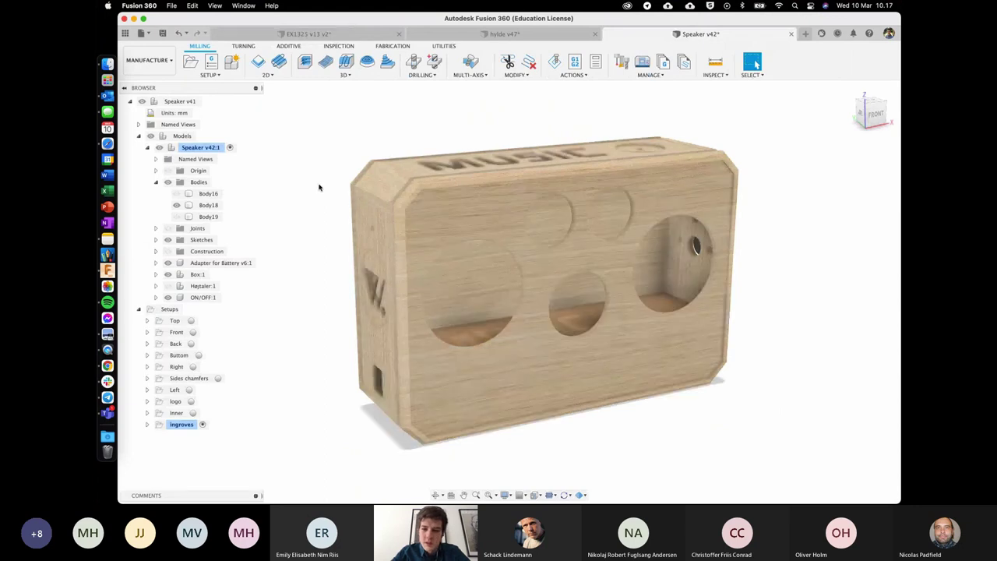
Step: Collapse the Speaker v42:1 model in the browser and point out the speaker's front panel by selecting its face
scroll(320, 187, "left", 2, "shift")
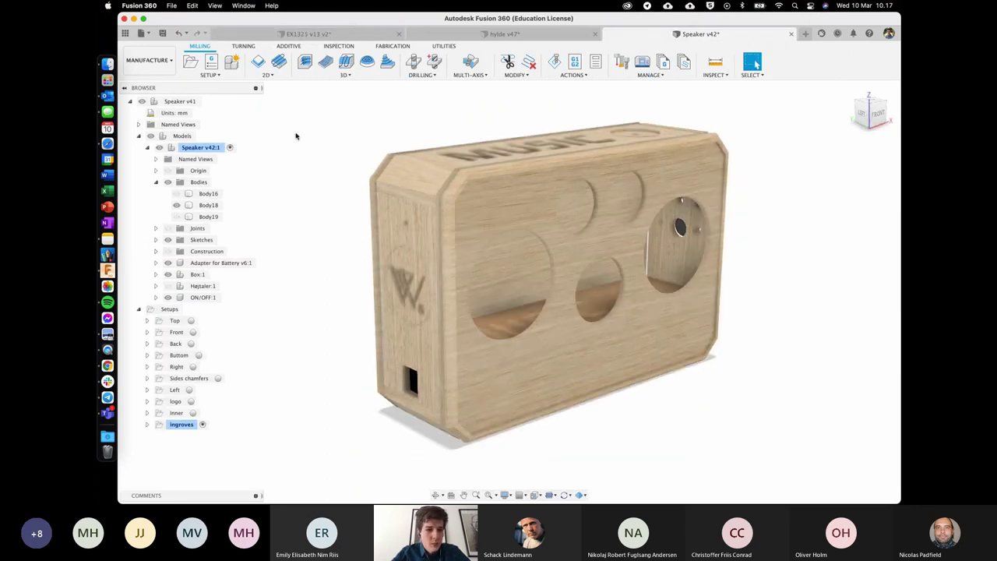
left_click(147, 148)
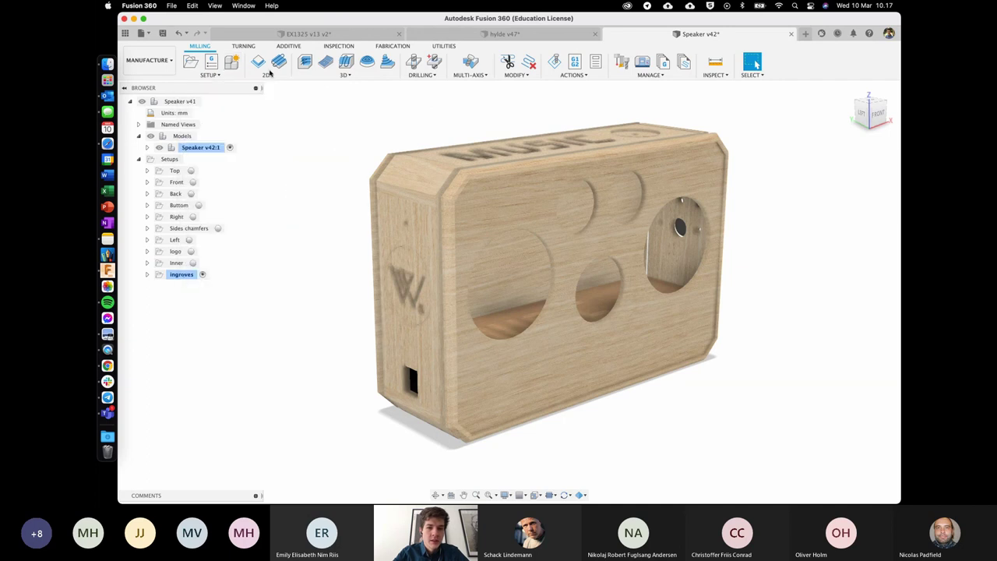
left_click(533, 224)
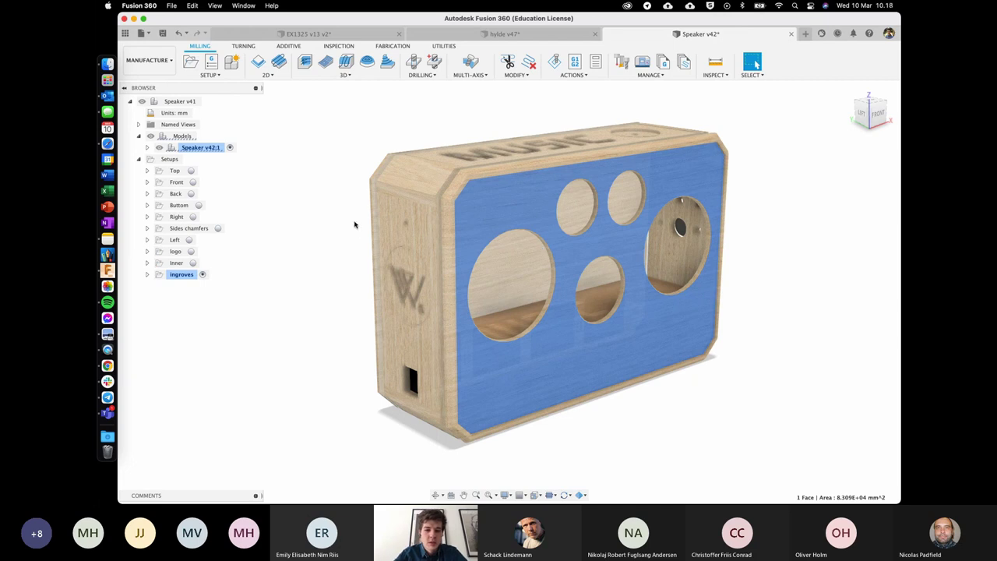
left_click(310, 149)
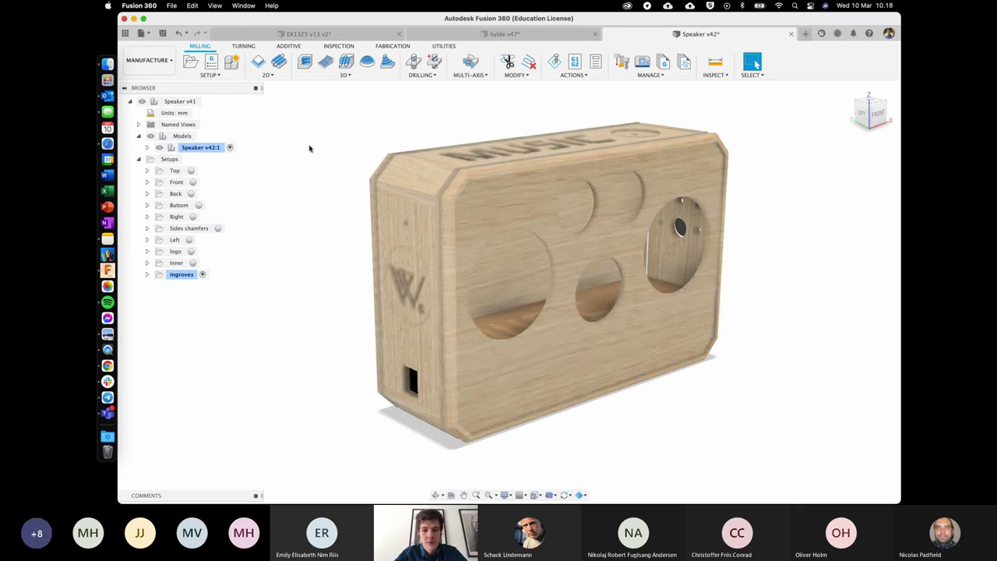
left_click(523, 198)
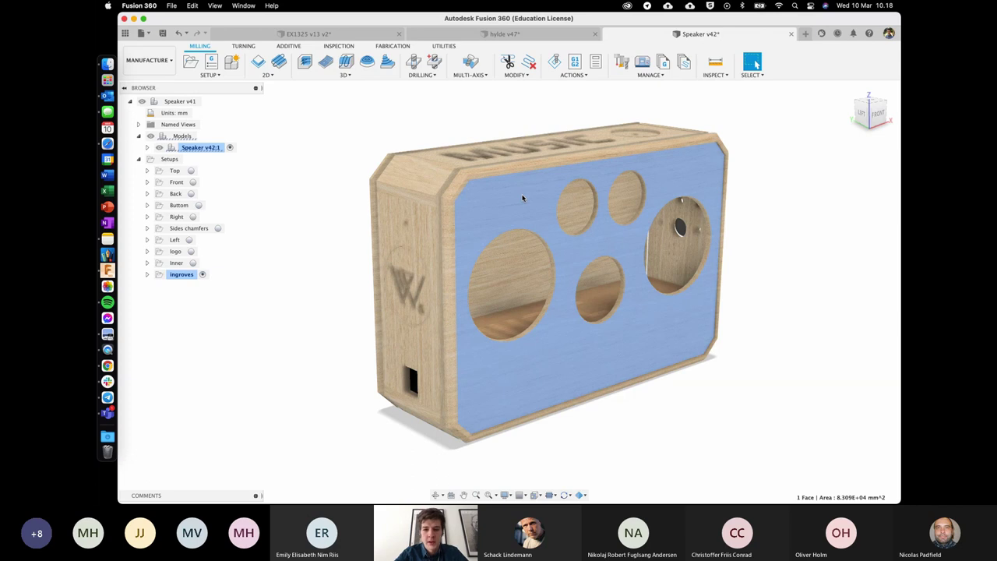
Step: Clear the face selection and create a manufacturing model of the speaker
left_click(292, 164)
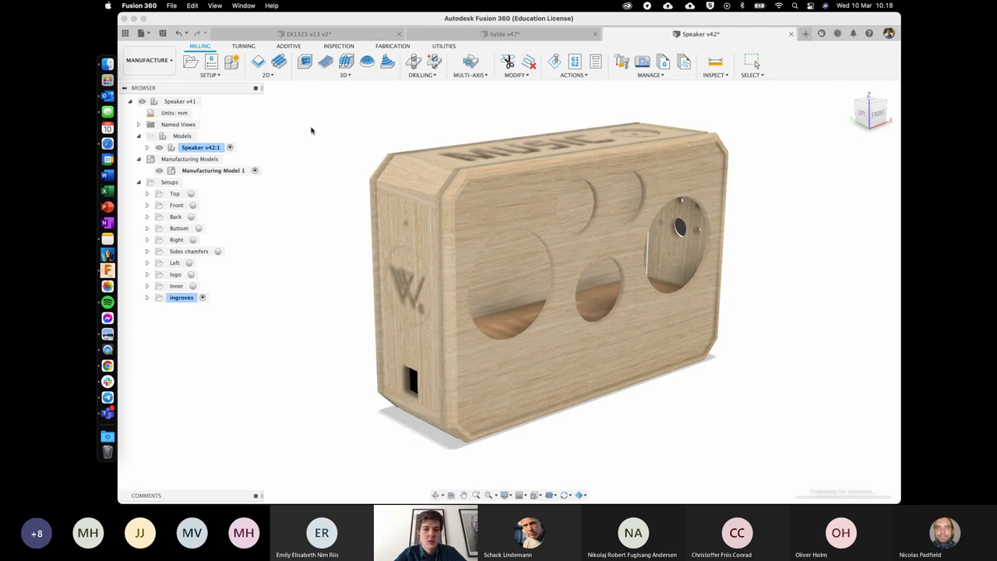
left_click(312, 130)
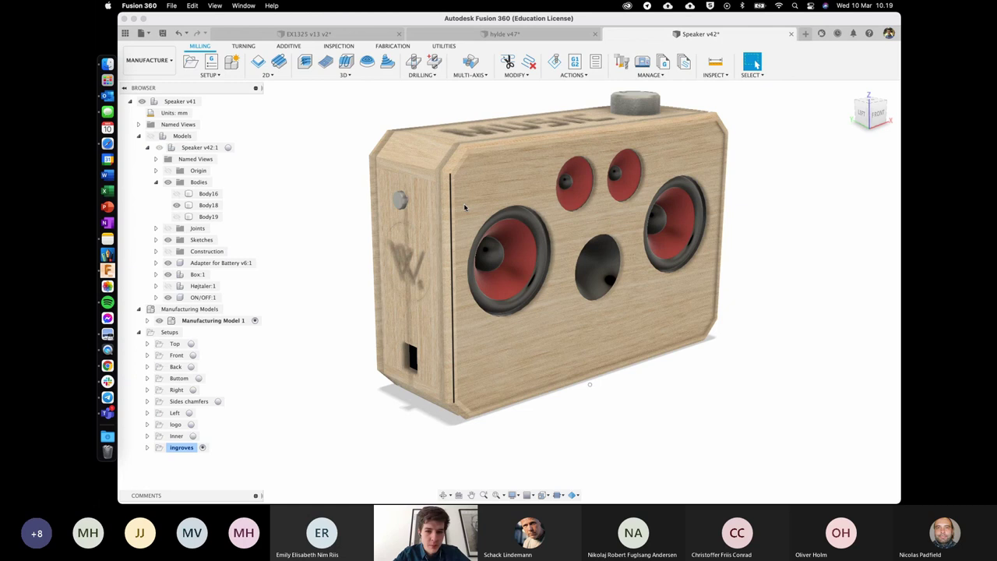
Step: Collapse the Models branch and expand Manufacturing Model 1 down to the bodies of Box:1, selecting the front face to locate its body
left_click(464, 208)
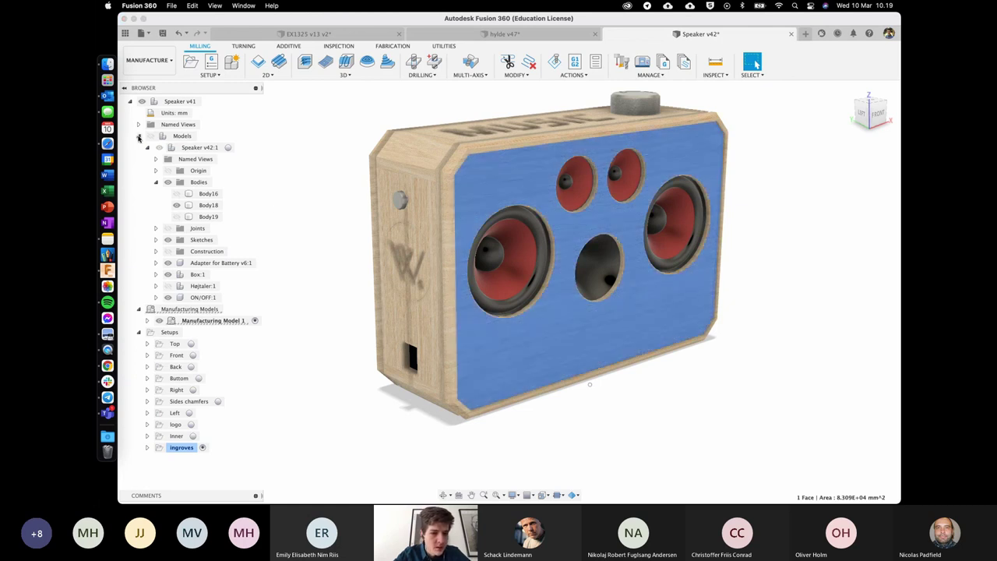
left_click(139, 135)
left_click(147, 159)
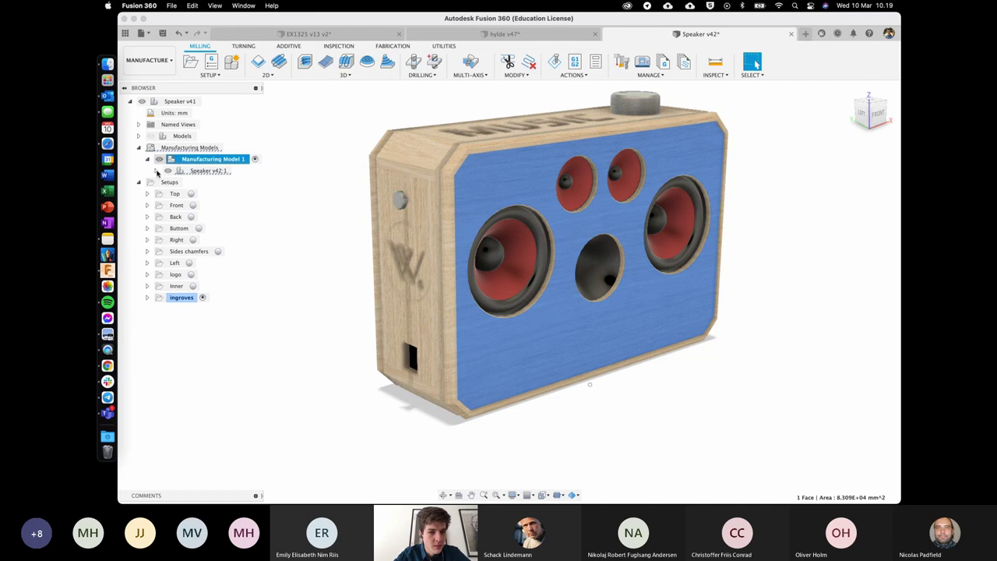
left_click(157, 170)
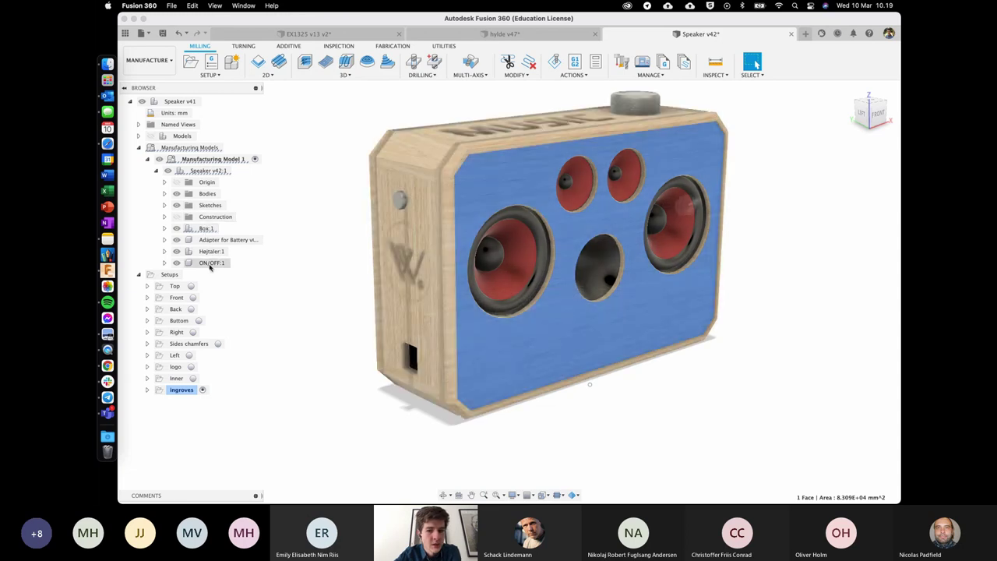
left_click(276, 216)
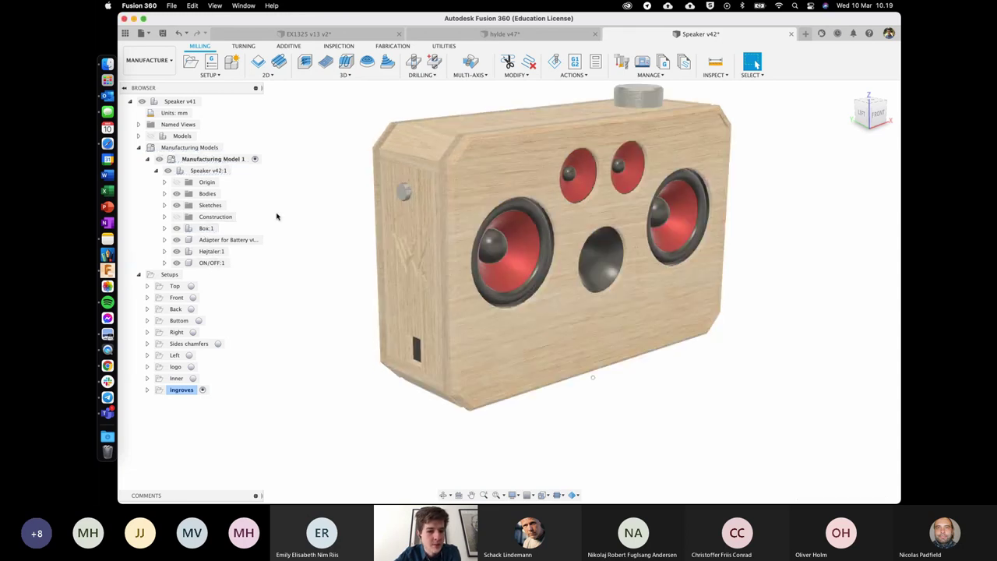
left_click(497, 164)
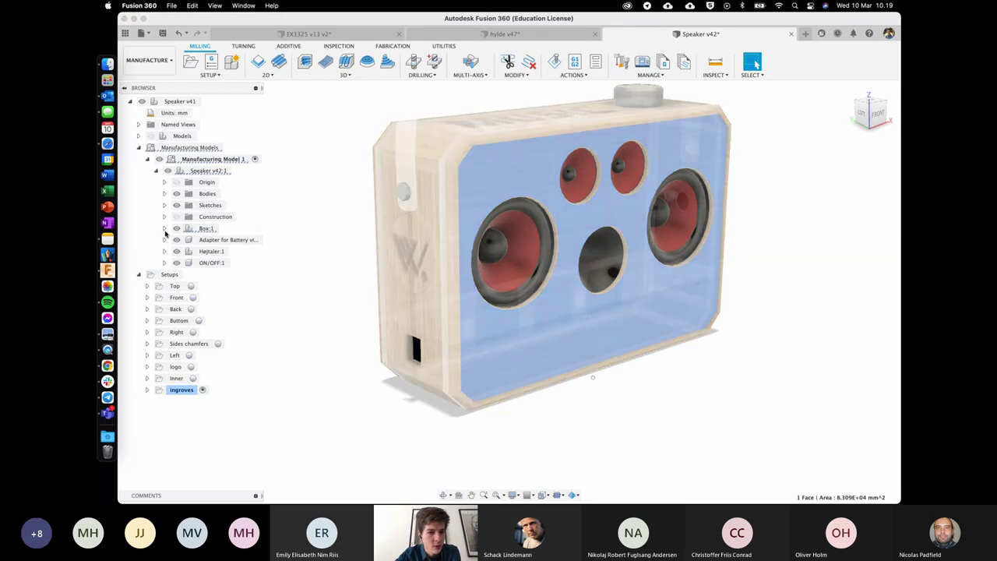
left_click(165, 229)
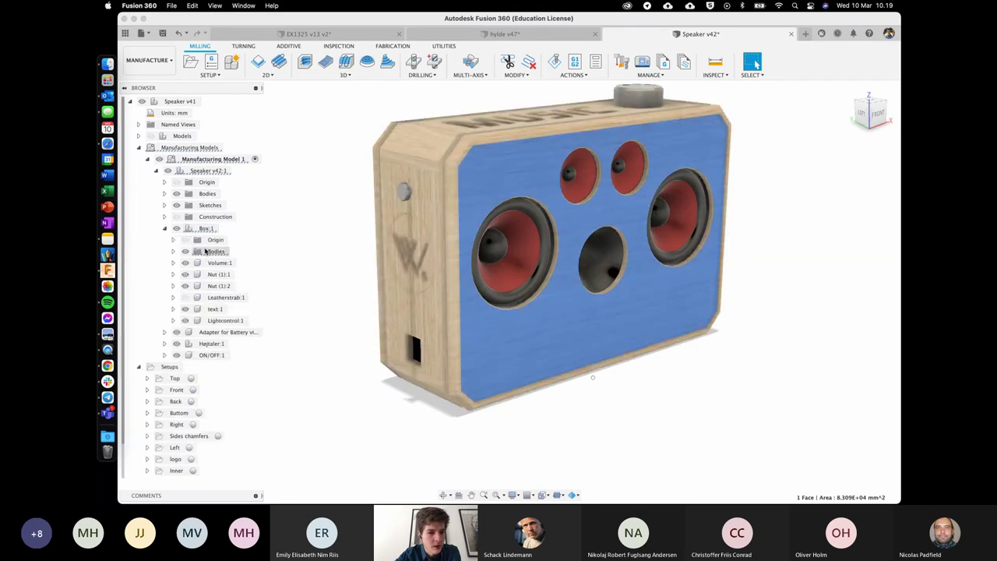
left_click(173, 251)
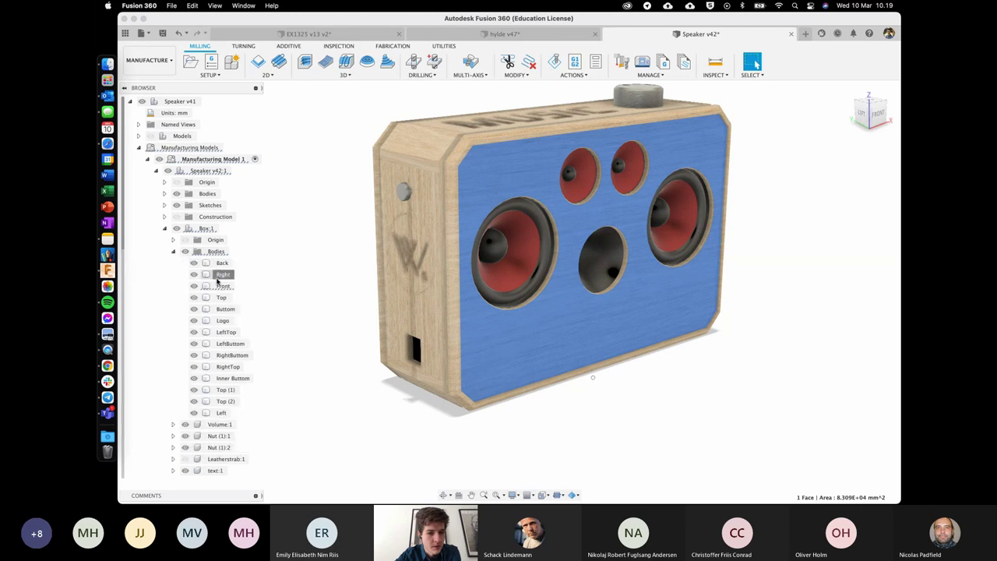
left_click(220, 276)
left_click(221, 286)
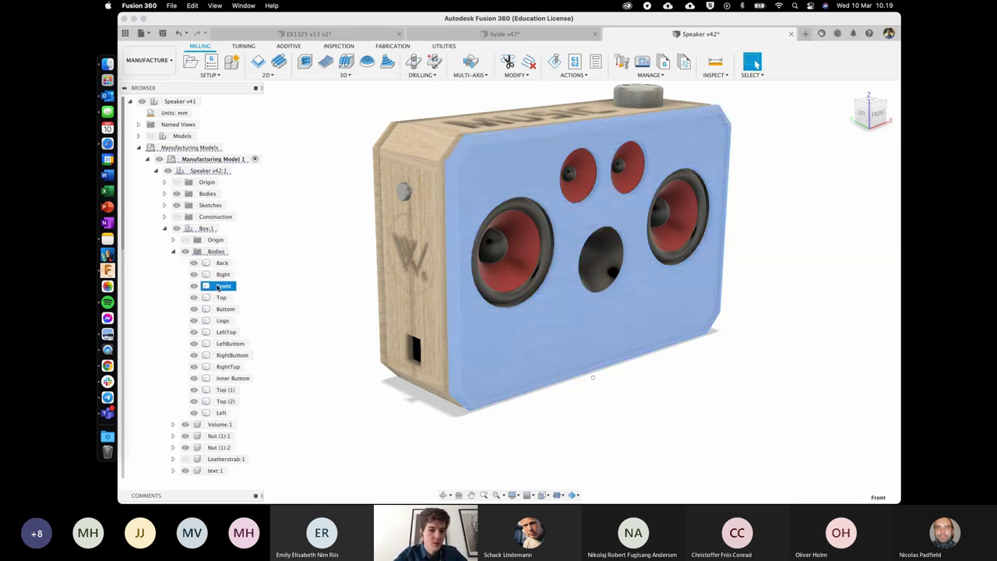
right_click(218, 288)
left_click(253, 276)
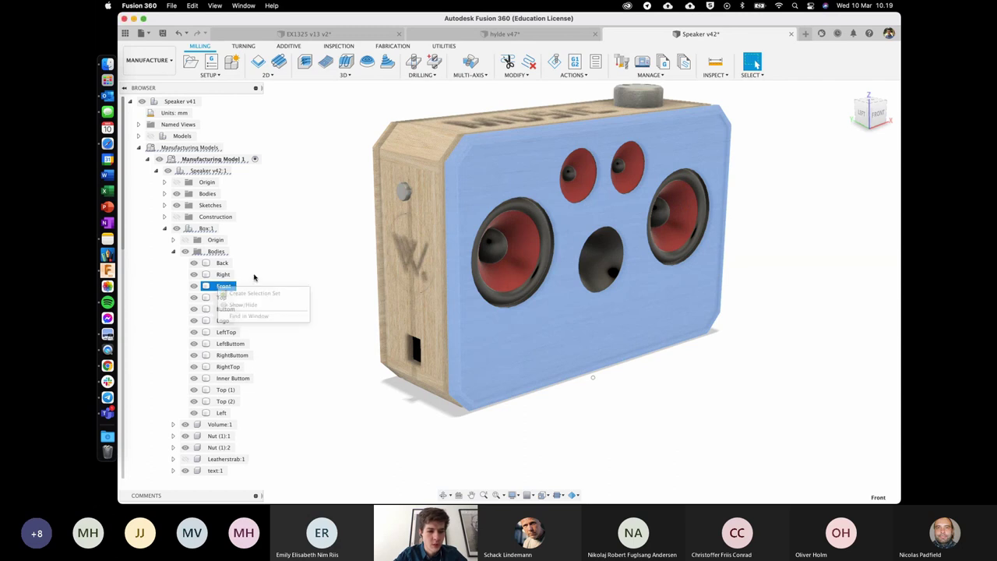
left_click(246, 286)
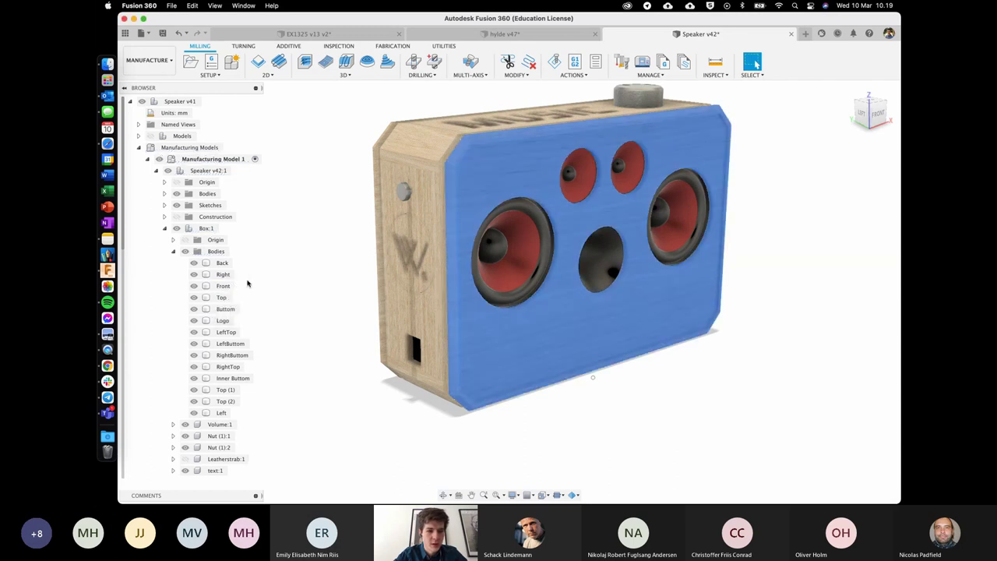
Step: Open Manufacturing Model 1 for editing
right_click(224, 161)
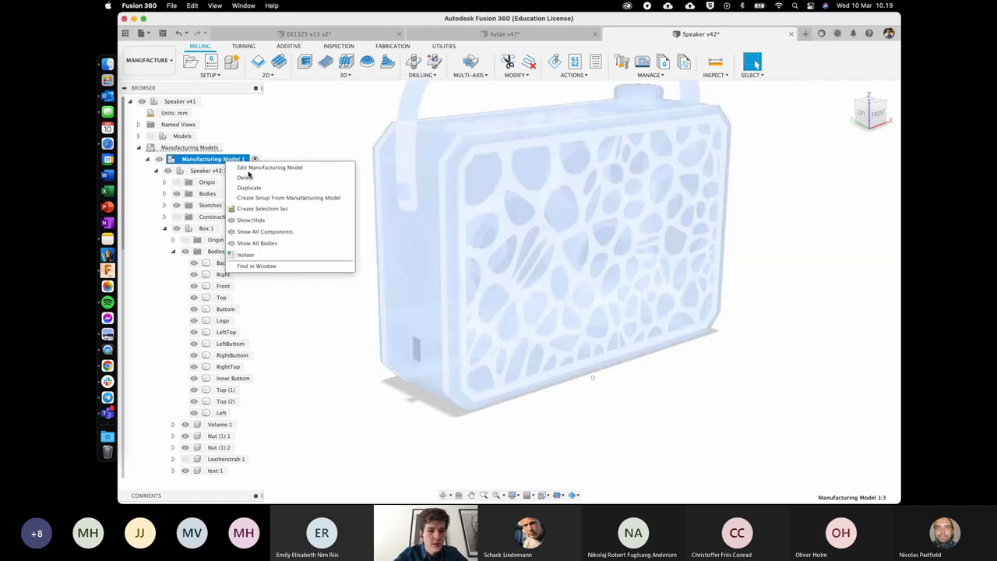
left_click(247, 168)
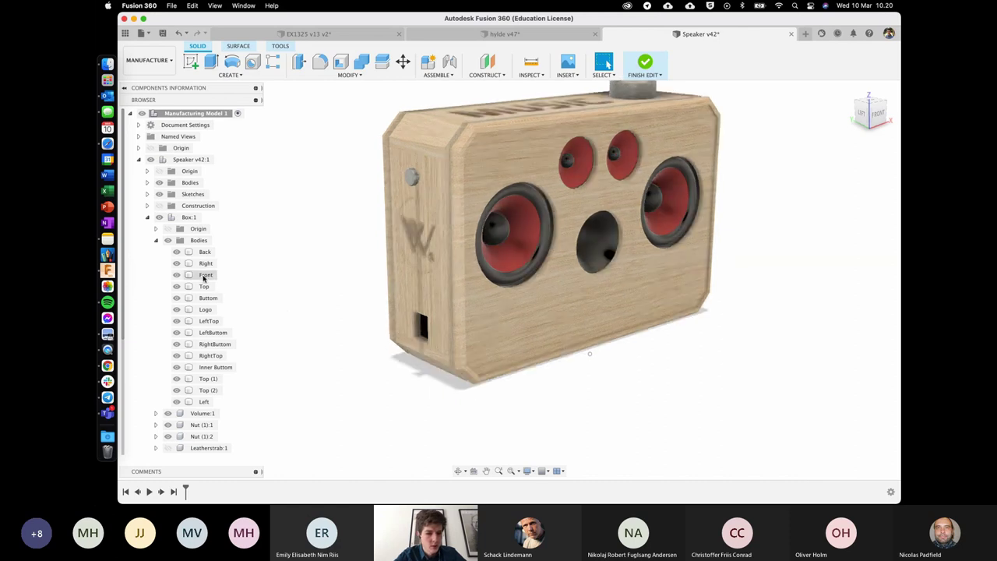
Step: Create a component from the Front body of Box:1
left_click(205, 276)
right_click(205, 277)
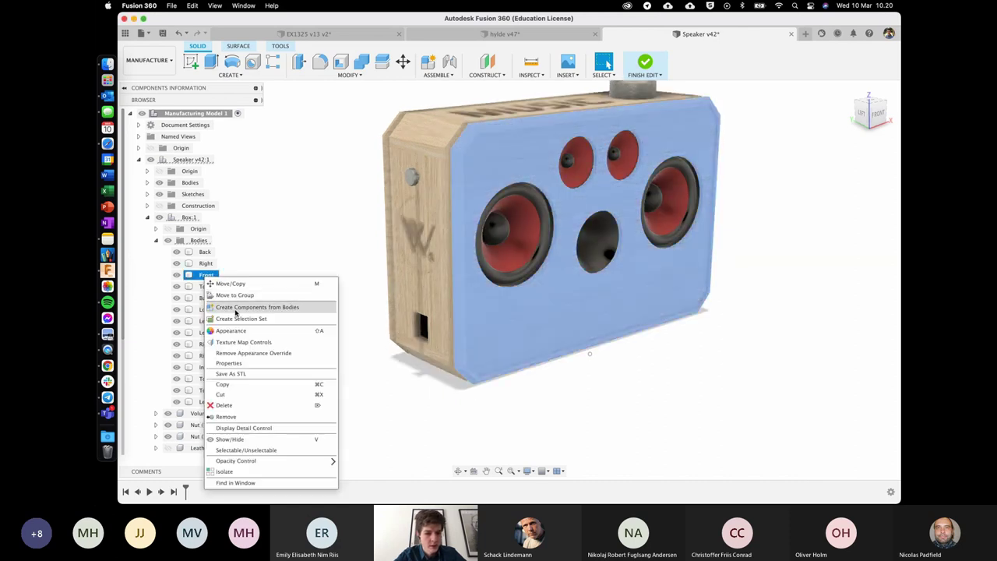
left_click(235, 311)
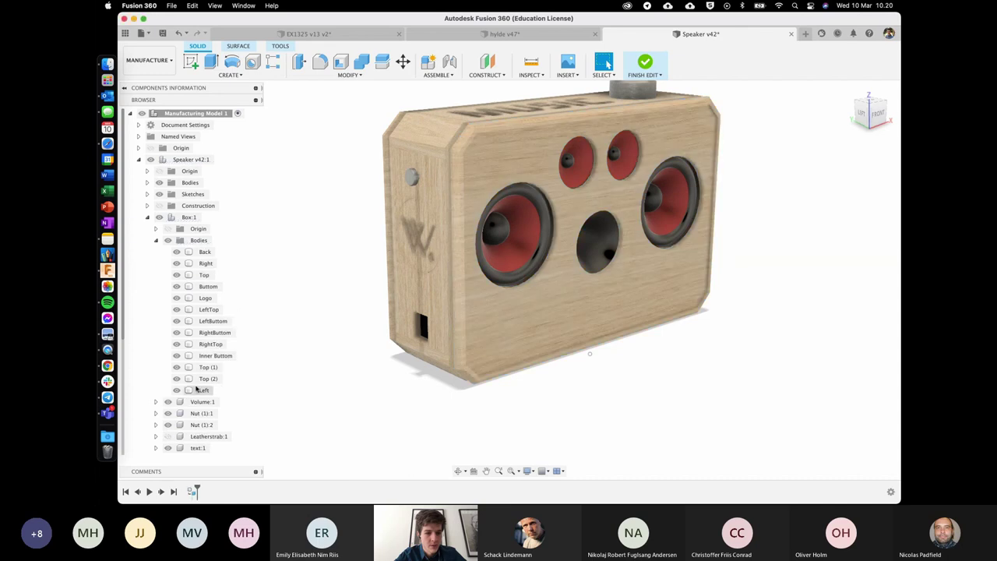
Step: Isolate the Front:1 component and collapse the Bodies and Box:1 branches in the browser
scroll(196, 390, "down", 2)
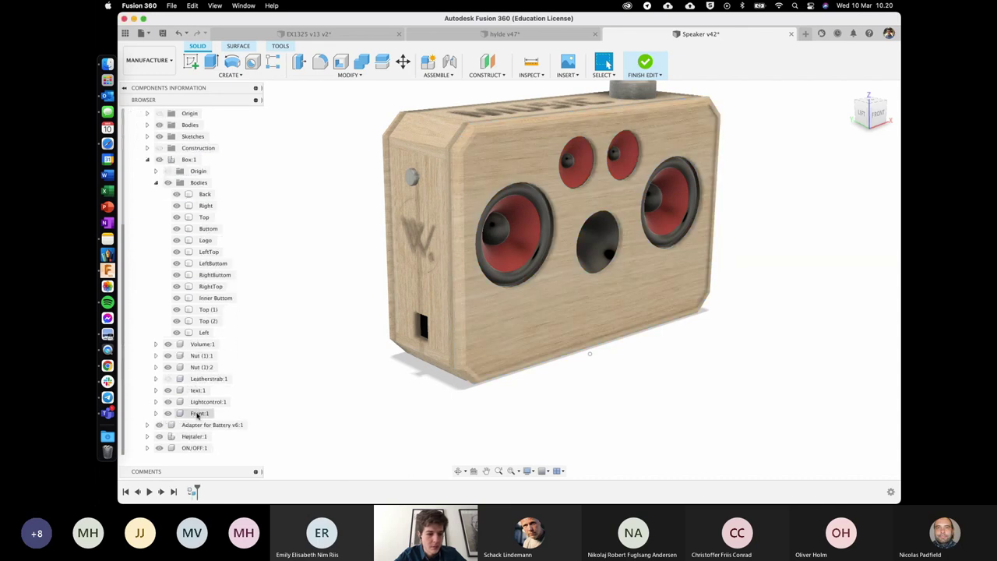
left_click(198, 414)
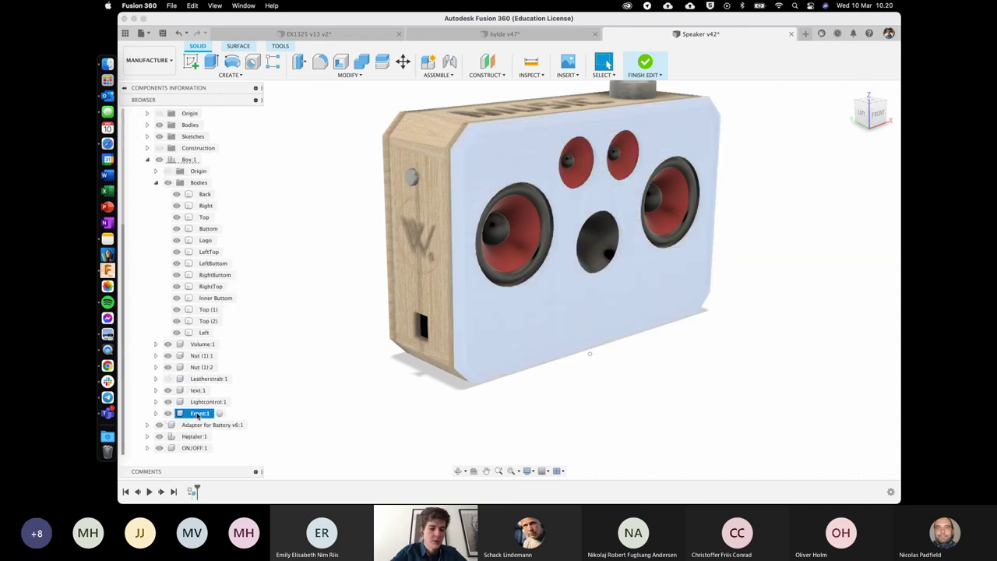
right_click(198, 414)
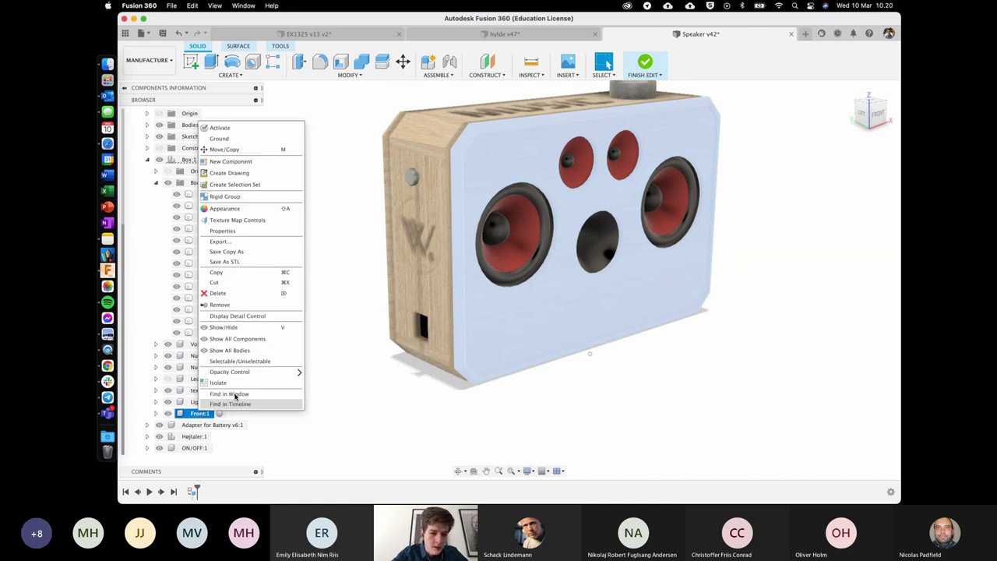
left_click(220, 382)
left_click(327, 308)
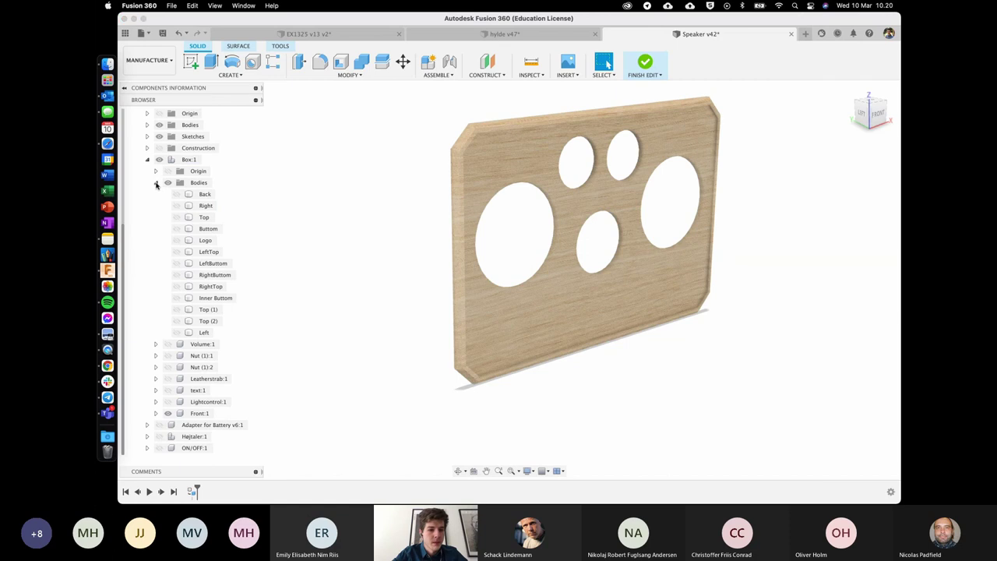
left_click(157, 184)
left_click(147, 217)
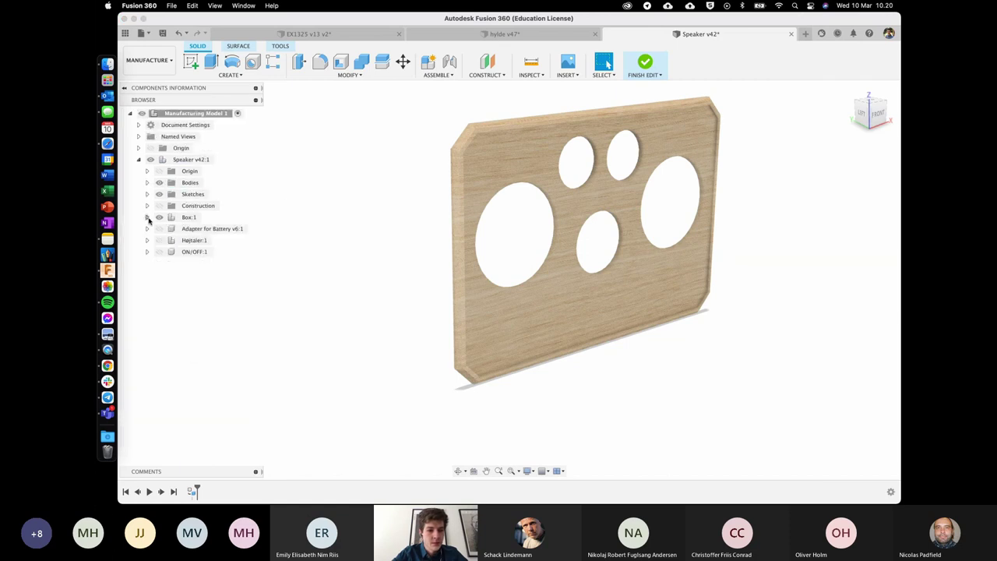
Step: Examine the isolated front panel from its front, side and back to show how it stands upright
scroll(331, 229, "left", 1)
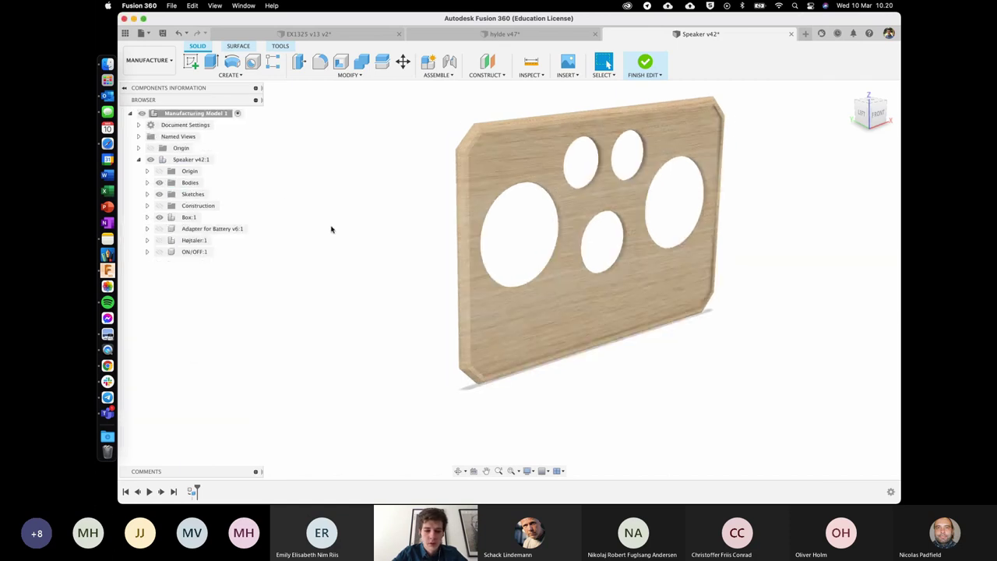
scroll(352, 257, "left", 5, "shift")
scroll(352, 257, "left", 5, "shift")
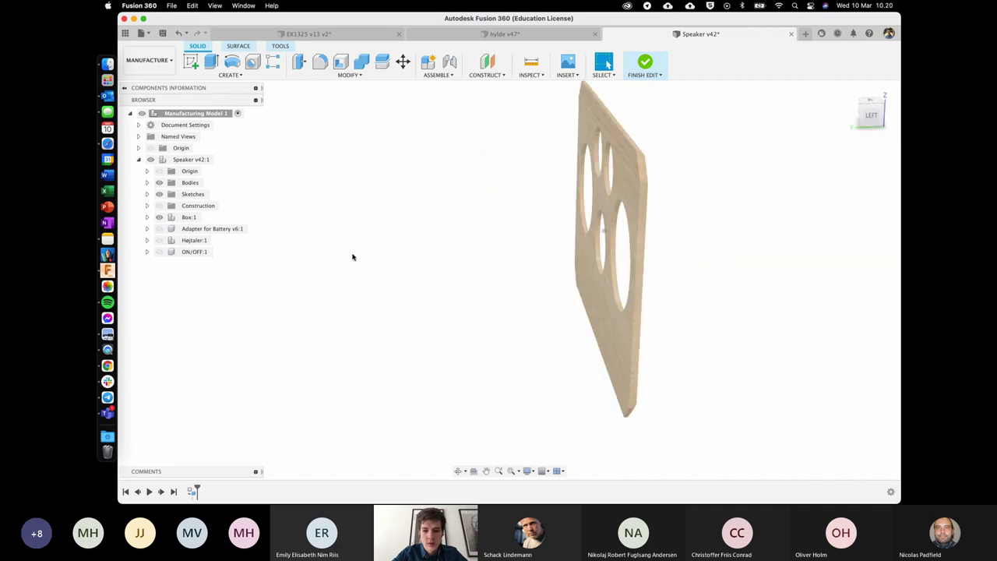
scroll(440, 200, "left", 2, "shift")
scroll(441, 200, "left", 3, "shift")
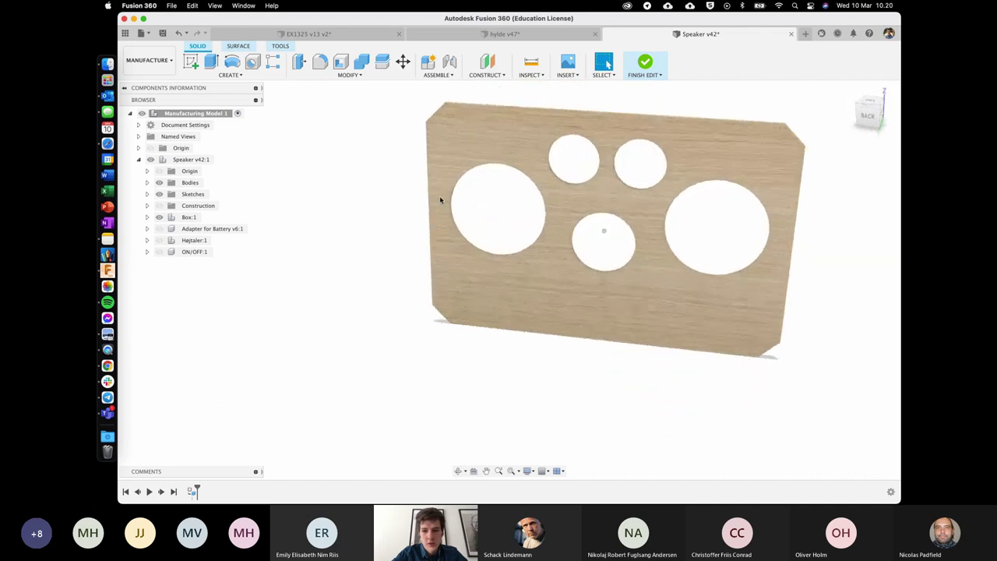
scroll(440, 200, "right", 8, "shift")
scroll(440, 200, "right", 5, "shift")
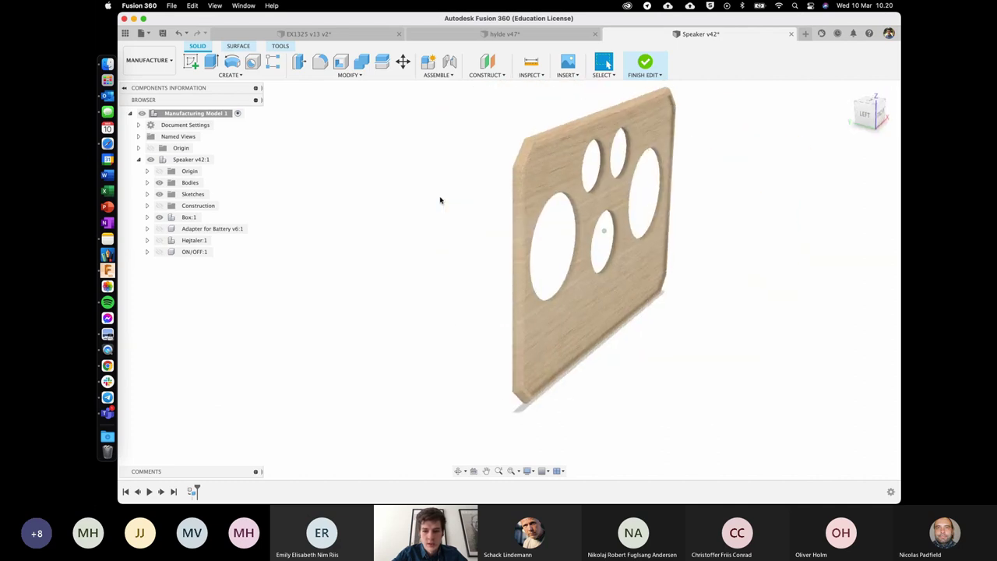
scroll(440, 200, "right", 3, "shift")
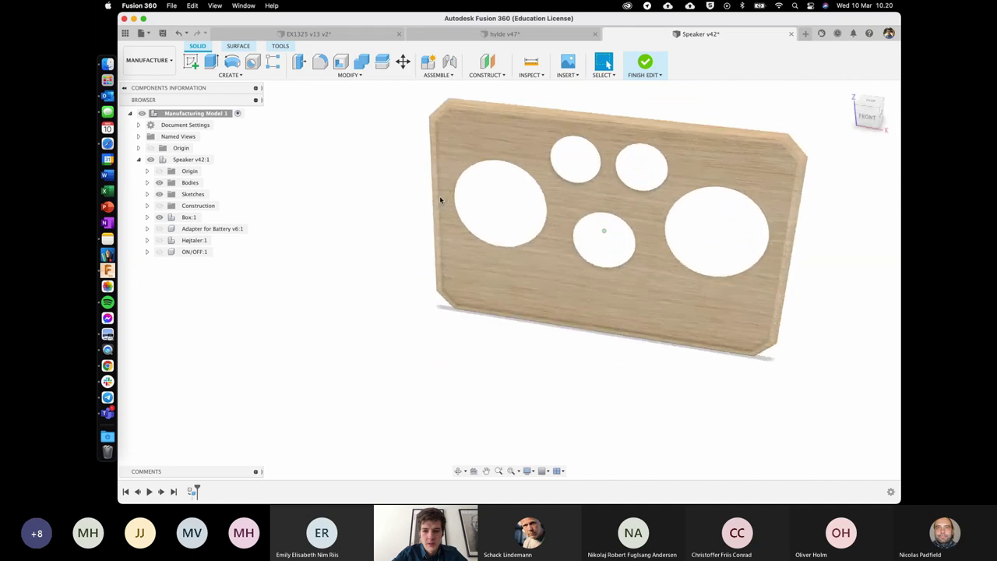
scroll(440, 200, "left", 5, "shift")
scroll(441, 201, "left", 1, "shift")
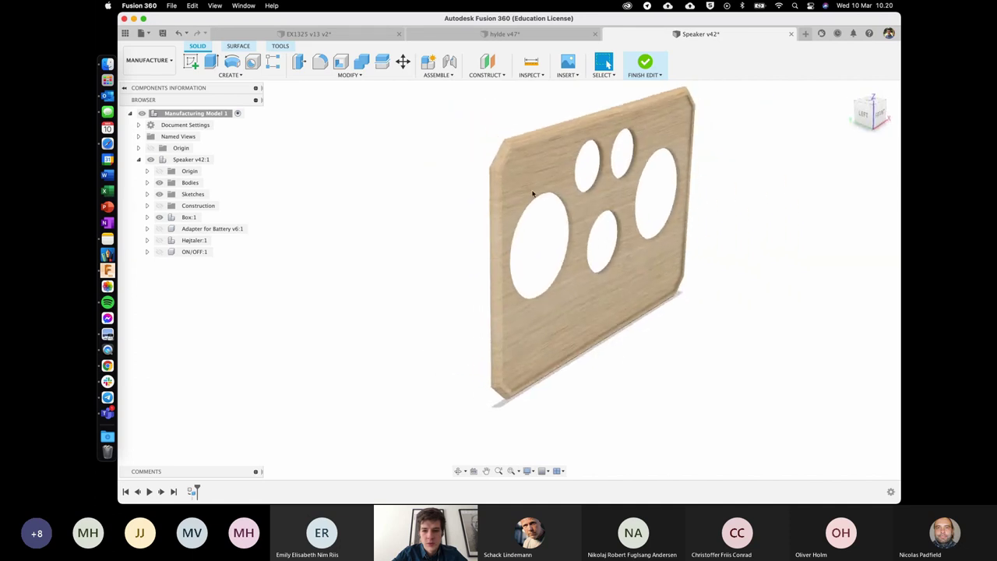
scroll(723, 233, "right", 3, "shift")
scroll(722, 233, "right", 2, "shift")
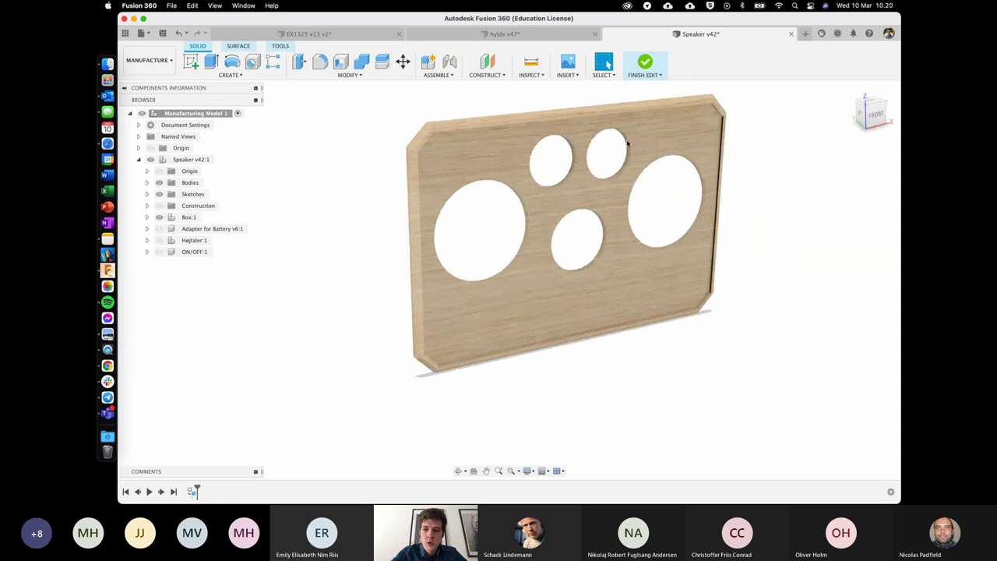
scroll(501, 176, "right", 3)
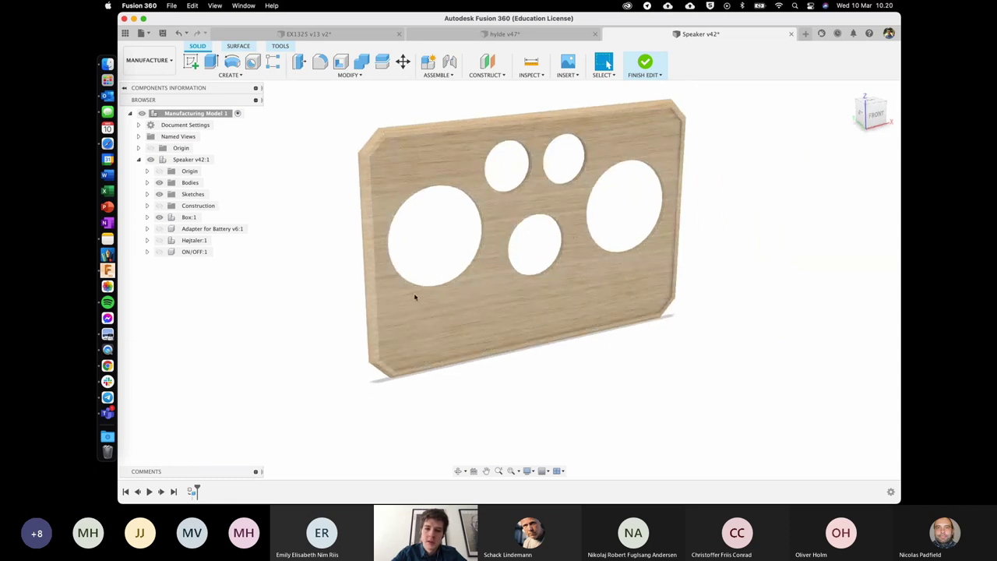
Step: Rotate the front panel body 90 degrees about the Y axis with Move/Copy to lay it flat
key("m")
scroll(355, 297, "left", 5, "shift")
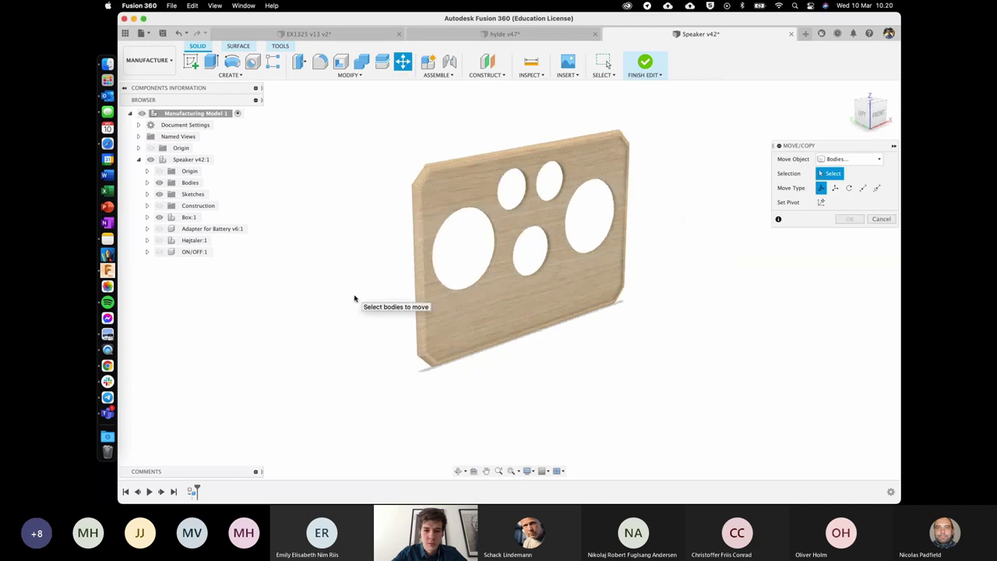
scroll(447, 305, "left", 2, "shift")
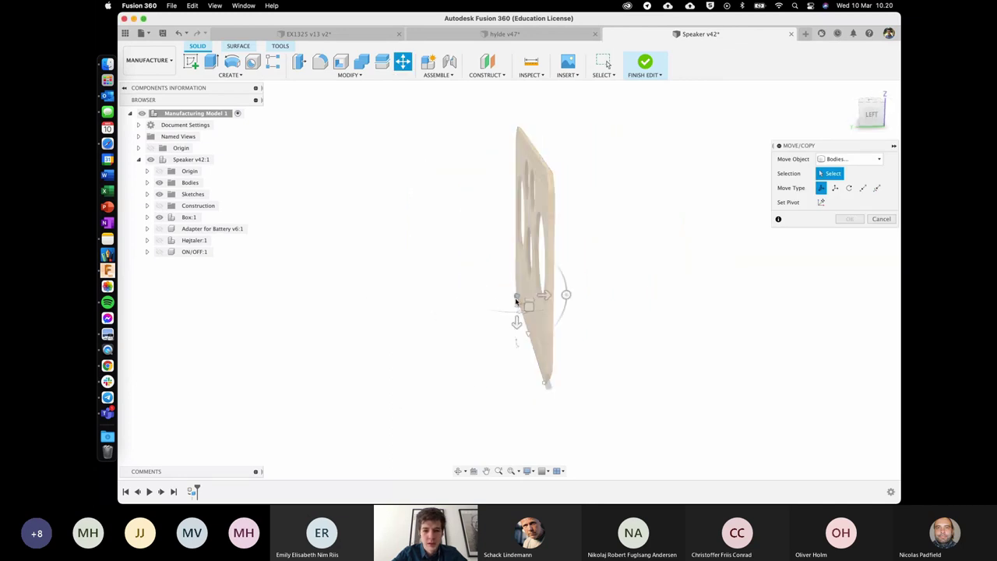
left_click(518, 302)
scroll(580, 305, "right", 3, "shift")
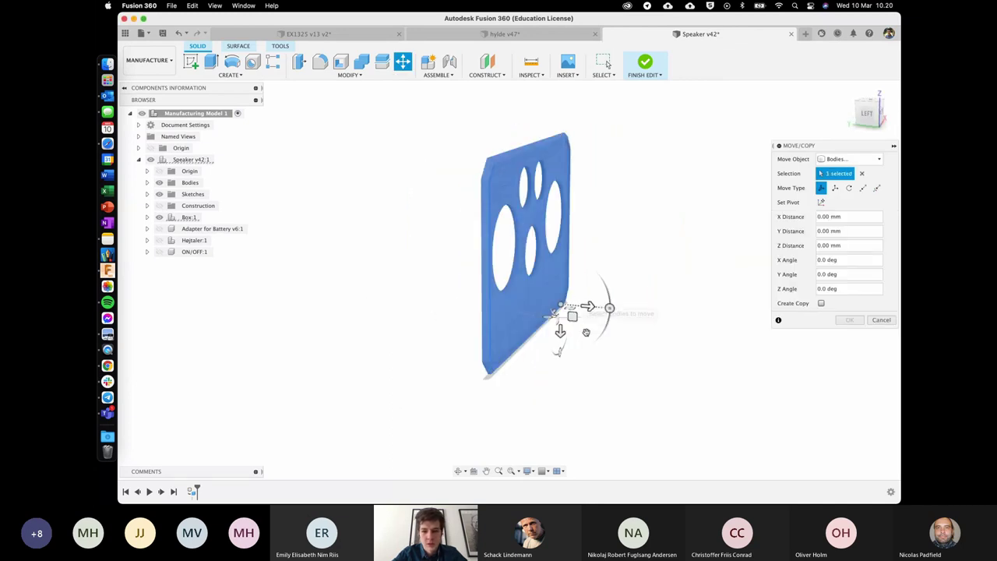
left_click(609, 308)
left_click_drag(610, 308, 562, 257)
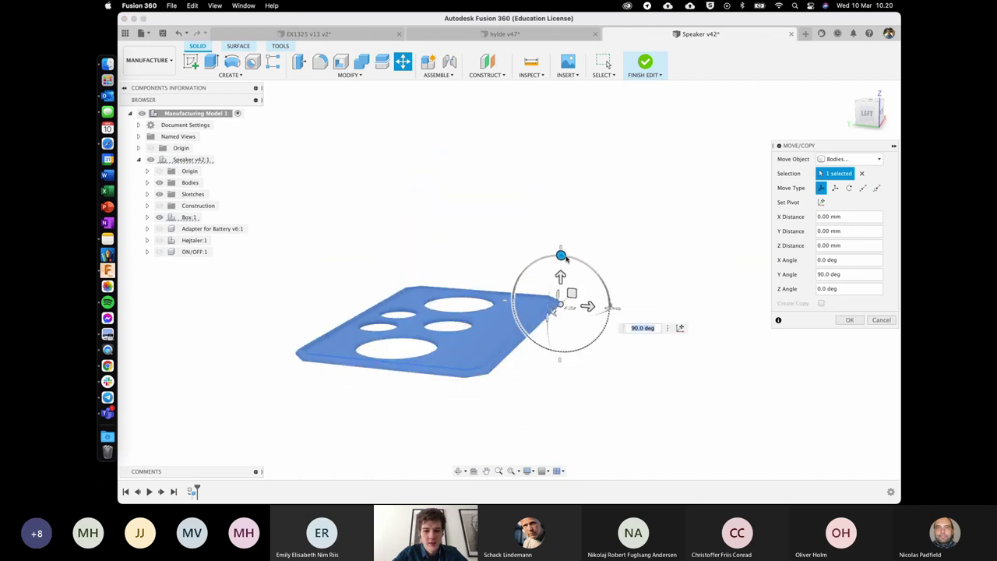
left_click(850, 319)
Step: Check the flat panel's orientation and finish editing the manufacturing model
scroll(649, 325, "right", 5, "shift")
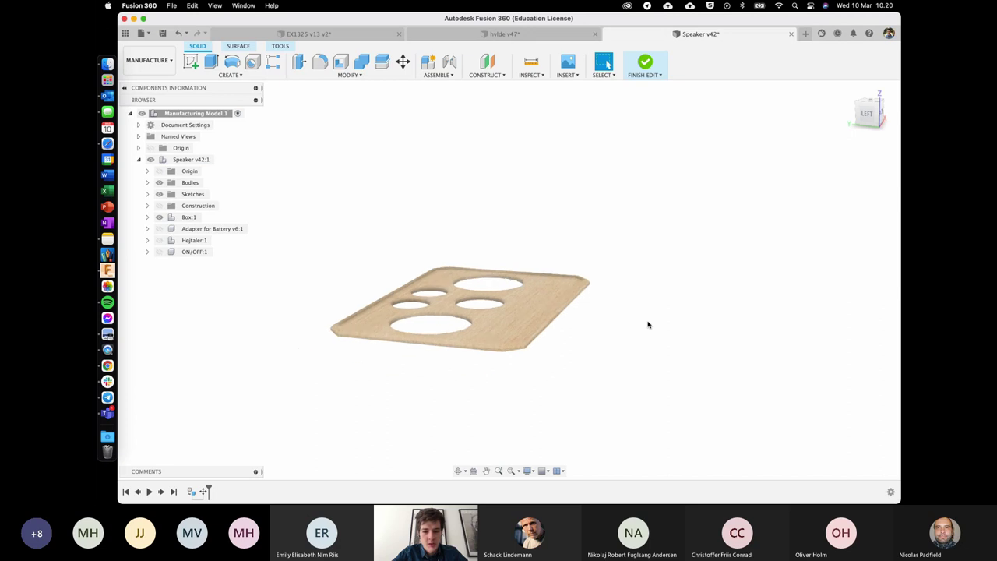
scroll(648, 325, "up", 3)
scroll(648, 325, "down", 3)
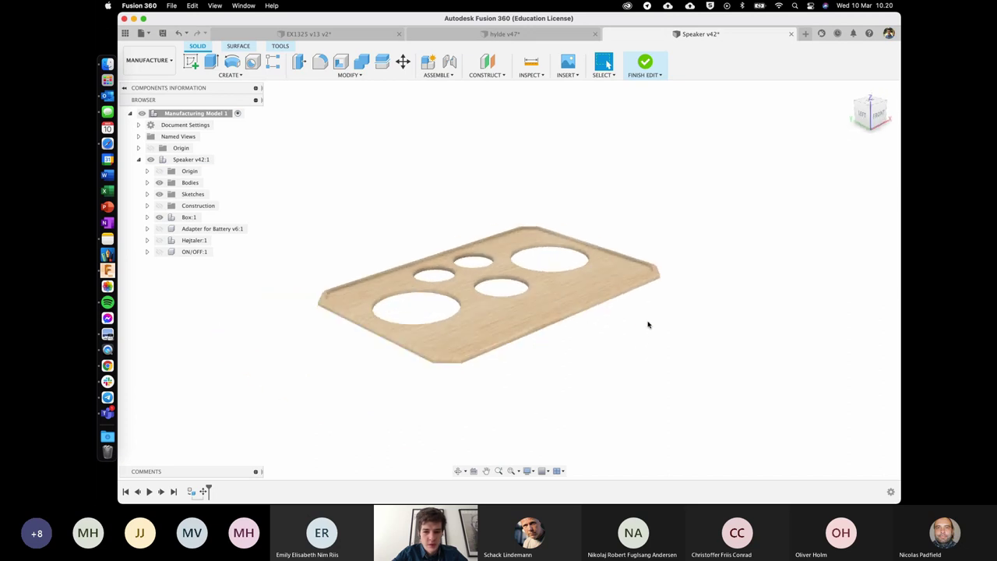
scroll(648, 324, "up", 2, "shift")
scroll(649, 325, "left", 1)
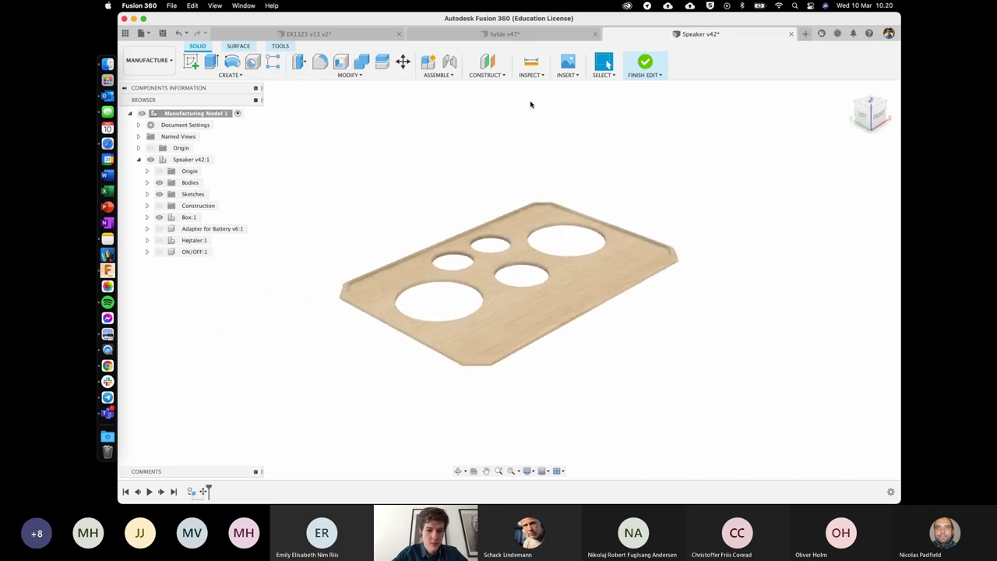
left_click(645, 69)
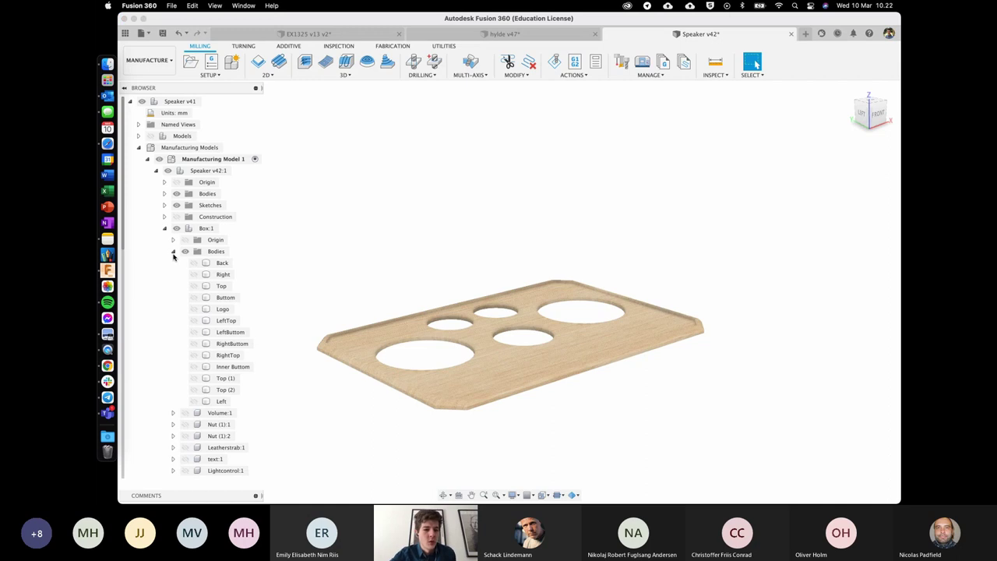
Step: Collapse the browser tree from the Bodies of Box:1 up to the Manufacturing Models branch
left_click(173, 253)
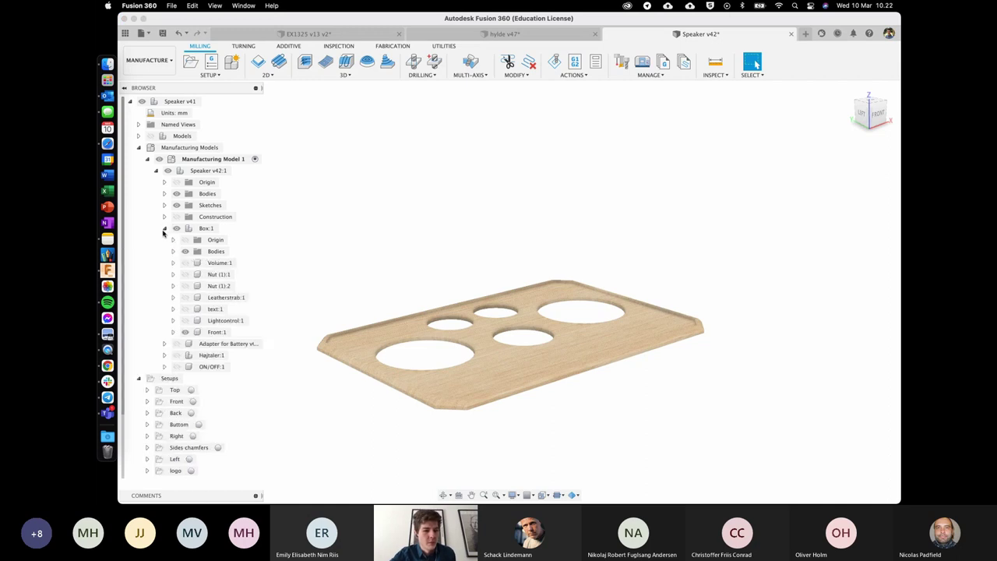
left_click(165, 229)
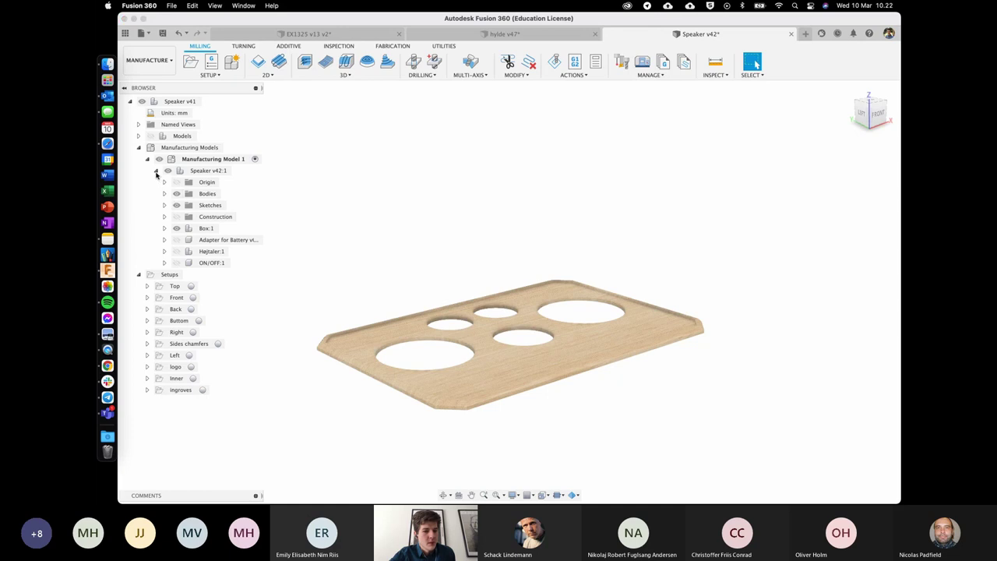
left_click(156, 170)
left_click(148, 159)
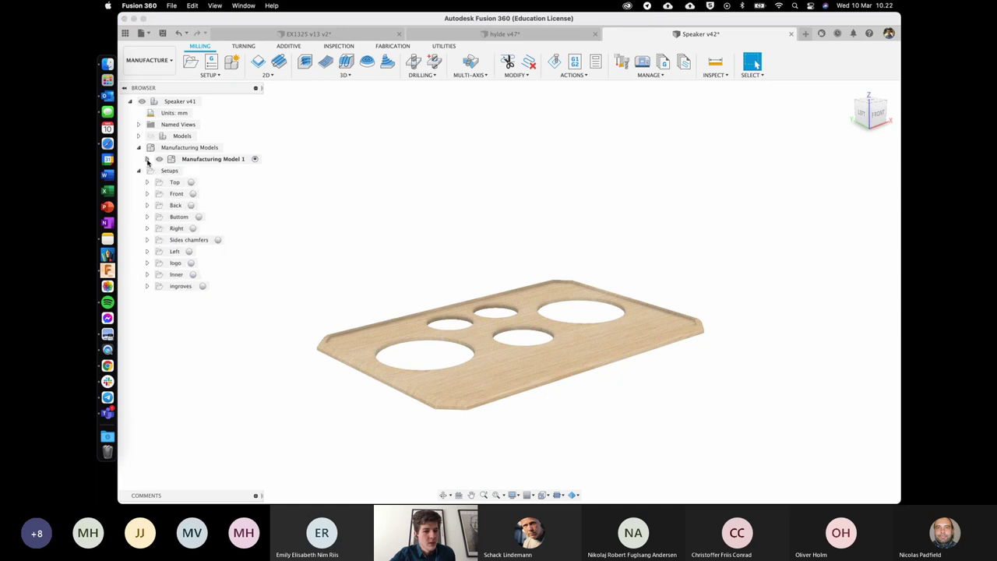
left_click(139, 149)
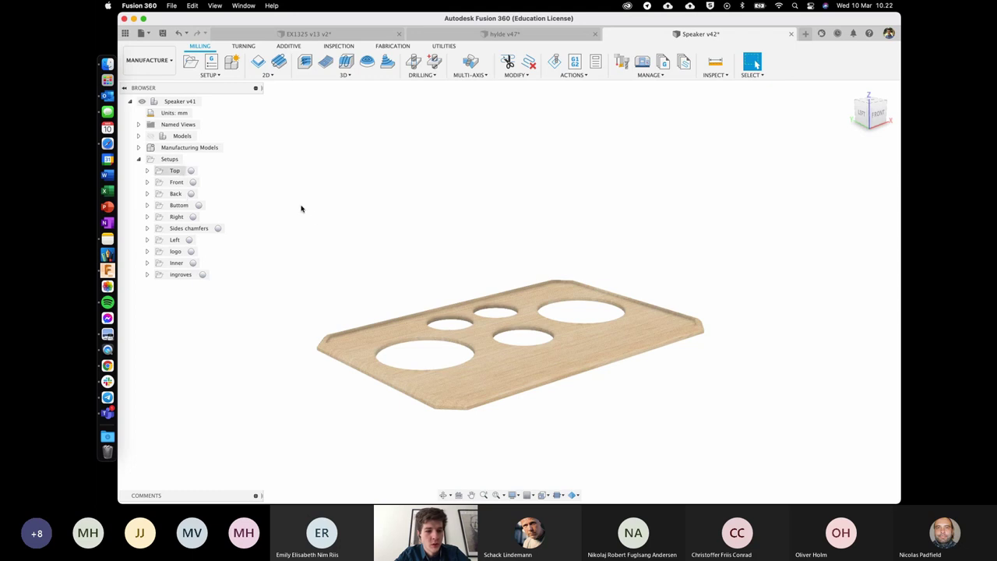
Step: Start a new manufacturing setup for the flat front panel
scroll(316, 217, "down", 1)
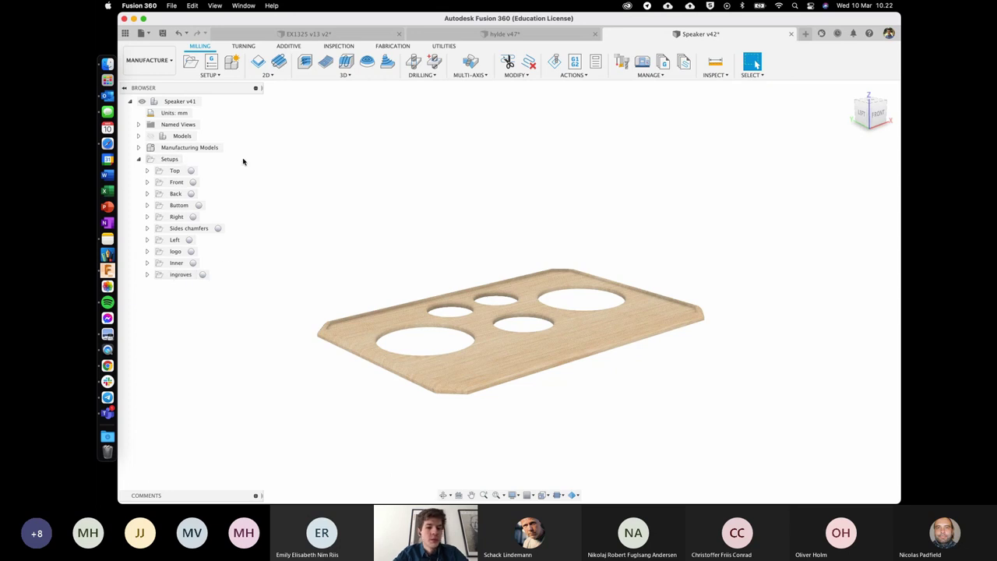
scroll(297, 178, "up", 3, "shift")
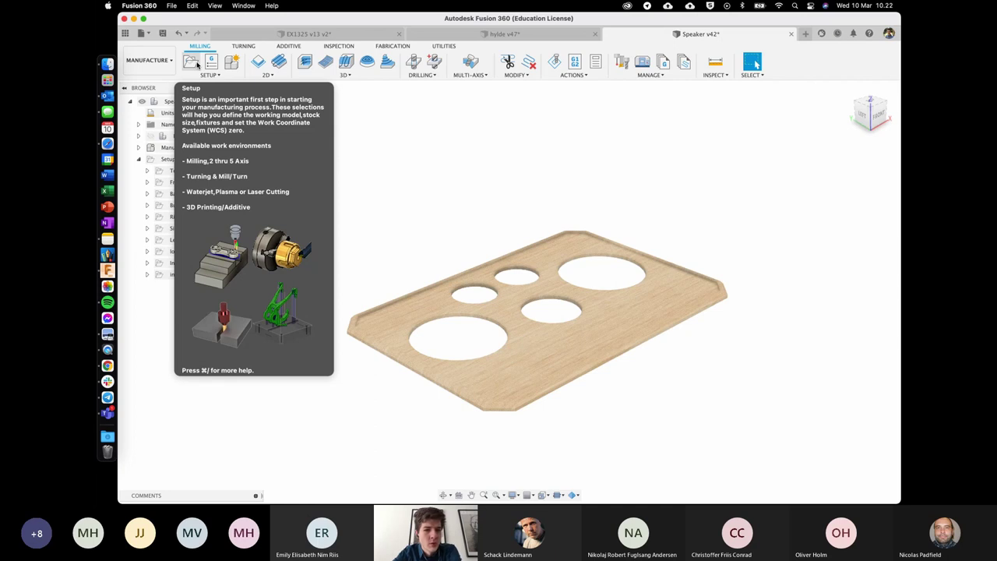
left_click(197, 65)
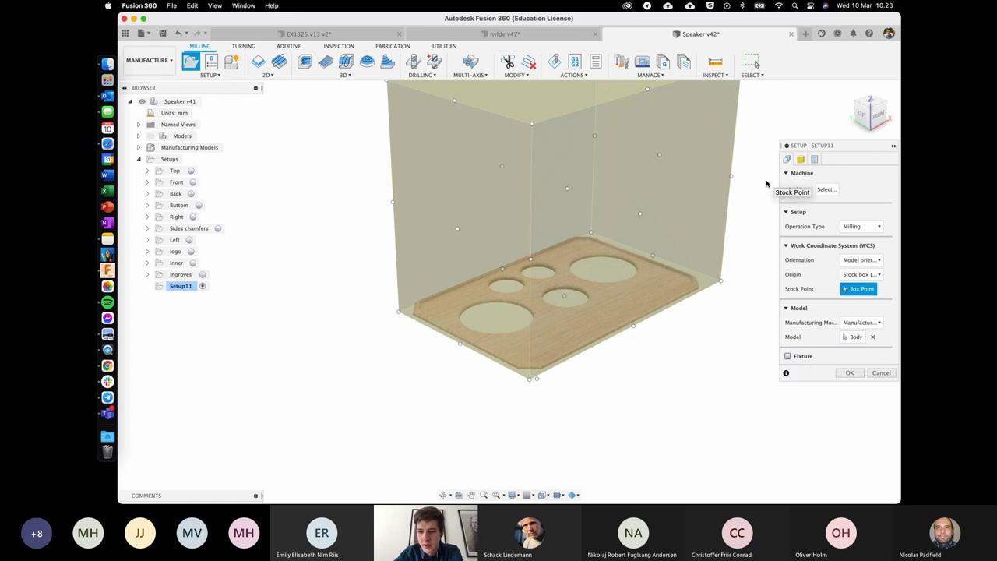
scroll(726, 154, "up", 1)
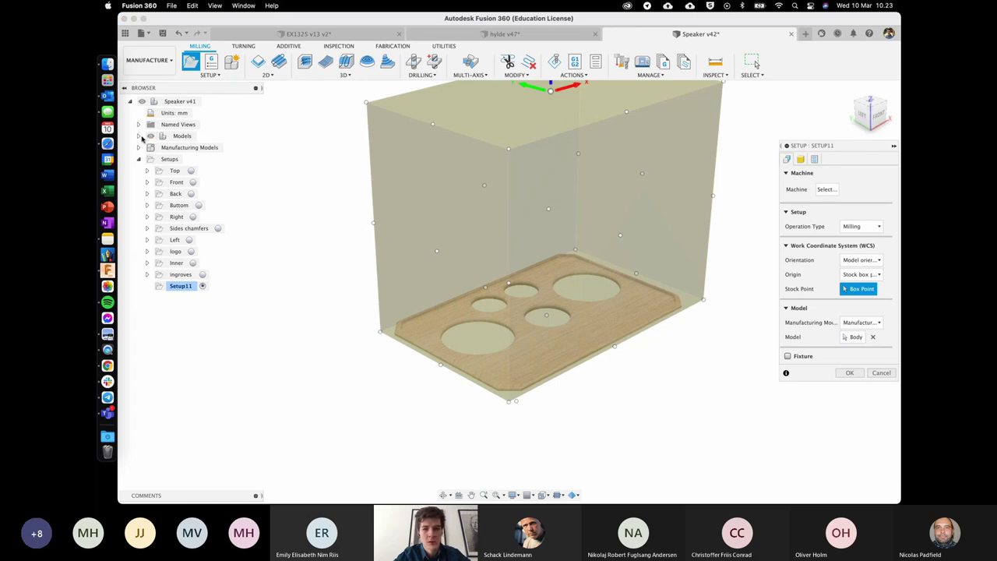
left_click(138, 136)
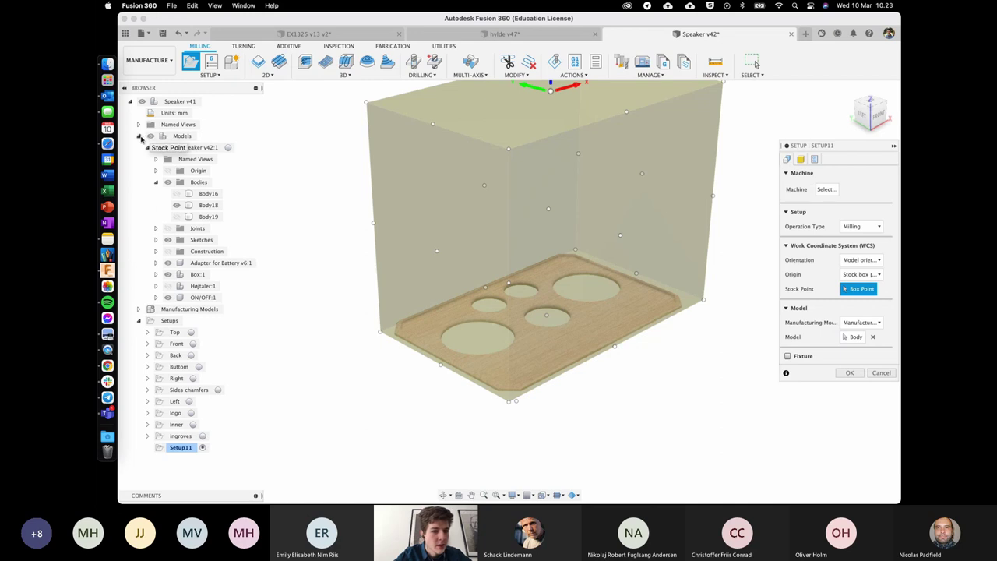
left_click(139, 136)
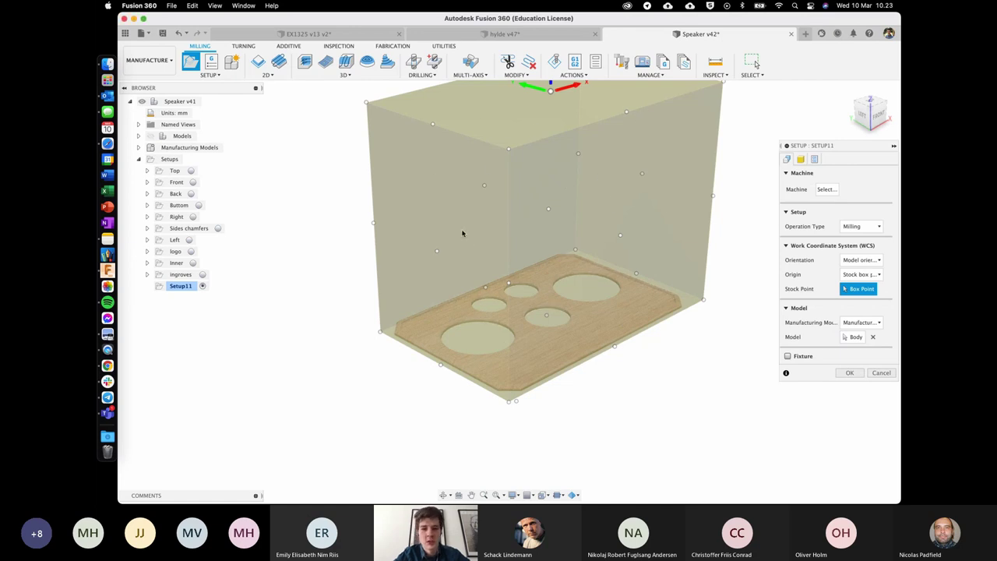
scroll(463, 233, "right", 3)
scroll(462, 233, "left", 1)
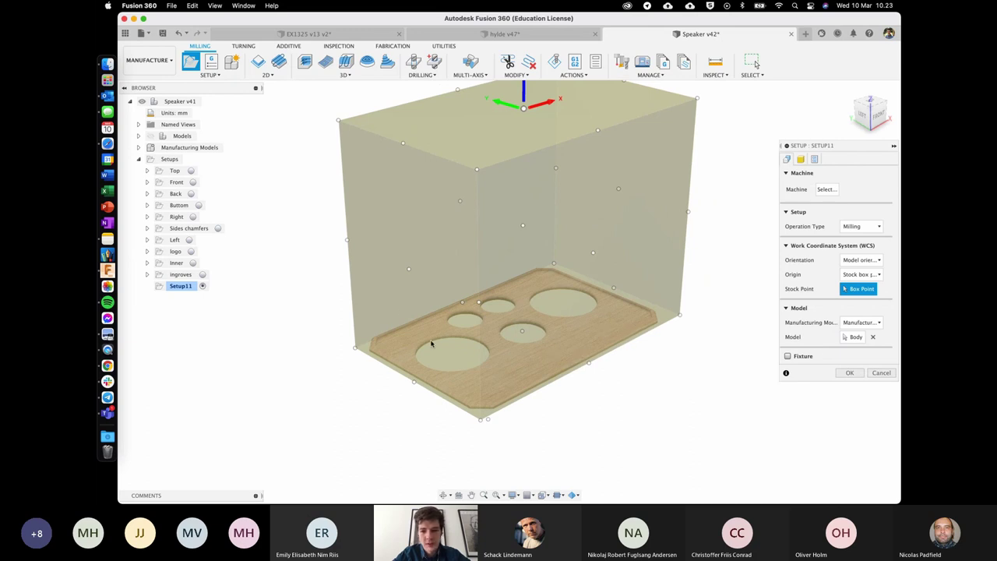
Step: Clear the setup's model selection and pick the flat front panel body from Manufacturing Model 1 again
left_click(847, 324)
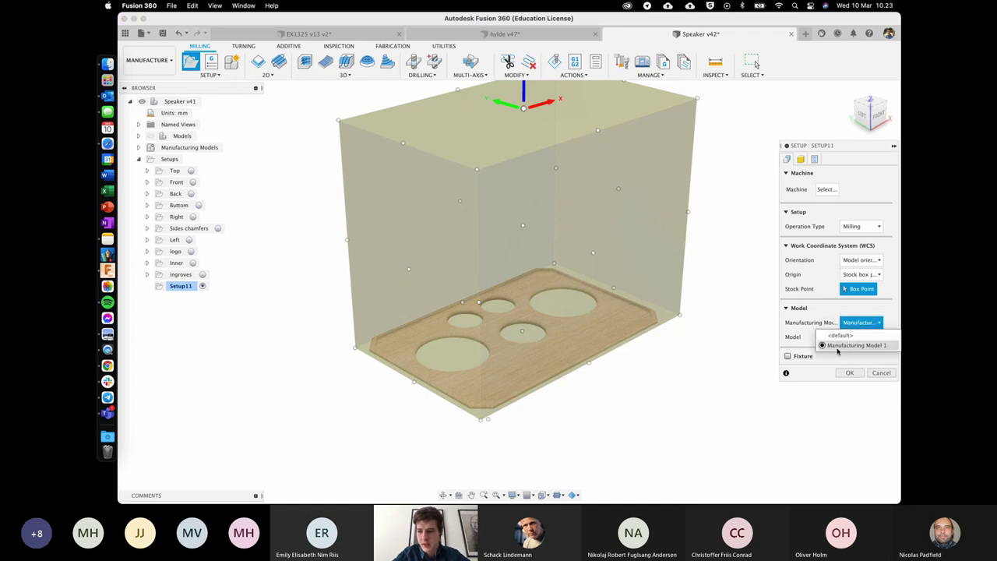
mouse_move(840, 349)
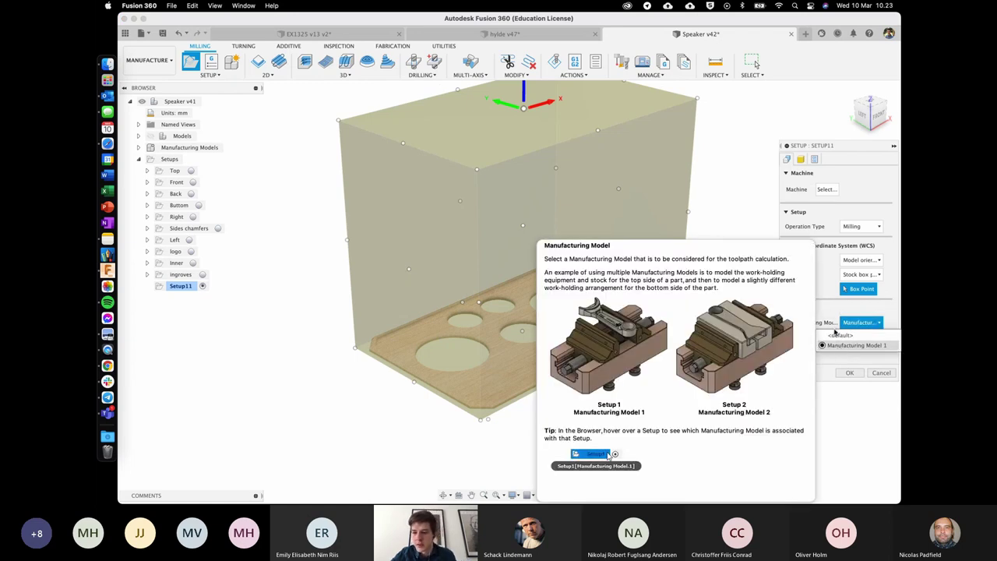
left_click(817, 324)
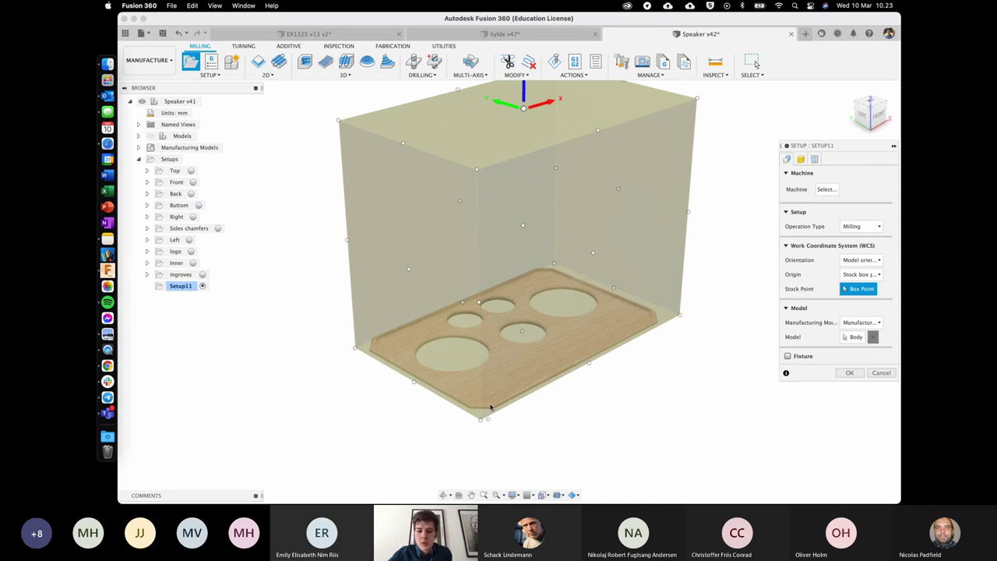
left_click(553, 388)
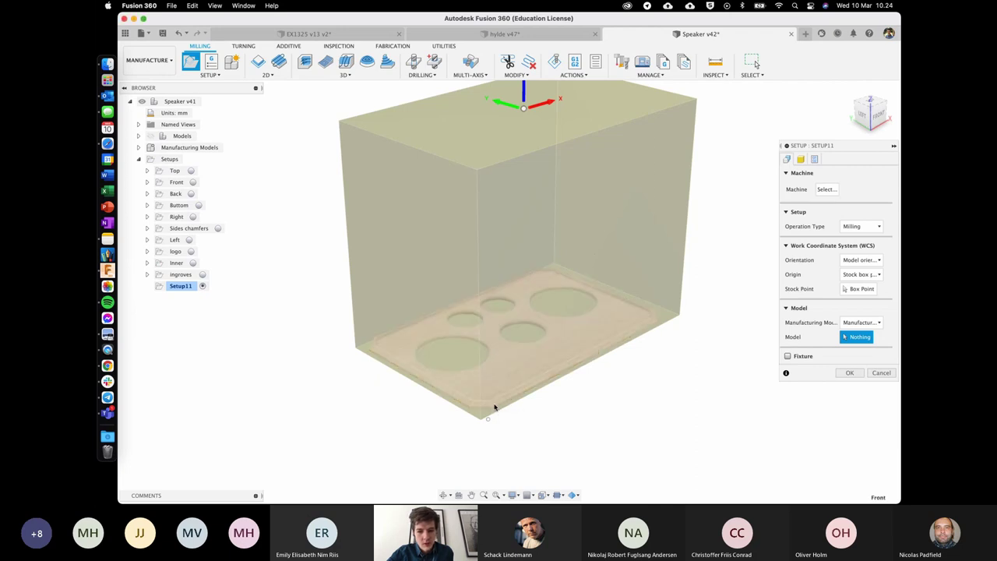
left_click(494, 407)
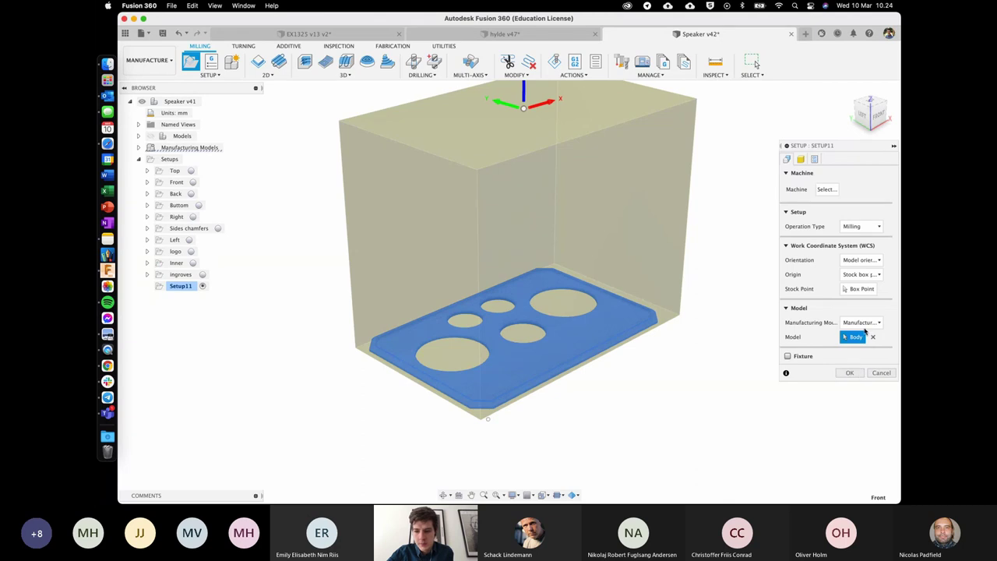
Step: Switch the setup's manufacturing model to <default> and back to Manufacturing Model 1
mouse_move(867, 326)
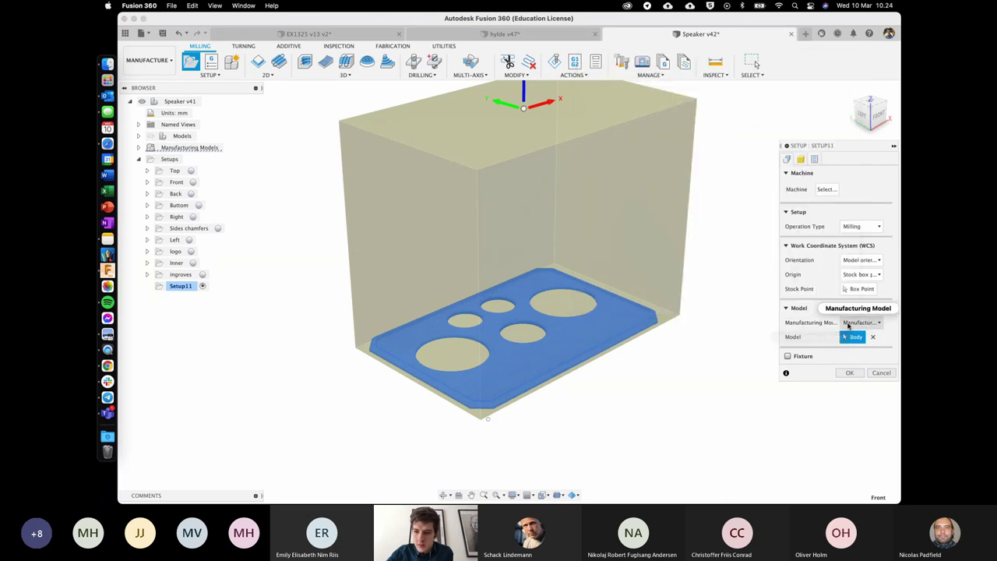
left_click(849, 325)
mouse_move(847, 335)
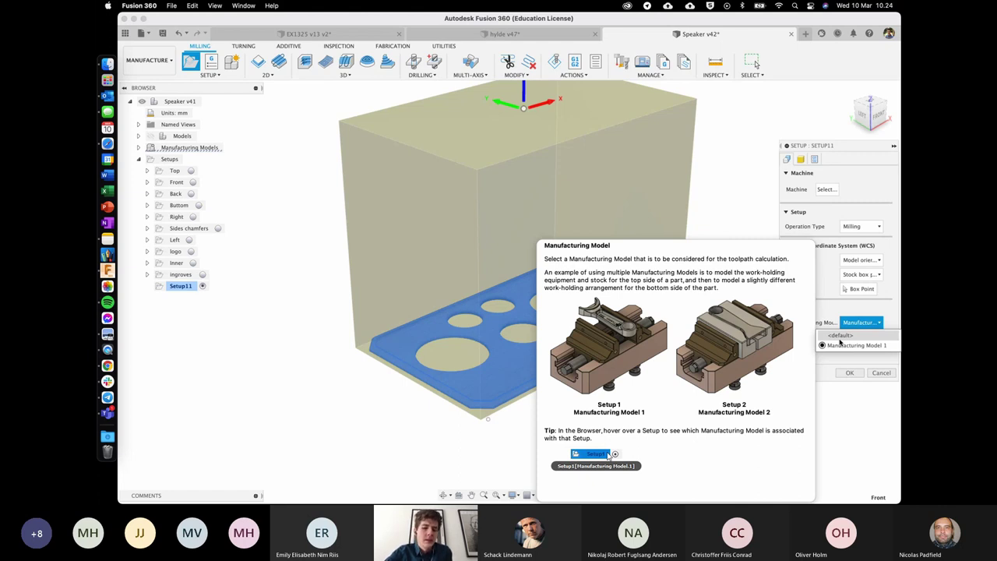
left_click(799, 327)
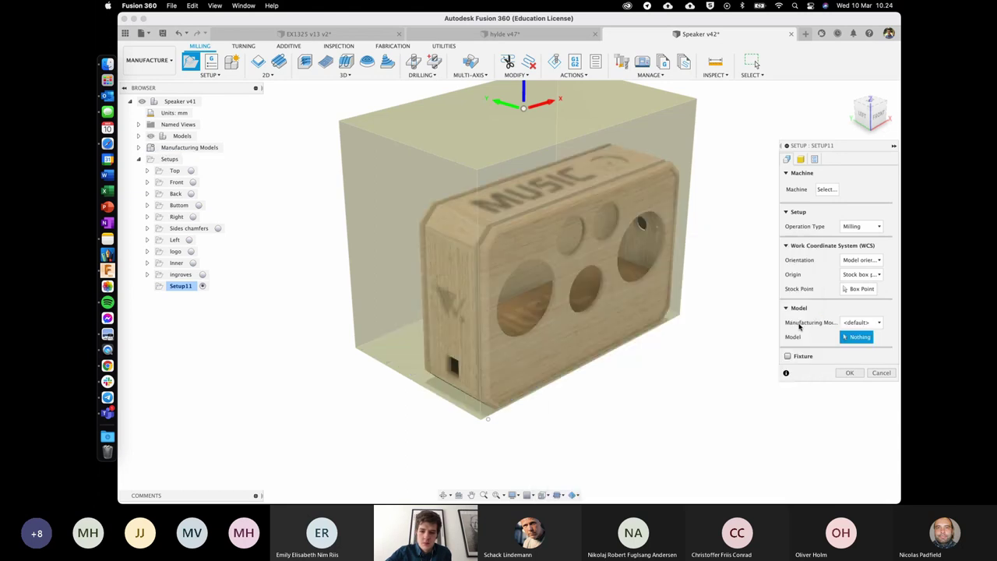
left_click(857, 323)
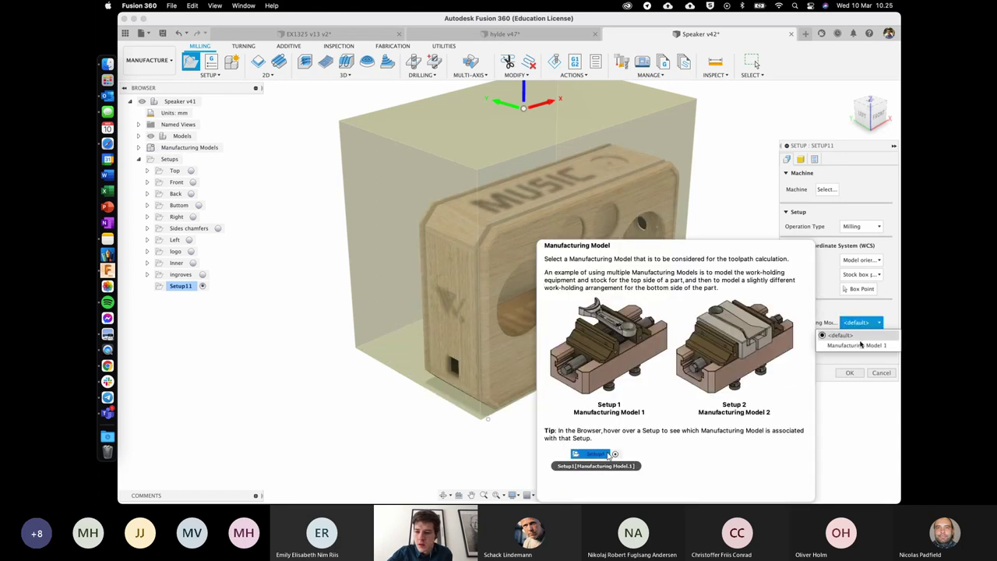
left_click(861, 344)
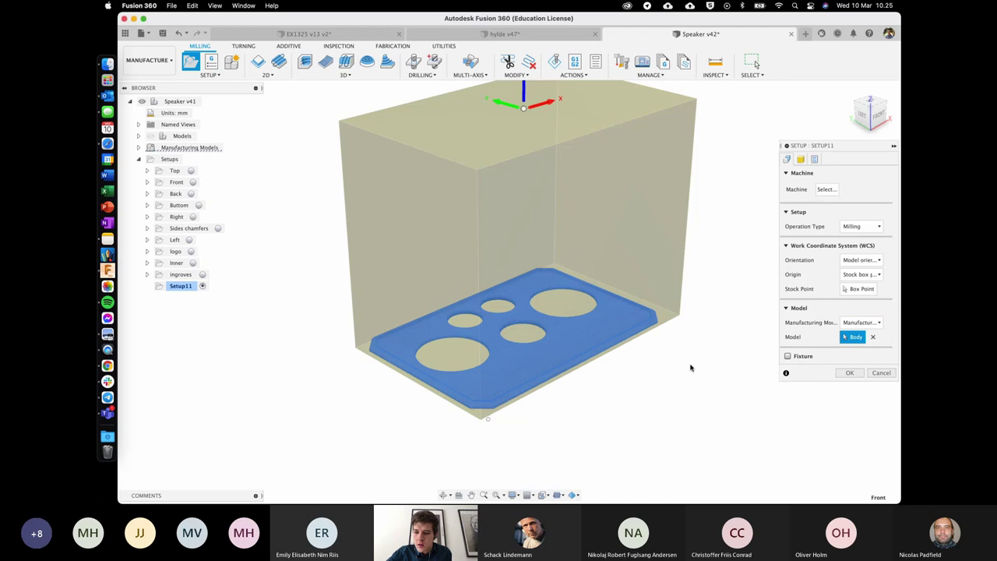
Step: Change the setup's stock mode to Relative size box
left_click(800, 158)
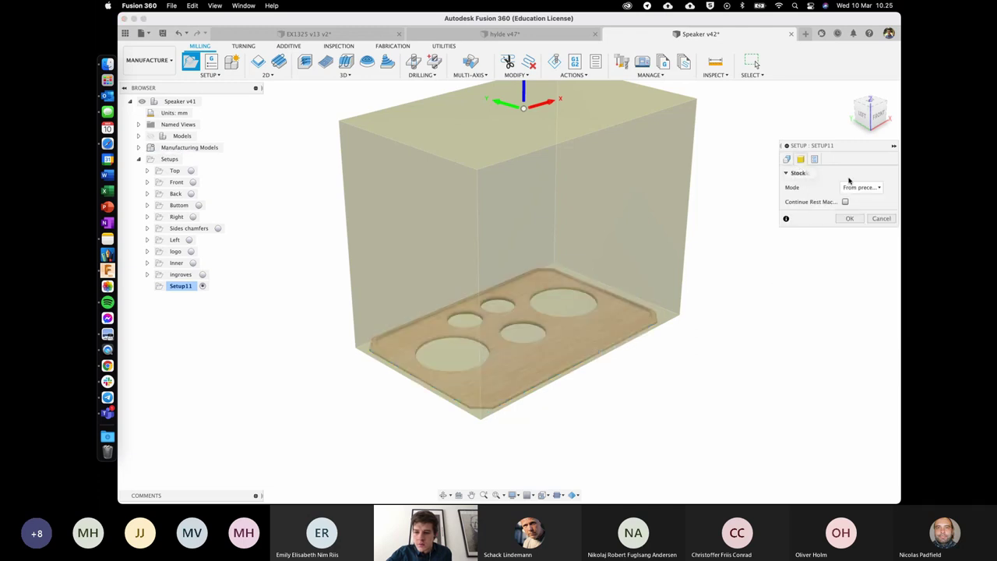
left_click(861, 187)
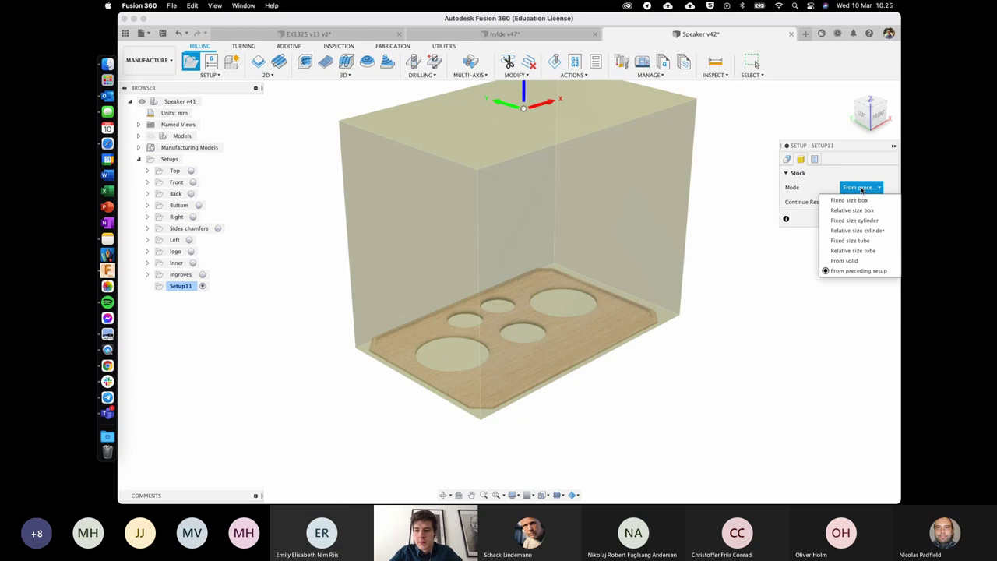
left_click(787, 159)
left_click(800, 159)
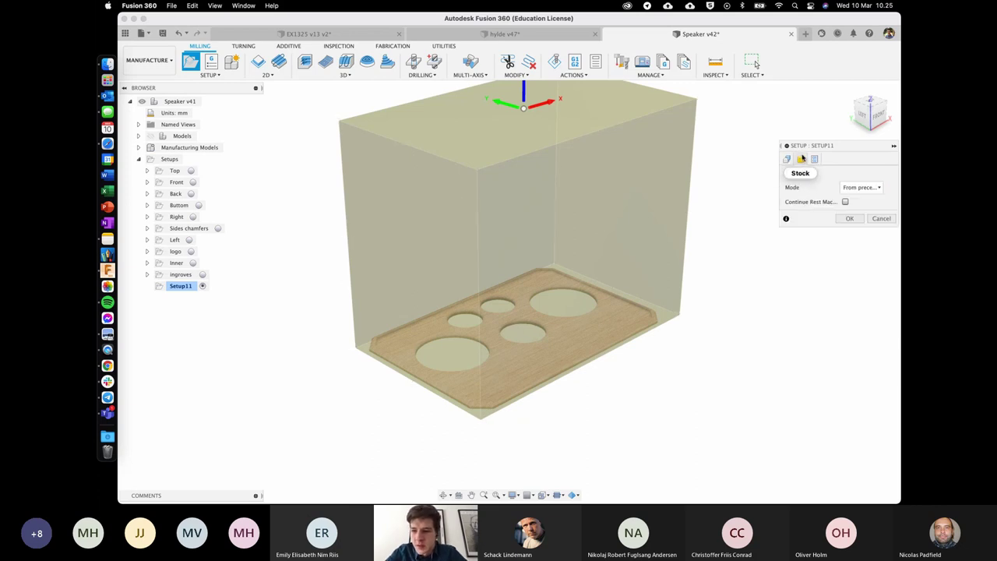
left_click(861, 188)
left_click(853, 211)
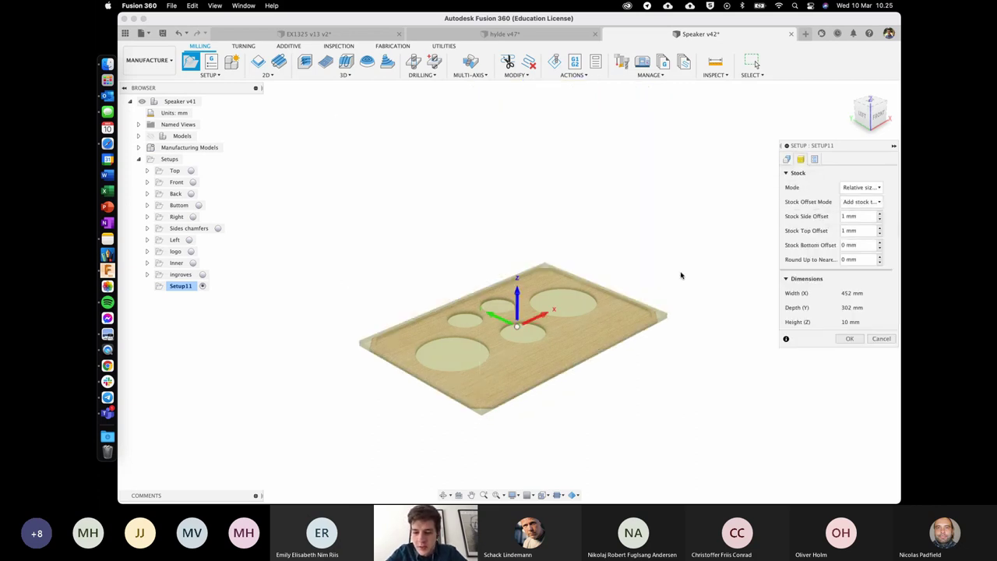
Step: Place the setup's origin on the upper stock box point at the panel's back-left corner and accept the setup
left_click(786, 159)
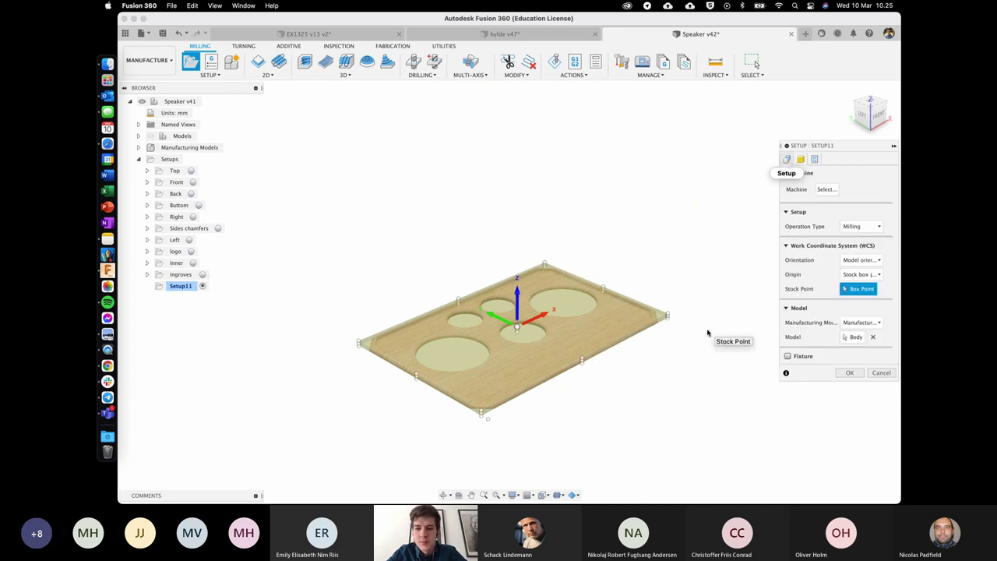
scroll(562, 354, "up", 3)
scroll(563, 354, "down", 4)
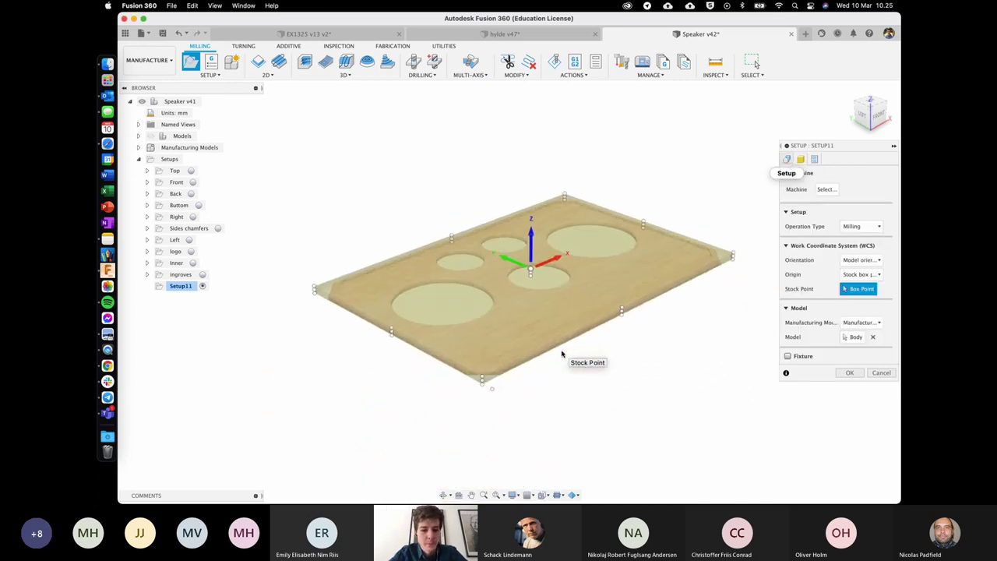
scroll(562, 354, "up", 2)
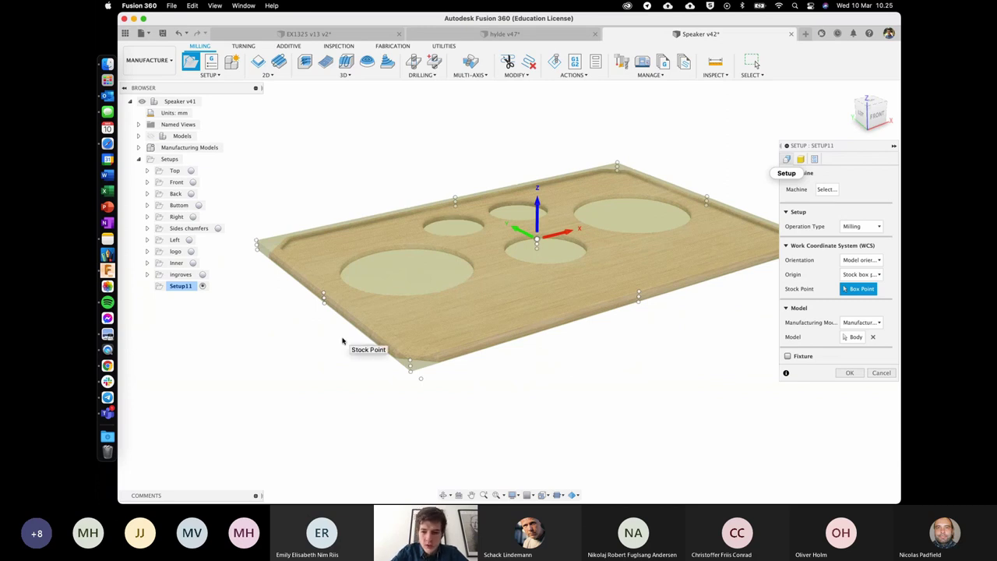
scroll(308, 370, "down", 3)
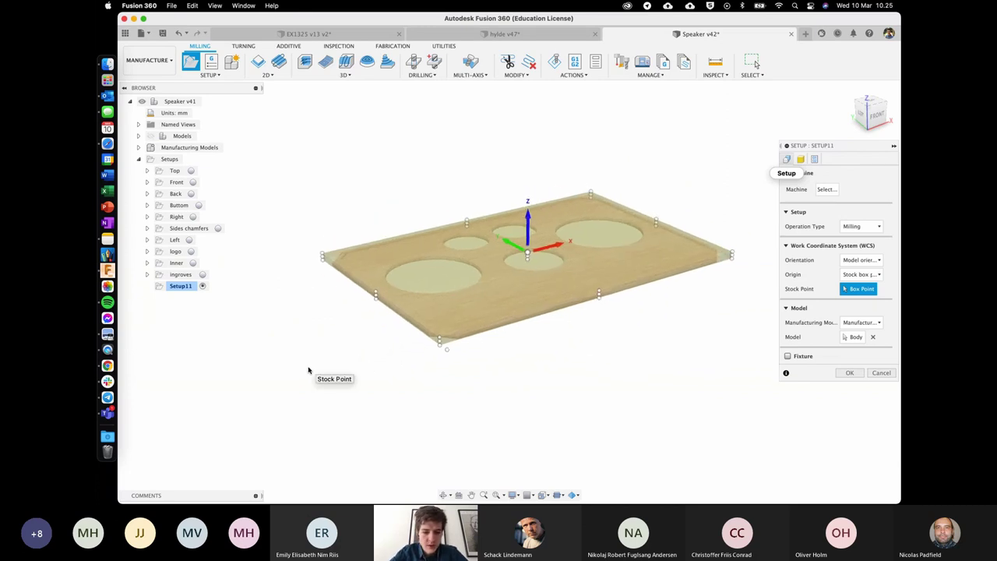
middle_click_drag(307, 371, 488, 285, "shift")
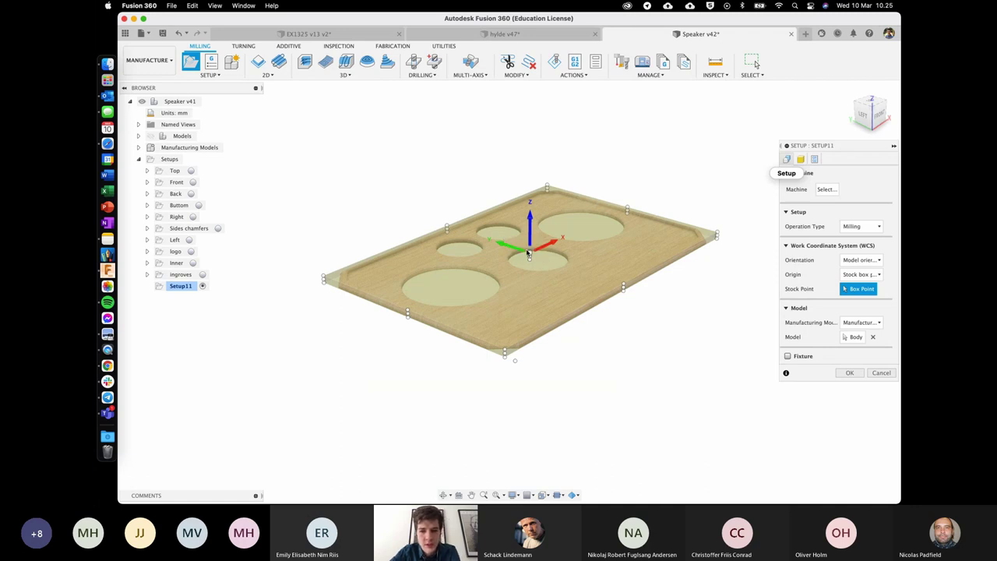
left_click(323, 279)
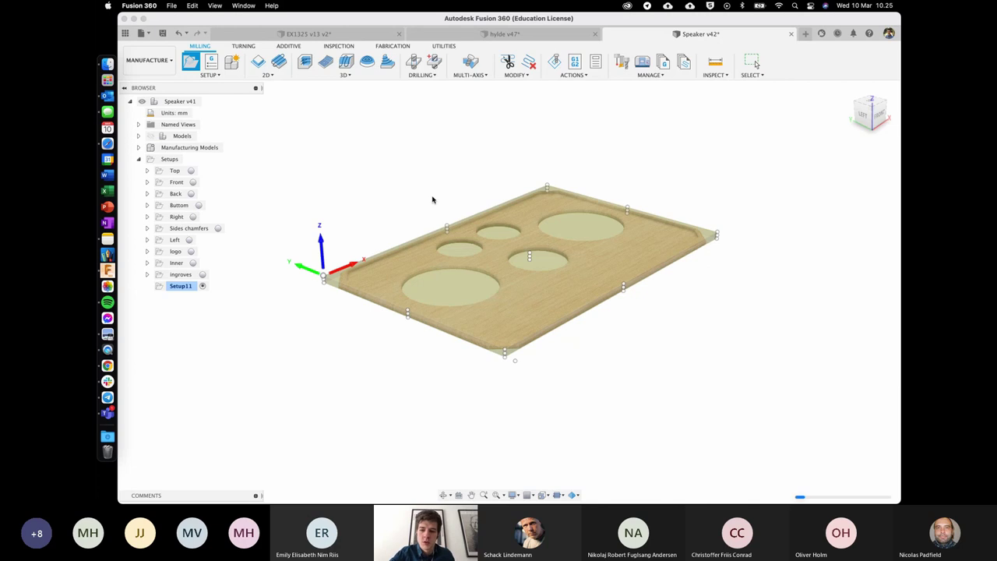
Step: Examine the table edges of the CNC machine in the EX1325 v13 design and return to the Speaker design
left_click(326, 37)
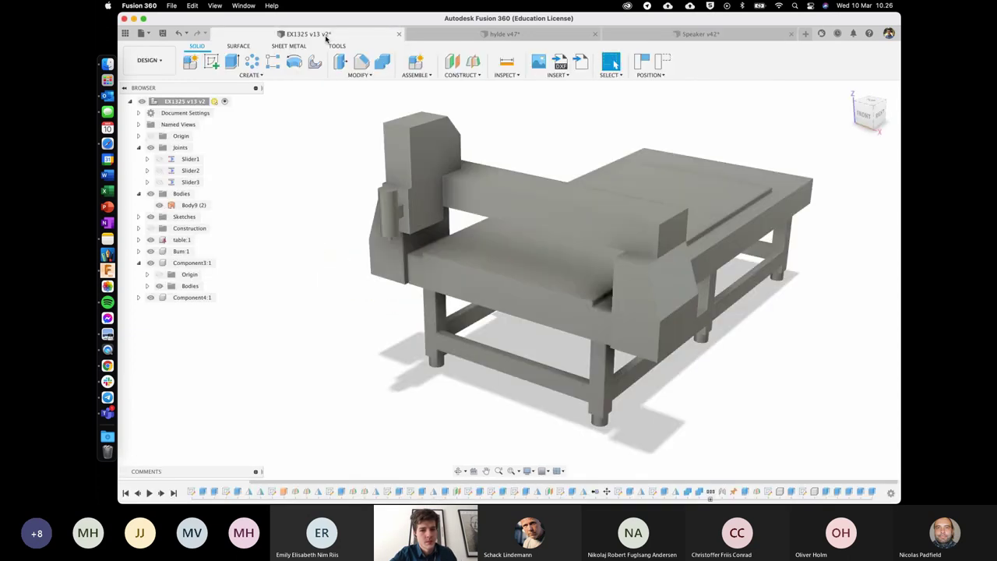
left_click(441, 247)
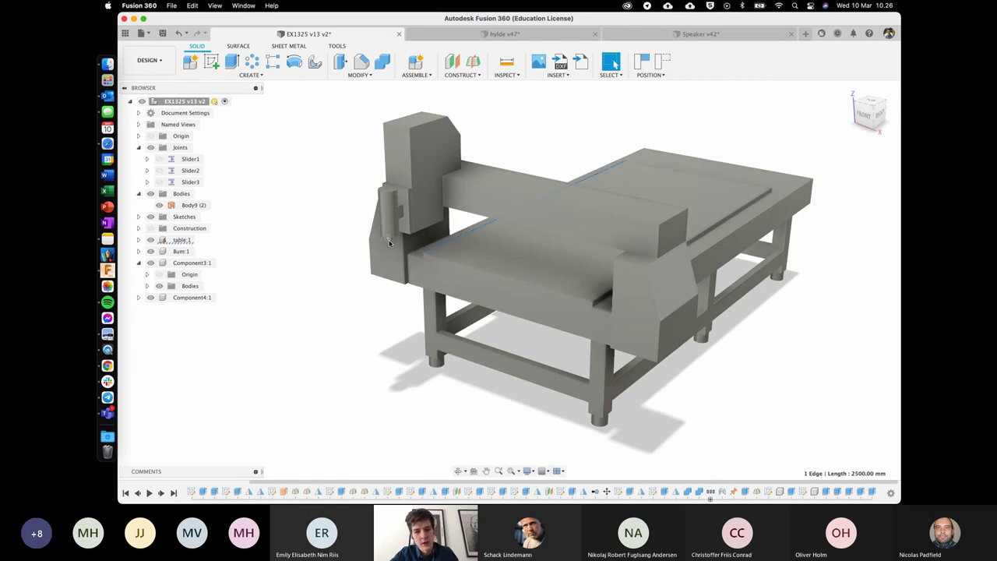
left_click(452, 263)
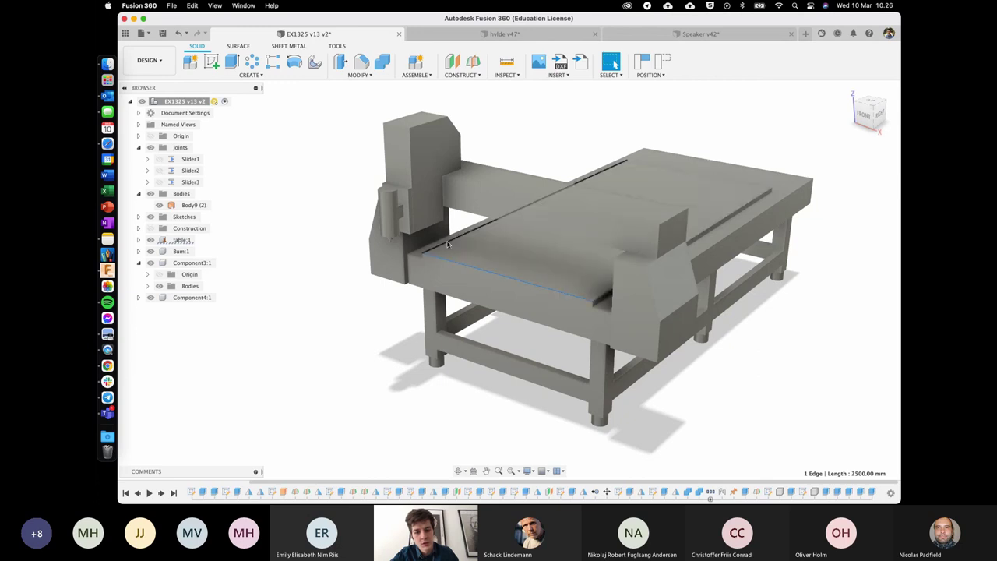
left_click(586, 116)
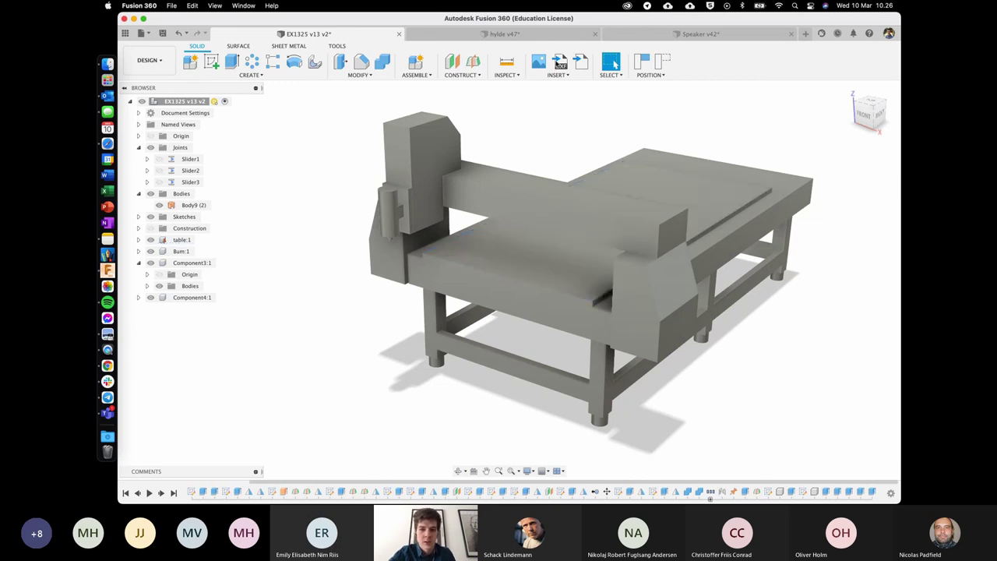
scroll(413, 157, "up", 1)
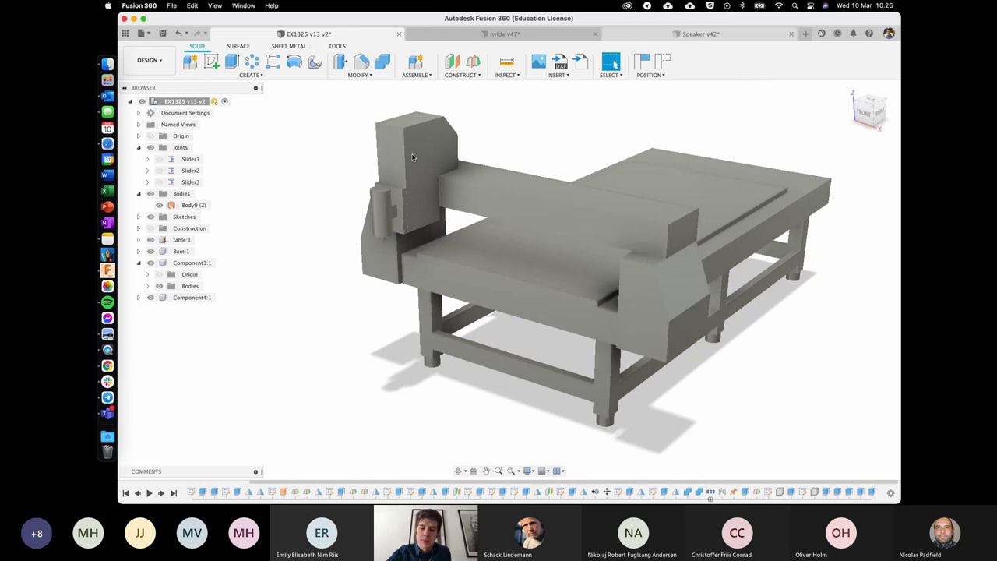
key("ctrl+Tab")
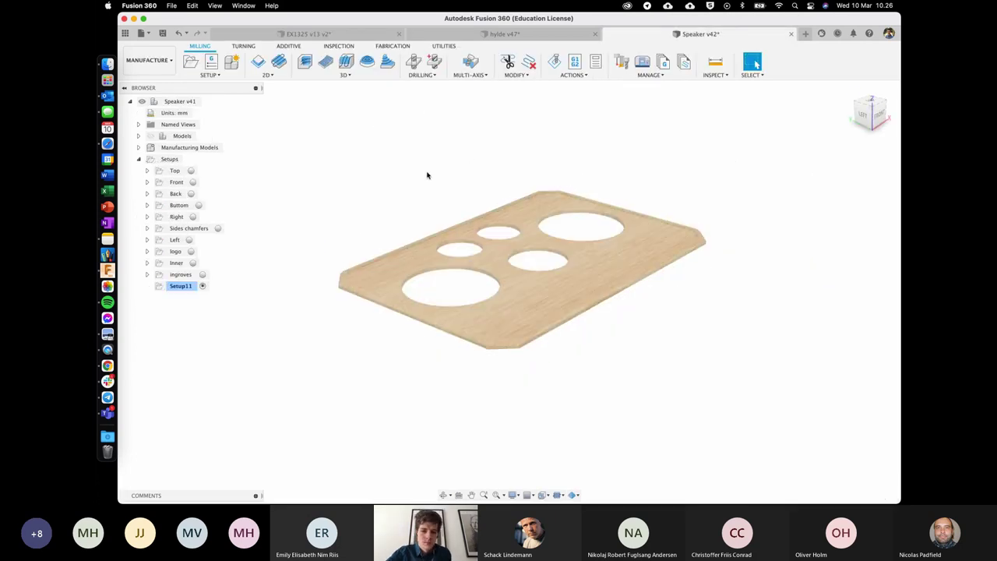
Step: Edit Setup11 to orient its coordinate system by X & Y axes, using the panel's short side edge for X and long back edge for Y
right_click(187, 285)
left_click(225, 28)
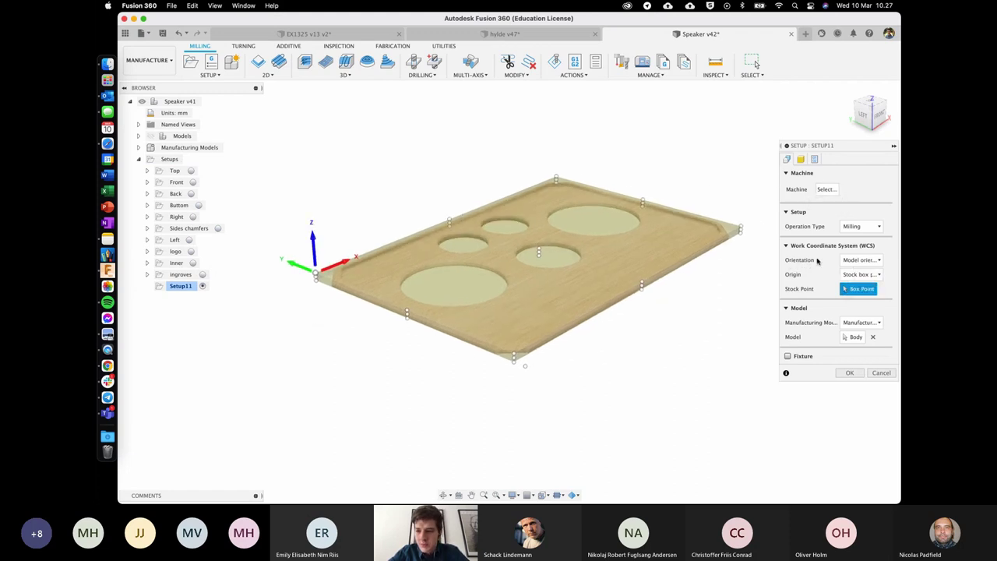
left_click(862, 262)
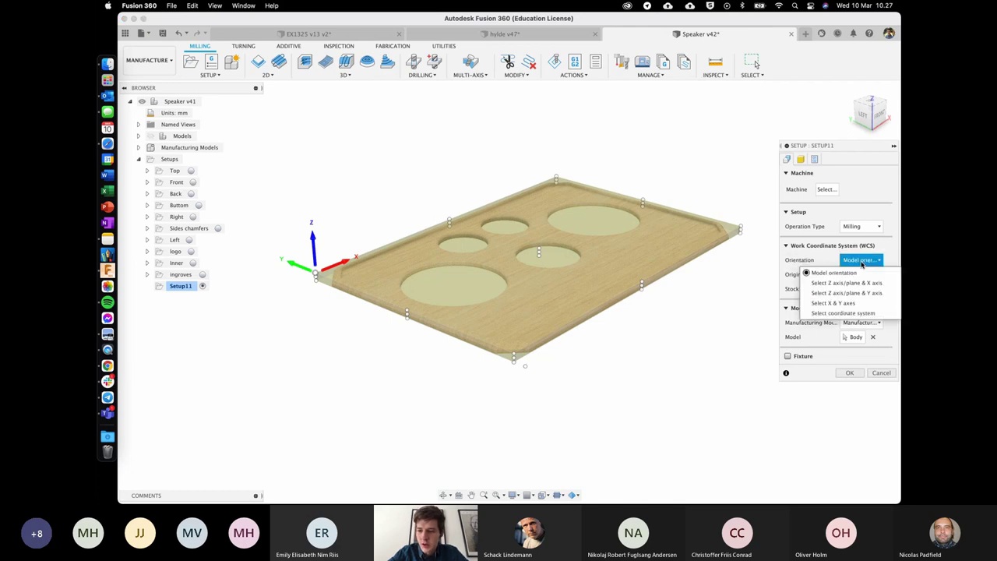
left_click(836, 303)
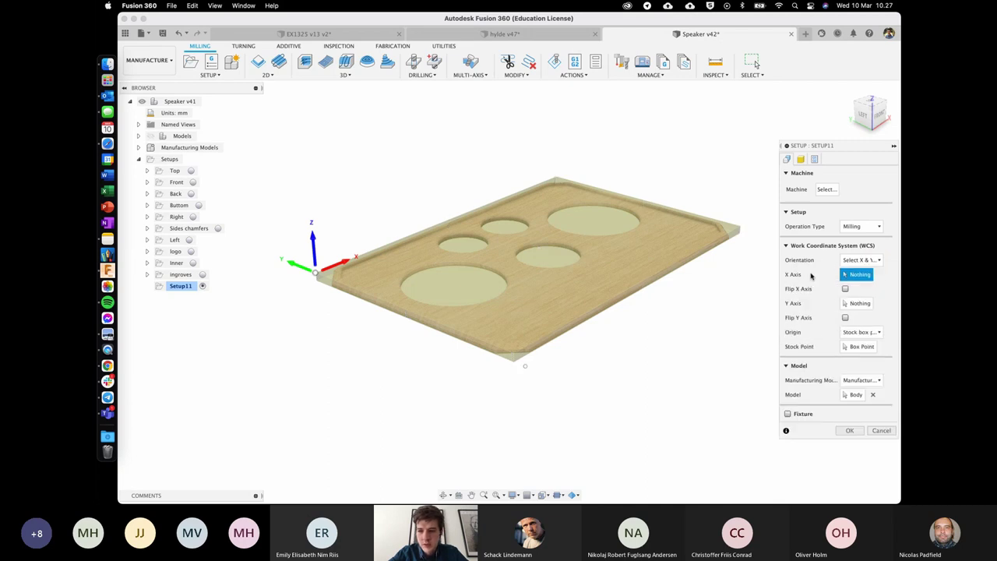
left_click(473, 344)
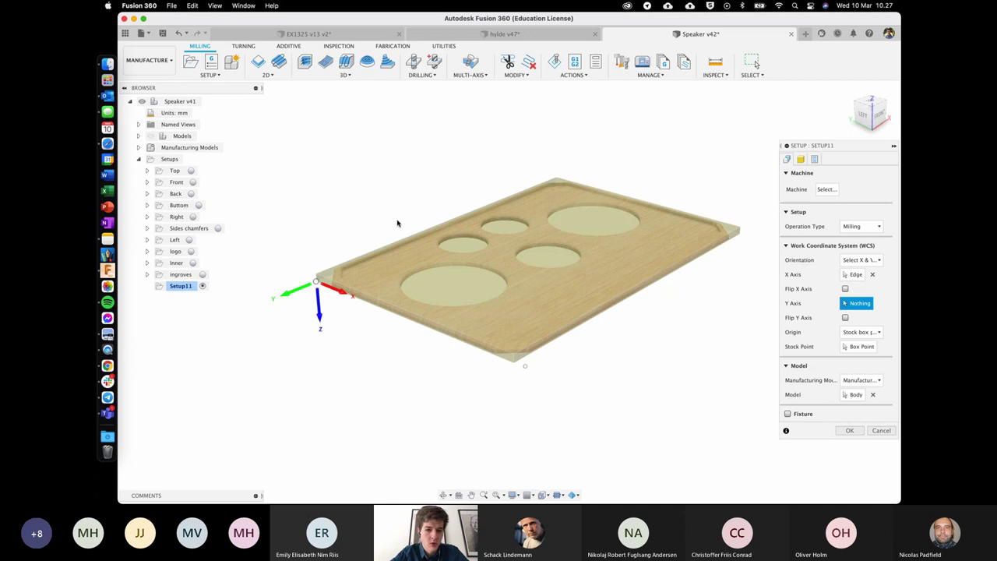
left_click(374, 256)
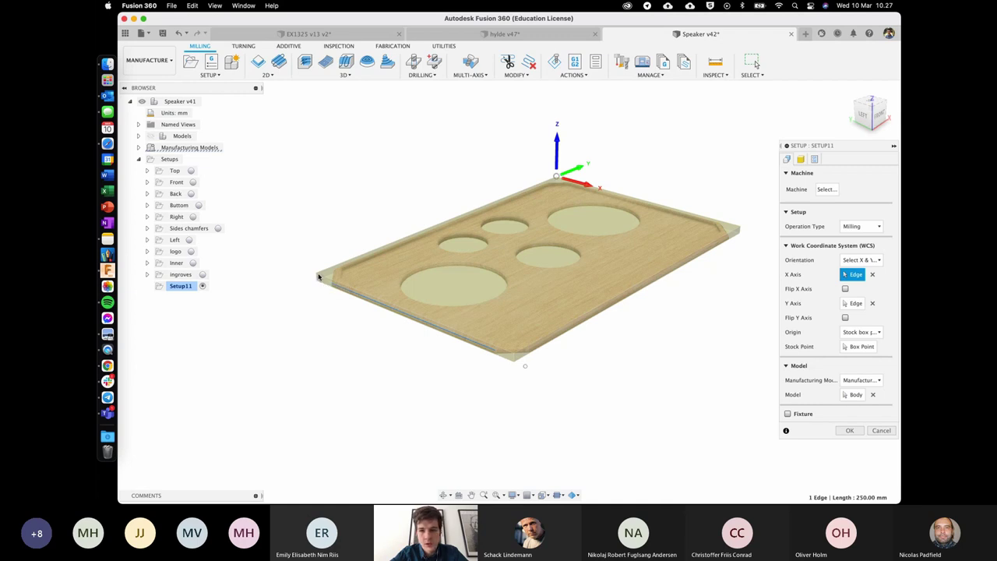
Step: Move Setup11's origin to the upper stock box point at the panel's front-left corner, accept the setup and check its origin
left_click(860, 348)
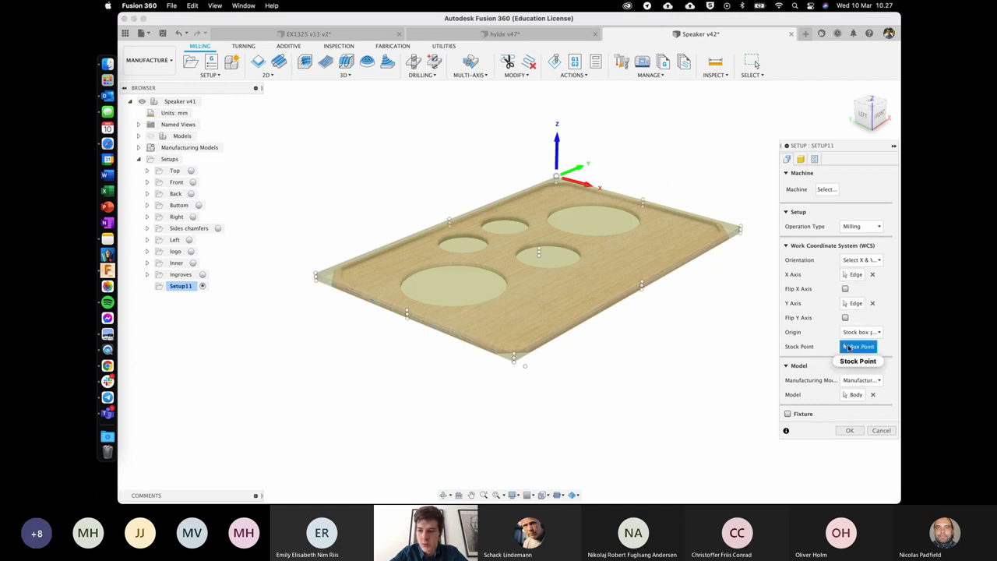
left_click(316, 276)
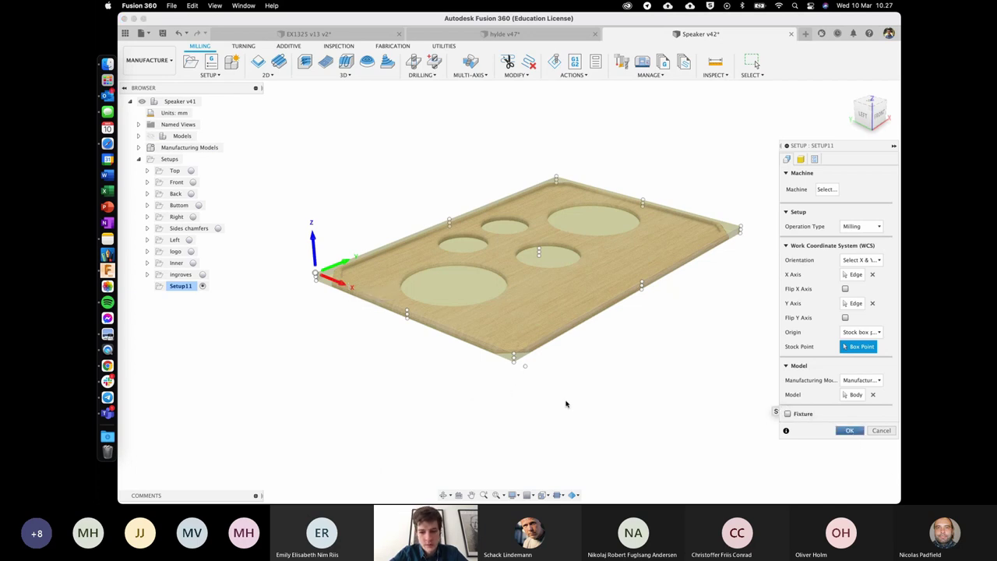
key("Return")
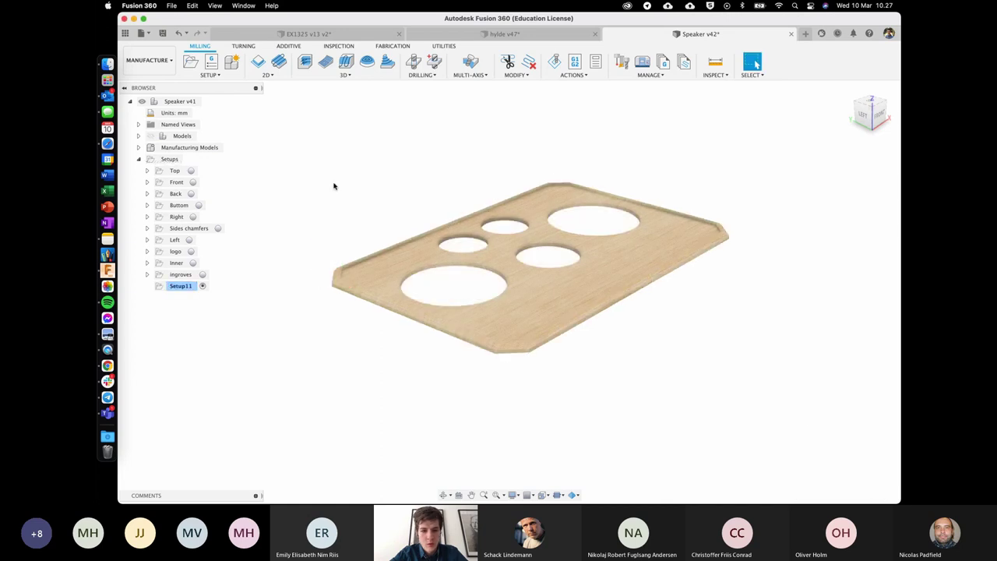
left_click(181, 286)
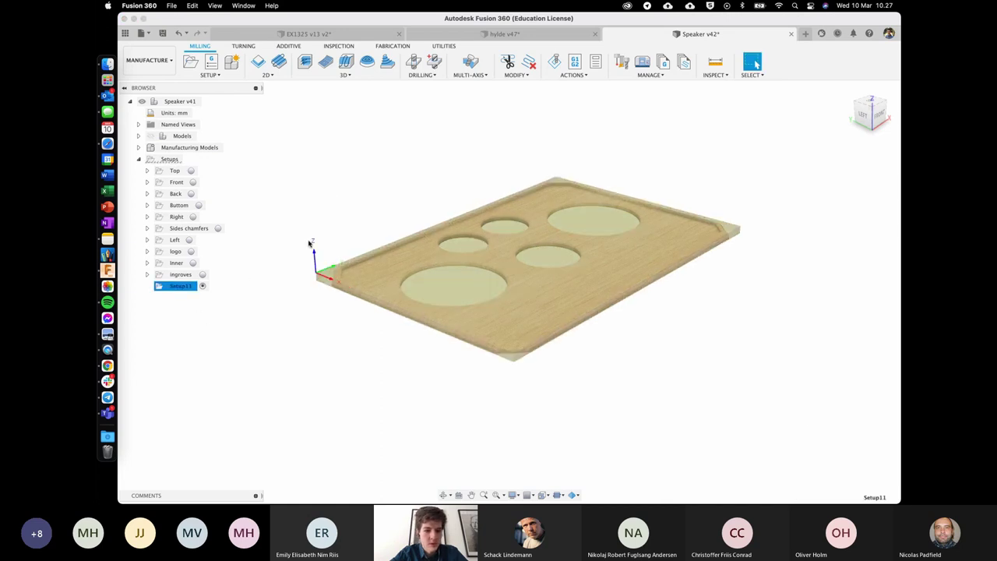
left_click(281, 199)
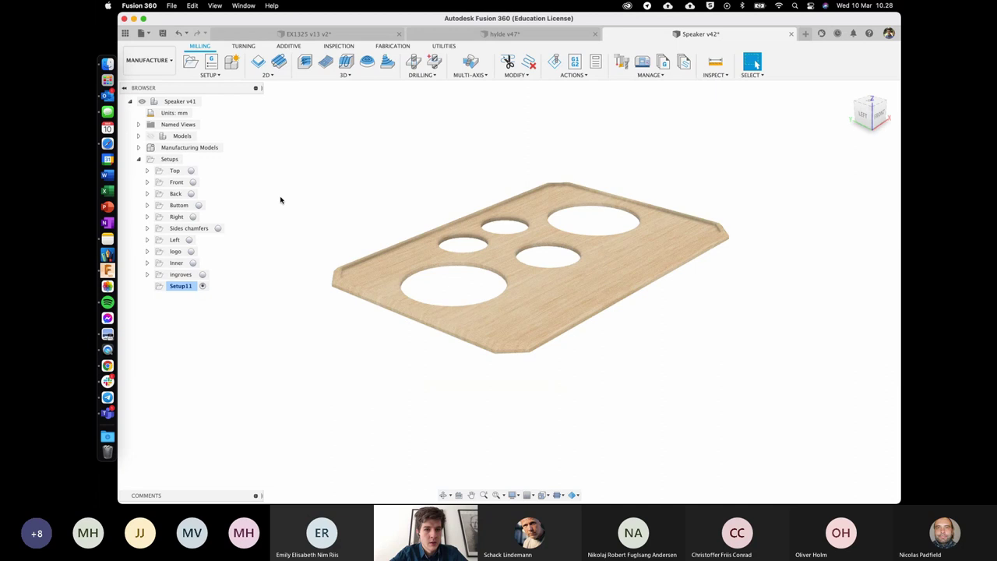
Step: Switch to the EX1325 v13 design and examine the CNC table's work surface and its front-left corner
left_click(332, 35)
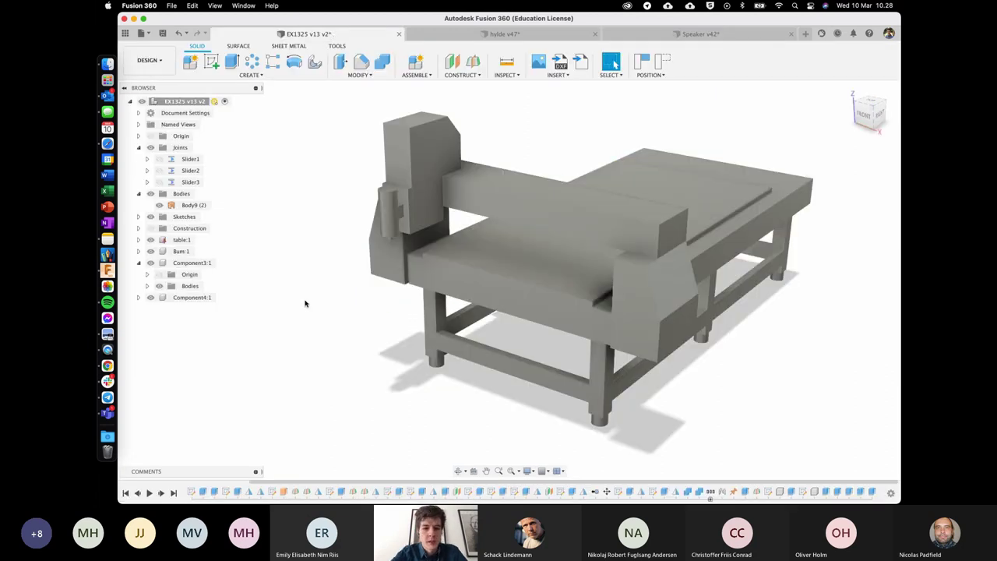
scroll(306, 303, "up", 5)
scroll(305, 304, "up", 4)
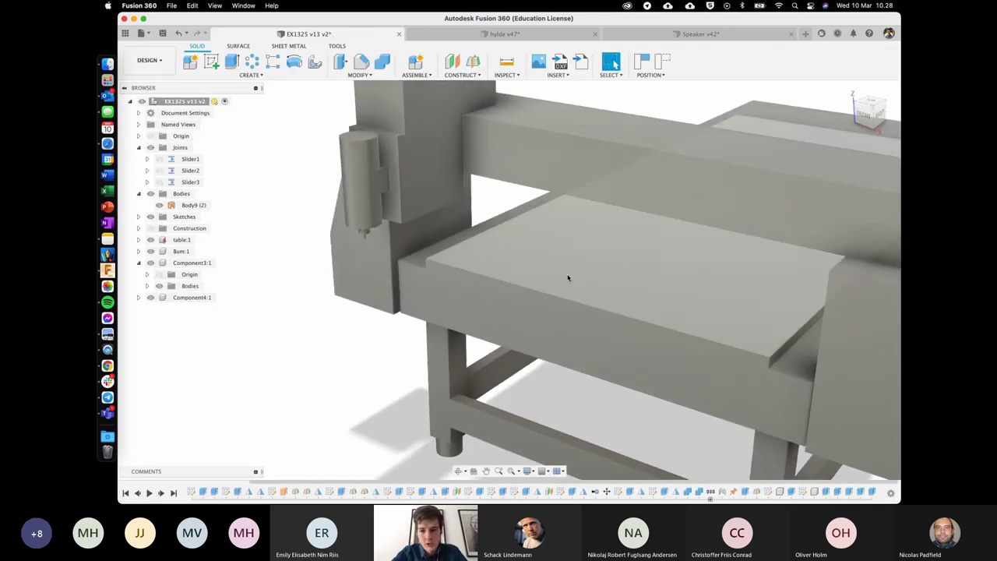
left_click(568, 278)
scroll(468, 265, "down", 5)
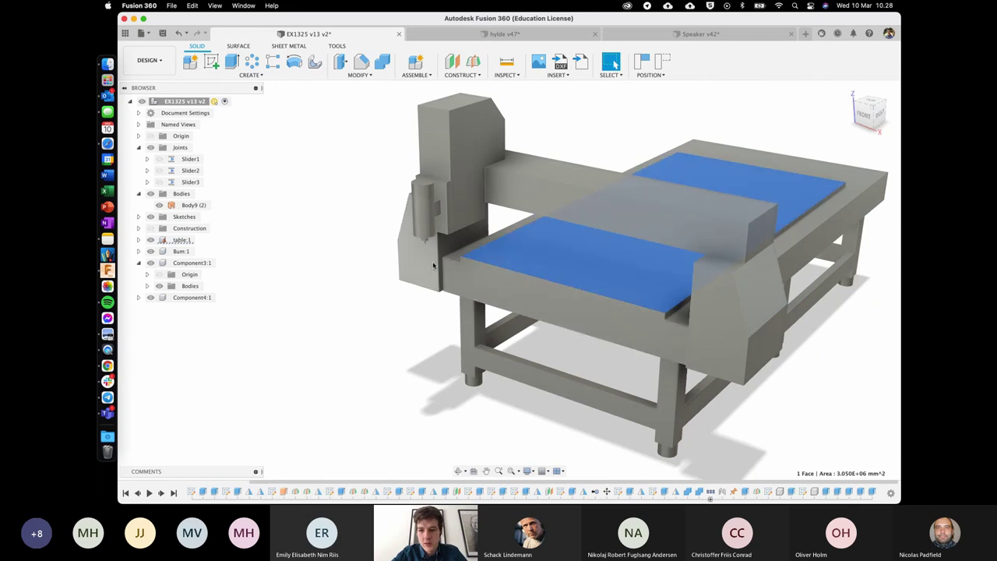
scroll(433, 266, "up", 8)
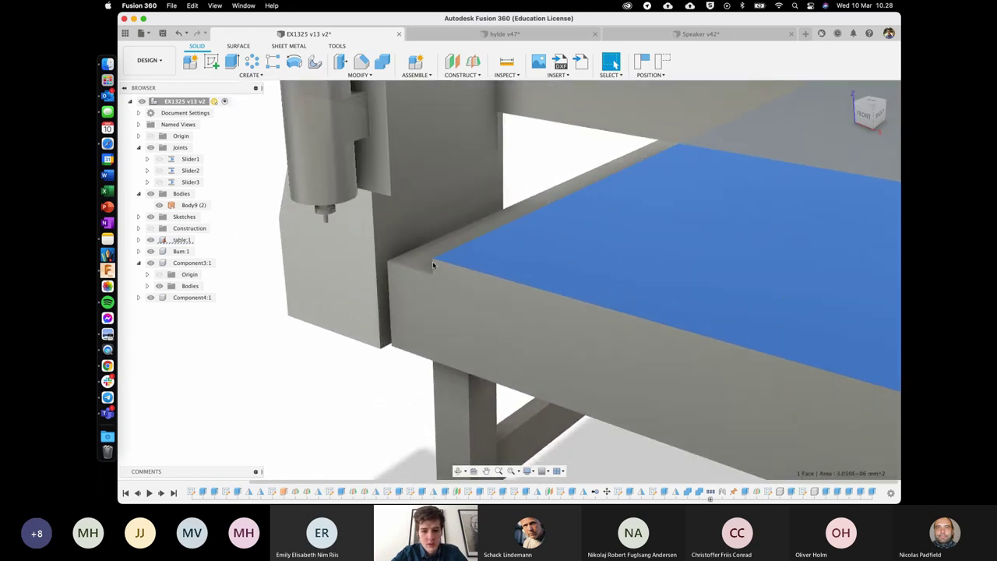
scroll(436, 261, "up", 4)
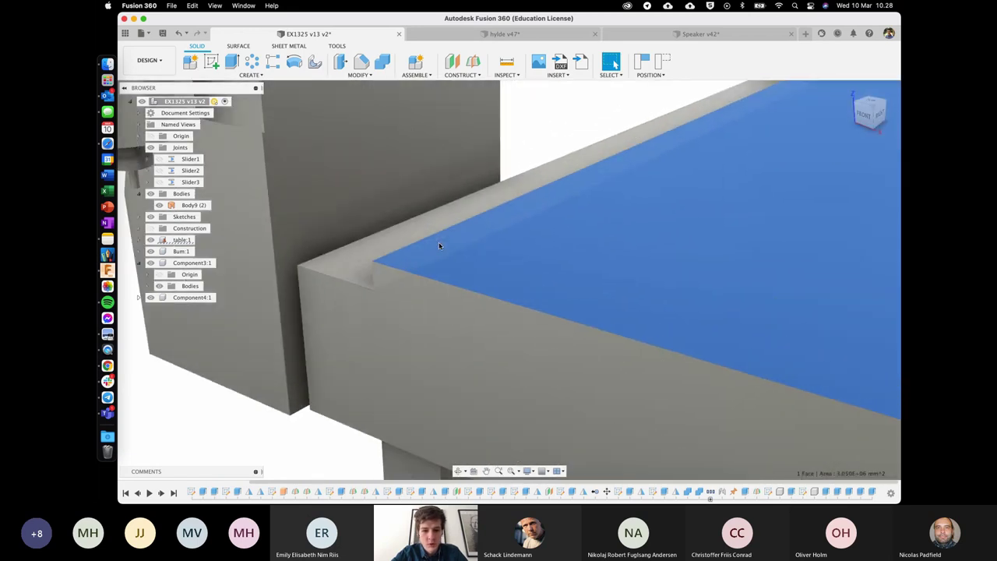
scroll(440, 246, "down", 5)
key("Escape")
key("m")
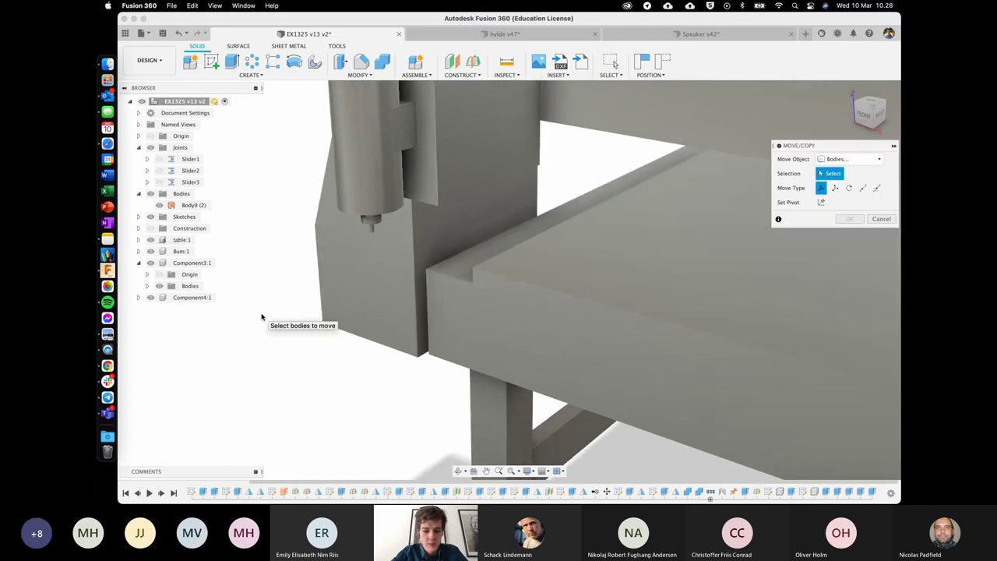
key("Escape")
Step: Move the machine's gantry and spindle so the tool tip rests on the front-left corner of the table's work surface
left_click_drag(468, 176, 628, 97)
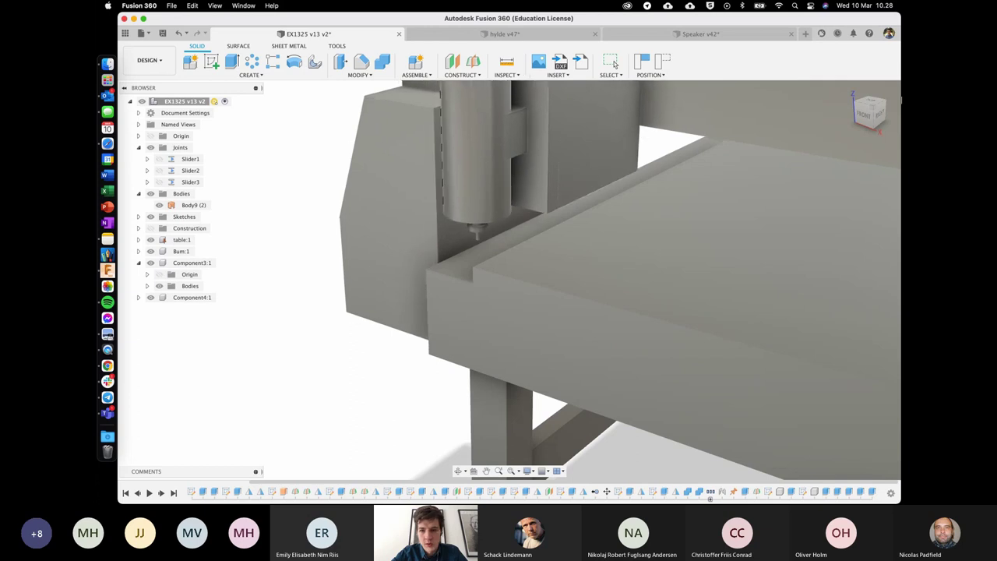
left_click(869, 115)
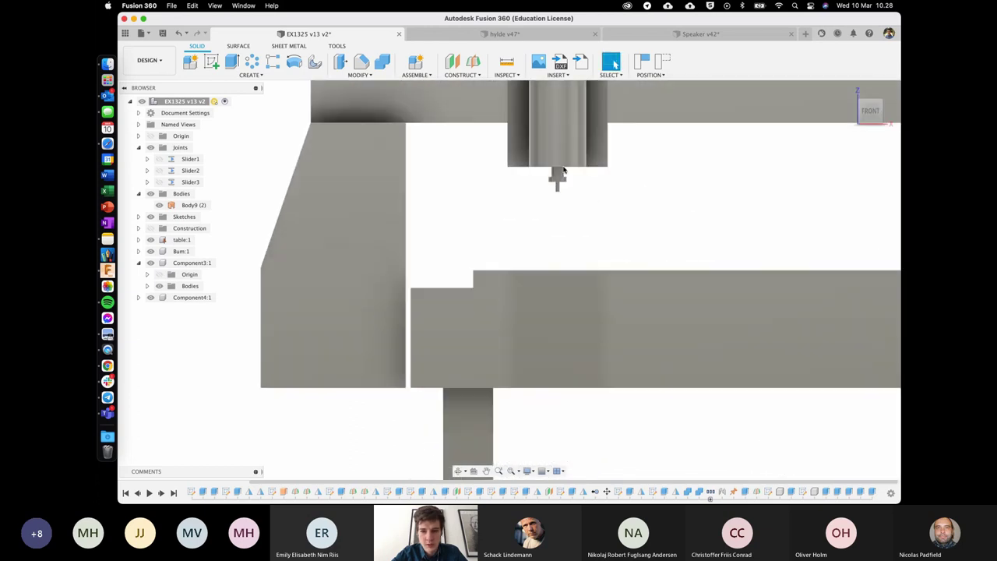
left_click_drag(565, 146, 492, 224)
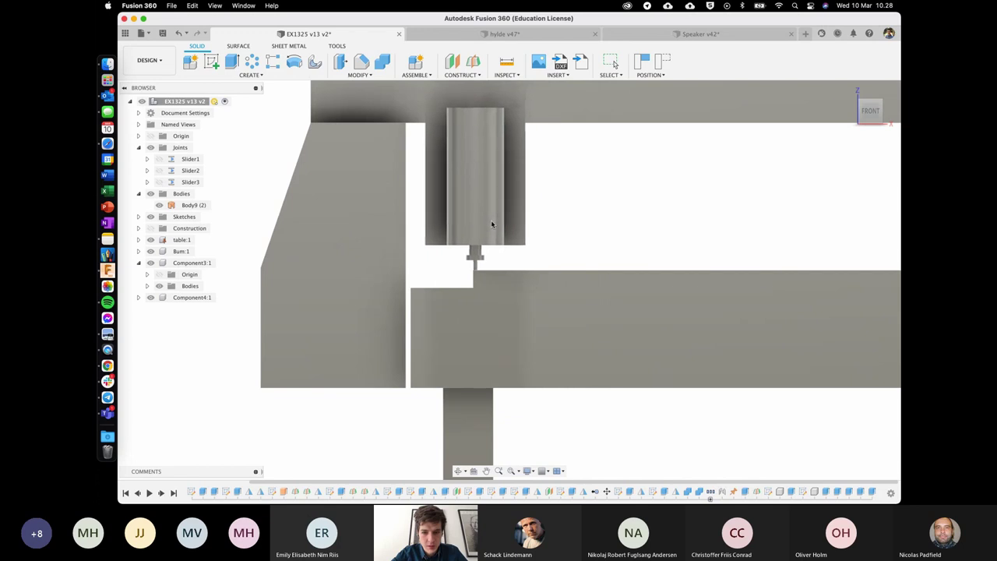
key("Escape")
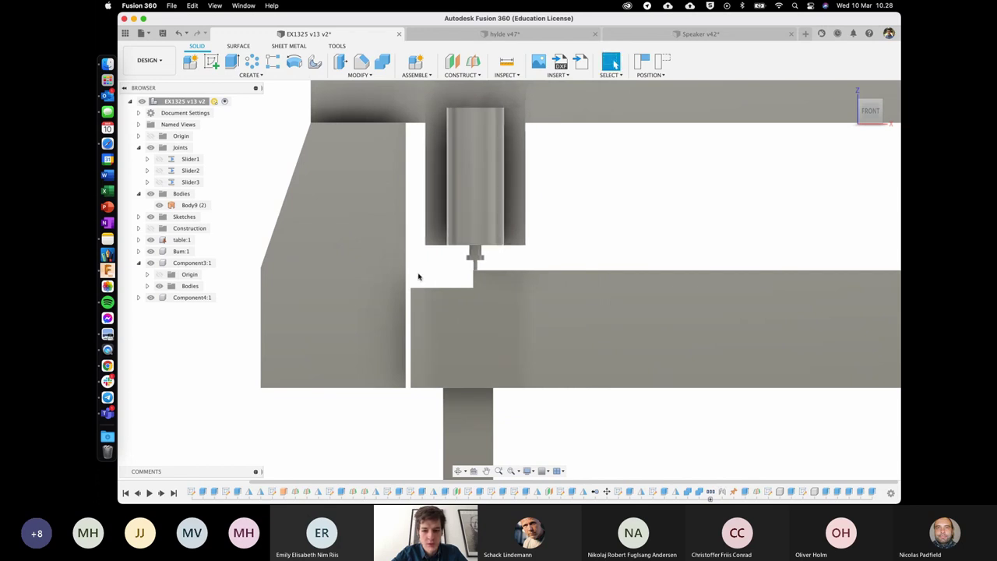
middle_click_drag(834, 154, 816, 153, "shift")
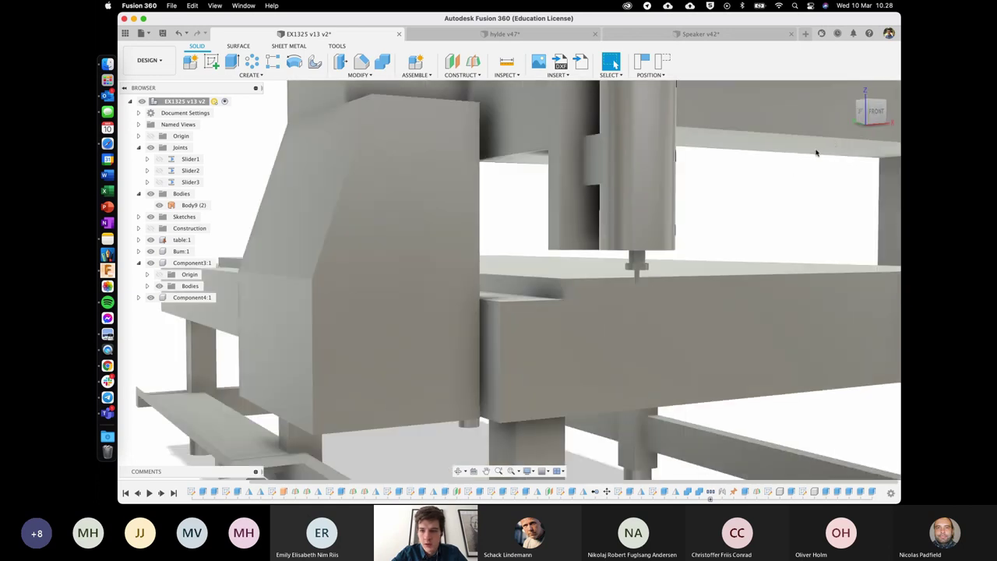
left_click(864, 113)
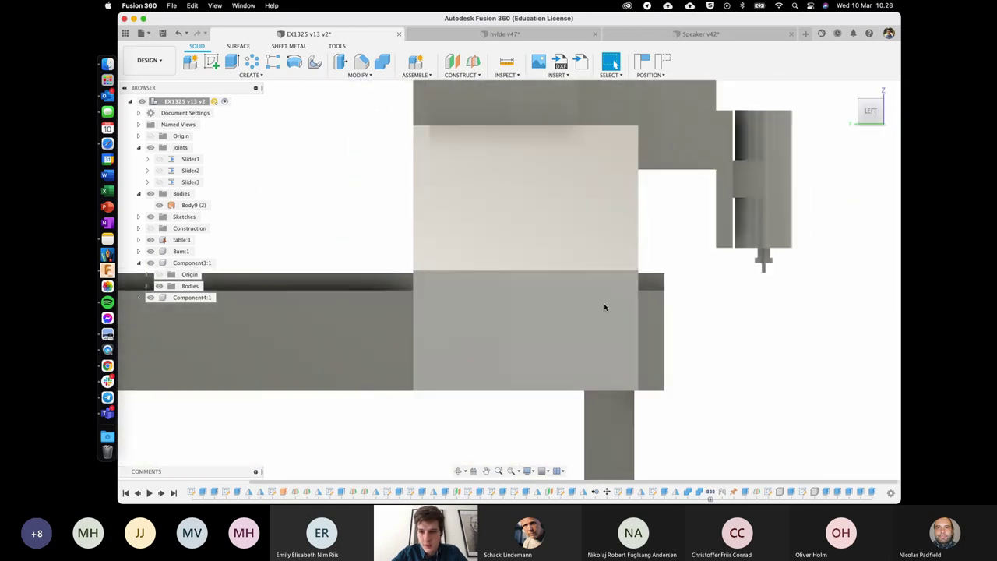
middle_click_drag(604, 303, 502, 301)
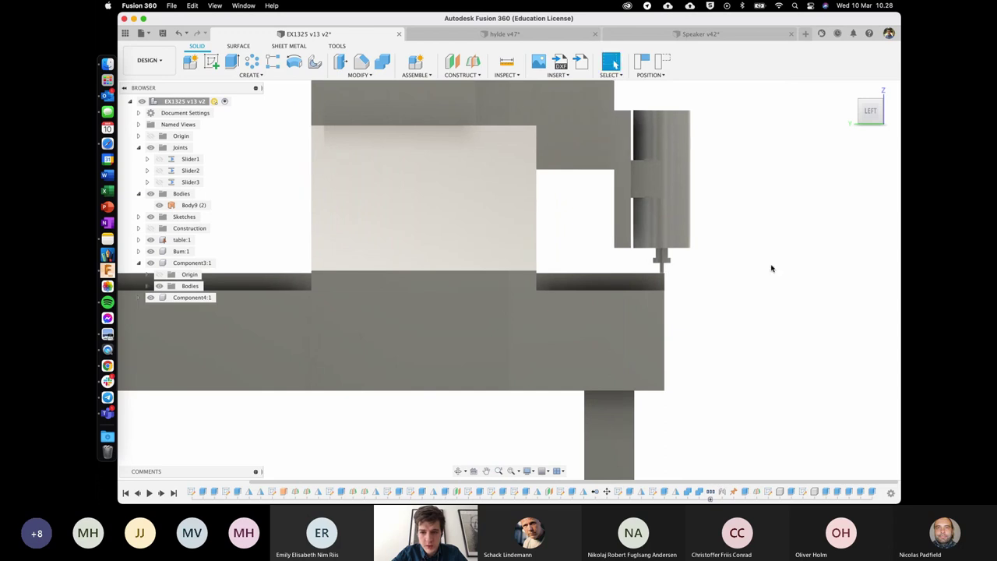
Step: Examine the tool tip against the table surface at the corner and return to the Speaker design
mouse_move(747, 286)
middle_mouse_down("shift")
mouse_move(748, 273)
mouse_move(747, 287)
middle_mouse_up("shift")
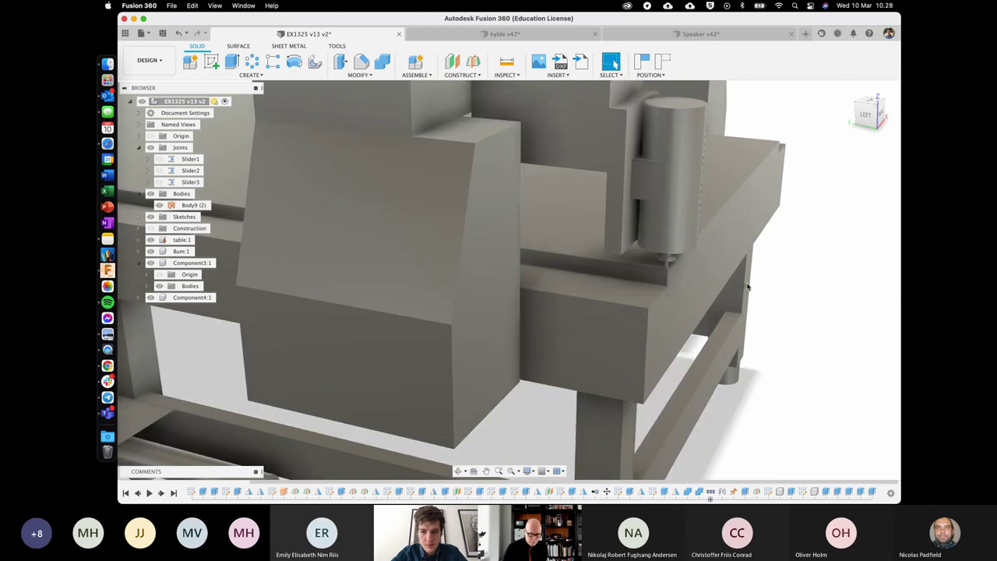
scroll(746, 284, "up", 2)
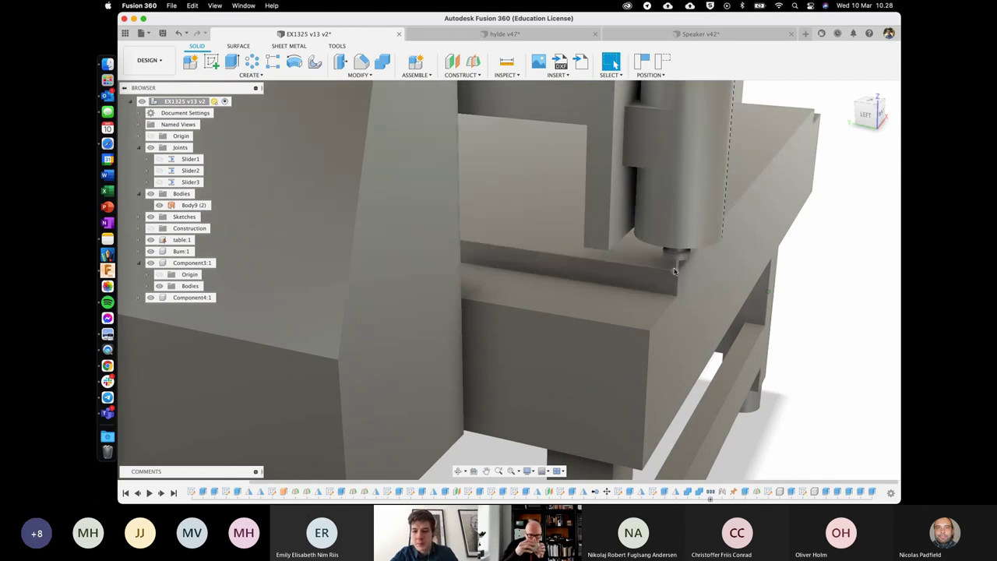
left_click(676, 267)
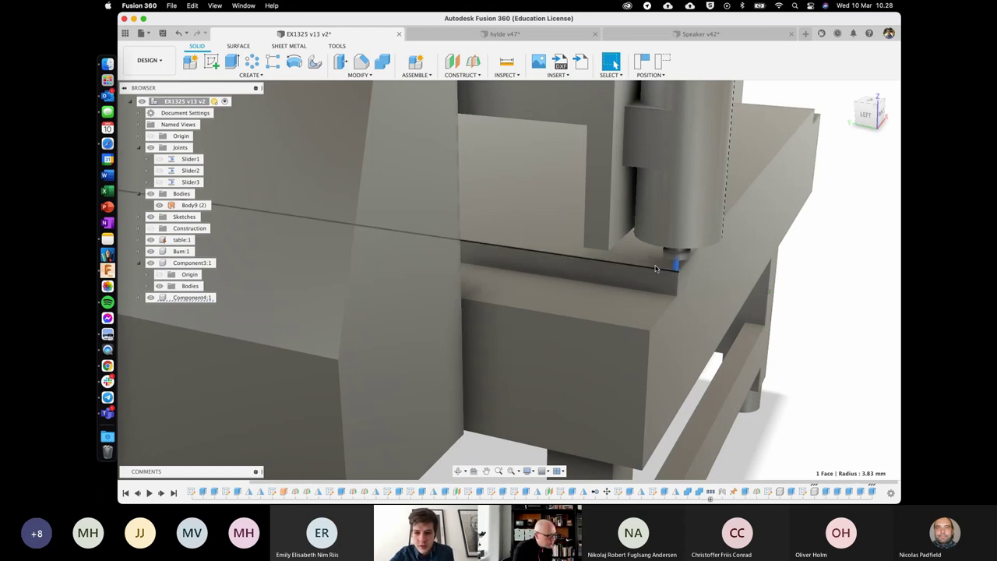
left_click(655, 268)
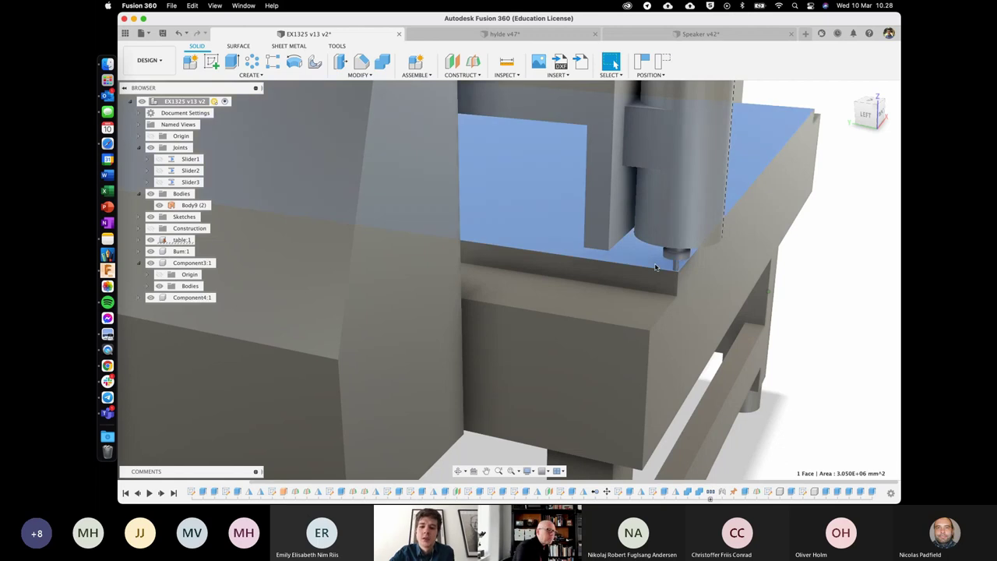
left_click(708, 35)
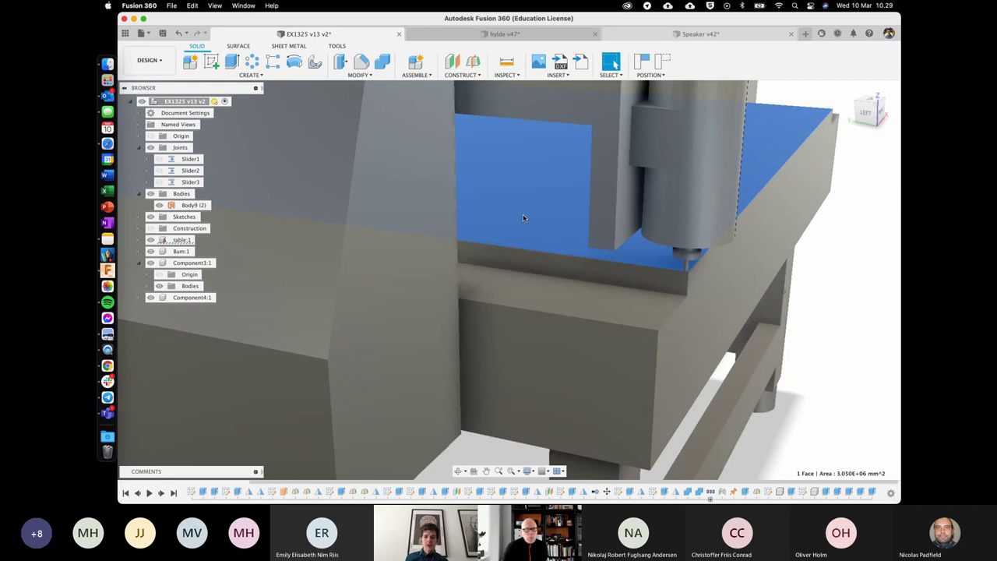
key("ctrl+Tab")
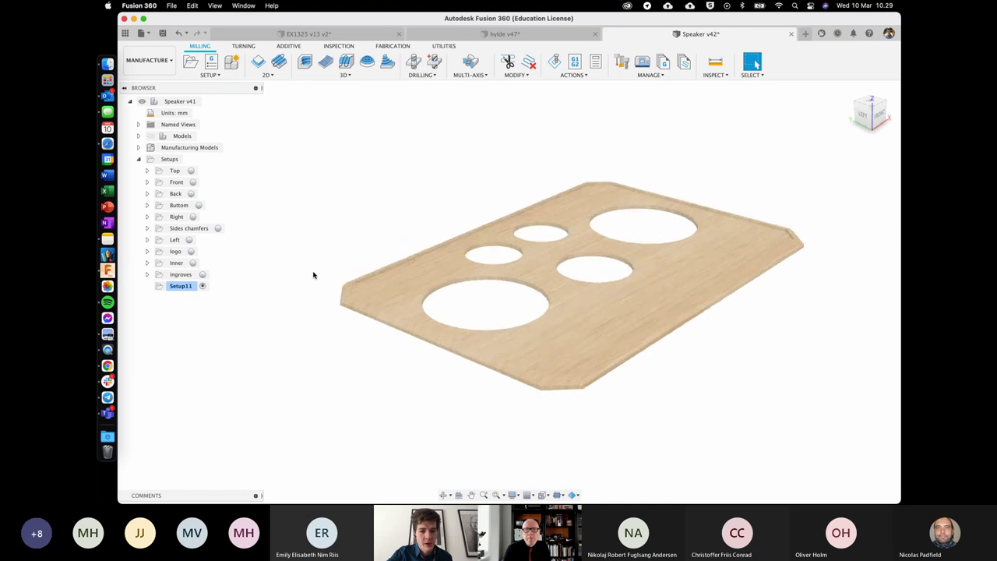
Step: Inspect Setup11's stock and coordinate system origin at the panel's front-left corner
scroll(313, 275, "up", 5)
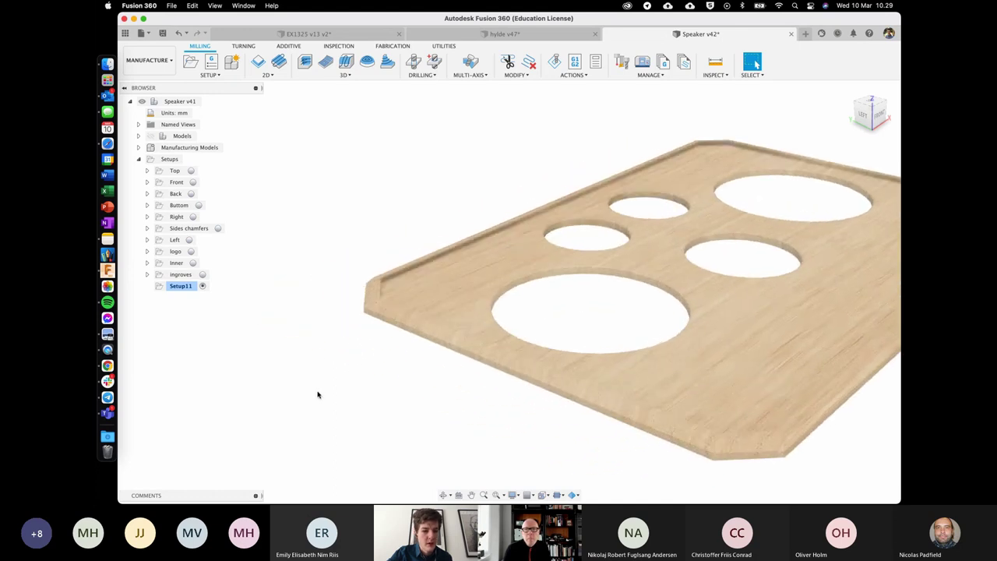
left_click(179, 288)
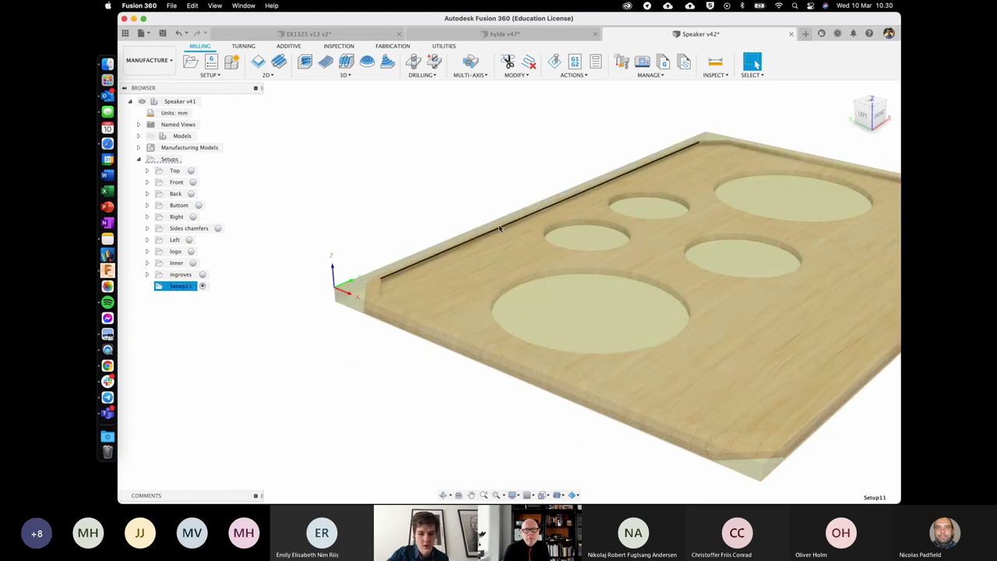
middle_click_drag(499, 228, 463, 213)
left_click(408, 191)
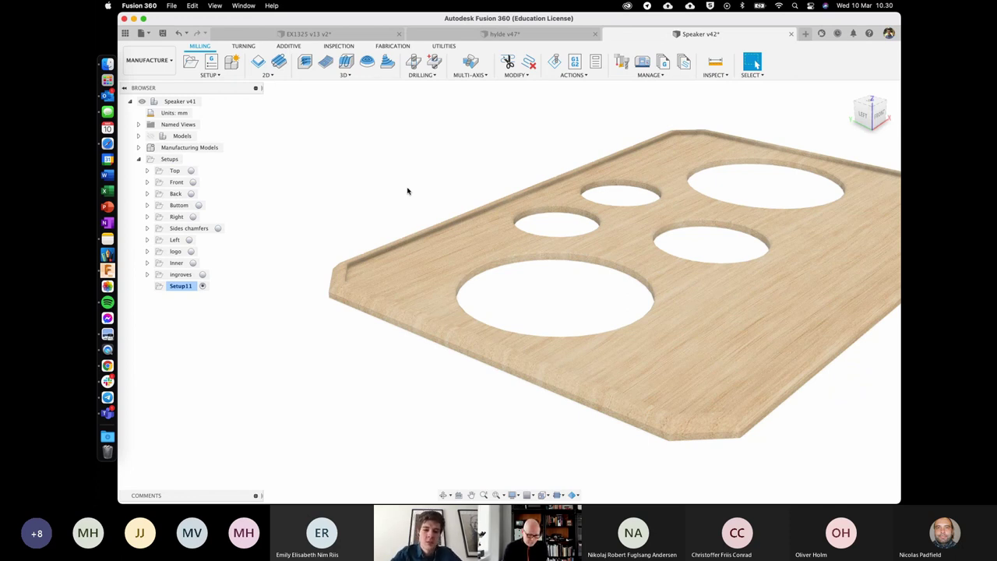
scroll(356, 186, "down", 2)
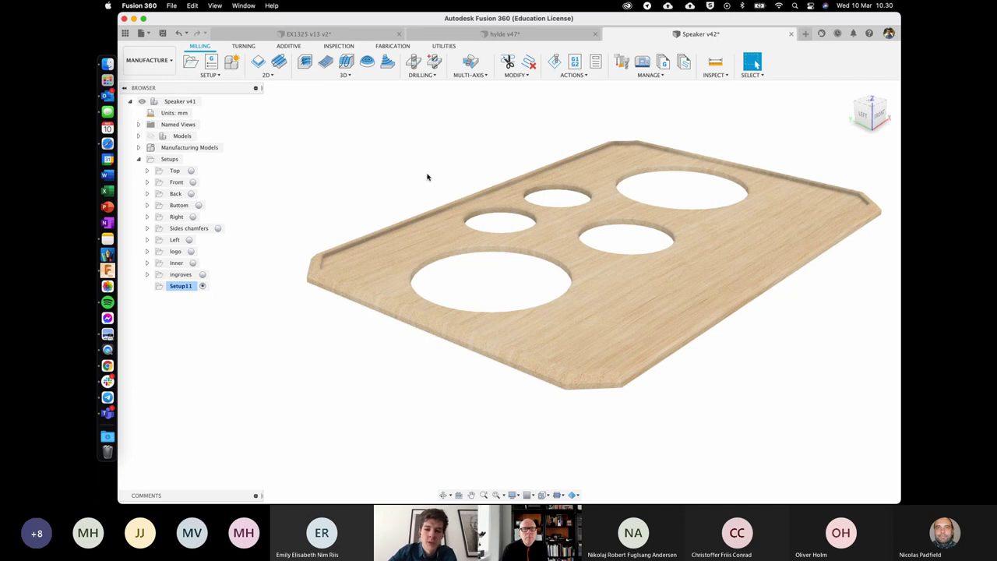
scroll(421, 176, "right", 3)
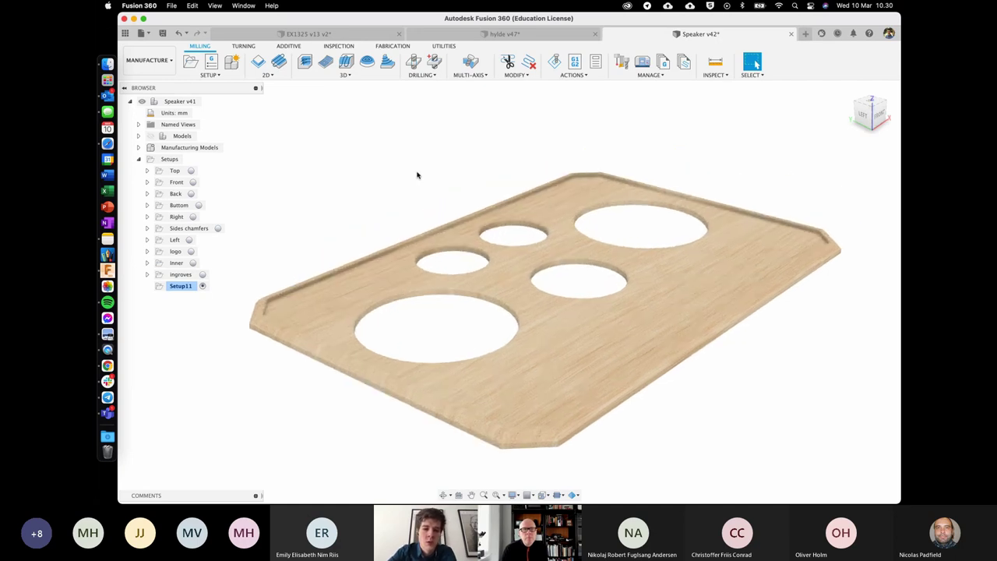
scroll(418, 175, "right", 2)
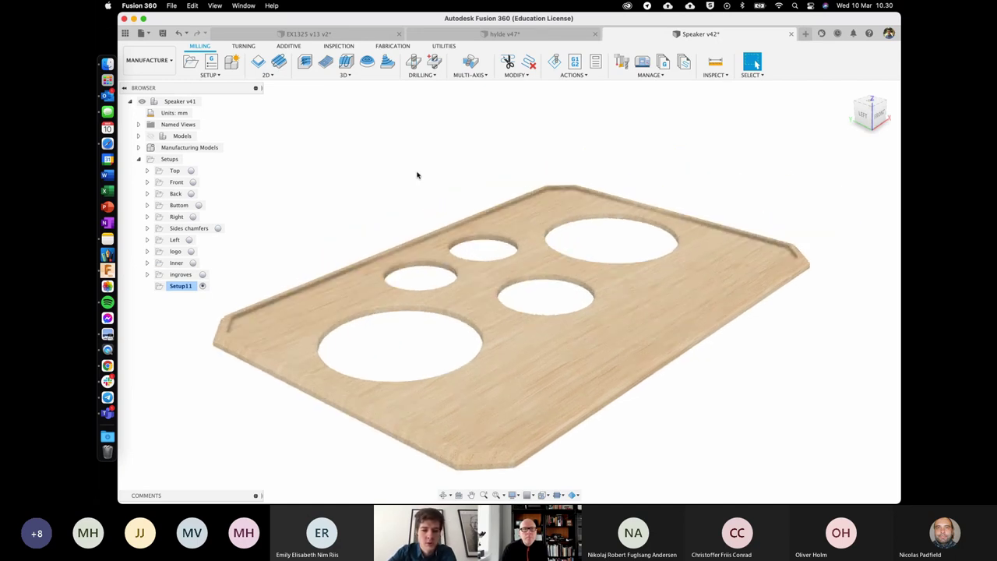
scroll(417, 175, "up", 3)
scroll(418, 175, "left", 1)
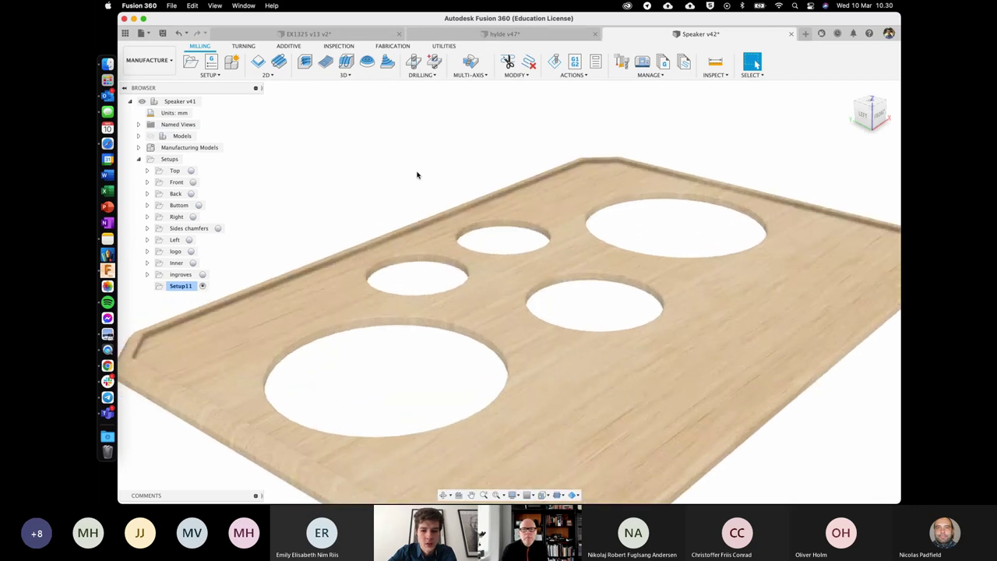
scroll(417, 175, "up", 2)
scroll(417, 176, "down", 4)
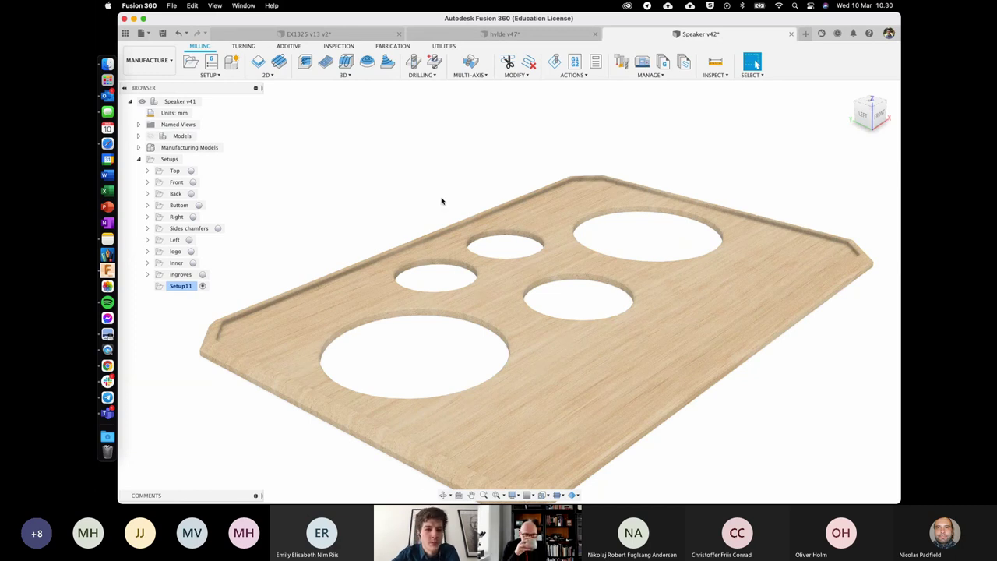
left_click(270, 77)
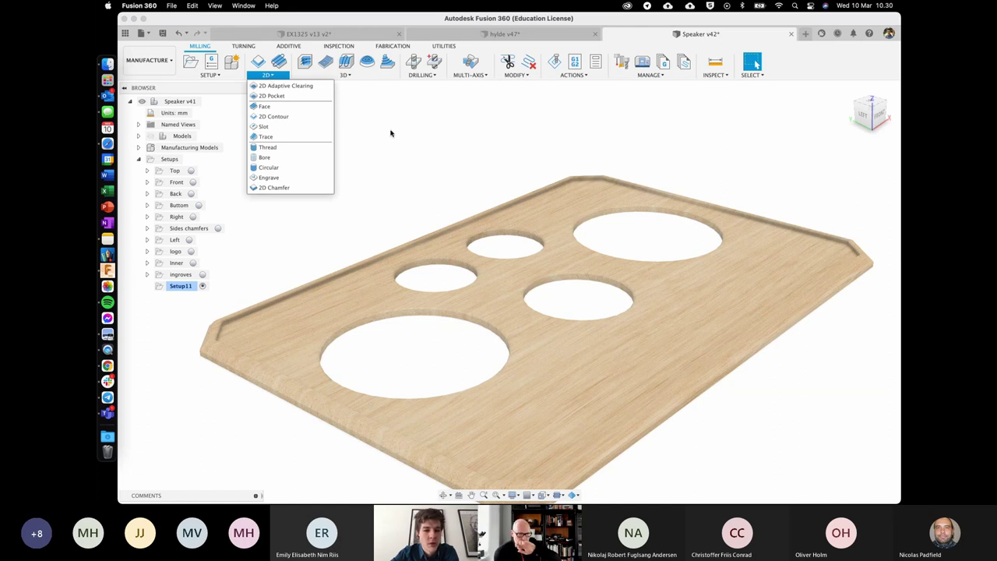
left_click(437, 265)
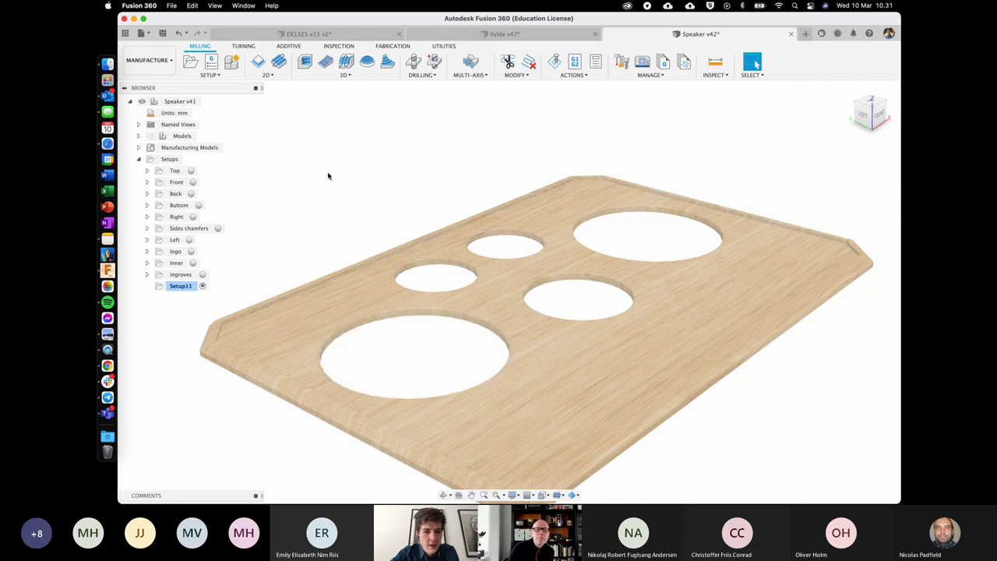
middle_click_drag(328, 176, 345, 157)
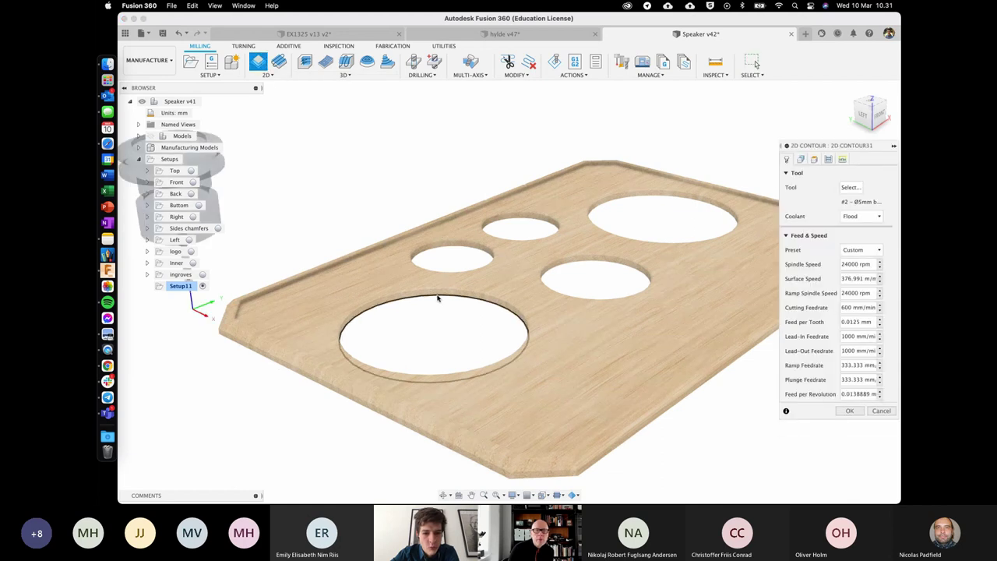
left_click(473, 252)
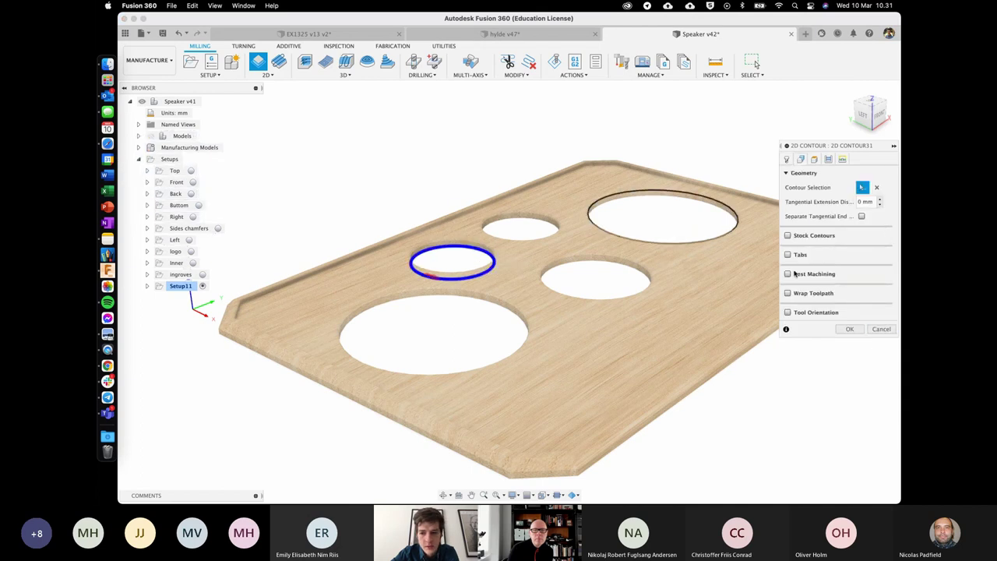
left_click(879, 330)
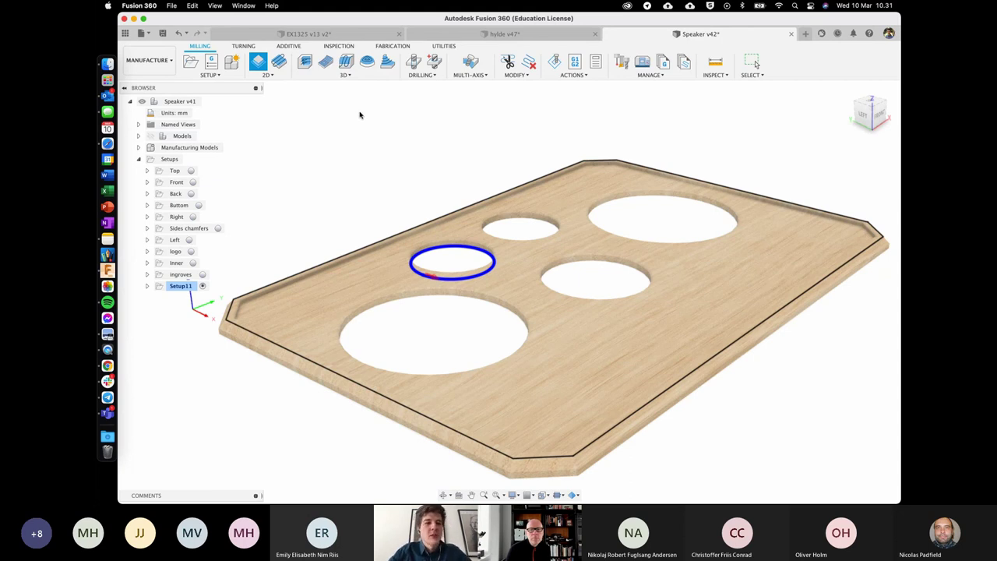
key("Escape")
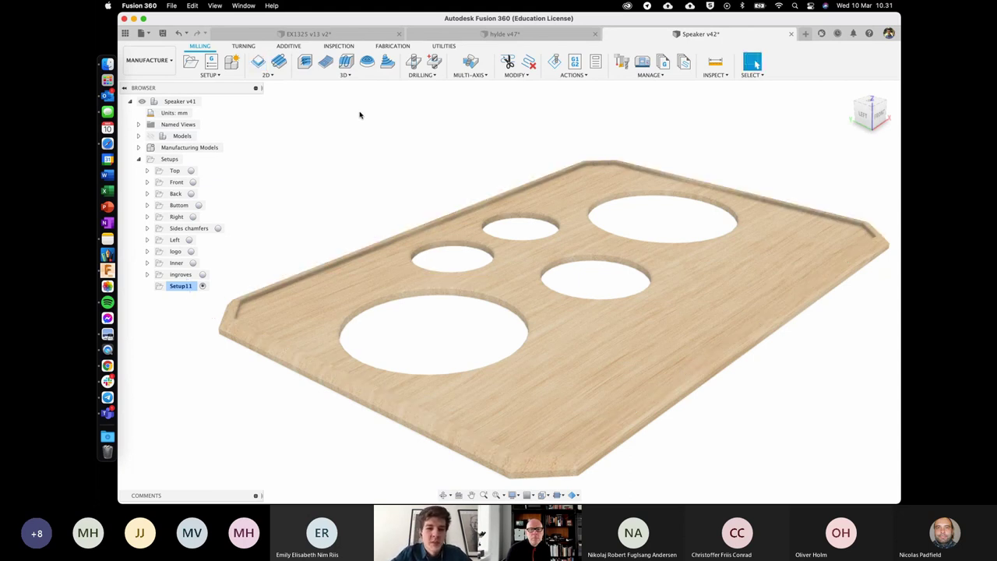
Step: Start a 2D Contour in Setup11 and pick the Ø3mm L21mm flat end mill from the local RAPTOR tool library
left_click(268, 75)
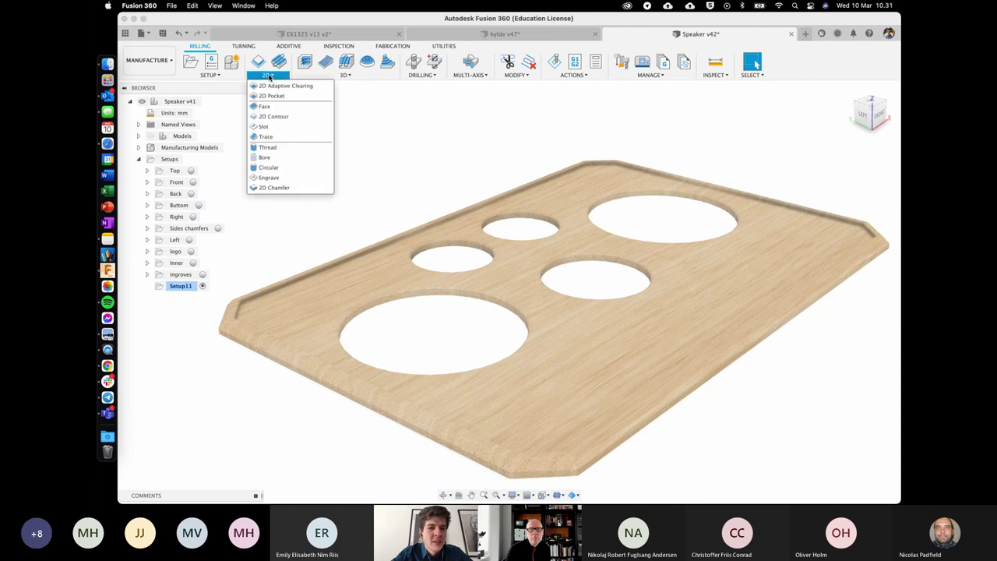
left_click(273, 117)
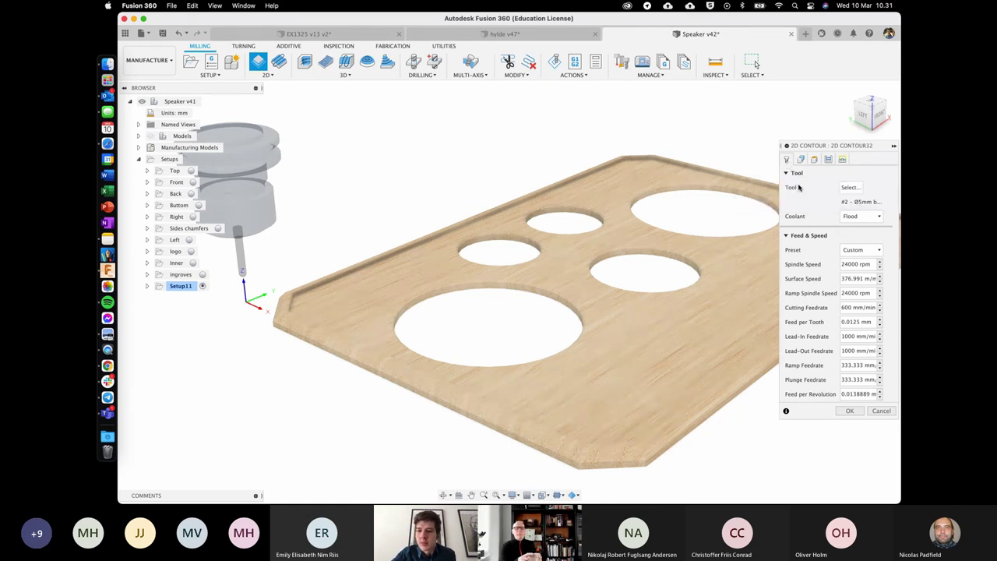
left_click(860, 189)
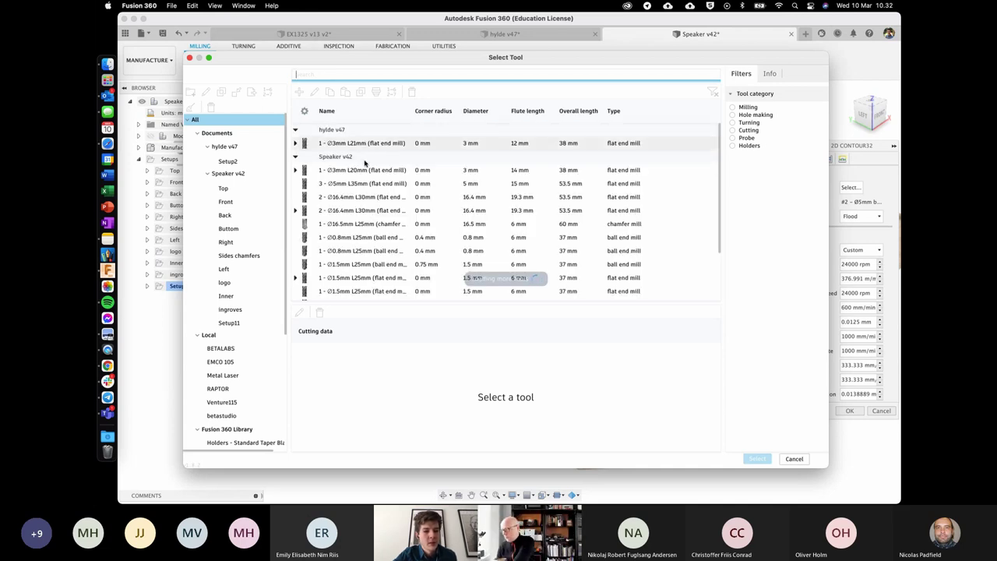
scroll(495, 265, "down", 5)
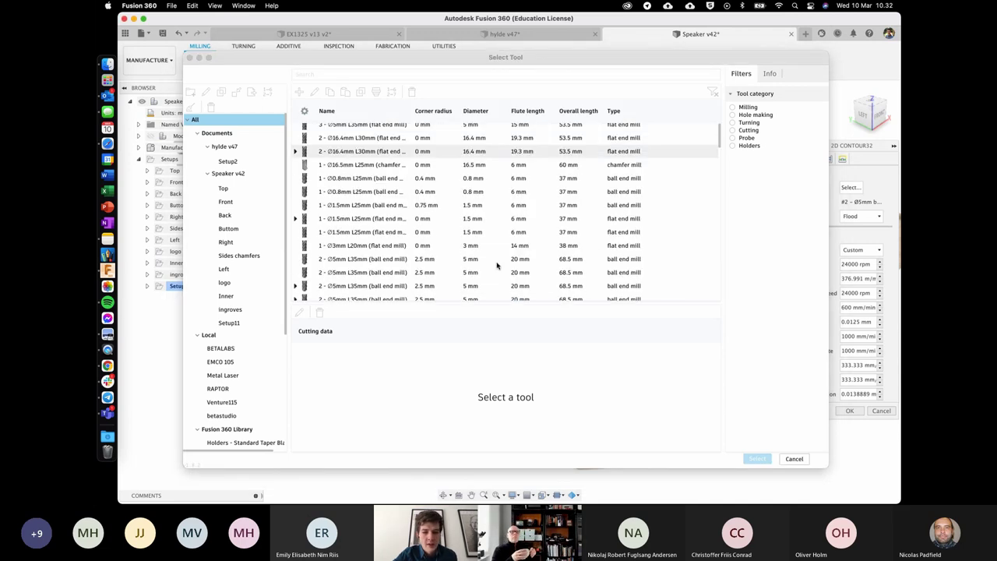
scroll(422, 257, "down", 6)
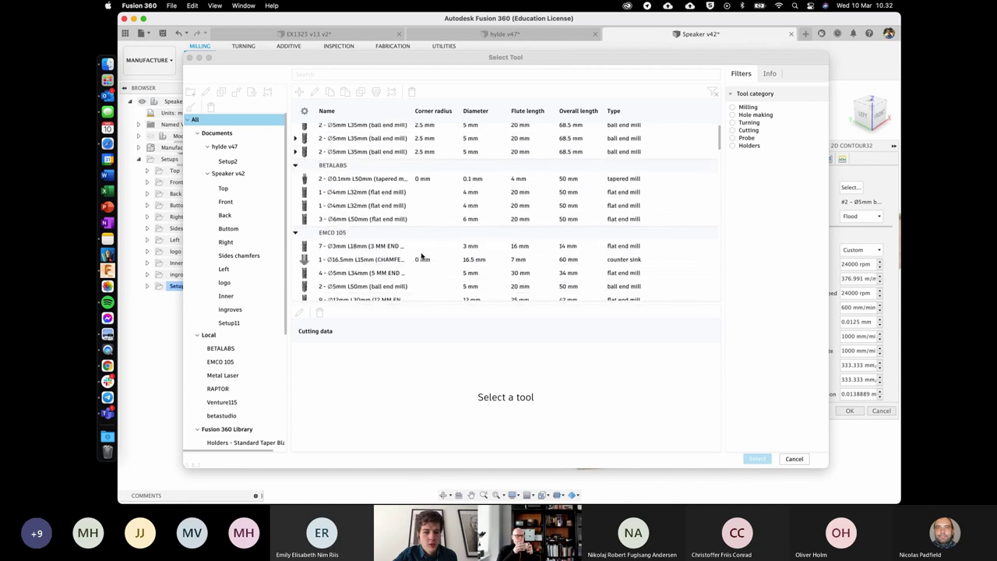
scroll(422, 256, "down", 3)
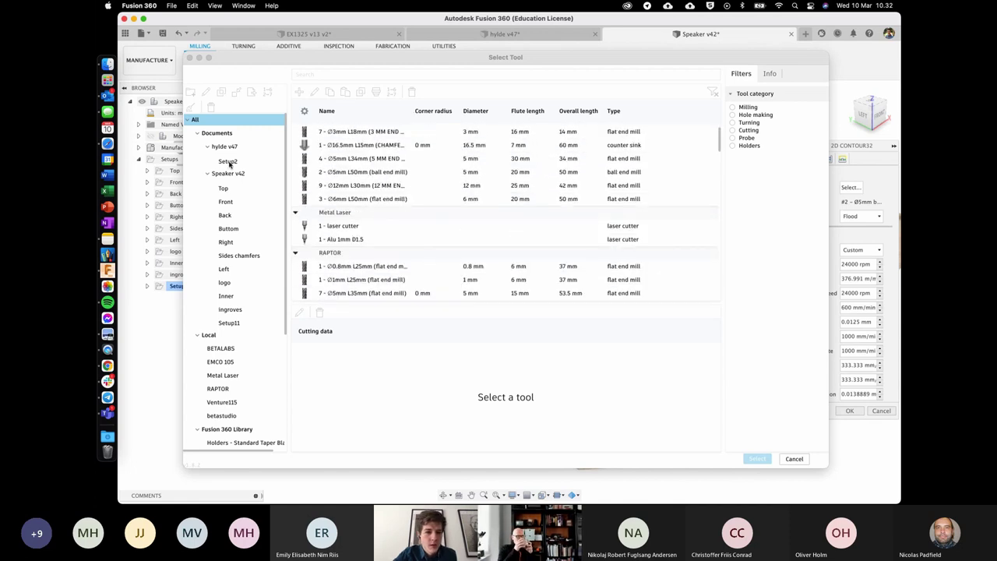
scroll(233, 320, "down", 2)
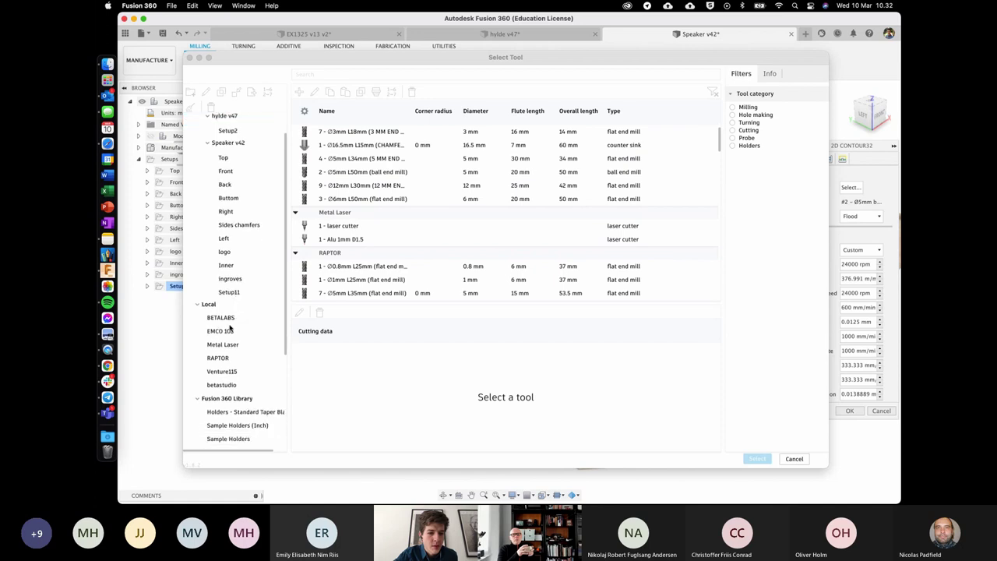
left_click(211, 359)
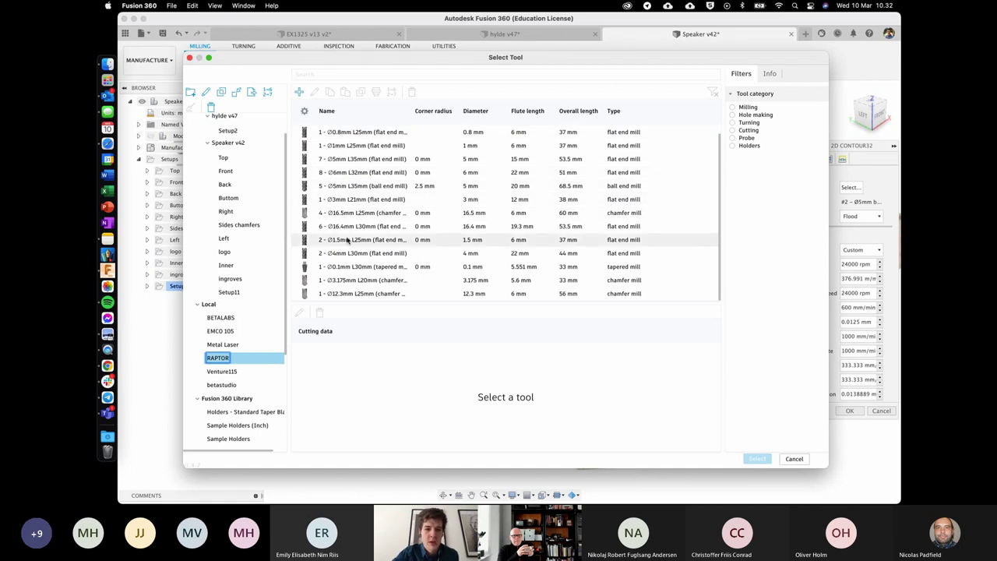
left_click(339, 204)
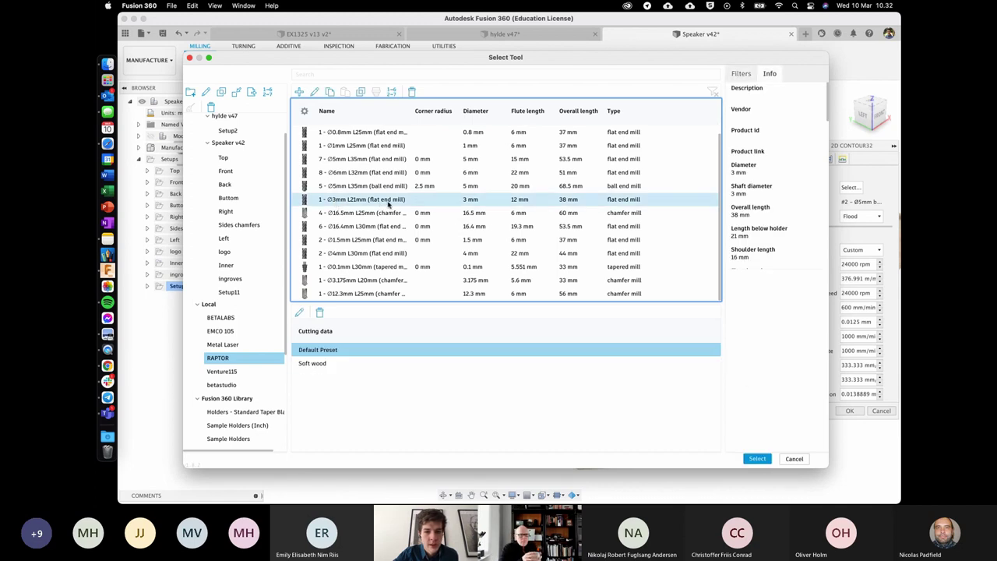
Step: Preview the ball end mill and face mill cutter types in the 3 mm tool's definition, and discard the changes
left_click(316, 93)
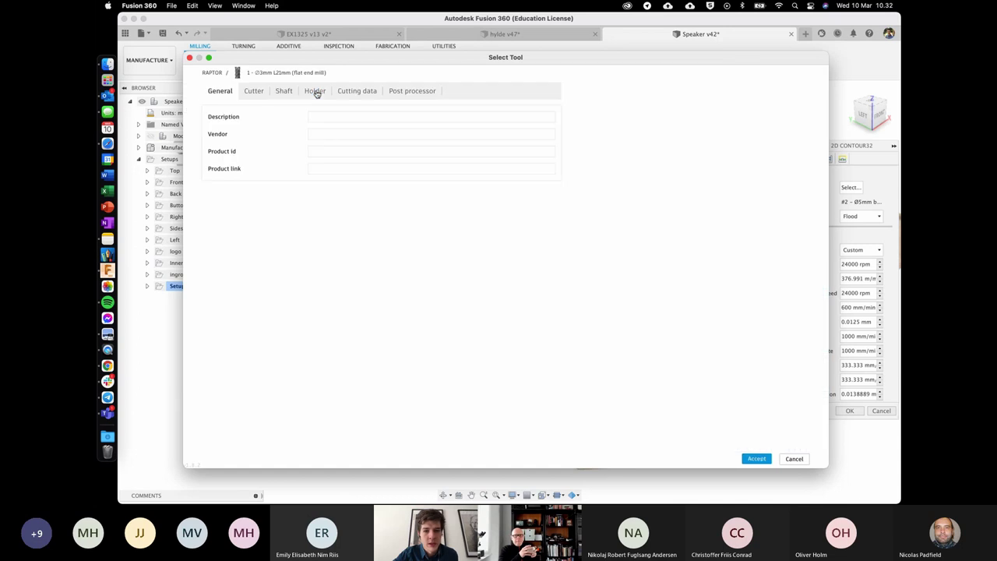
left_click(254, 91)
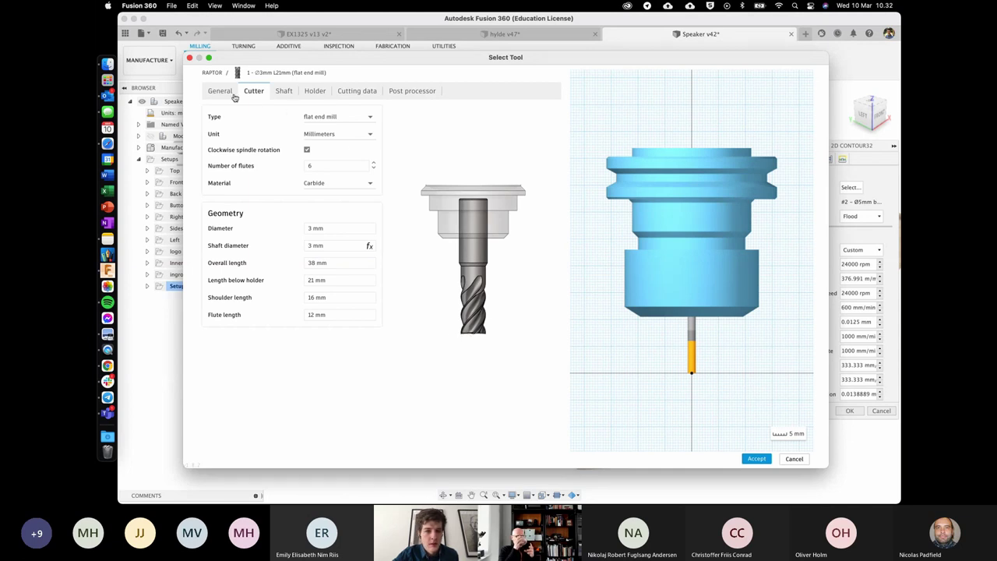
left_click(339, 118)
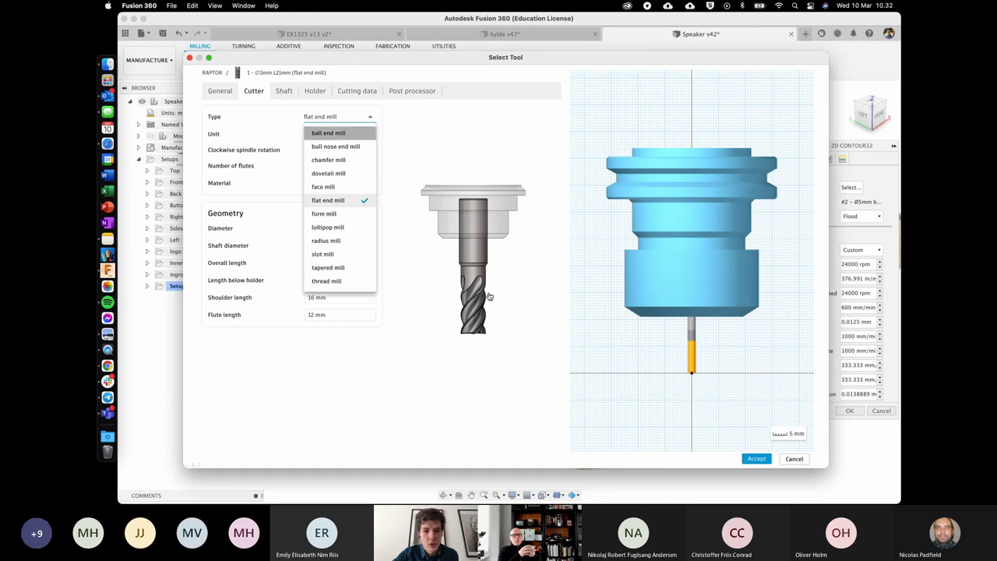
key("Return")
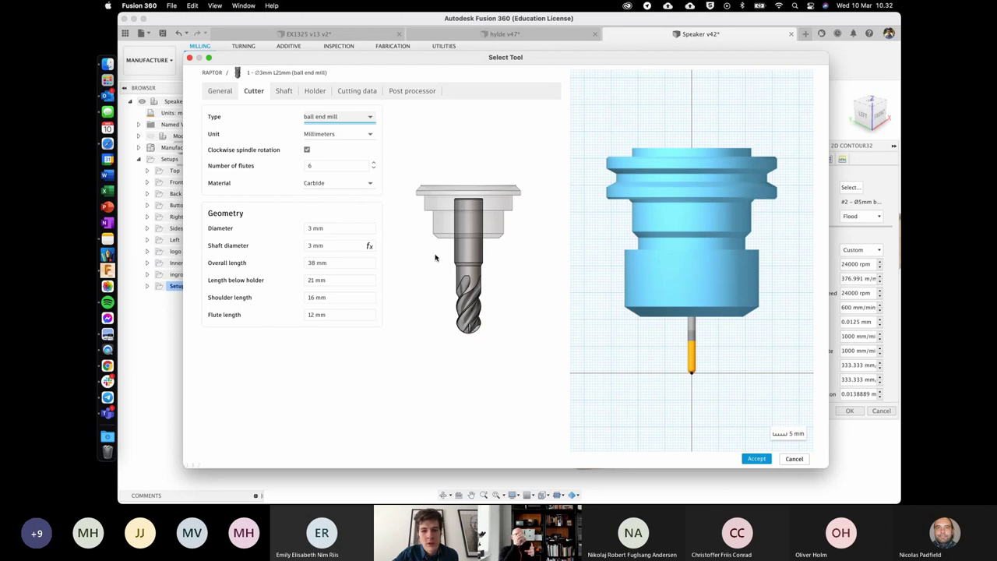
left_click(349, 120)
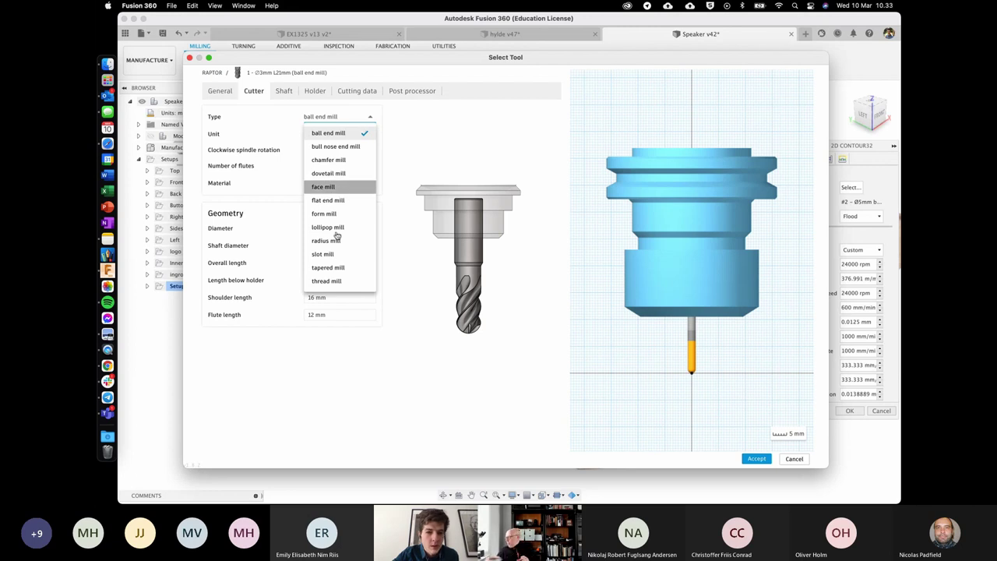
key("Return")
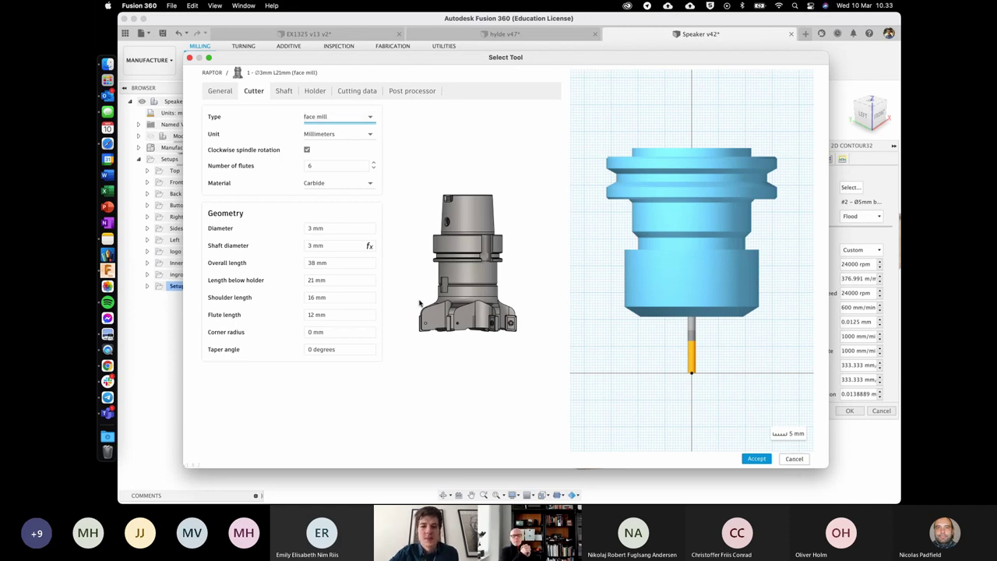
key("Escape")
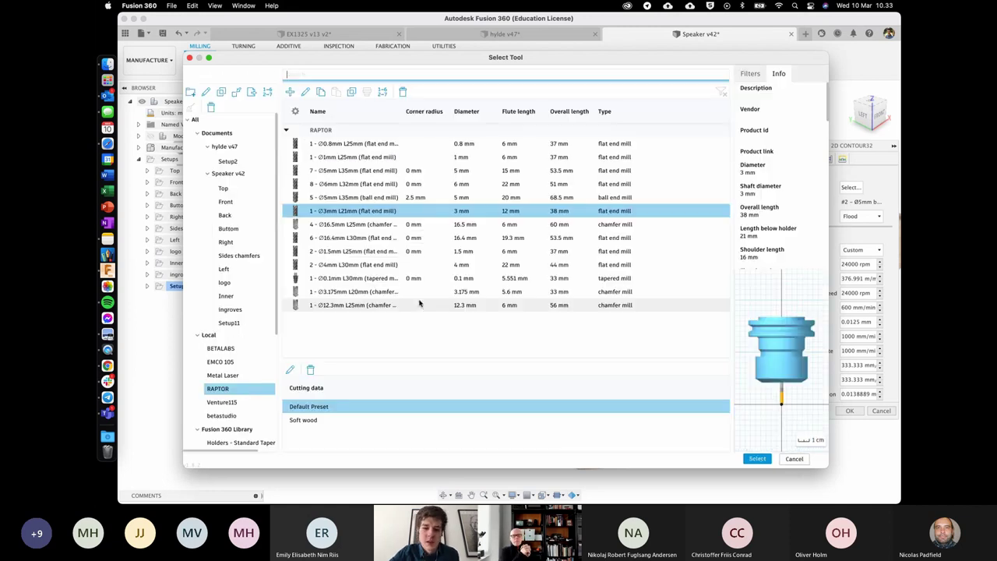
Step: Choose the Soft wood cutting data preset for the 3 mm flat end mill
left_click(343, 218)
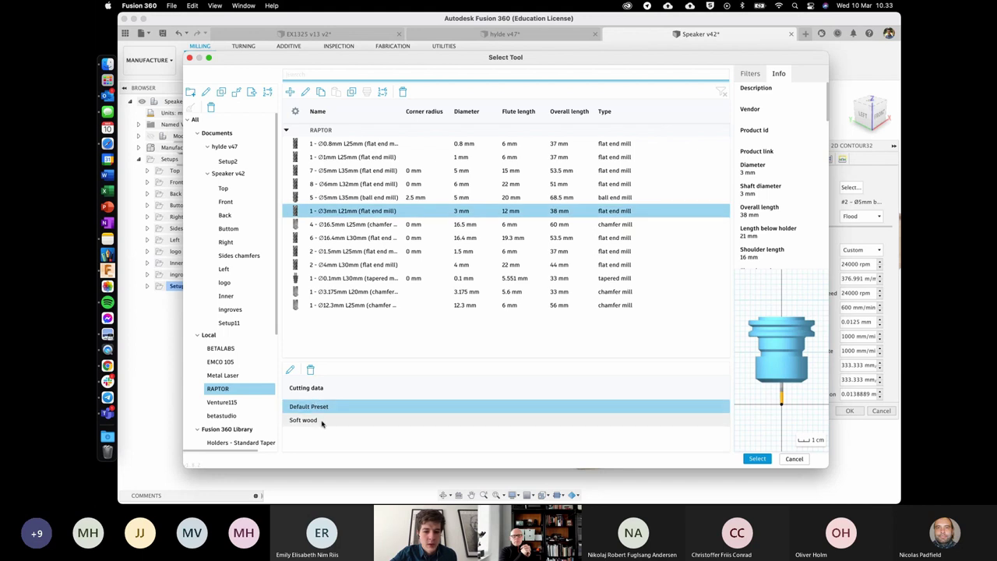
left_click(351, 347)
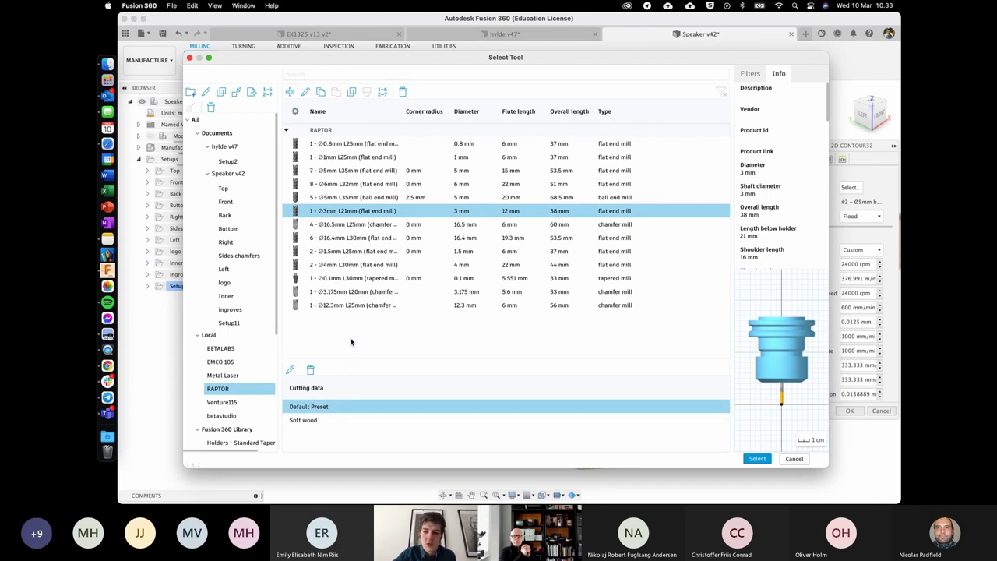
left_click(316, 420)
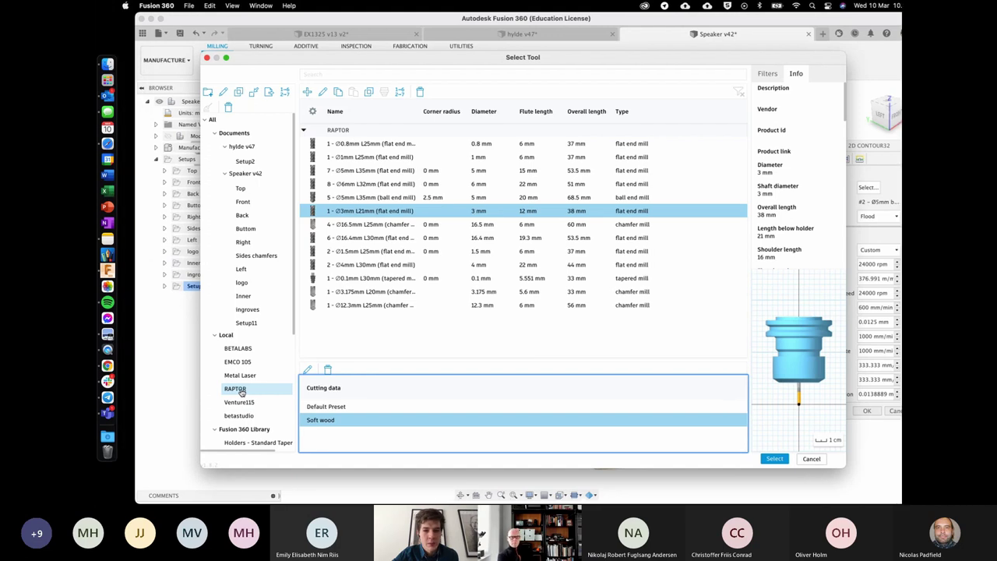
Step: Switch to Safari and find the FUSION 360 section on the fablab.ruc.dk CNC milling page
key("ctrl+Left")
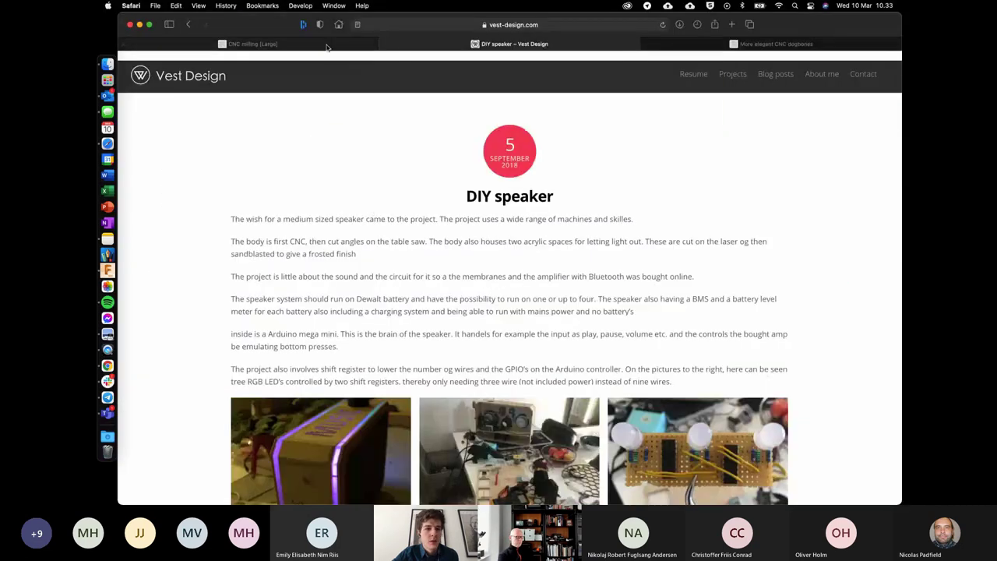
left_click(326, 46)
scroll(388, 201, "down", 10)
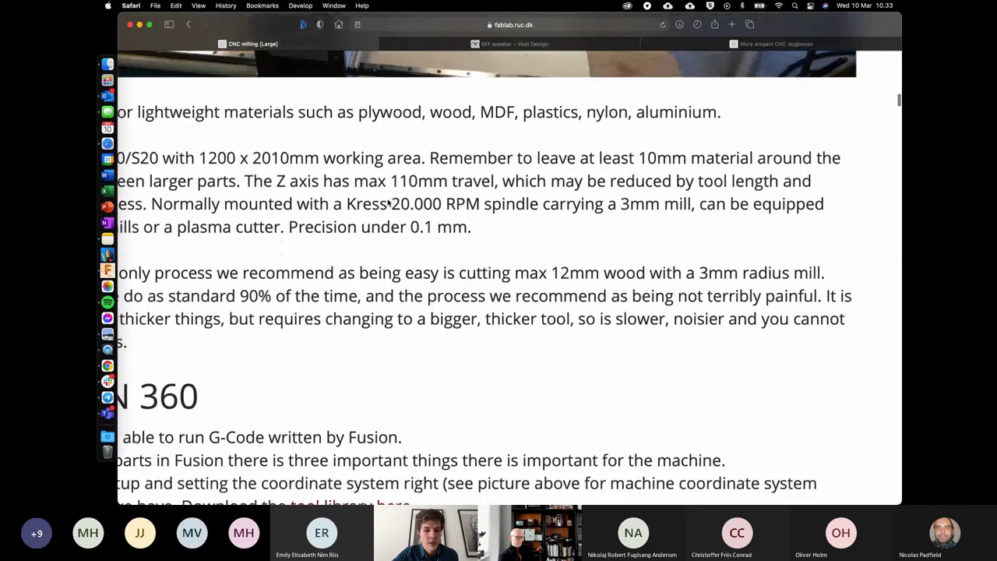
scroll(388, 201, "down", 5, "ctrl")
scroll(388, 201, "down", 1)
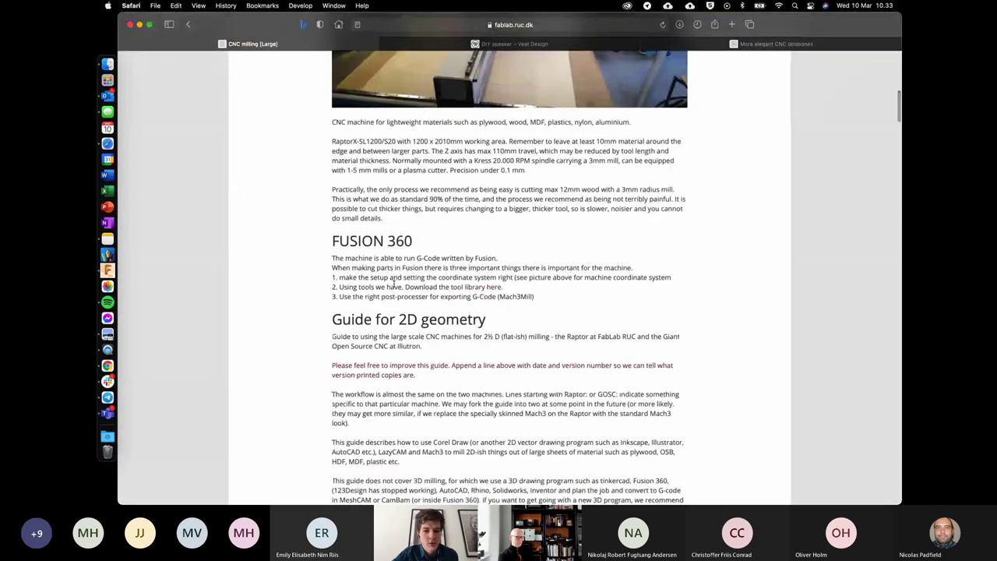
left_click_drag(339, 241, 444, 240)
left_click(444, 242)
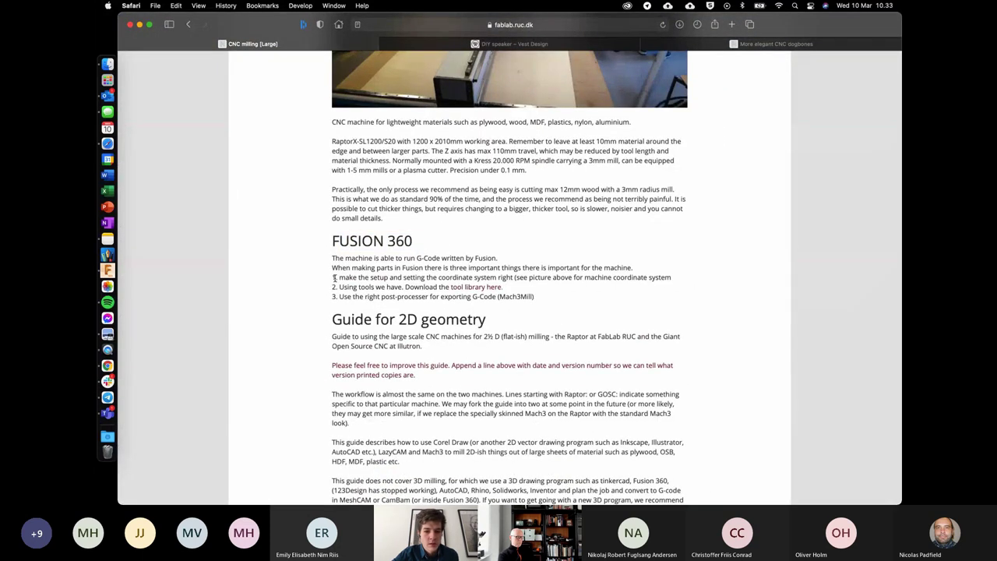
Step: Read the machine's Fusion requirements, open the linked RAPTOR tool library file, and return to Fusion 360's tool selection
left_click_drag(335, 278, 427, 278)
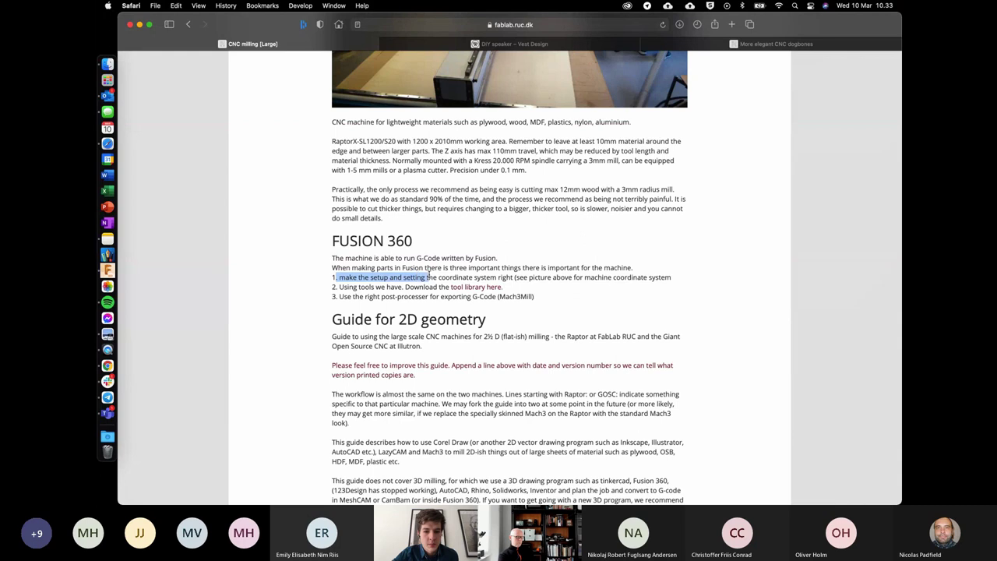
left_click(421, 276)
scroll(381, 277, "down", 1)
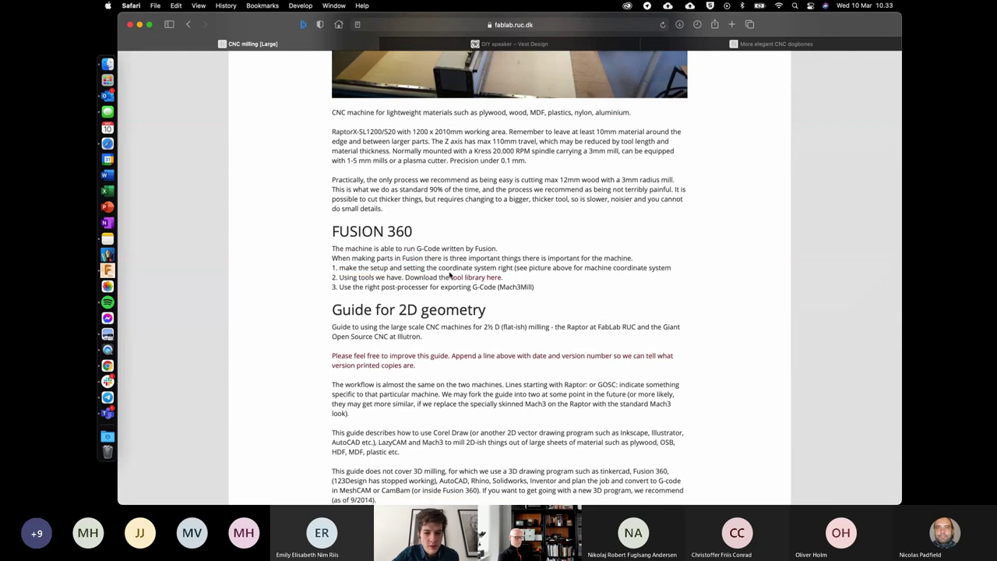
scroll(504, 268, "down", 3)
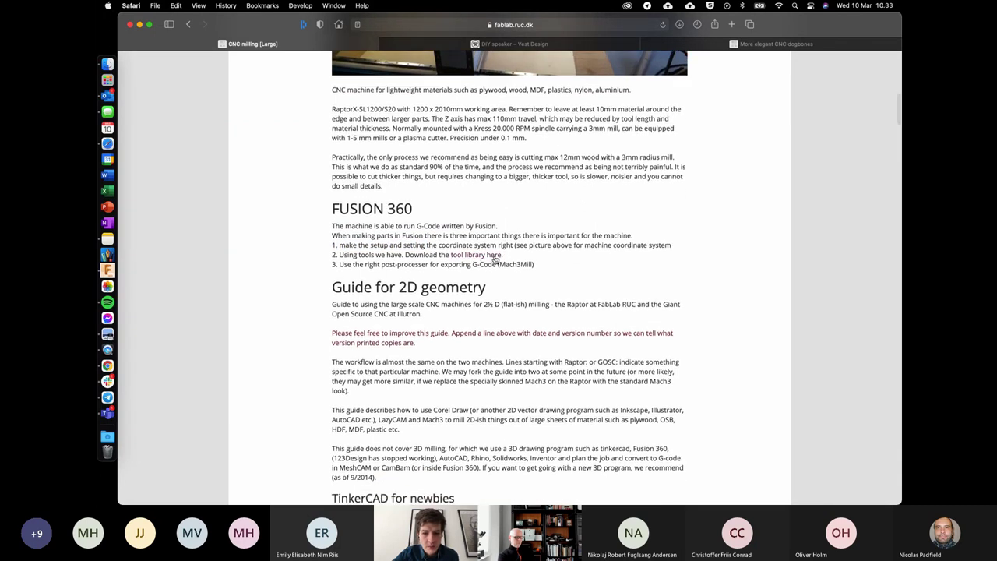
scroll(610, 247, "up", 5)
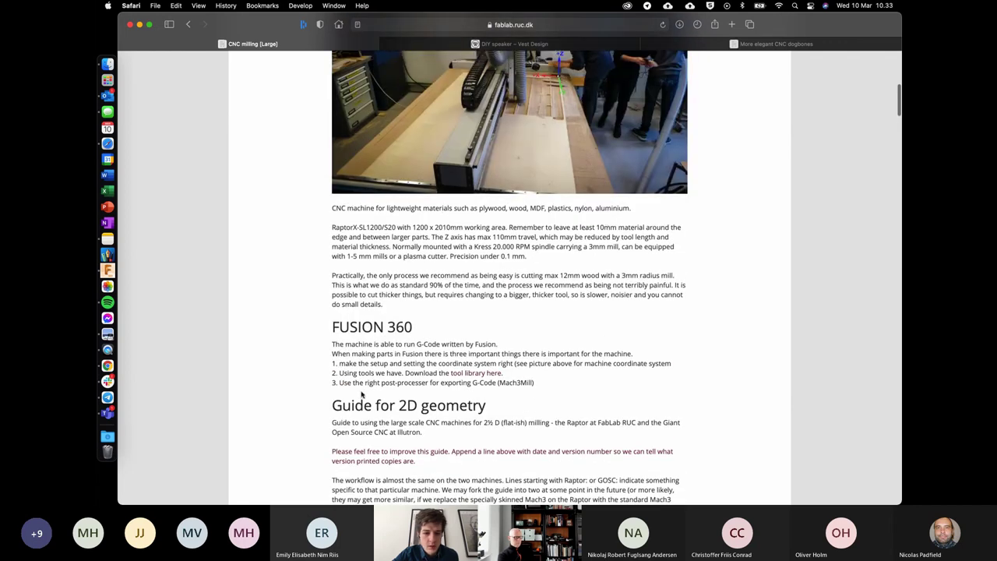
left_click(471, 375)
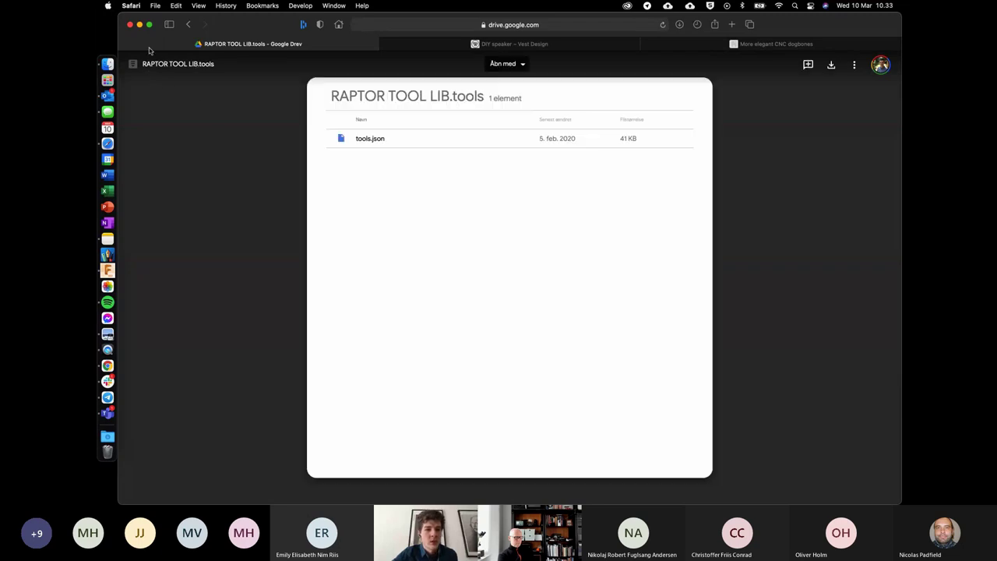
key("ctrl+Right")
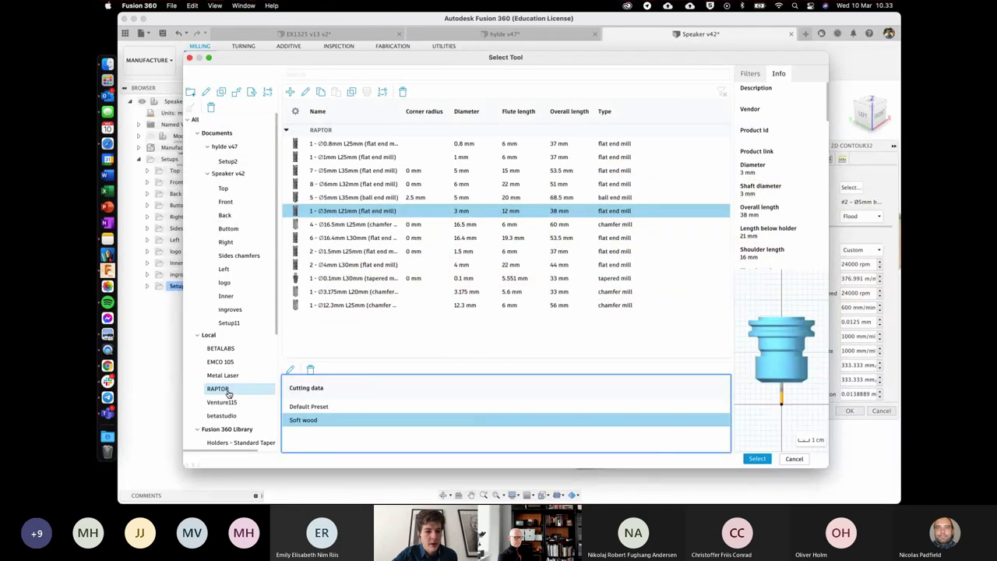
Step: Show the library import option for the Local tool libraries and browse the tools stored in them
right_click(219, 336)
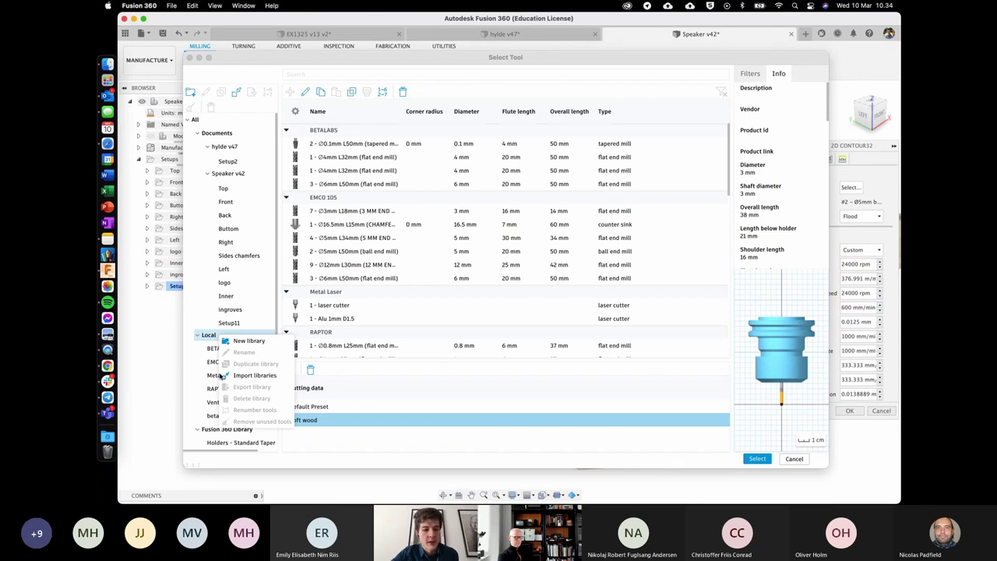
left_click(357, 291)
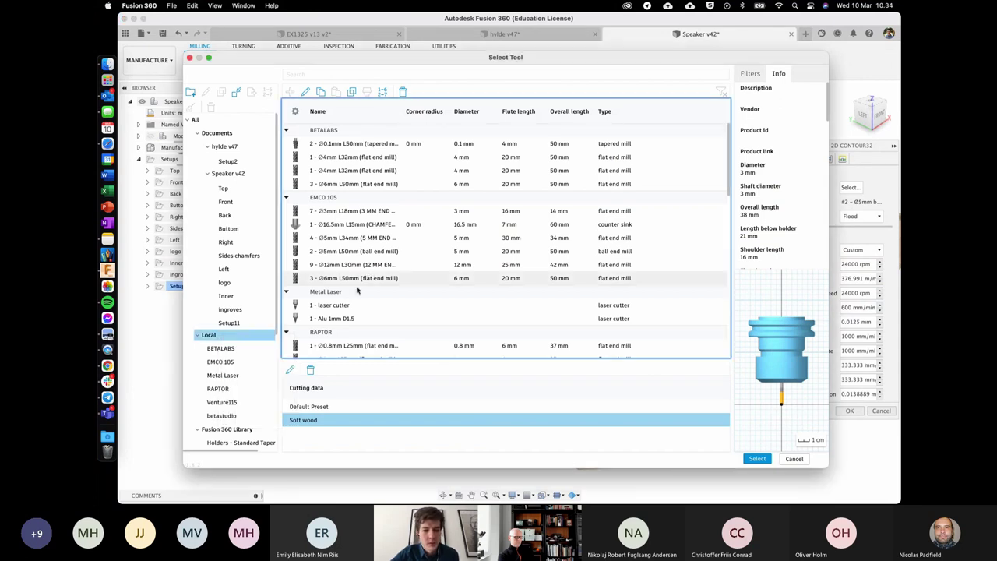
left_click(355, 278)
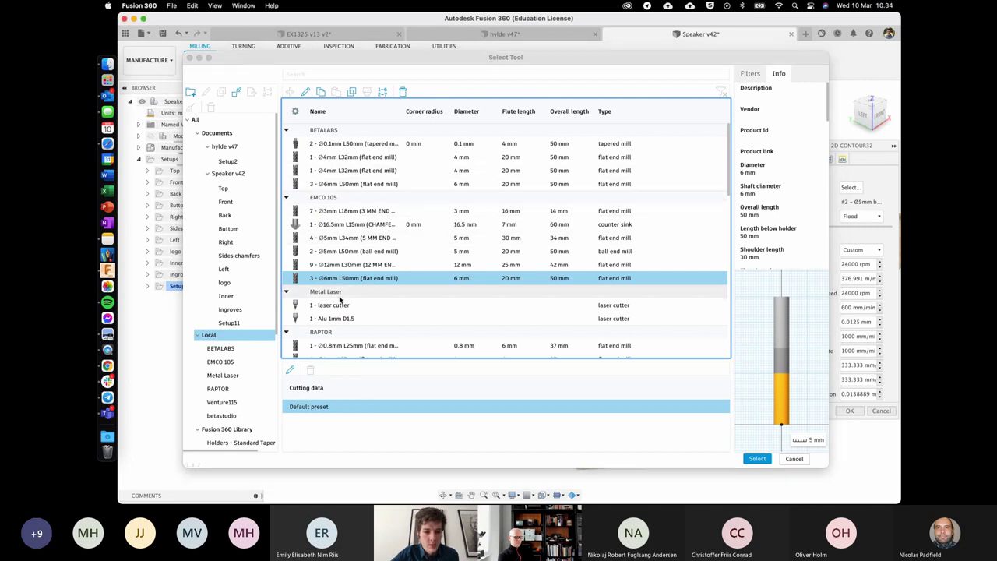
scroll(339, 300, "down", 1)
Step: Assign the RAPTOR library's 3 mm flat end mill with the Soft wood preset to the 2D contour operation
left_click(226, 389)
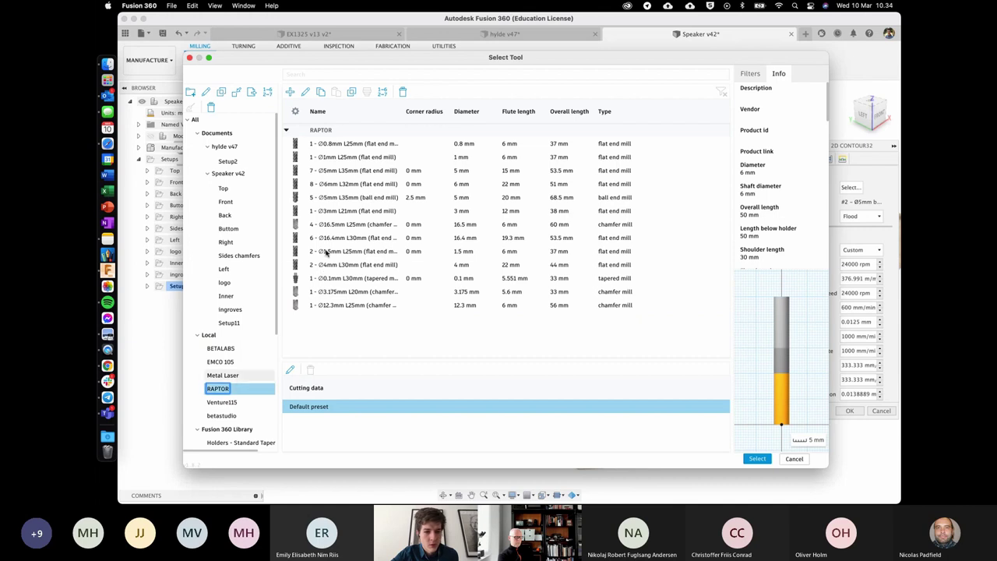
left_click(346, 212)
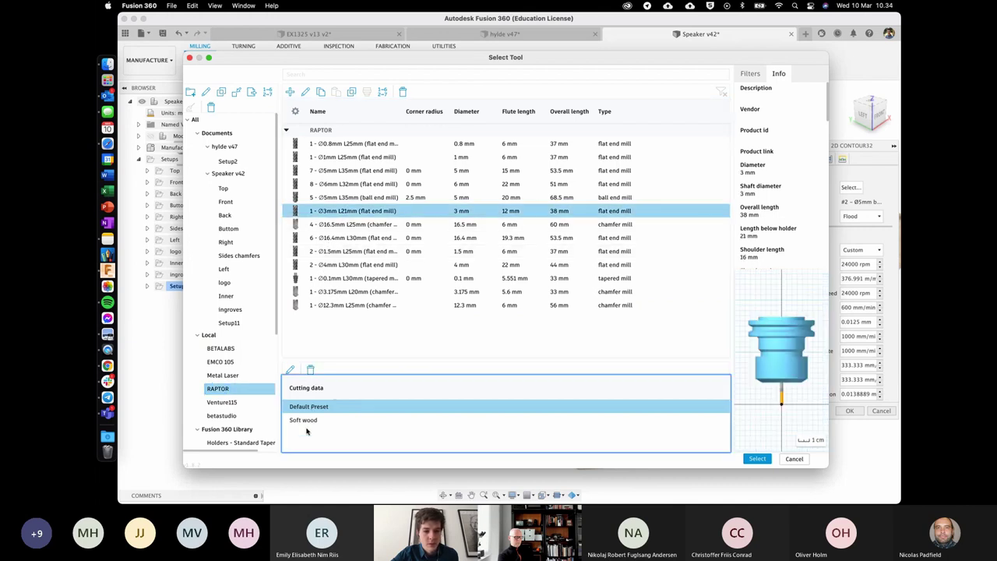
left_click(306, 422)
left_click(631, 419)
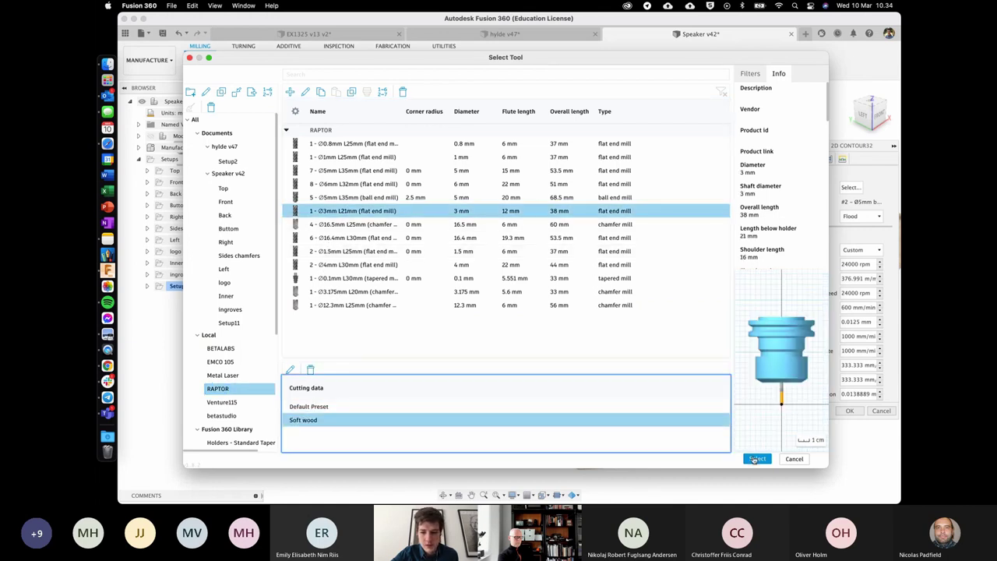
left_click(755, 459)
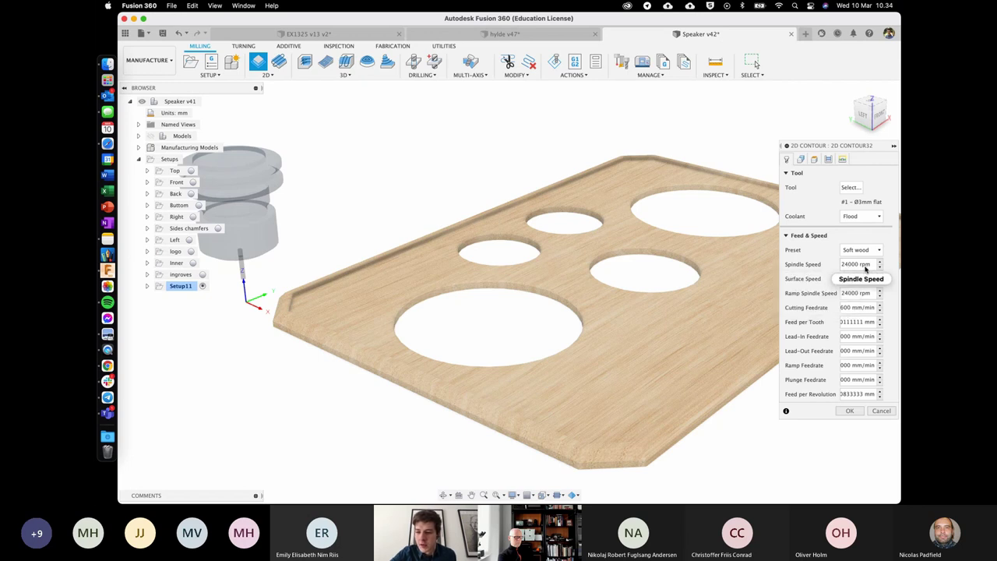
left_click(849, 309)
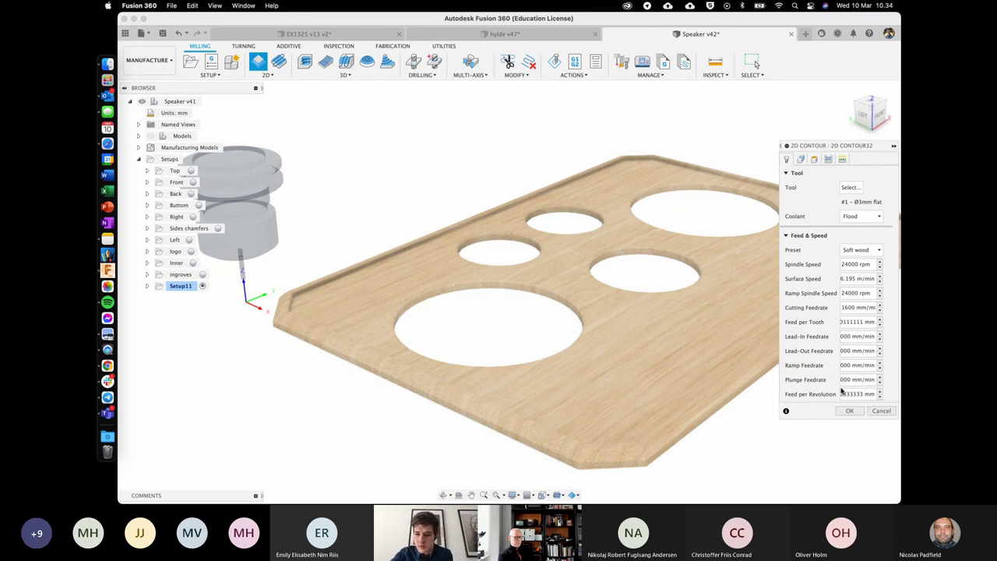
Step: Select the bottom edge of the small round hole nearest the large front hole as the contour and generate the 2D contour toolpath
left_click(802, 159)
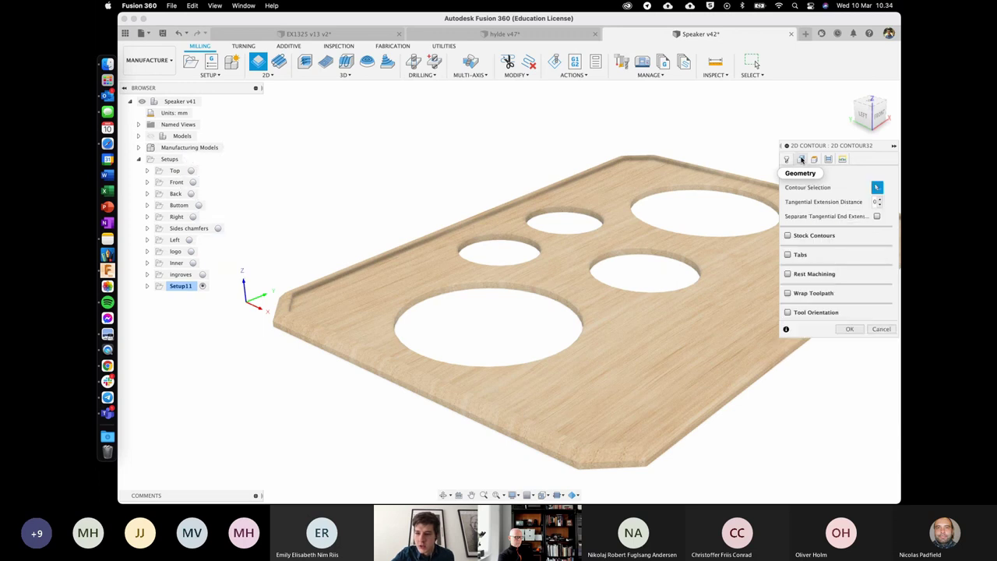
left_click(501, 244)
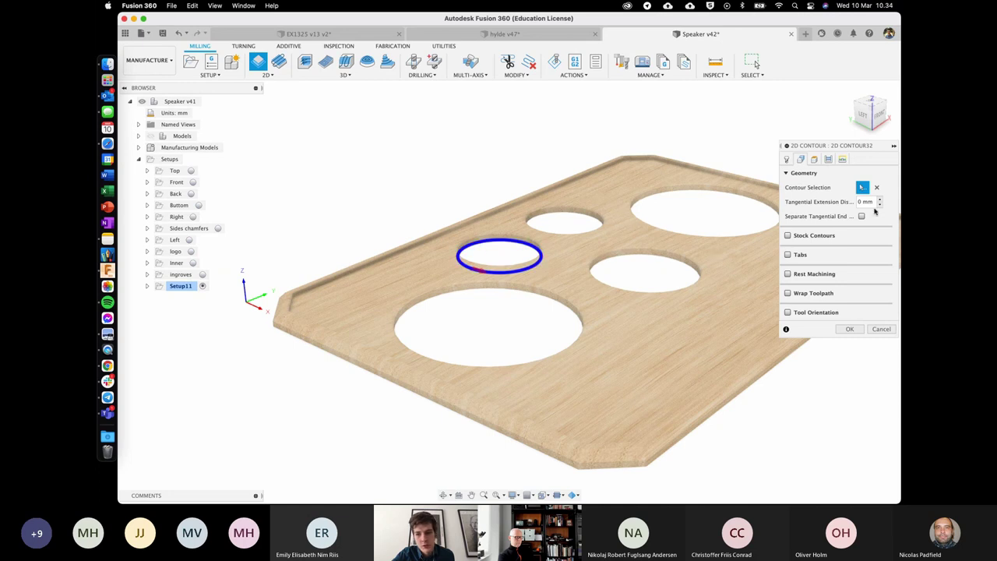
left_click(520, 244)
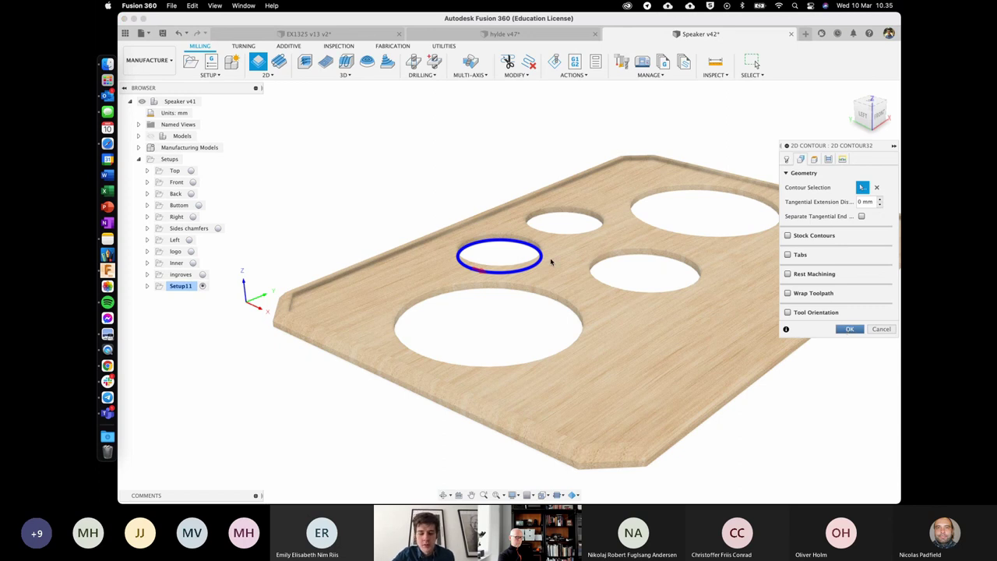
key("Return")
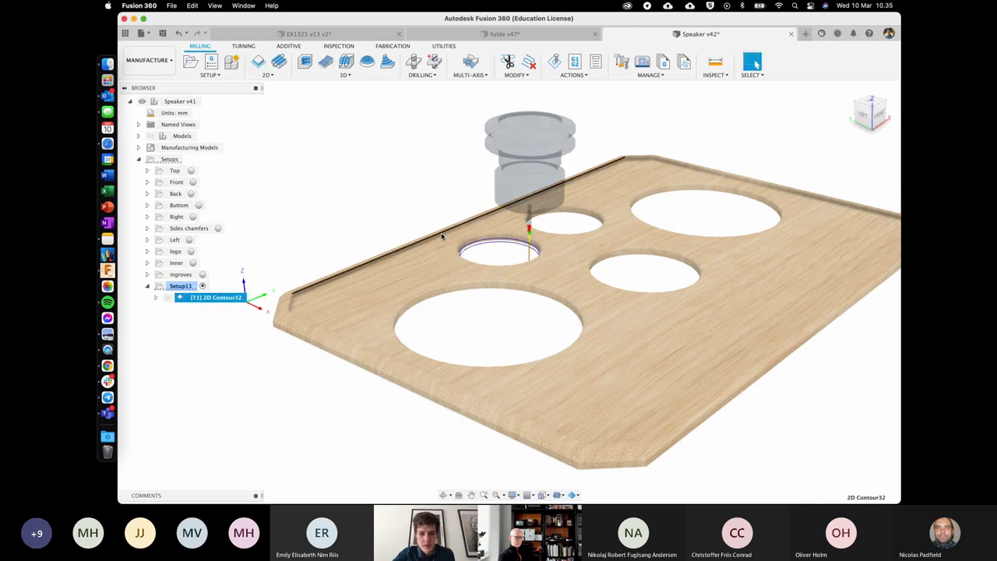
Step: Examine the contour toolpath around the small hole at an angle and from directly above
scroll(468, 229, "down", 10)
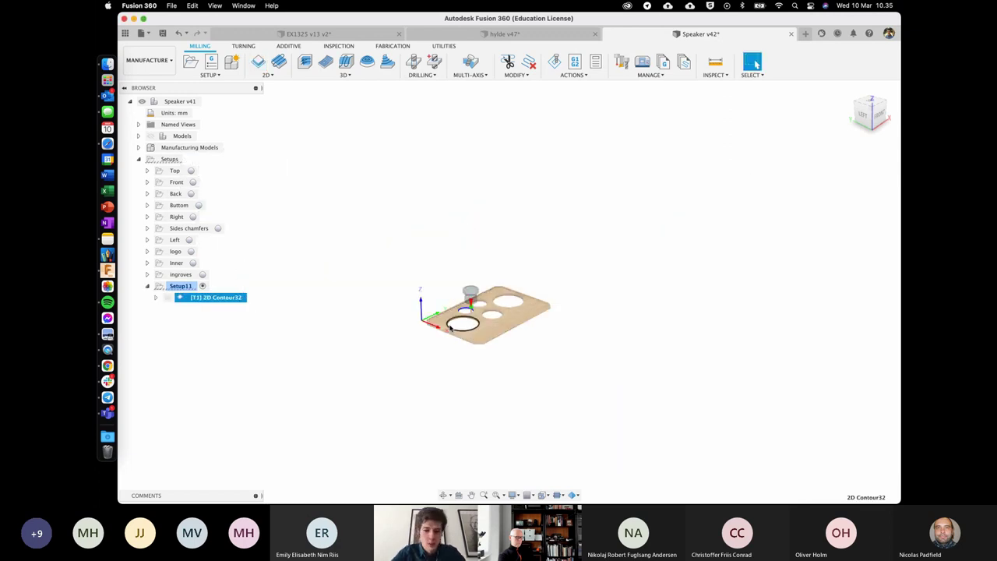
scroll(451, 318, "up", 10)
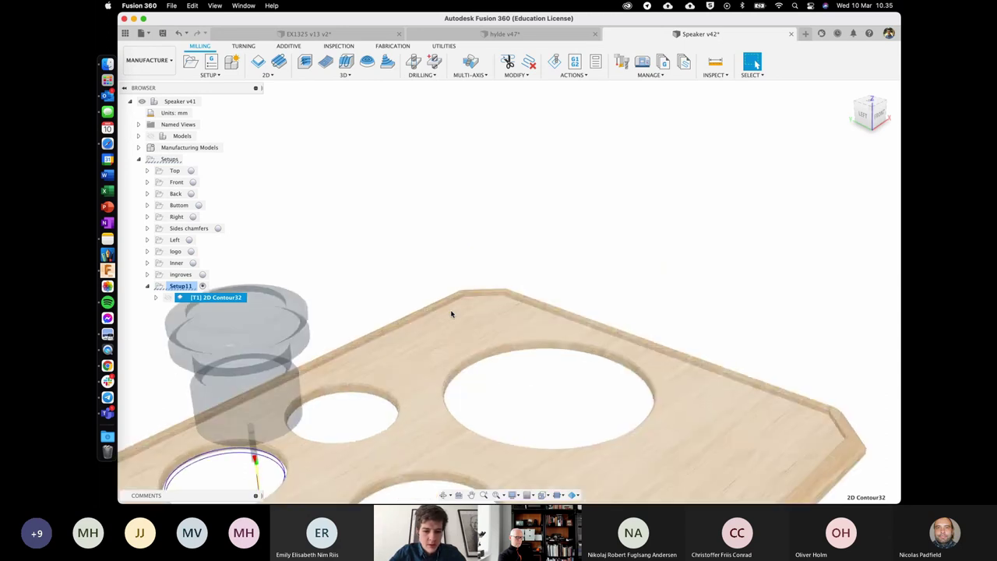
scroll(450, 314, "up", 8)
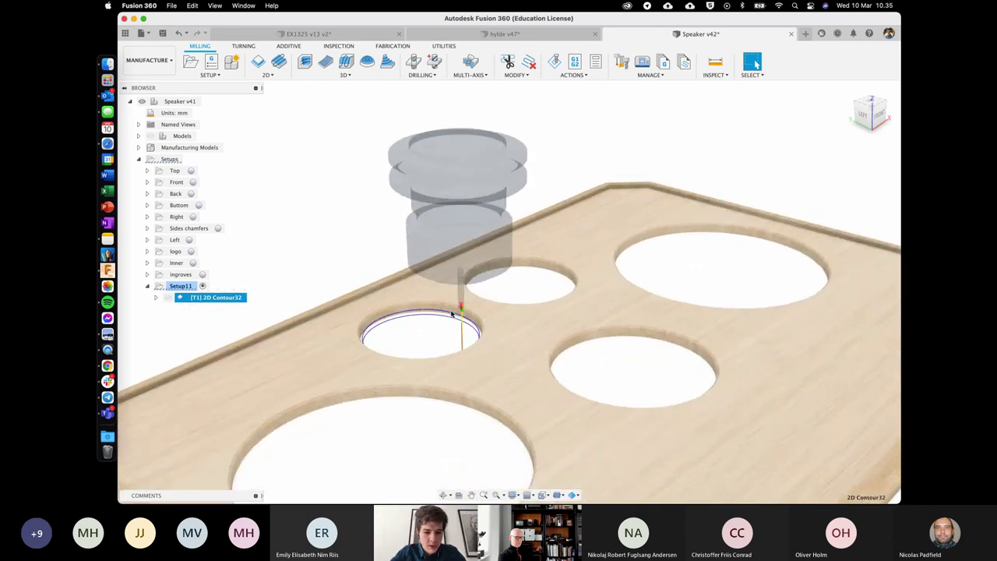
scroll(452, 314, "up", 5, "shift")
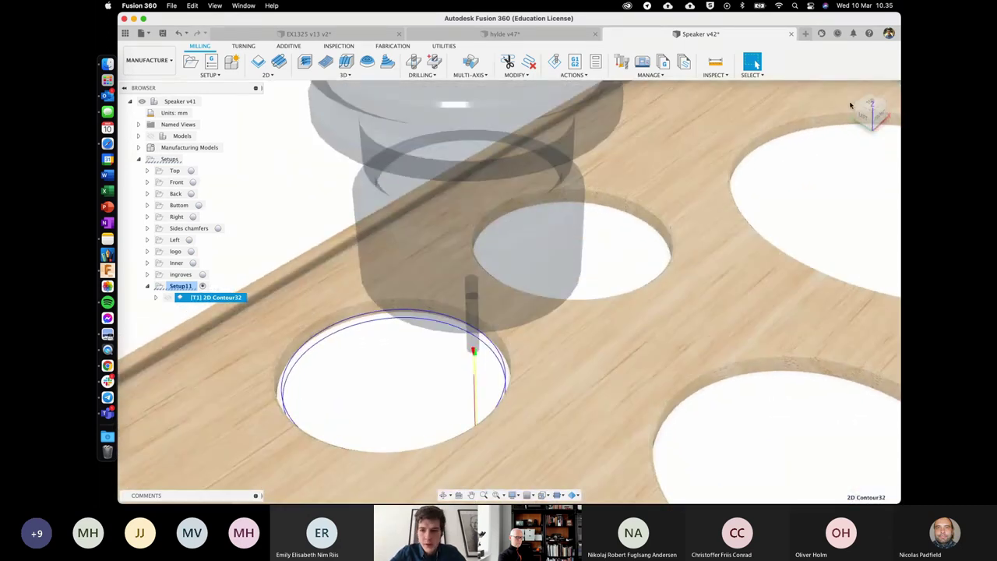
left_click(871, 107)
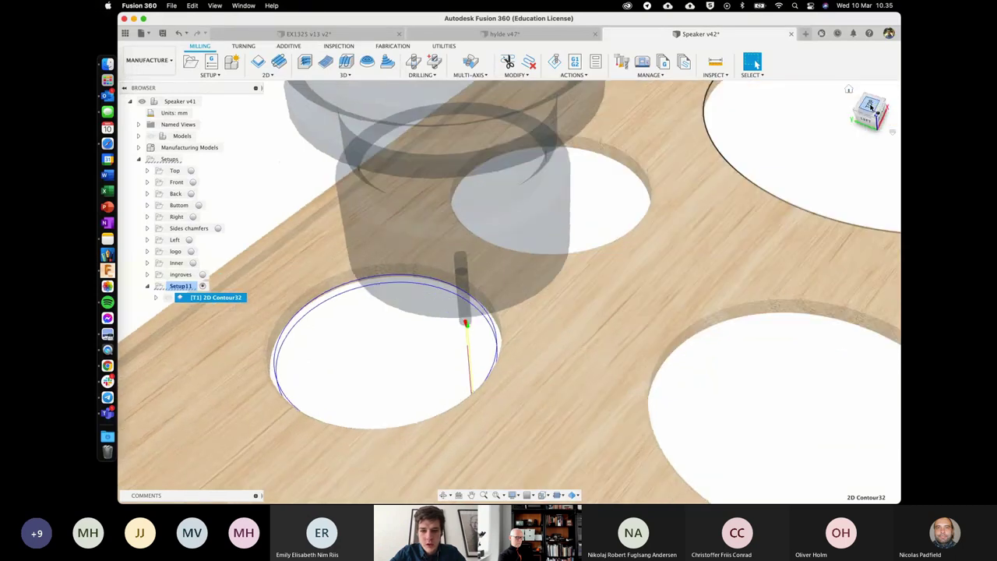
scroll(546, 247, "up", 5)
scroll(546, 247, "down", 5)
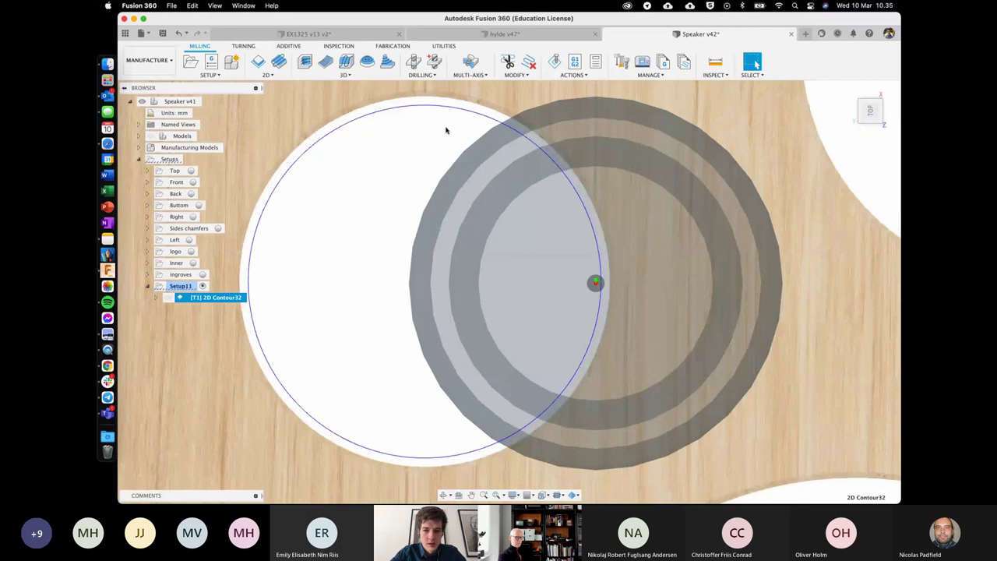
middle_click_drag(444, 129, 534, 129)
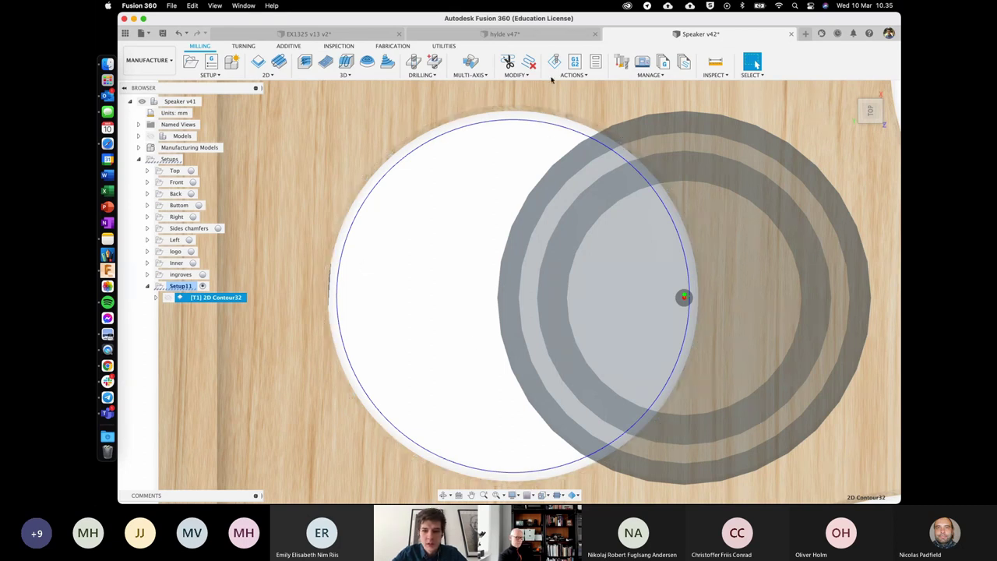
Step: Run the machining simulation of the 2D contour operation in Setup11
left_click(472, 194)
scroll(471, 194, "left", 3, "shift")
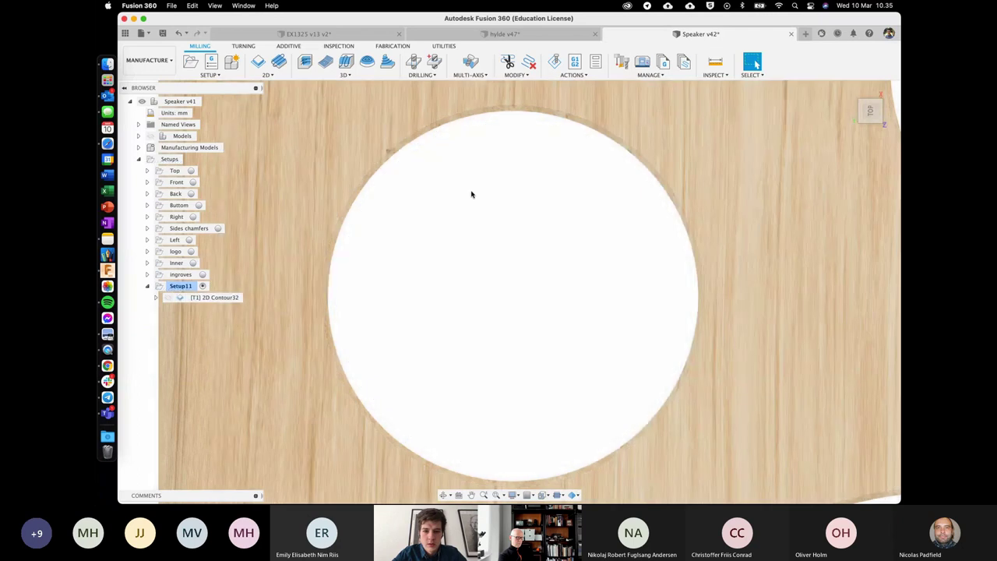
scroll(472, 194, "down", 3)
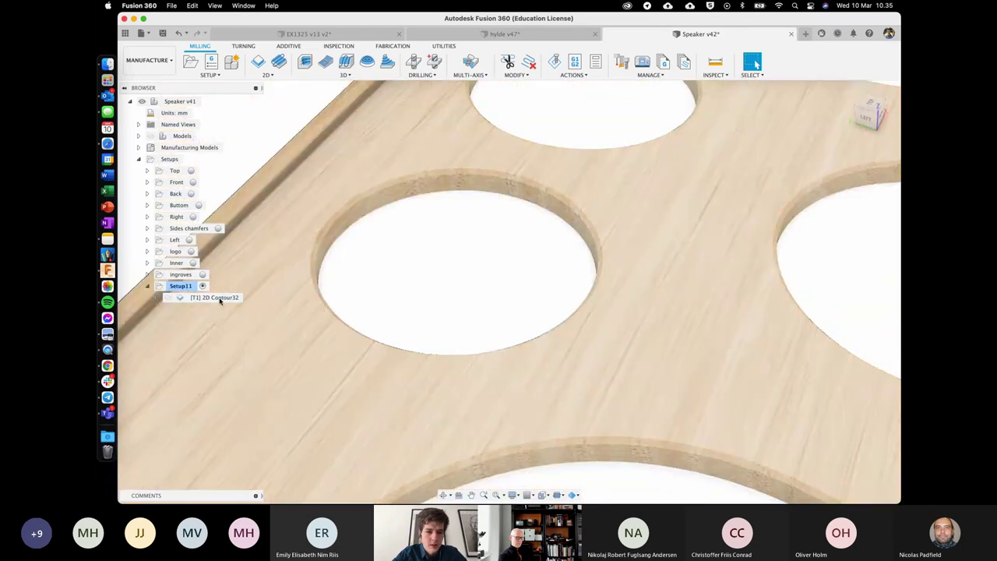
left_click(218, 297)
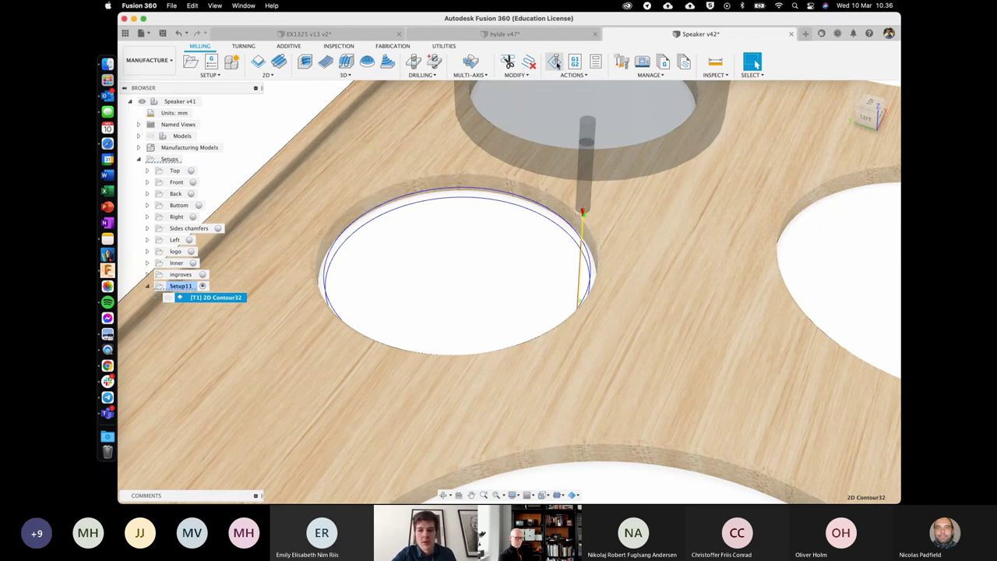
left_click(555, 62)
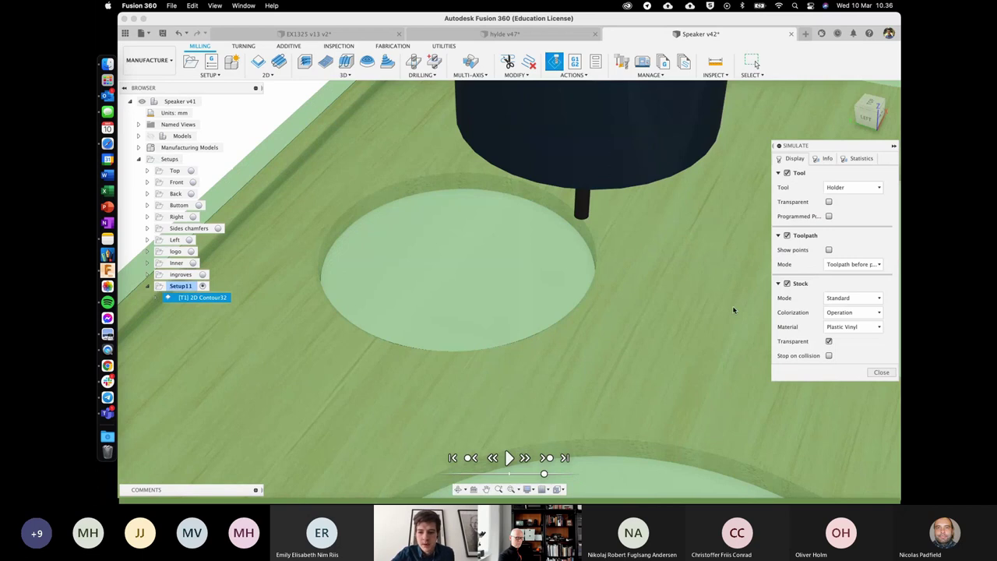
left_click(508, 458)
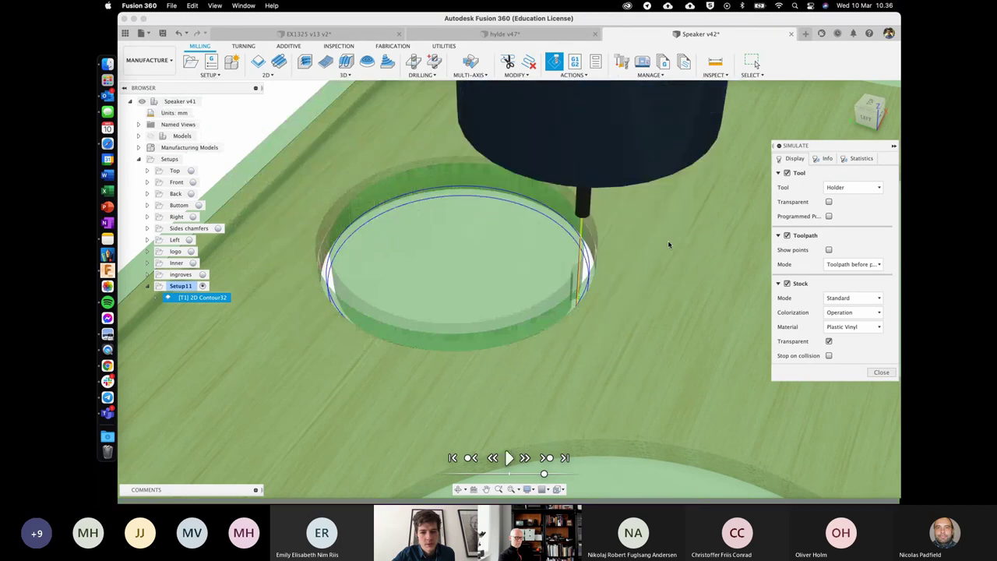
Step: Display the simulated tool as Shaft without its holder and examine the ring cut around the hole from above
left_click(837, 190)
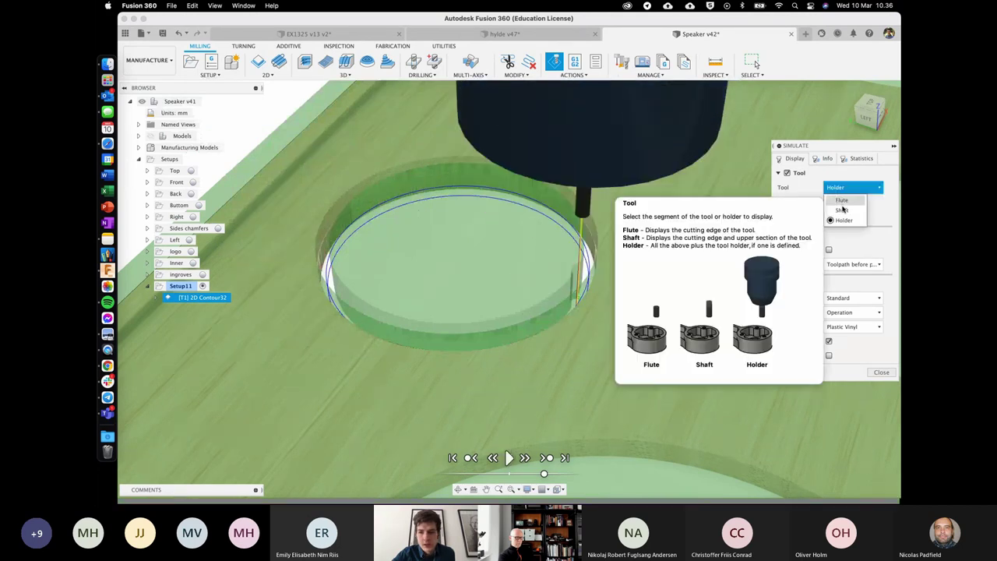
left_click(839, 206)
left_click(828, 202)
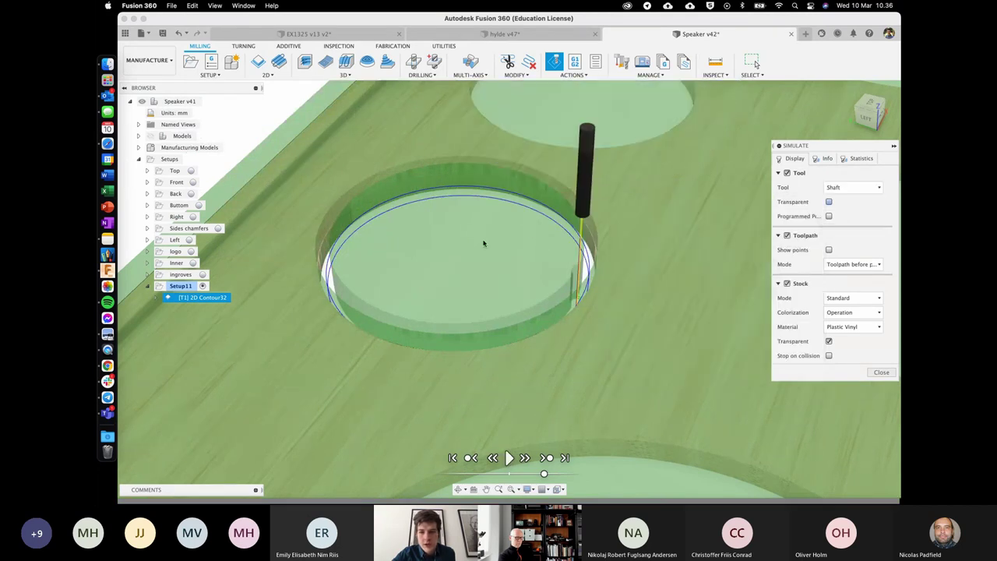
left_click(868, 105)
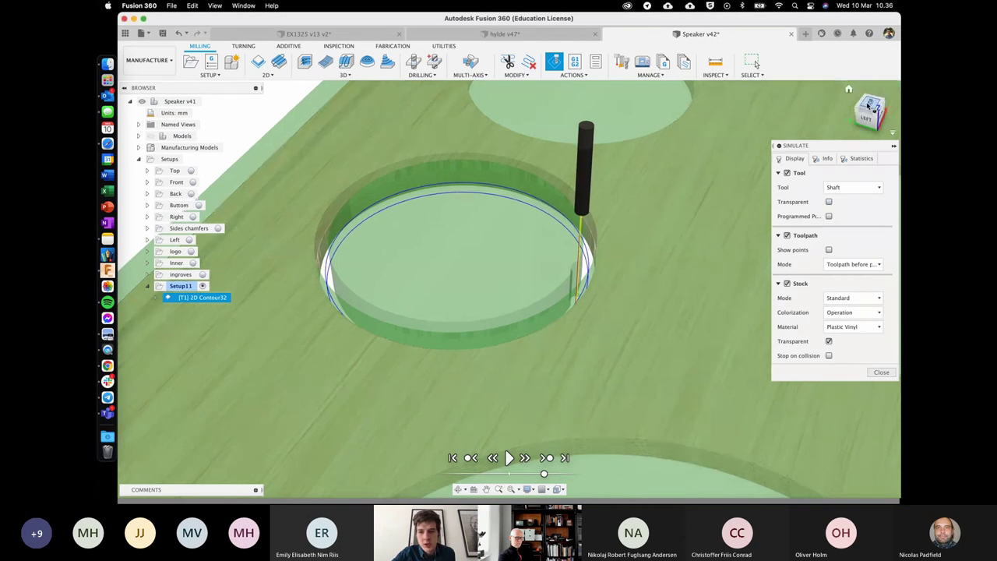
left_click(868, 104)
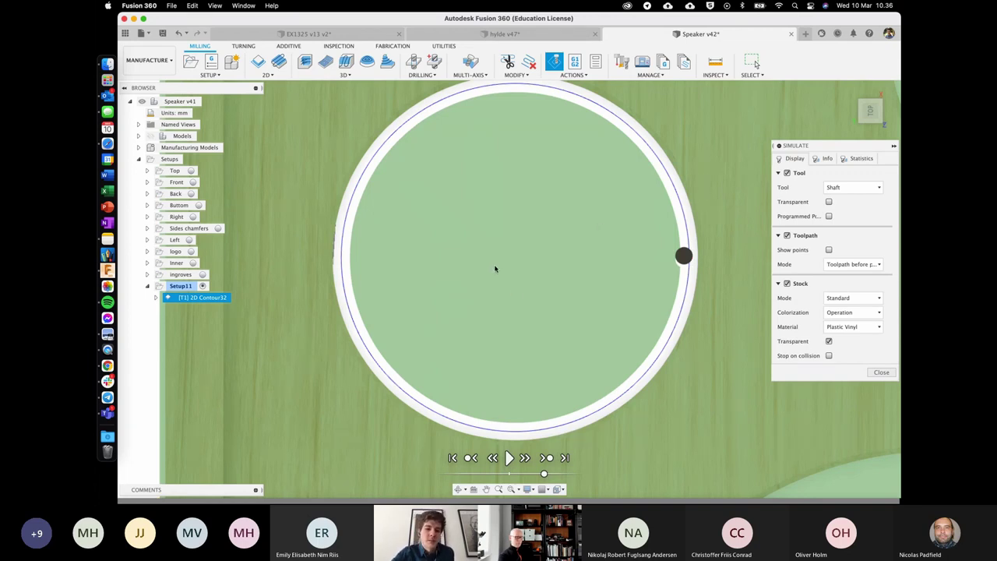
scroll(473, 267, "up", 3)
scroll(473, 267, "down", 3)
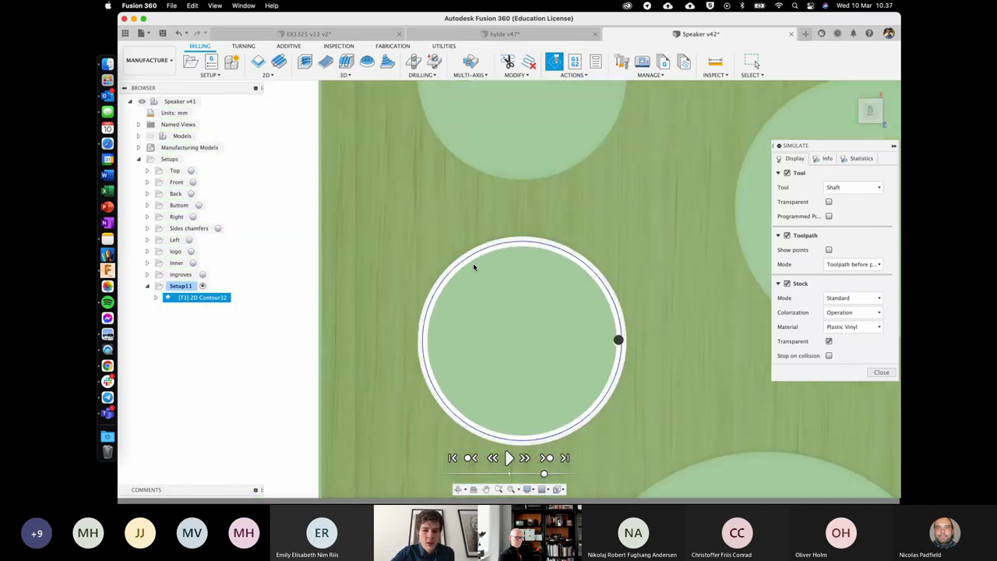
scroll(473, 264, "up", 5)
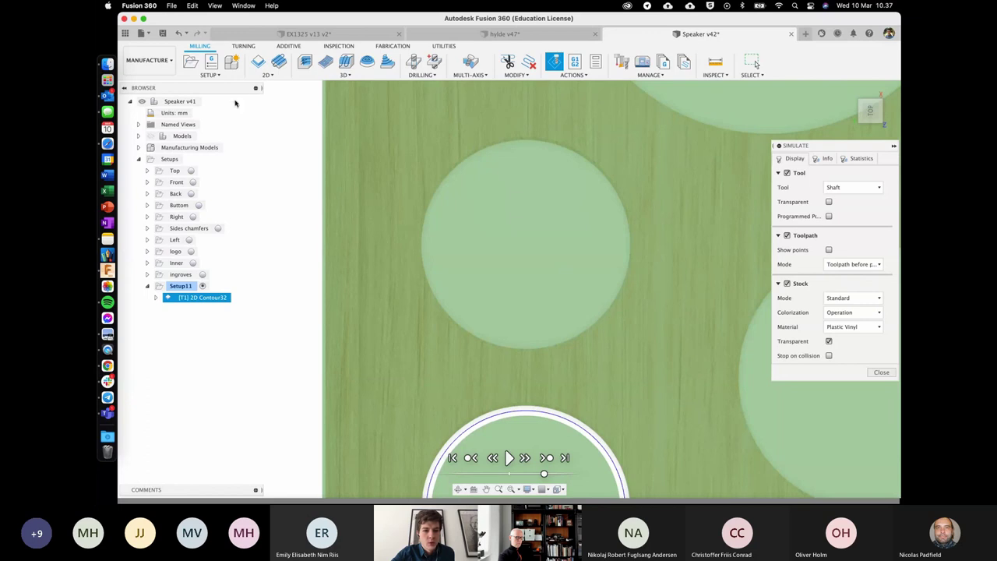
Step: Create a 2D Pocket toolpath from the bottom edge of the adjacent small round hole, using the 3 mm flat end mill
left_click(265, 75)
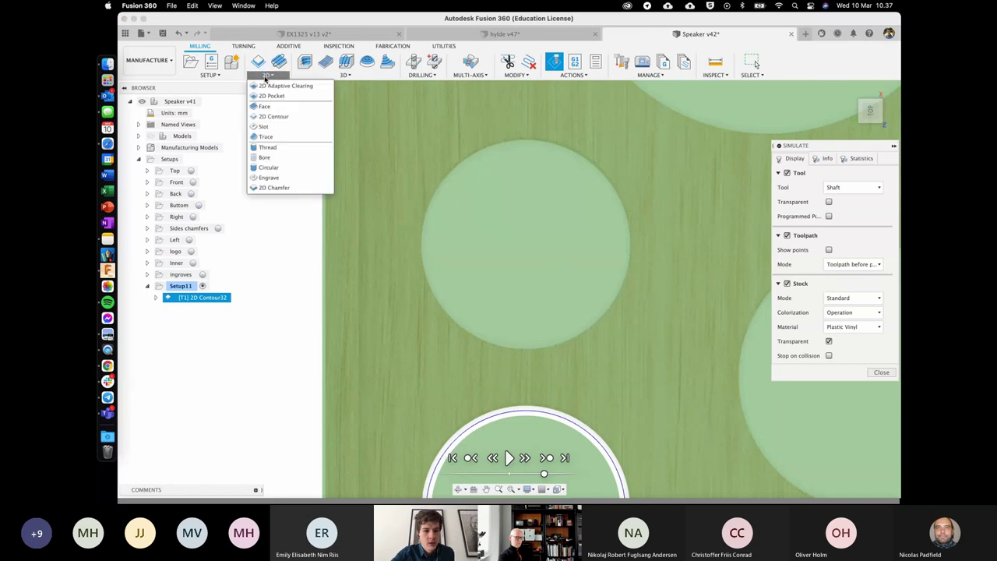
left_click(278, 97)
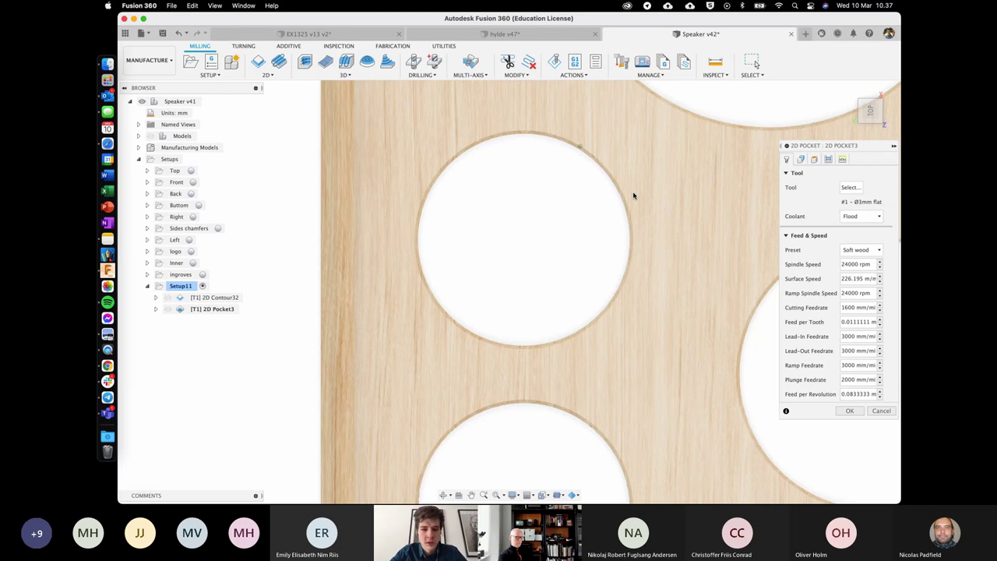
middle_click_drag(597, 200, 505, 164, "shift")
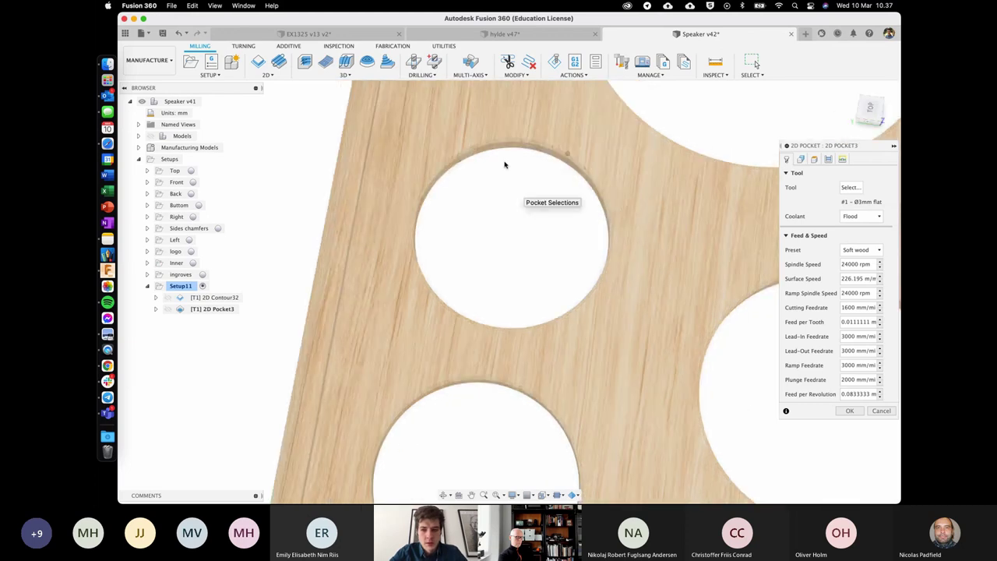
left_click(505, 150)
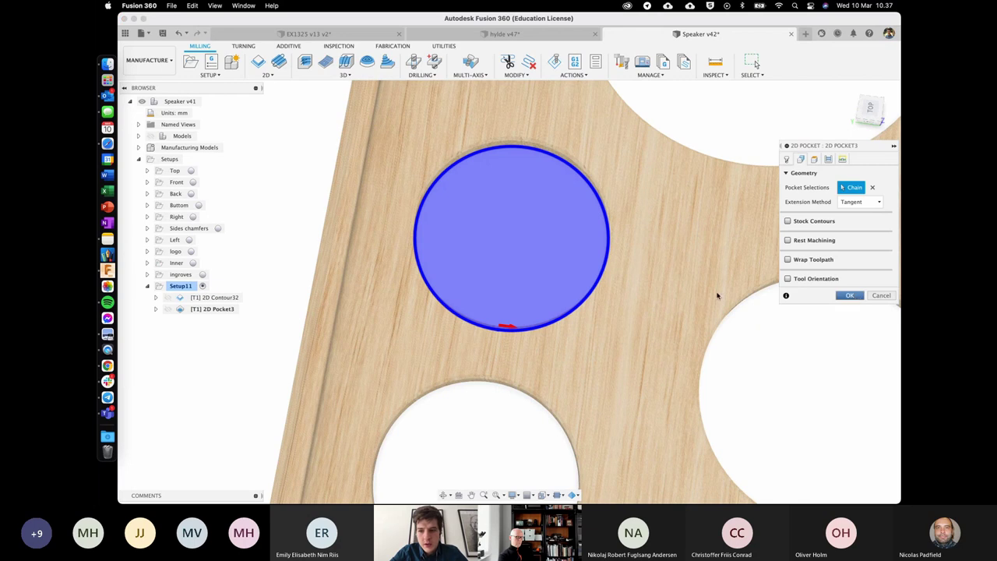
key("Return")
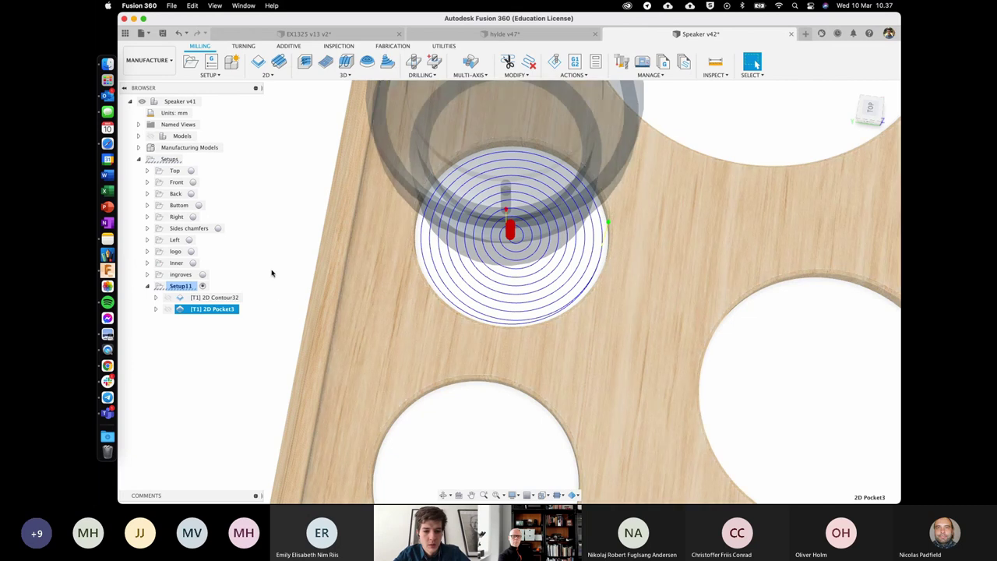
Step: Run the machining simulation of the 2D Pocket operation and examine how it clears the small round hole
left_click(274, 290)
left_click(215, 309)
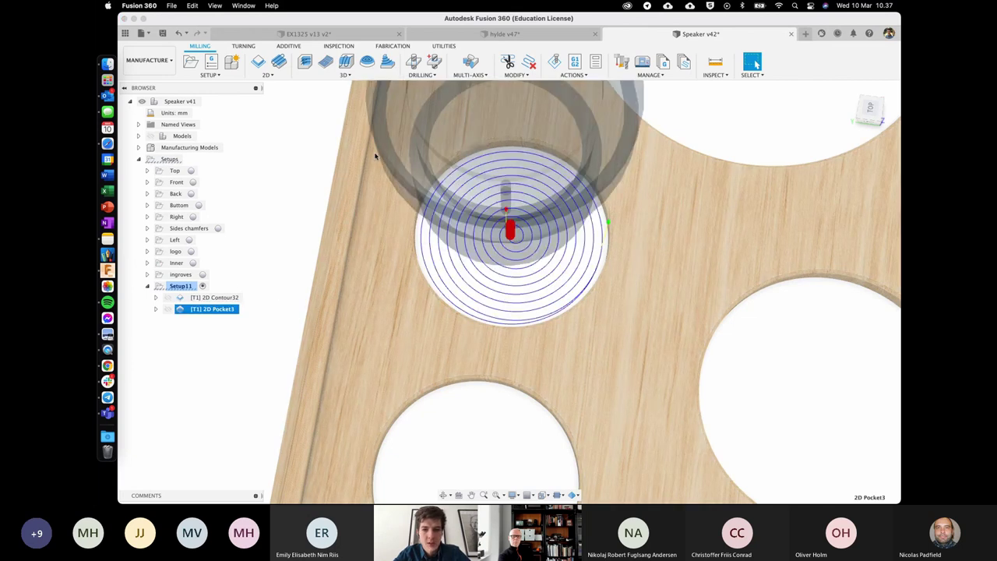
left_click(554, 62)
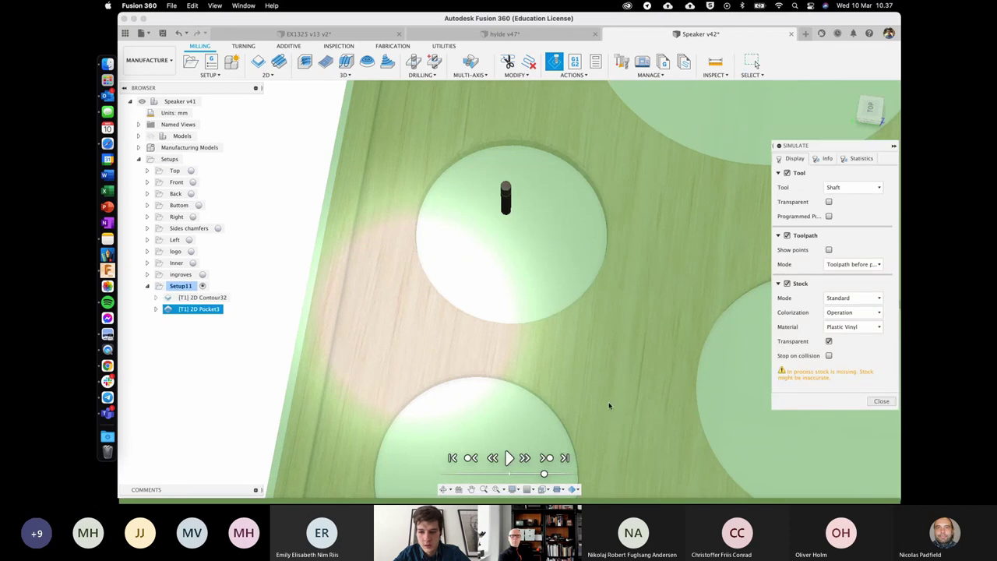
left_click(509, 458)
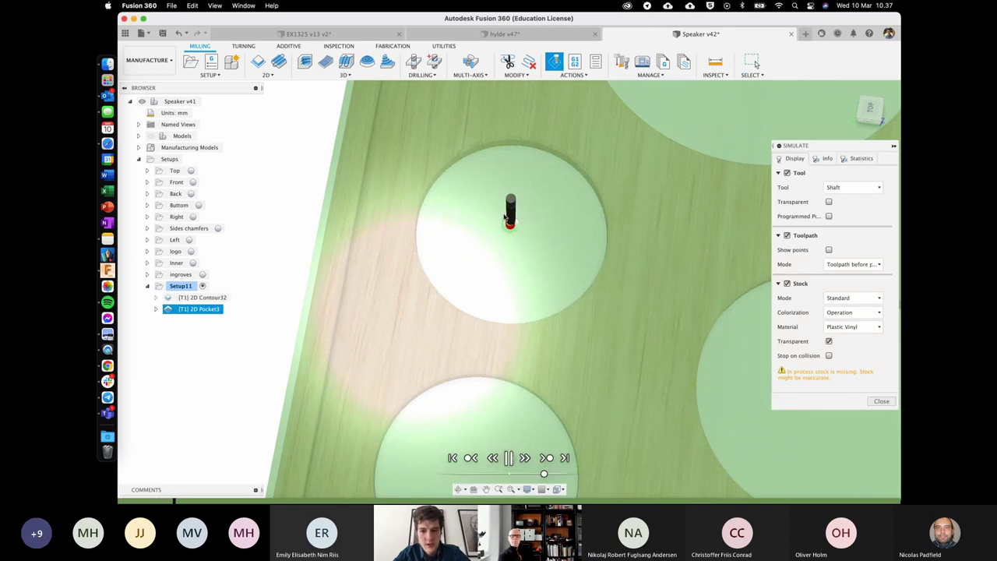
scroll(505, 216, "up", 3)
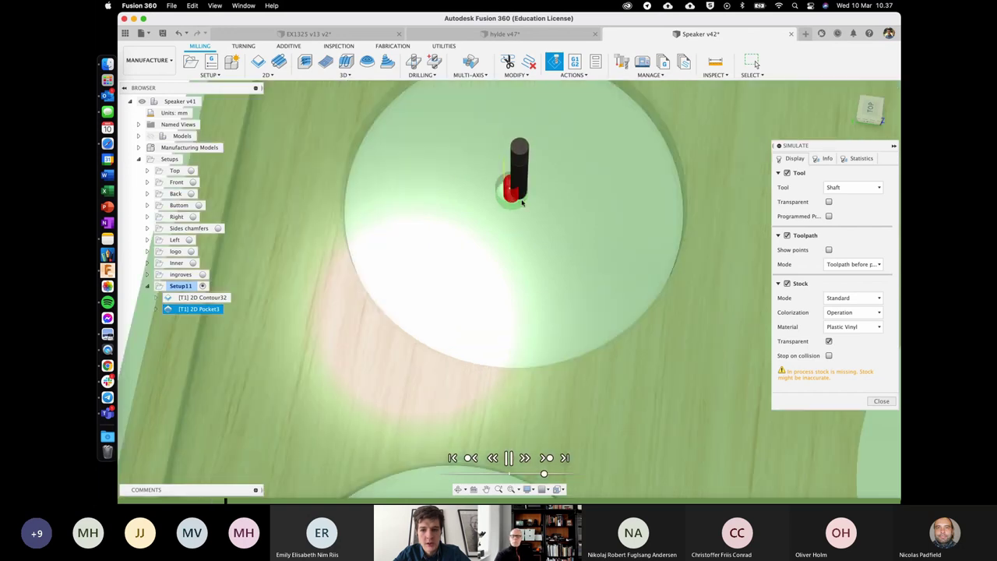
middle_click_drag(522, 202, 512, 223)
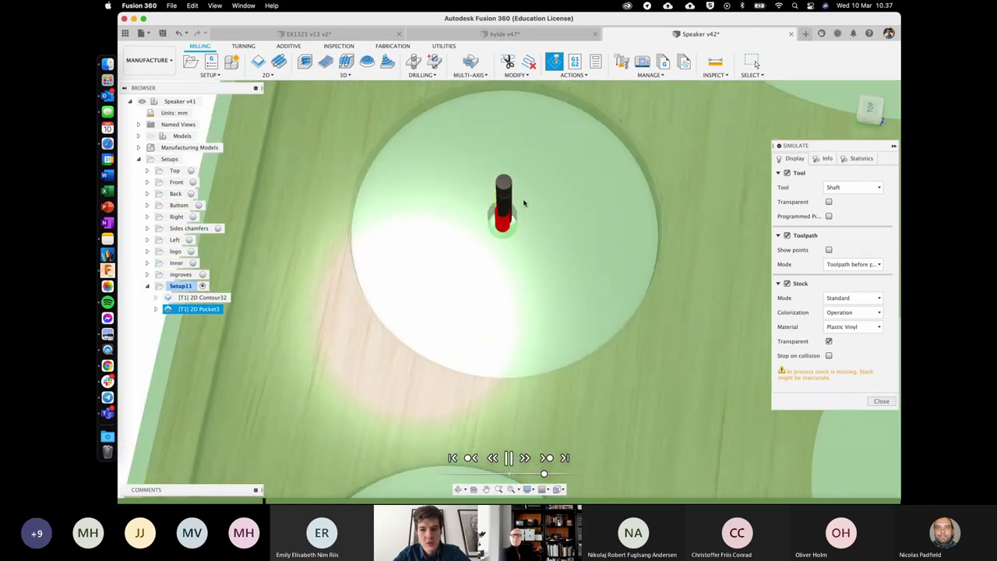
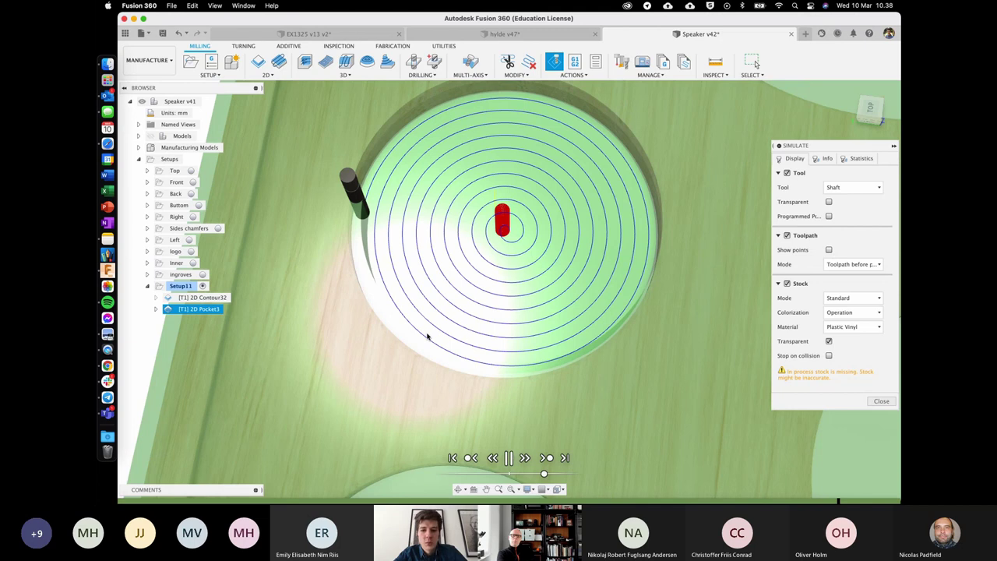
scroll(427, 336, "down", 5)
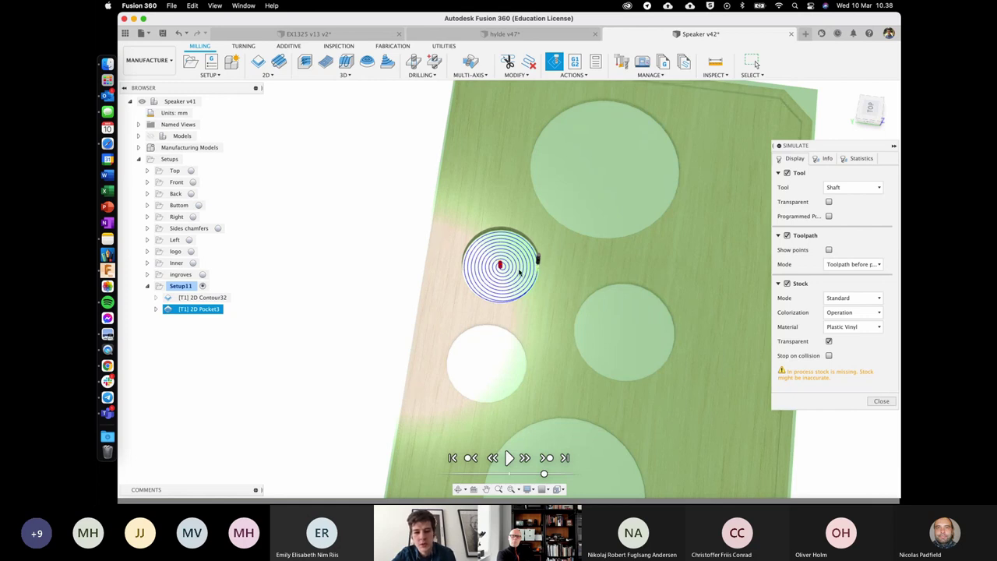
scroll(520, 270, "up", 3)
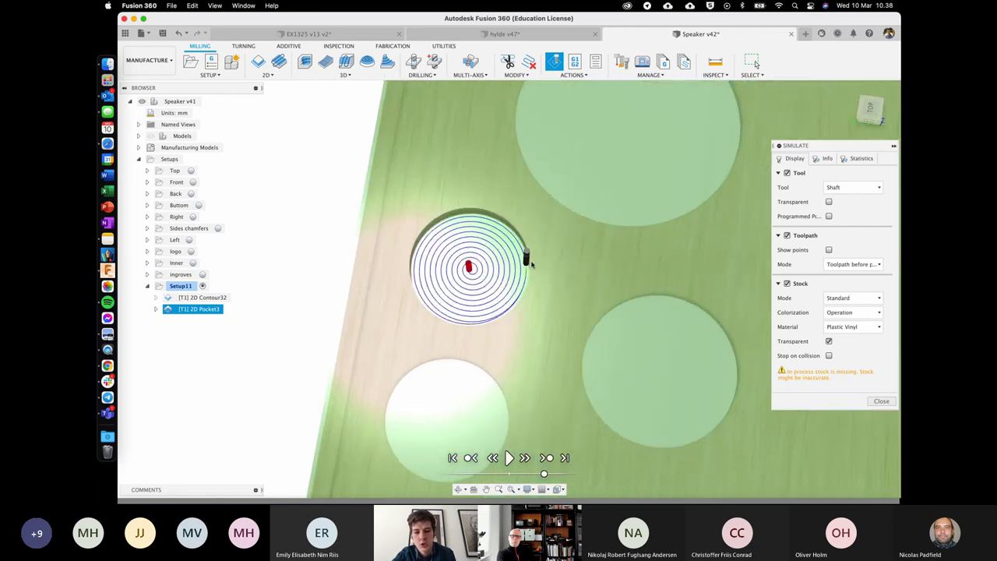
left_click(881, 400)
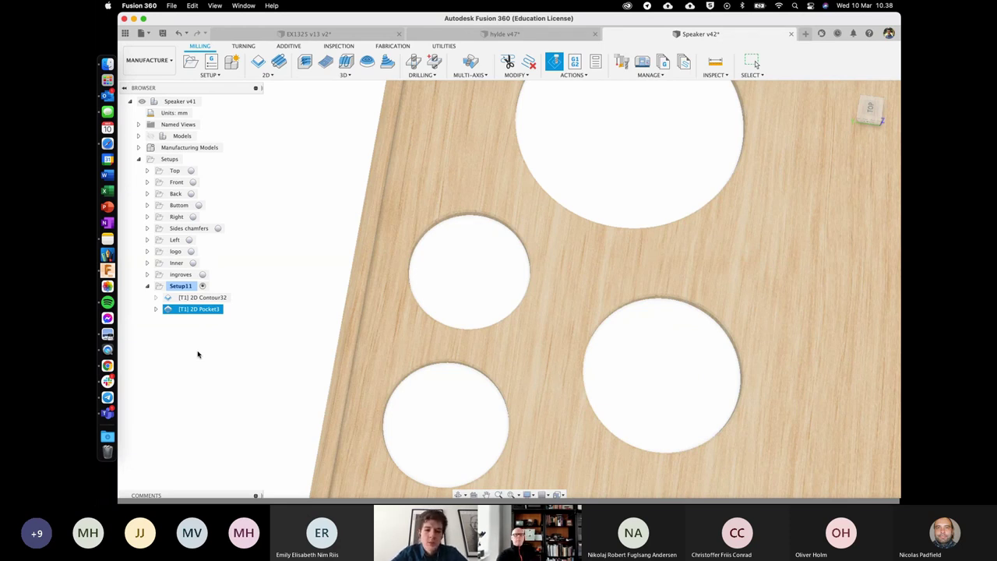
key("Escape")
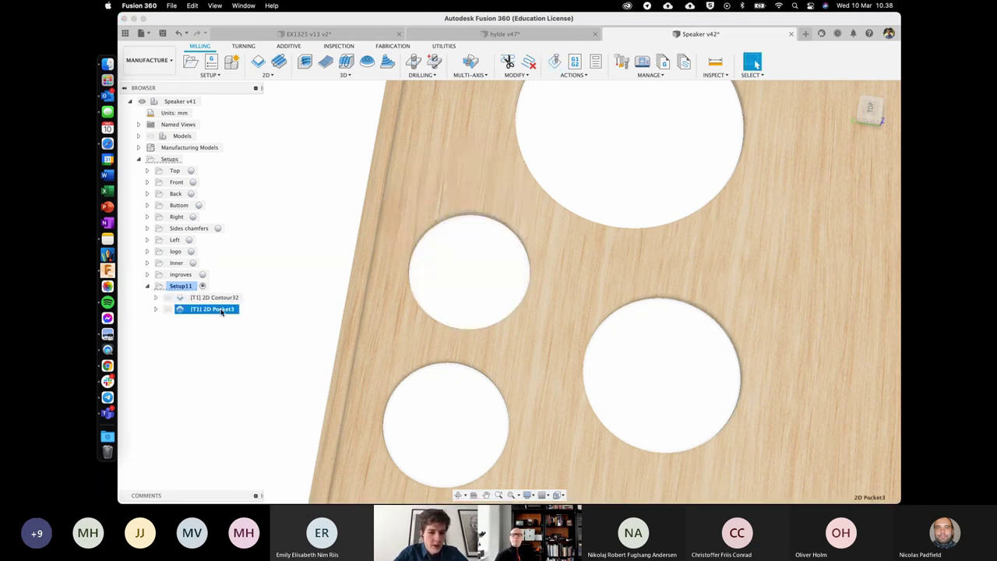
Step: Delete the 2D Pocket operation from Setup11
left_click(221, 310)
key("Delete")
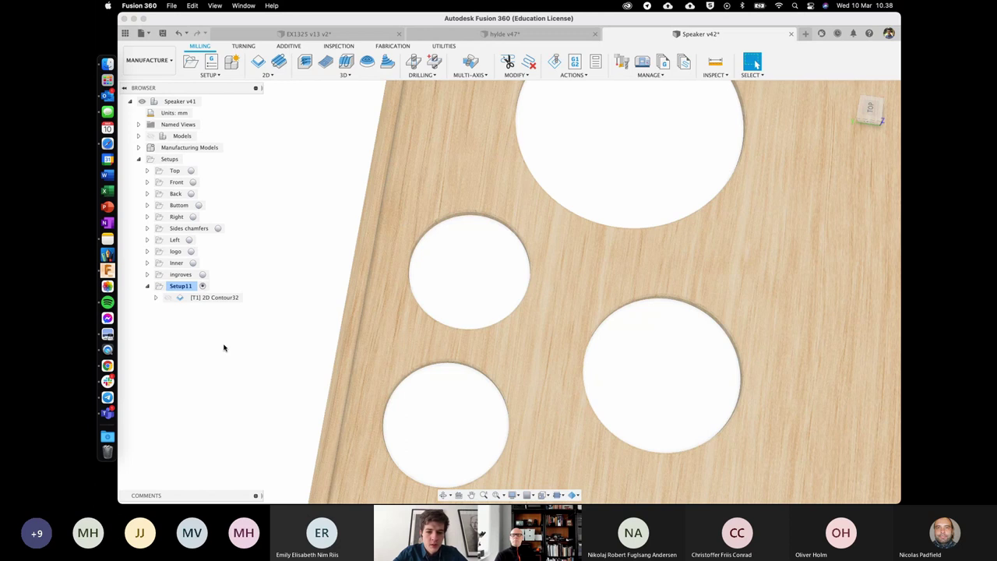
Step: Add the edges of the other four round holes to the 2D Contour operation's contour selection and regenerate the toolpath
scroll(429, 367, "down", 3)
middle_click_drag(429, 367, 328, 316, "shift")
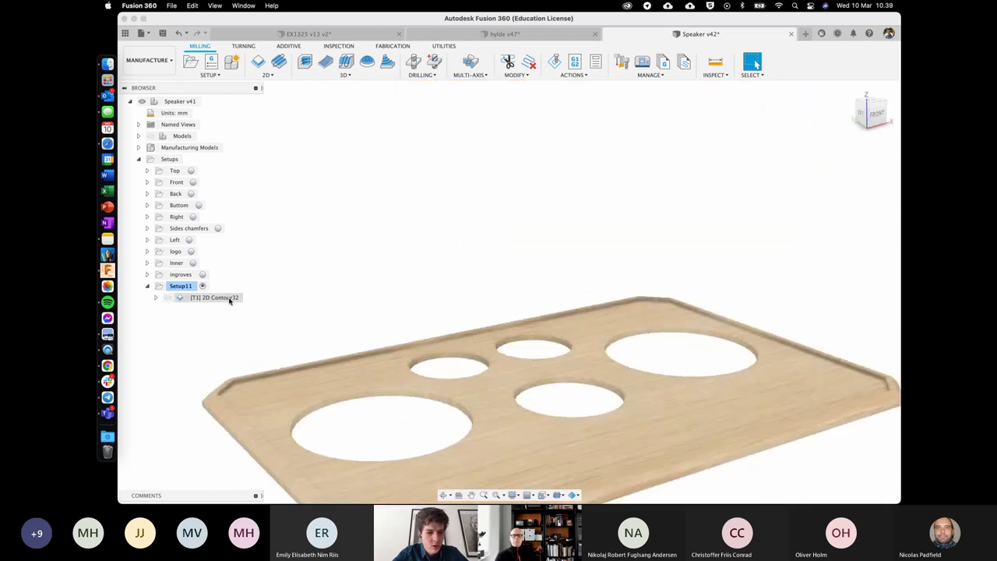
left_click(217, 298)
right_click(218, 298)
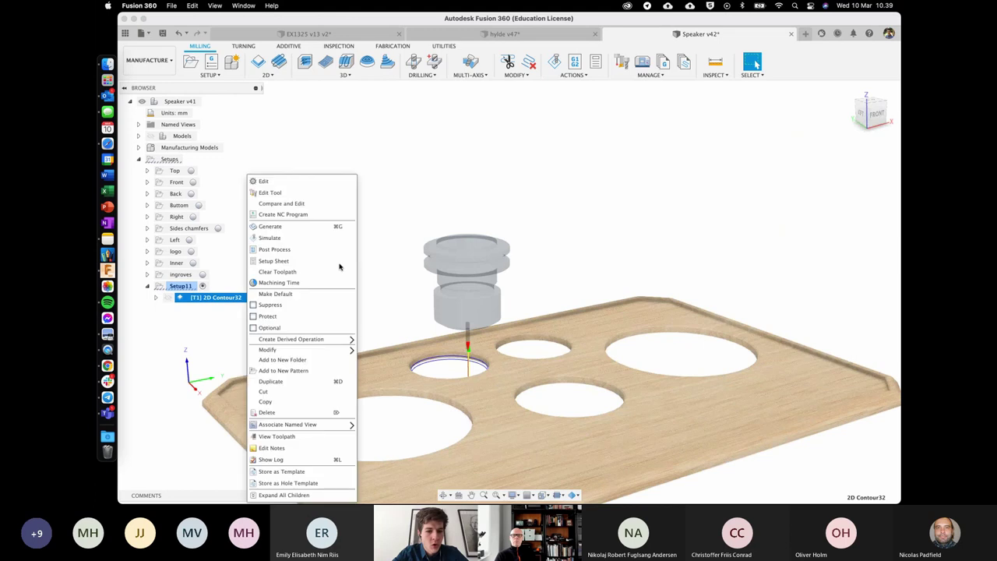
left_click(290, 183)
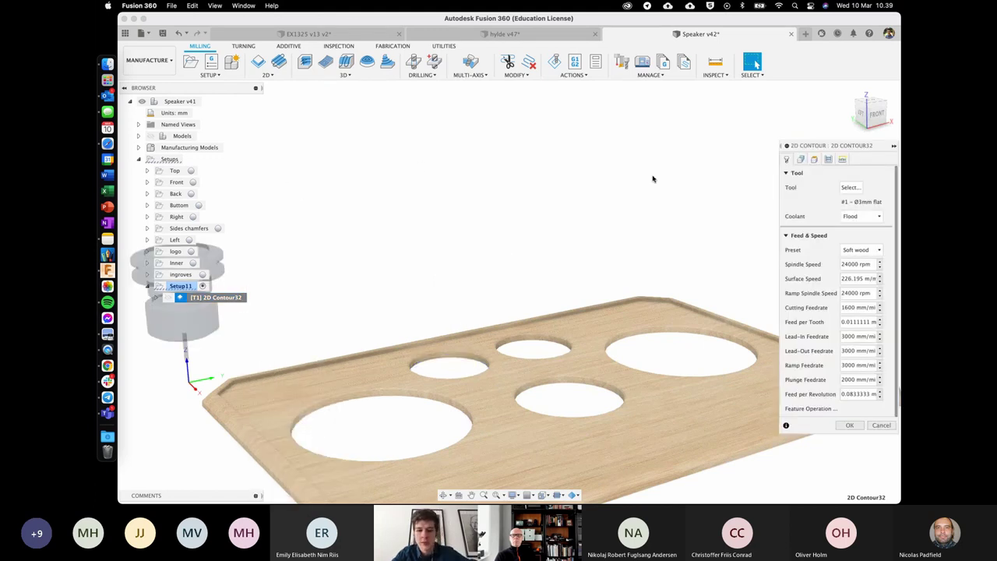
left_click(802, 160)
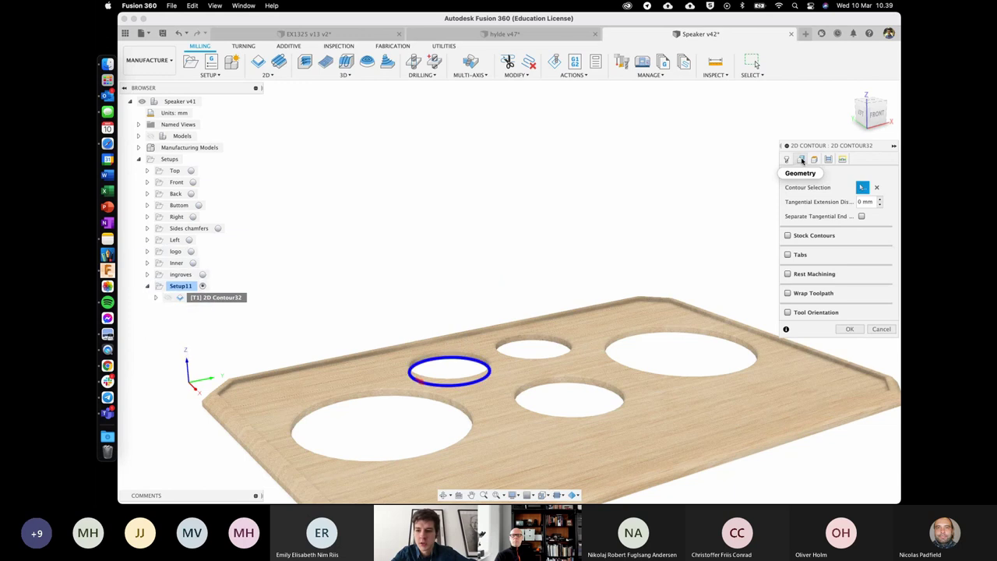
left_click(530, 340)
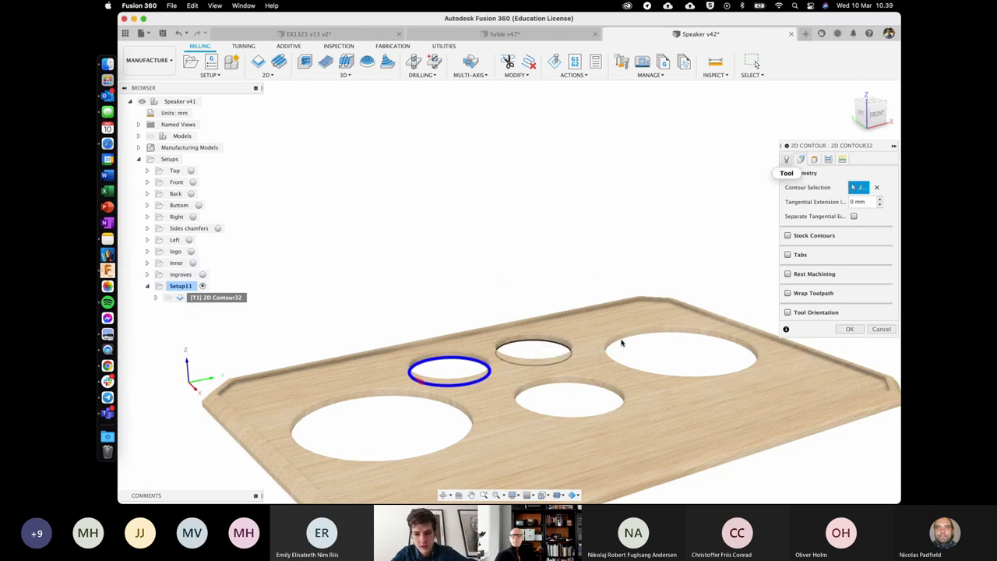
left_click(600, 373)
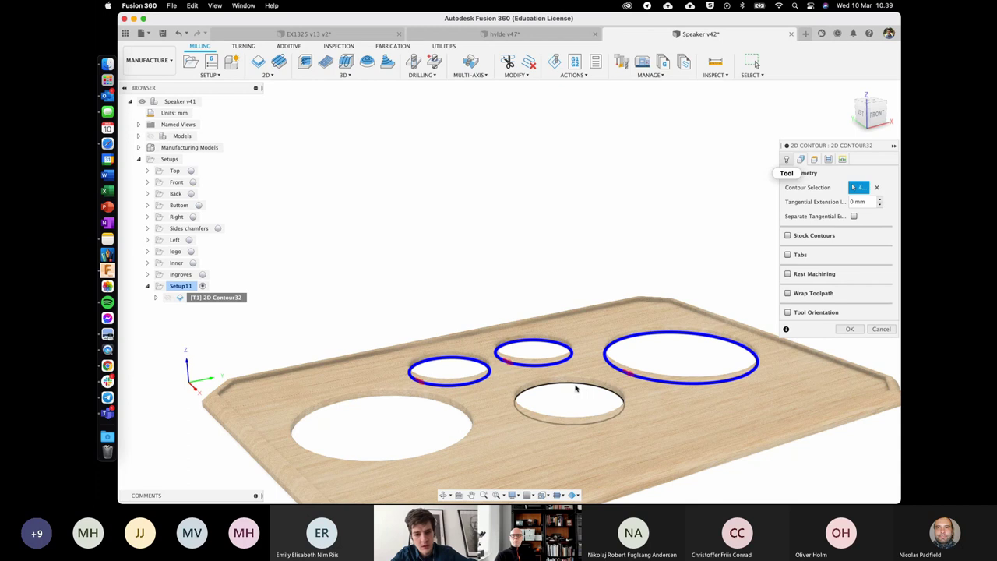
left_click(581, 390)
left_click(441, 405)
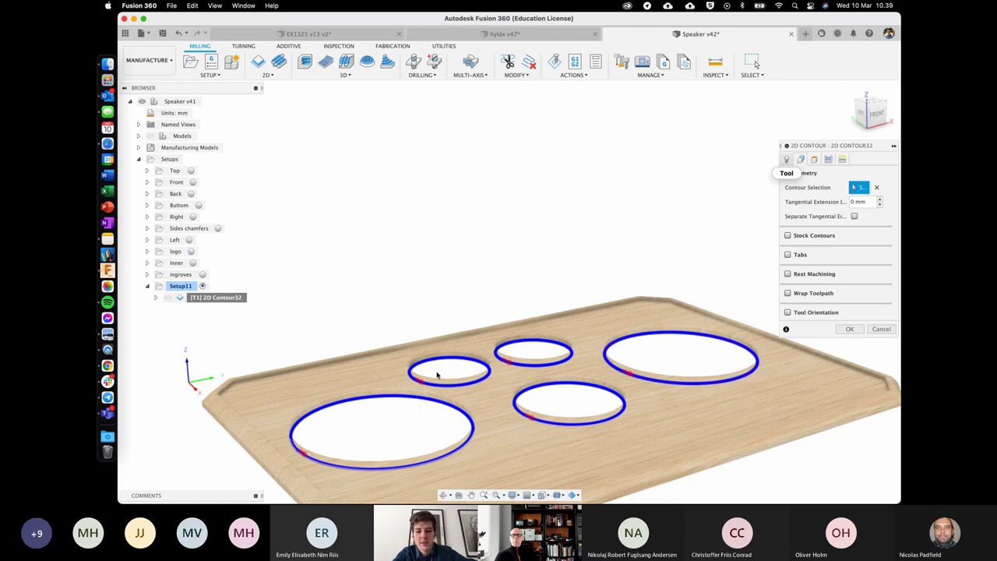
left_click(855, 329)
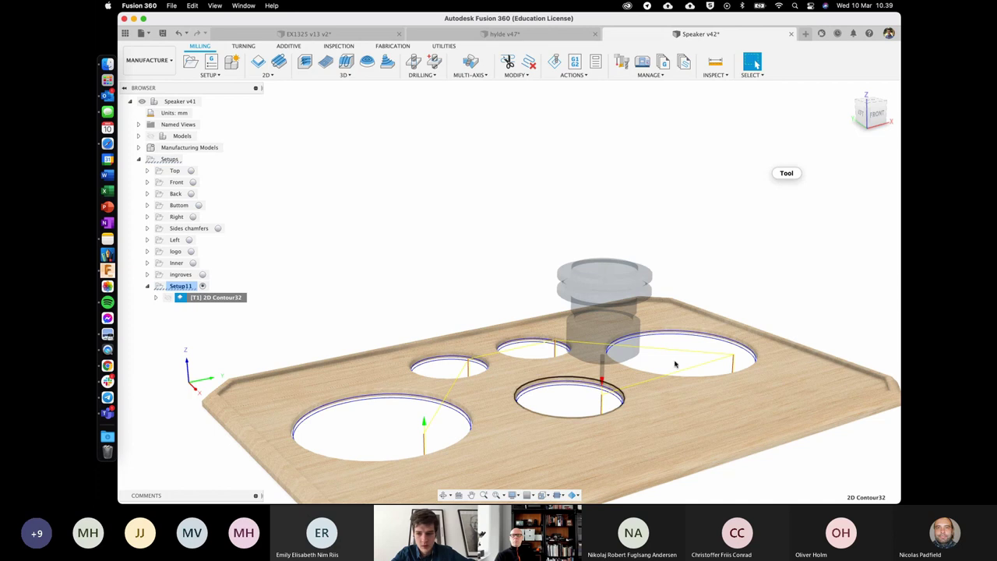
left_click(413, 286)
scroll(412, 285, "down", 3)
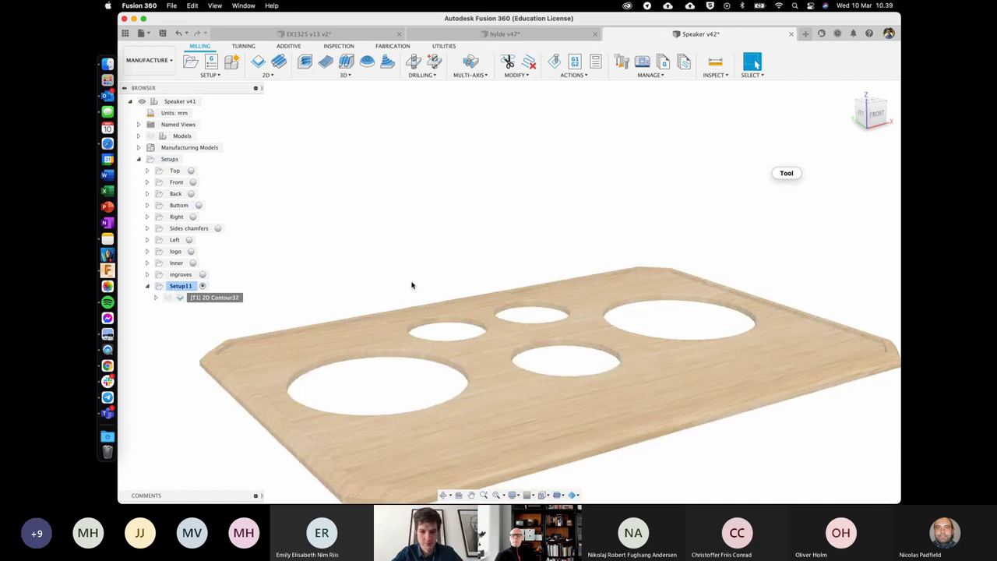
scroll(412, 286, "up", 3, "shift")
scroll(438, 244, "down", 3)
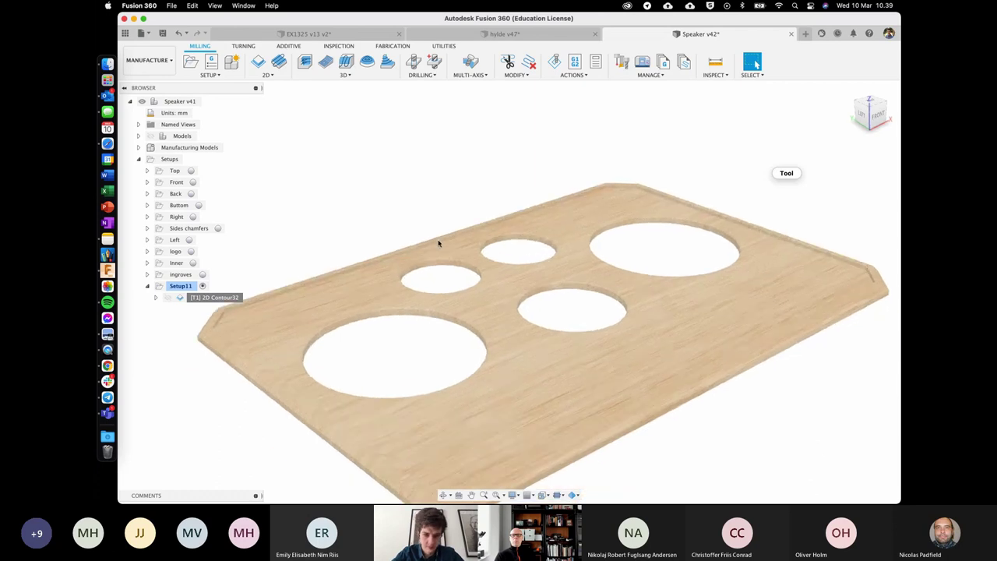
left_click(553, 63)
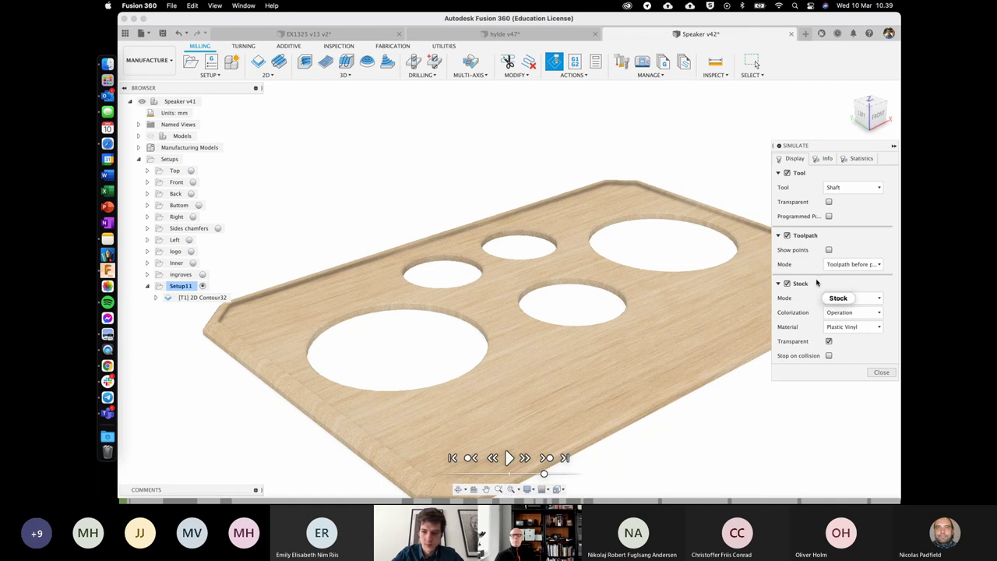
left_click(788, 283)
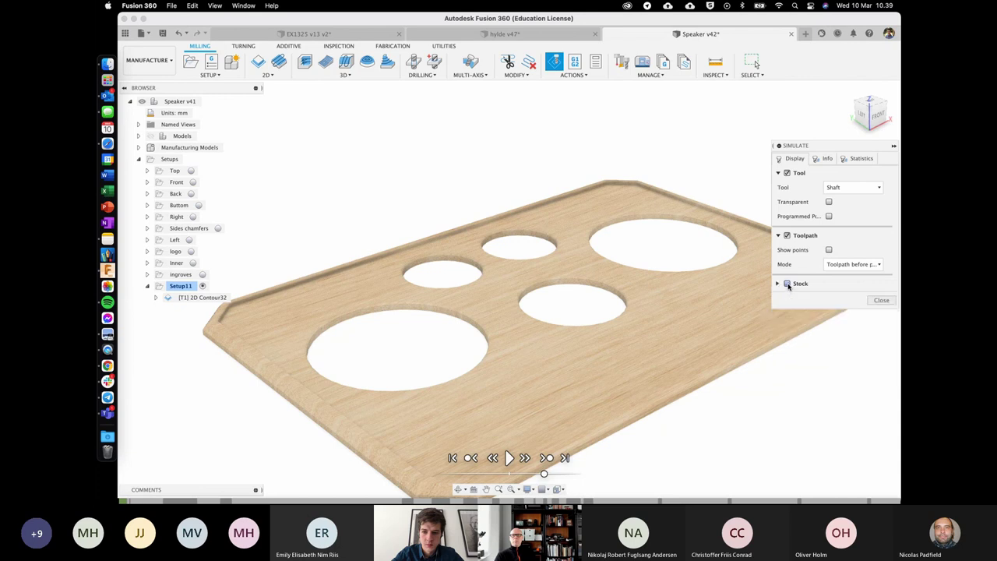
left_click(788, 283)
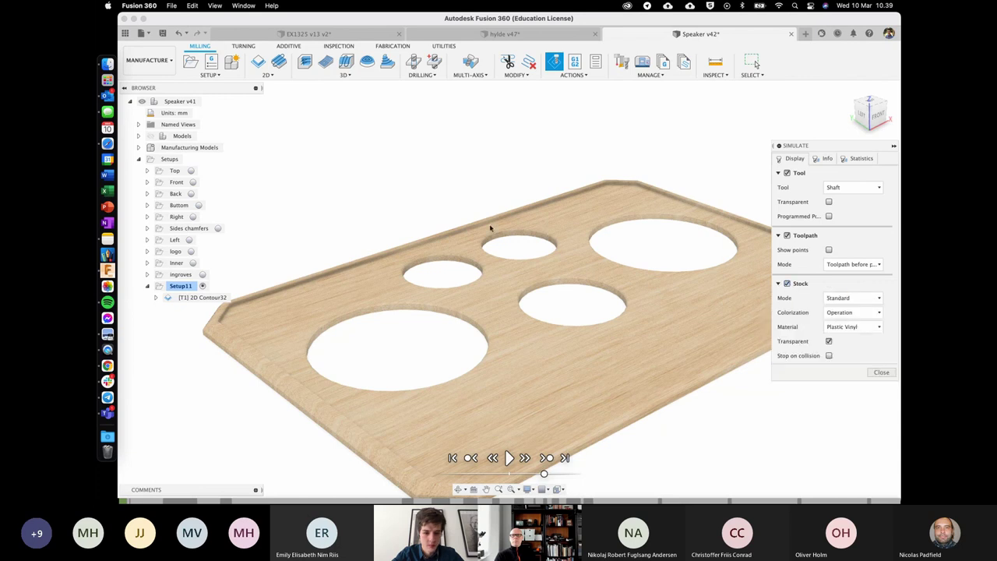
scroll(490, 227, "down", 1)
middle_click_drag(530, 459, 490, 444)
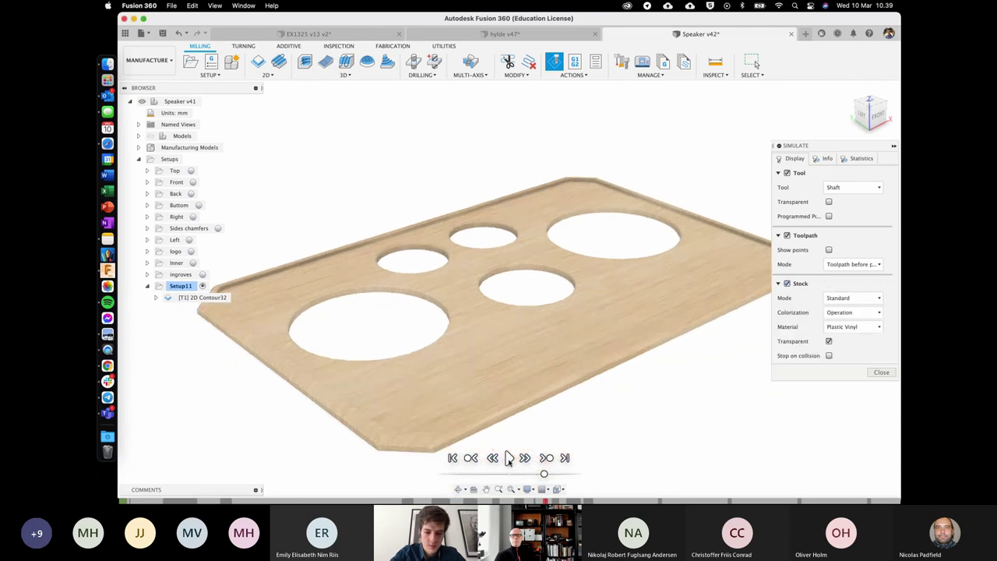
left_click(508, 458)
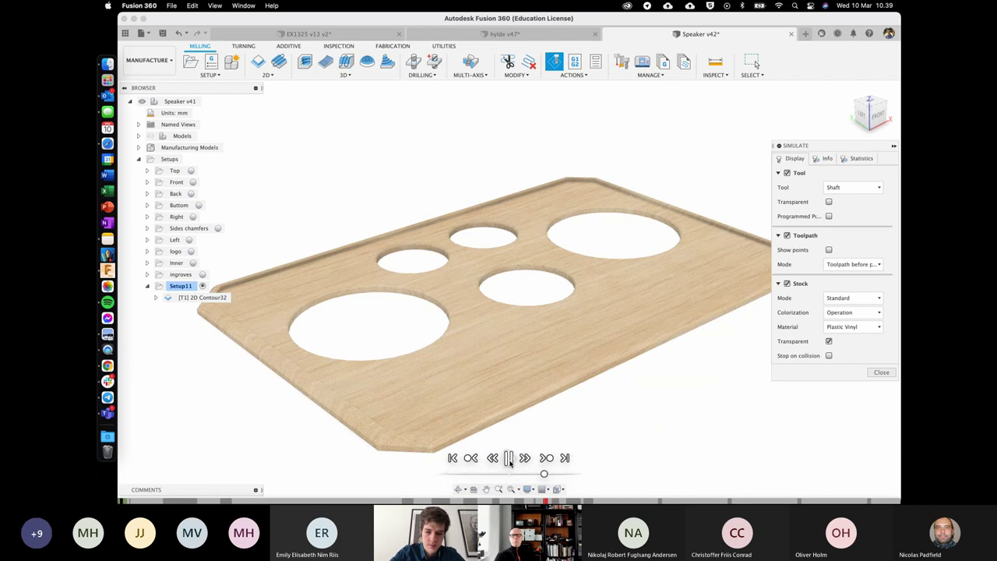
left_click(509, 459)
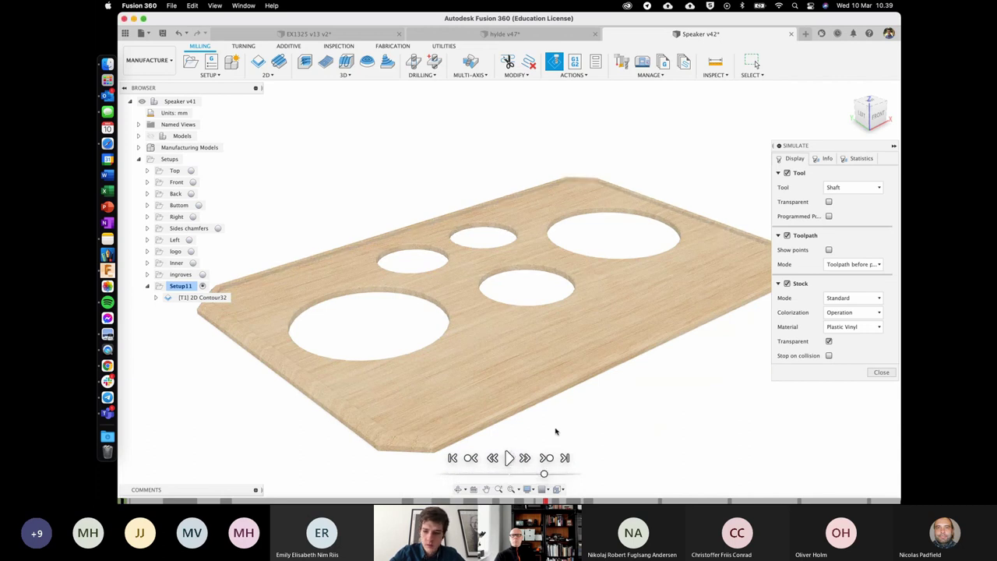
middle_click_drag(560, 384, 581, 352)
scroll(580, 353, "down", 2)
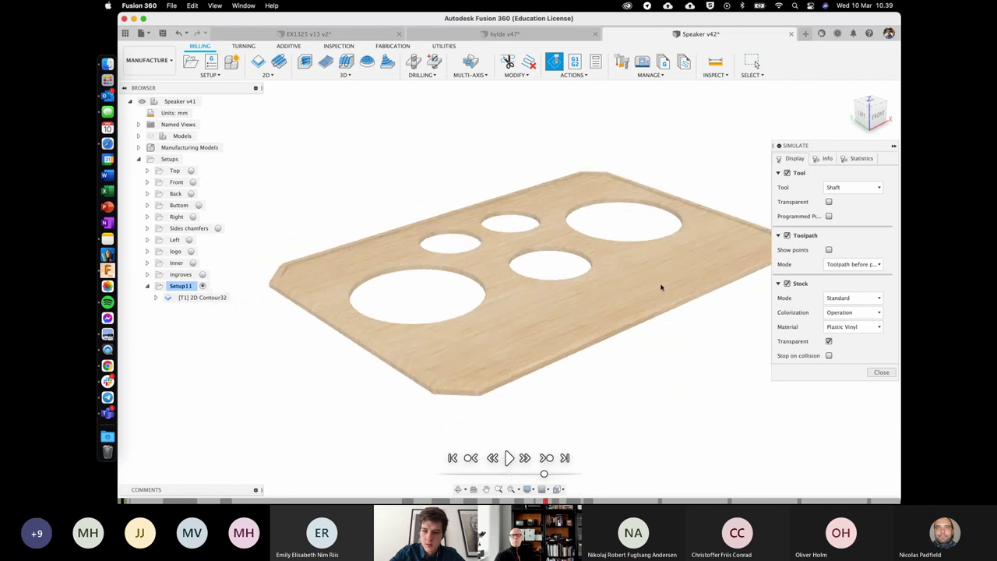
left_click(882, 372)
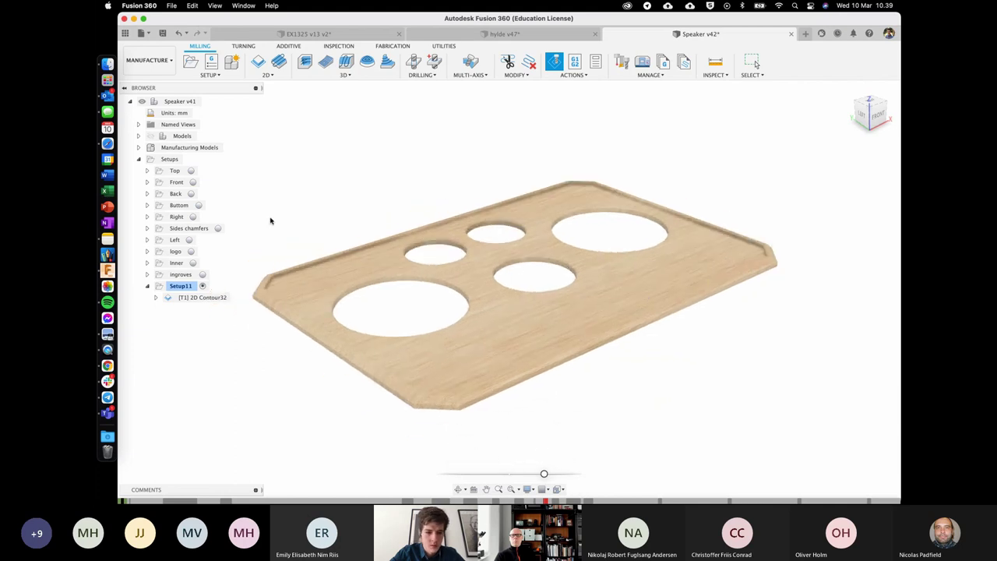
Step: Run the machining simulation of the 2D Contour operation cutting all five round holes in the panel
left_click(215, 298)
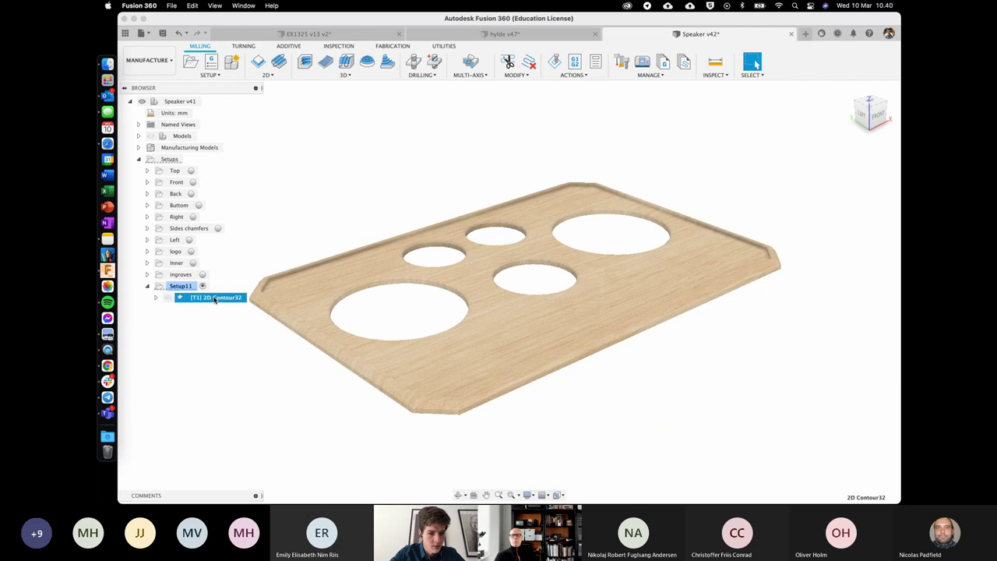
left_click(554, 63)
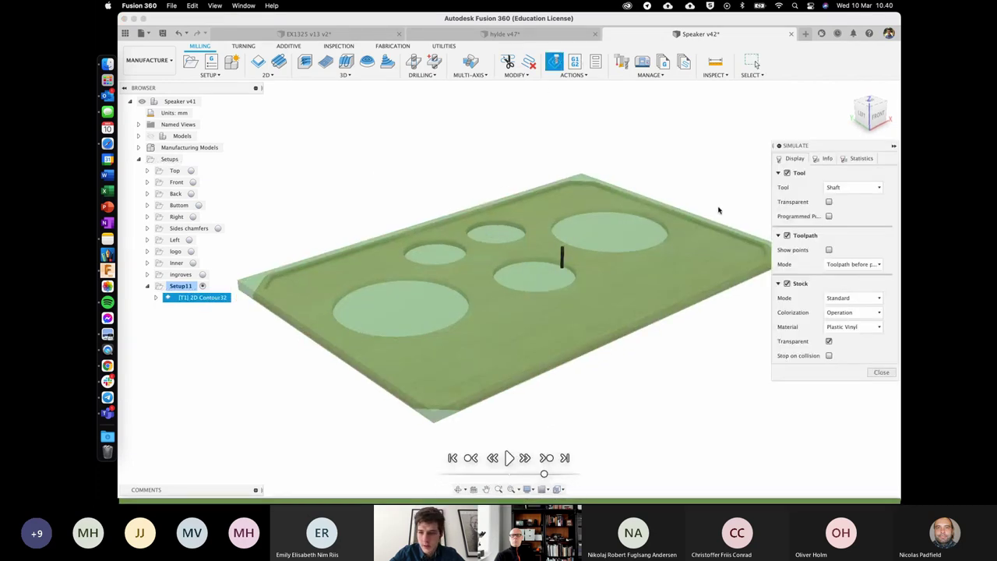
left_click(508, 458)
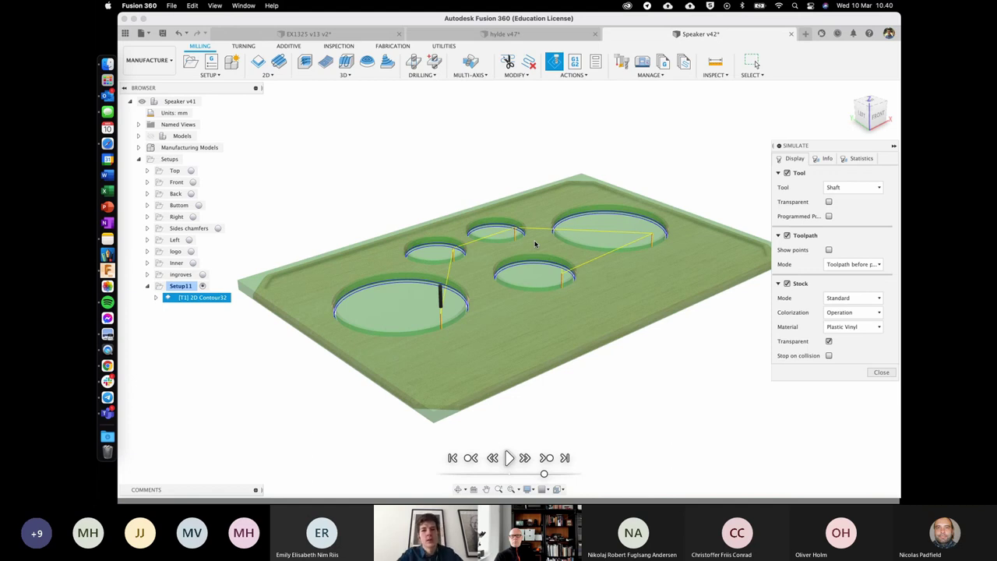
left_click(883, 375)
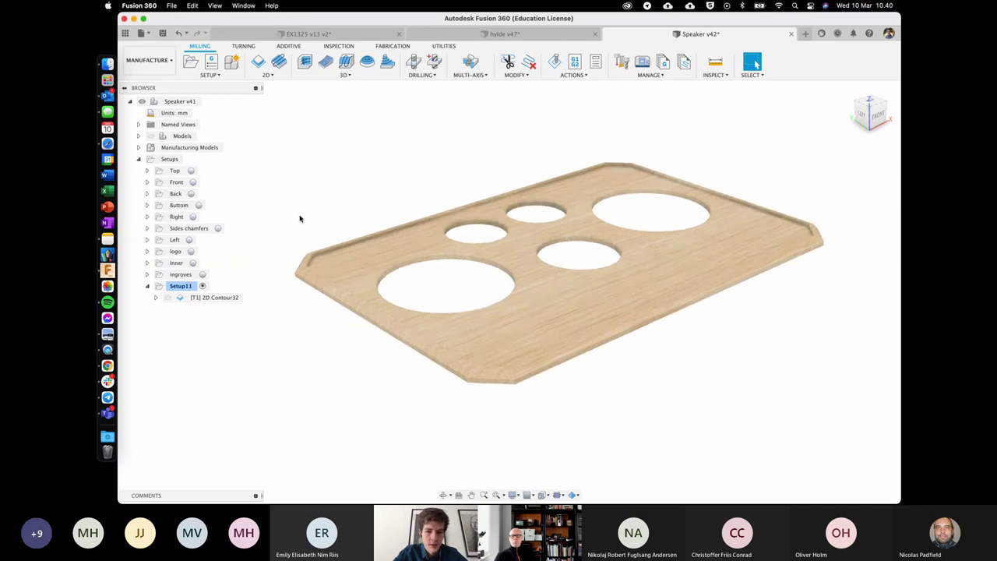
scroll(565, 103, "up", 3)
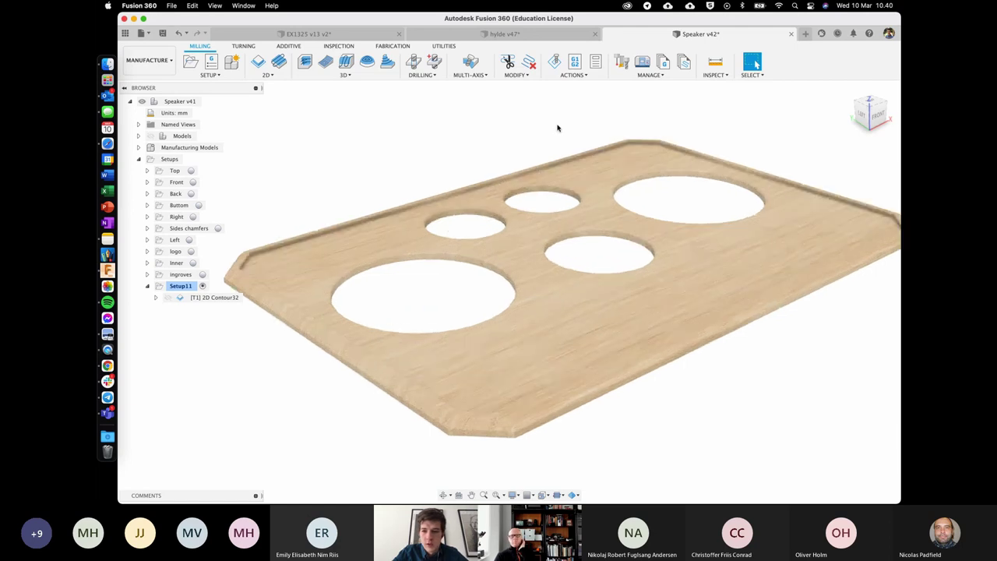
scroll(558, 128, "right", 3)
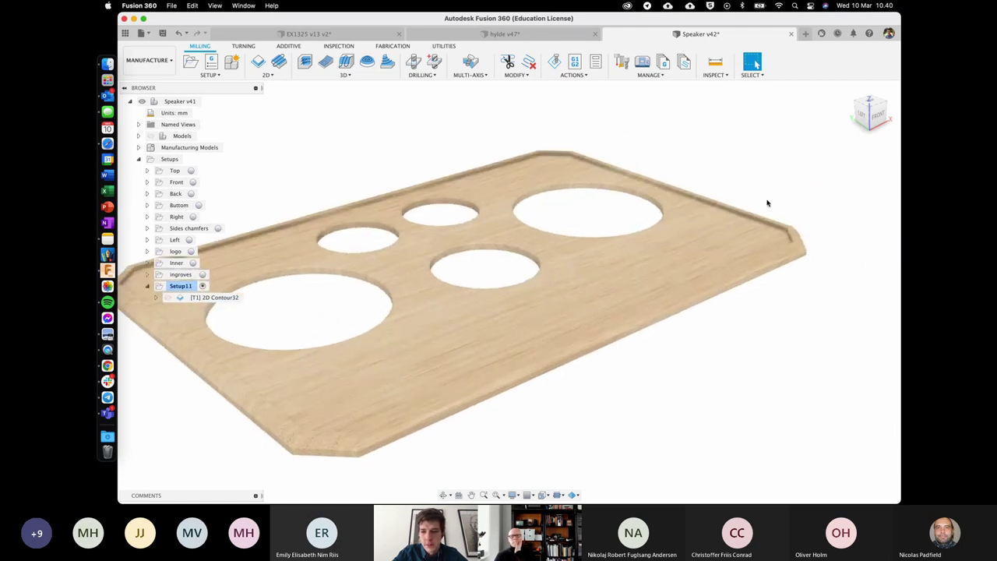
Step: Examine the panel's recessed face and the edges of its rim and outer boundary
left_click(735, 231)
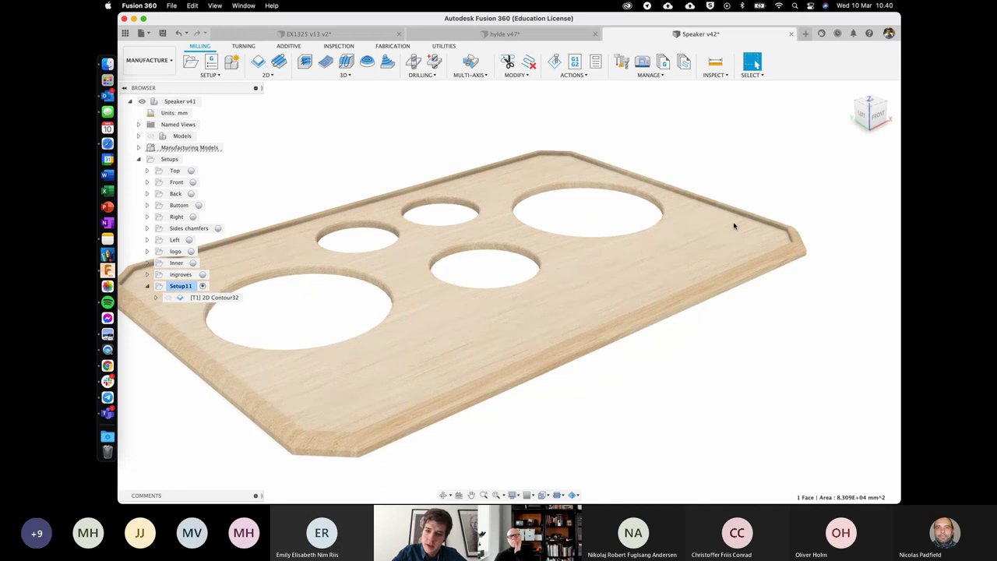
left_click(735, 207)
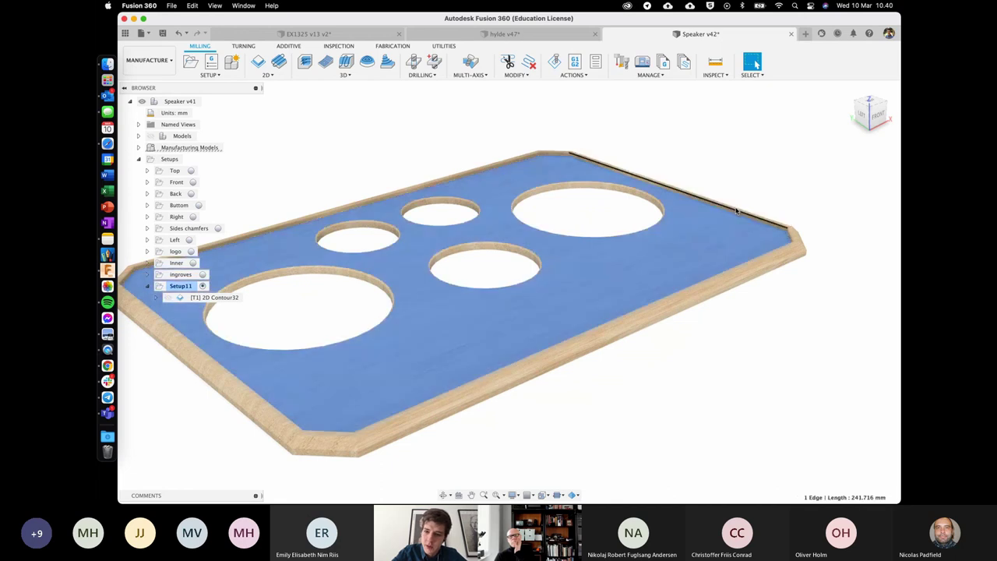
left_click(726, 227)
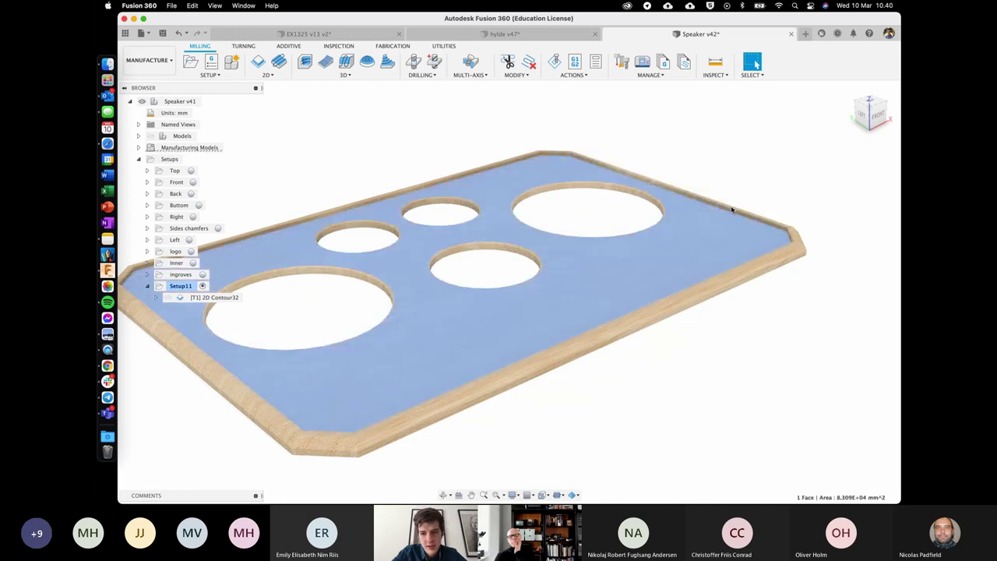
left_click(731, 210)
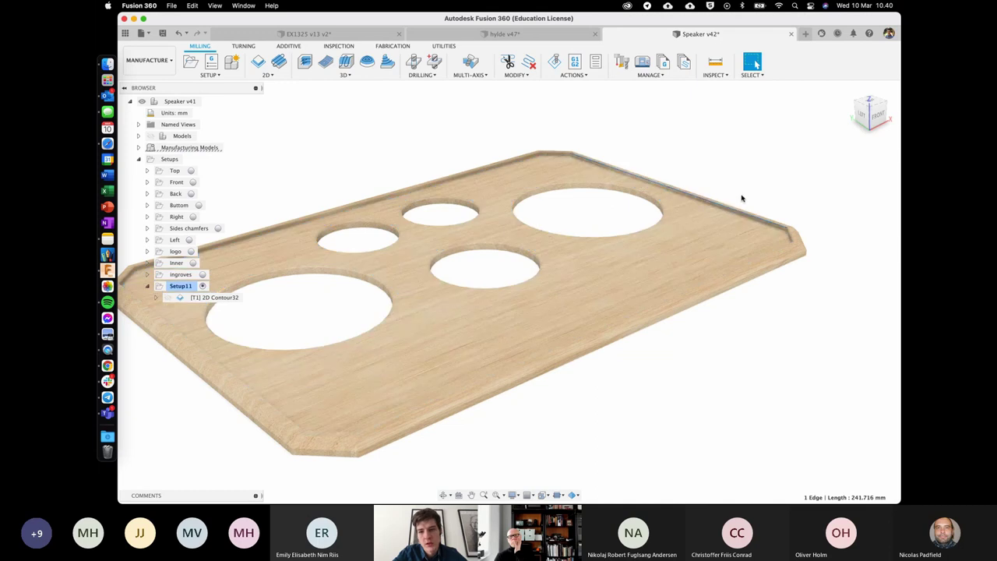
left_click(741, 198)
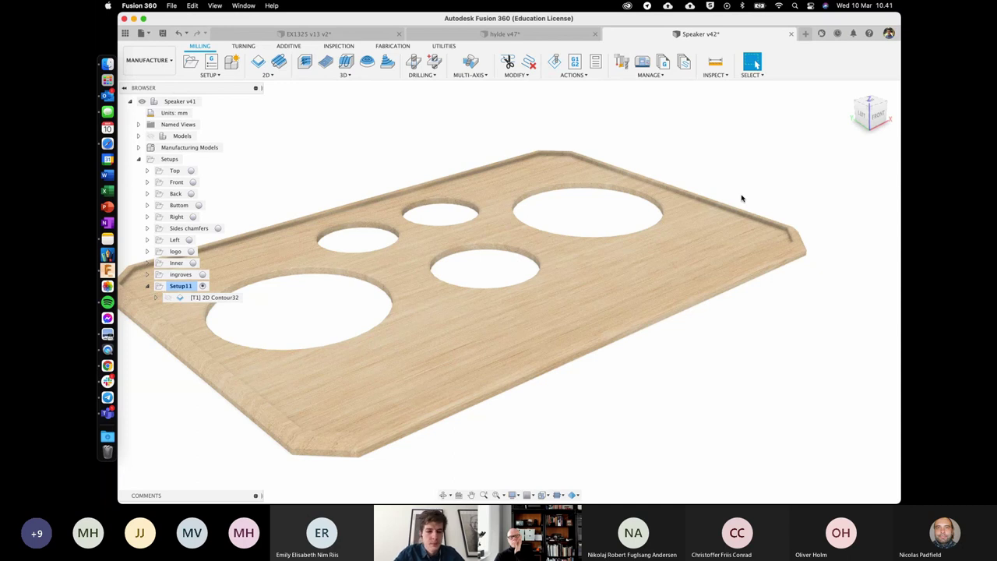
scroll(725, 198, "down", 4)
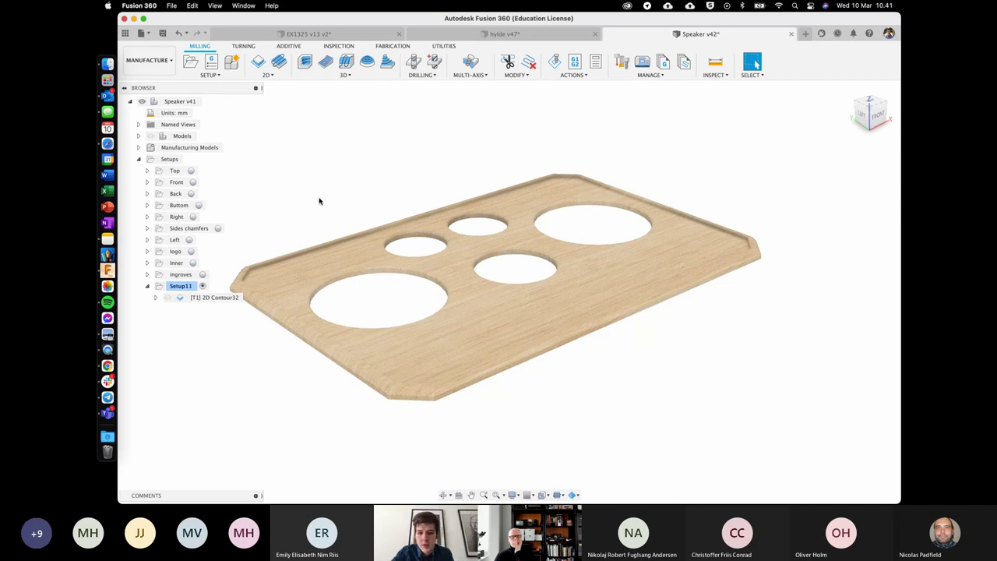
left_click(345, 267)
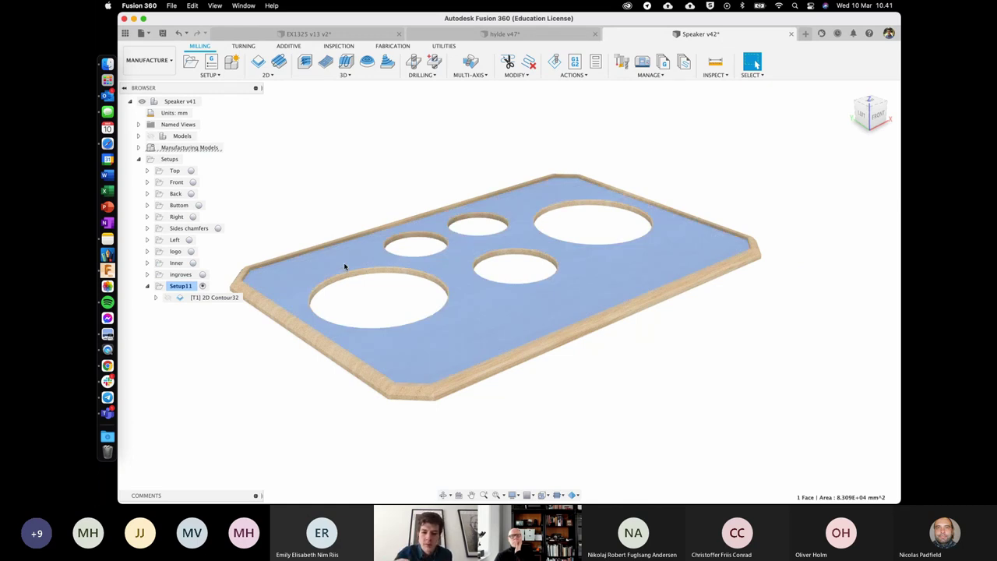
left_click(334, 366)
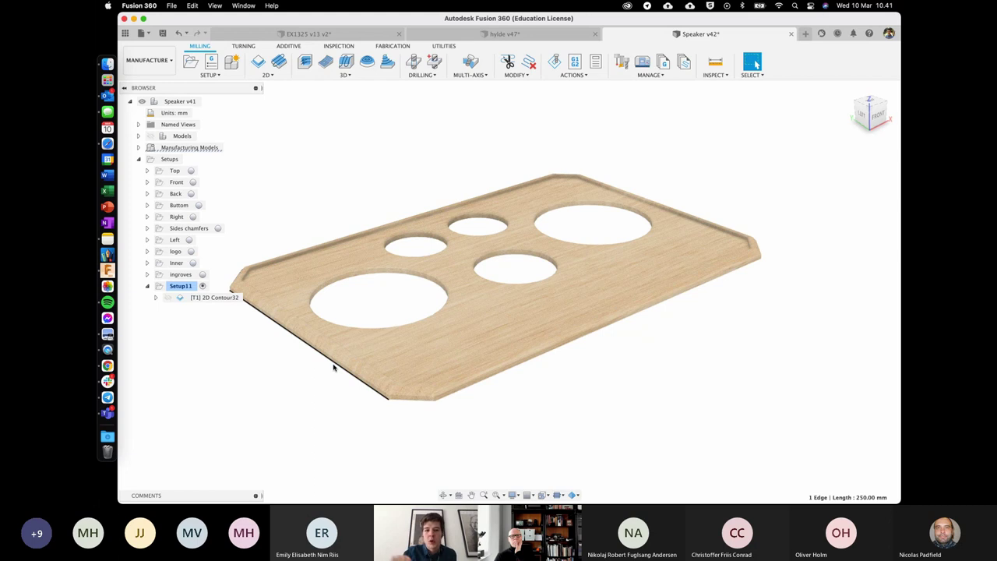
left_click(302, 207)
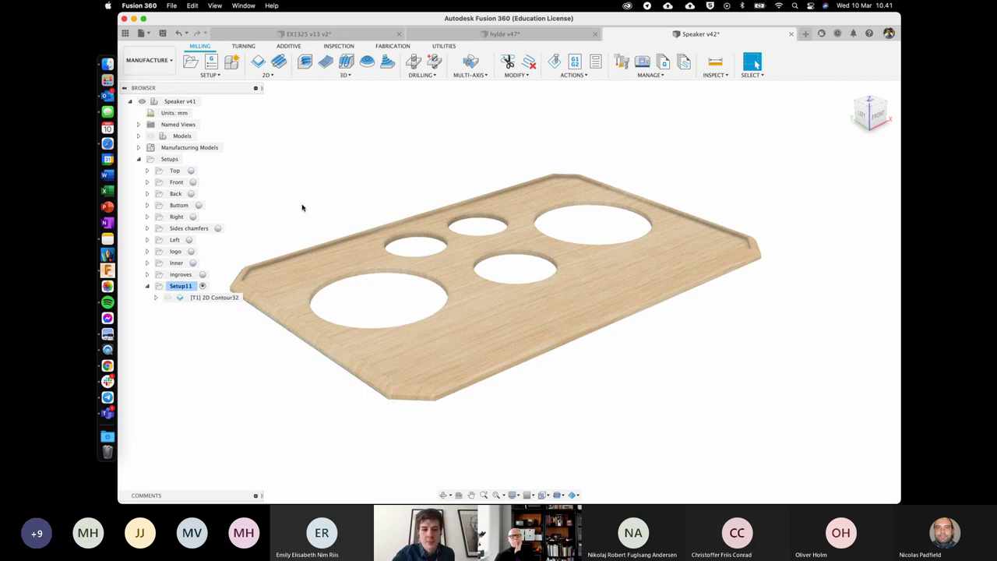
left_click(297, 284)
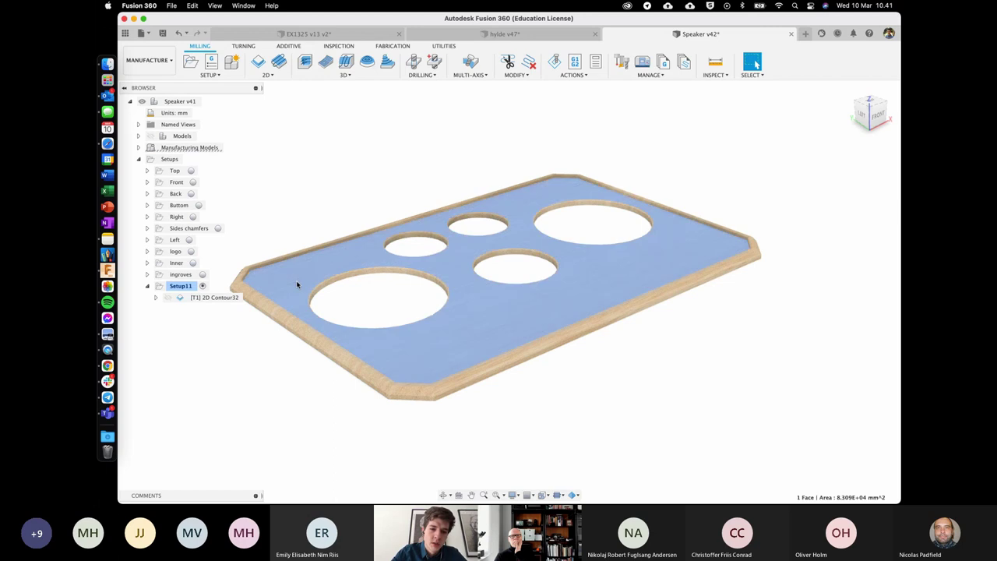
left_click(276, 218)
Step: Start a 2D Adaptive Clearing operation in Setup11 for the panel's recessed face
left_click(270, 74)
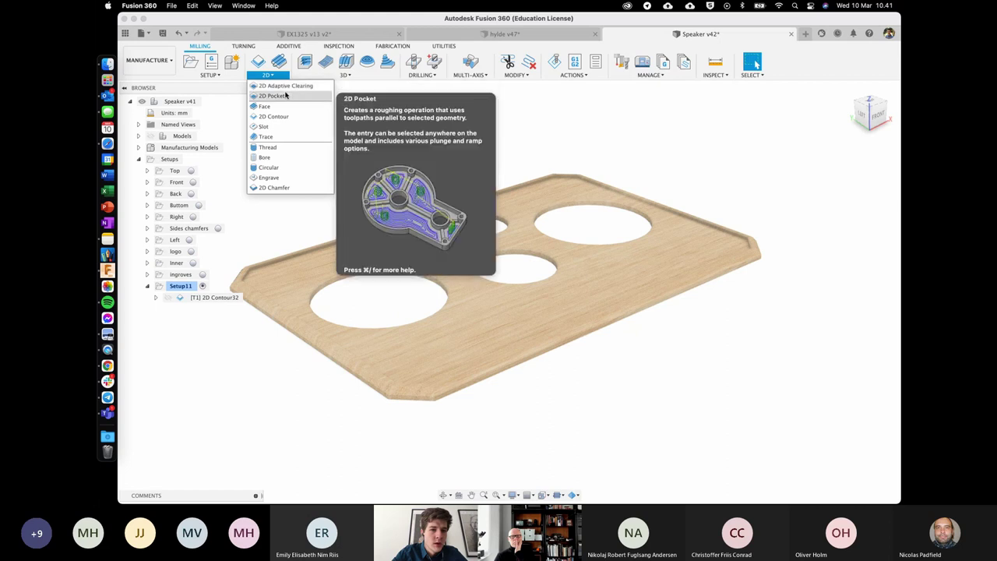
left_click(285, 86)
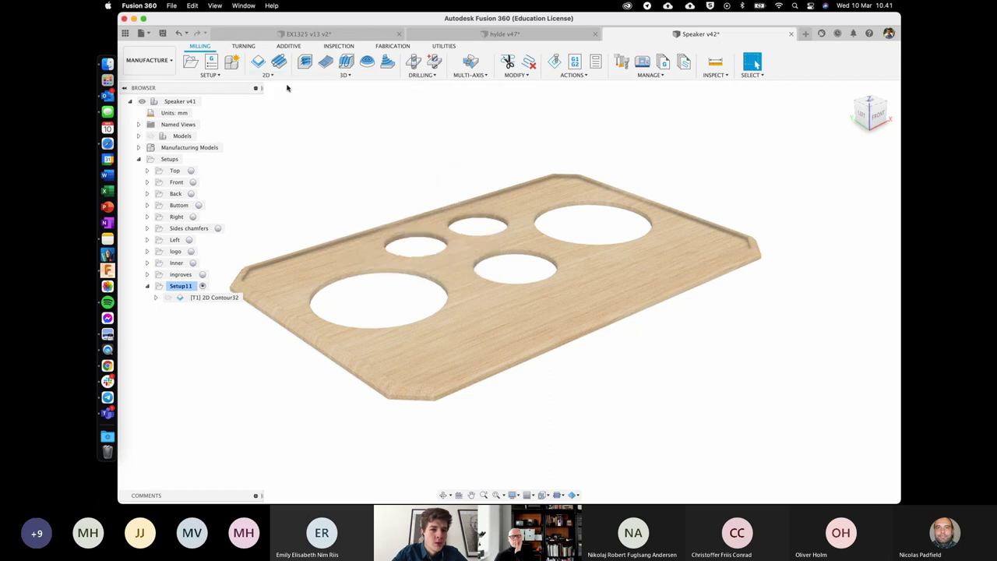
left_click(379, 235)
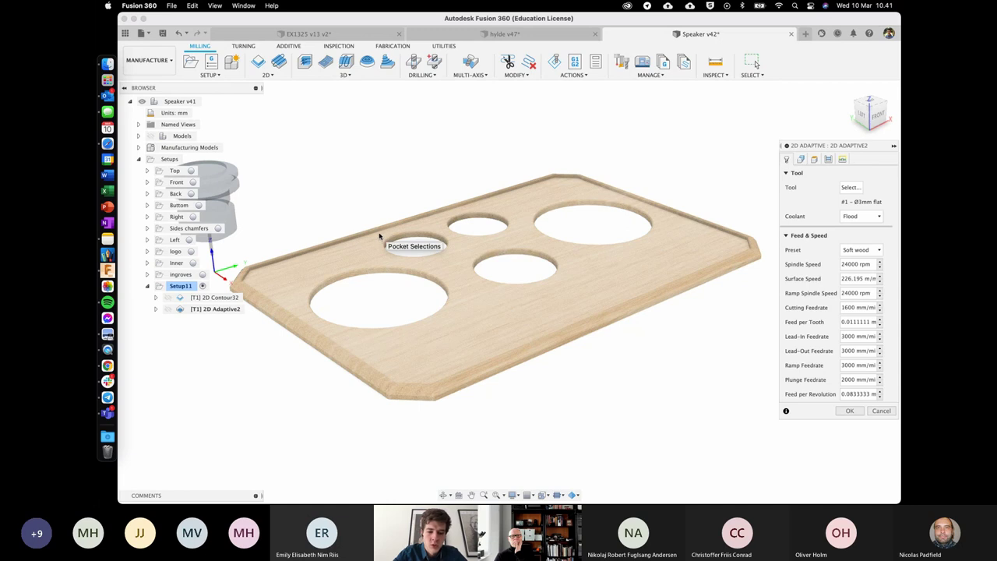
left_click(379, 235)
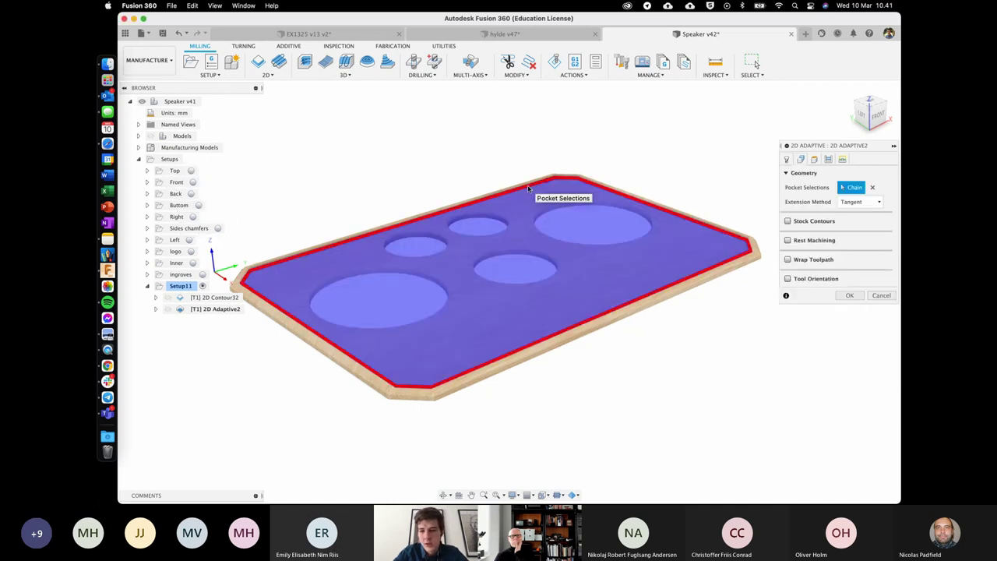
left_click(528, 188)
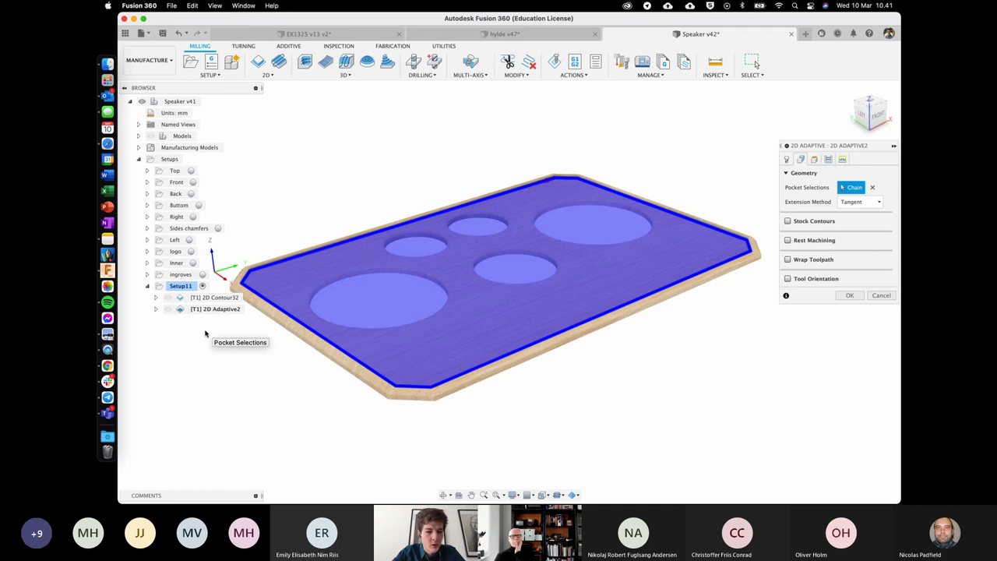
left_click(381, 270)
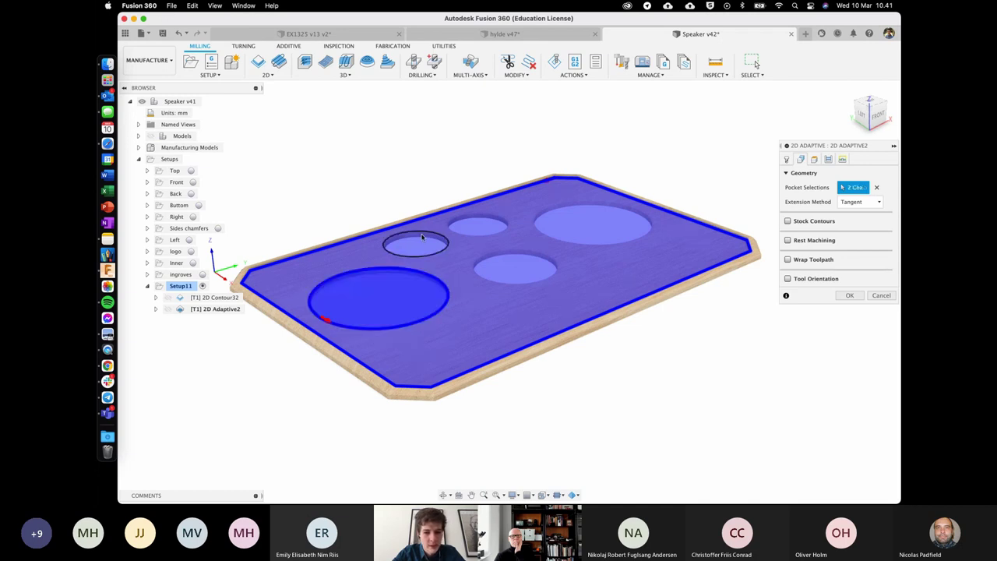
left_click(426, 234)
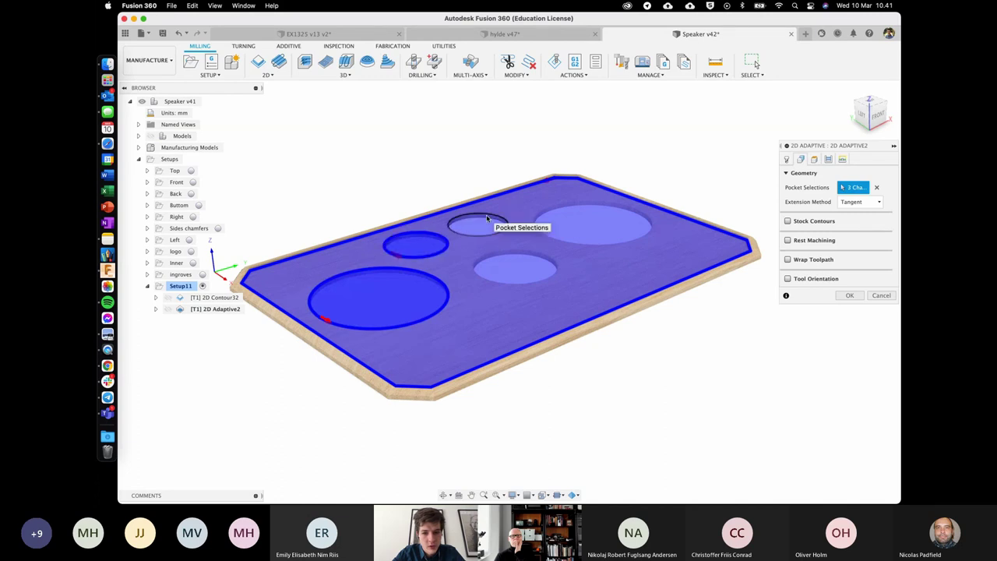
left_click(519, 215)
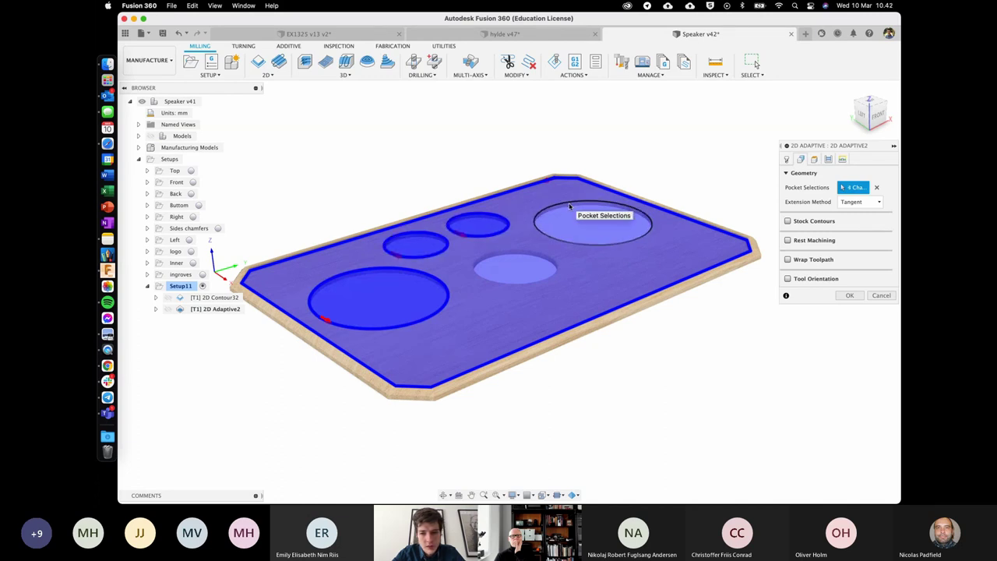
left_click(536, 244)
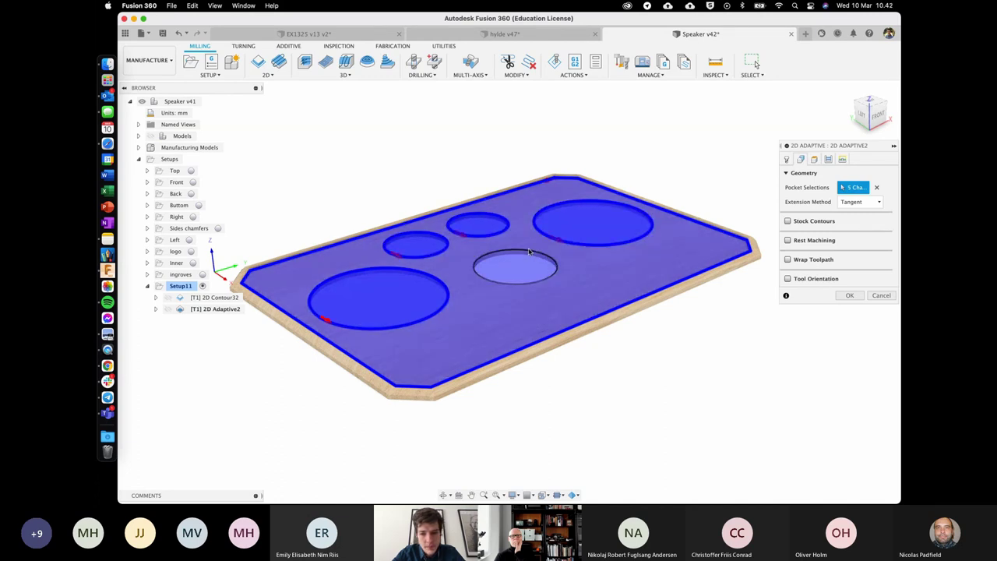
left_click(876, 187)
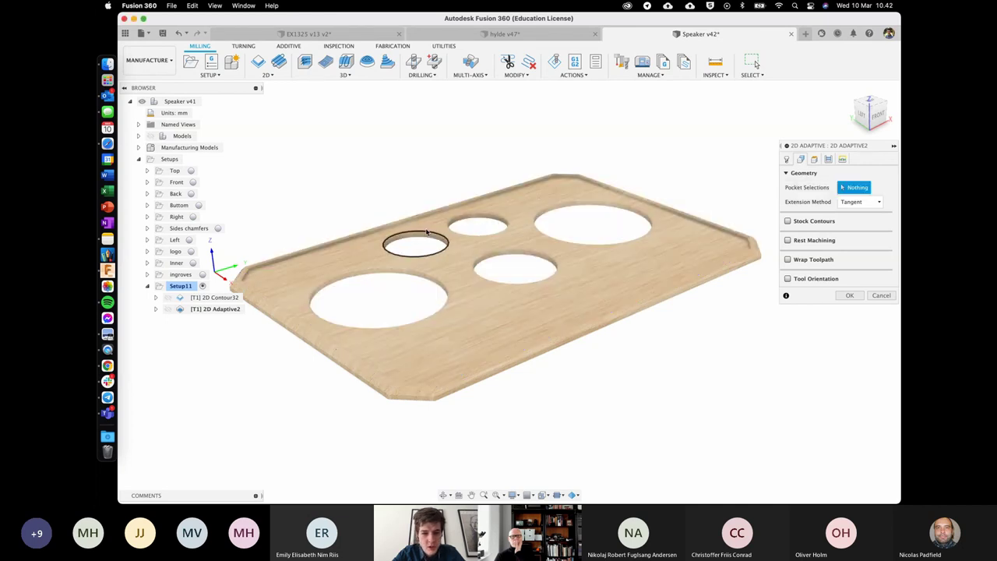
Step: Change the visual style to Shaded with Visible Edges Only so the panel's hole and rim edges can be told apart
scroll(427, 232, "up", 5)
scroll(590, 133, "down", 2)
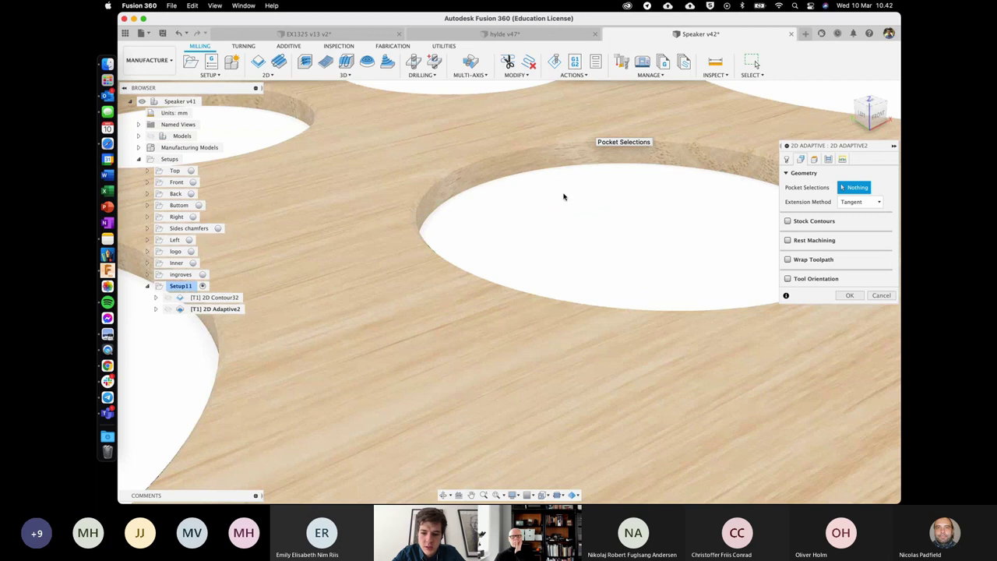
scroll(564, 196, "down", 3)
left_click(514, 495)
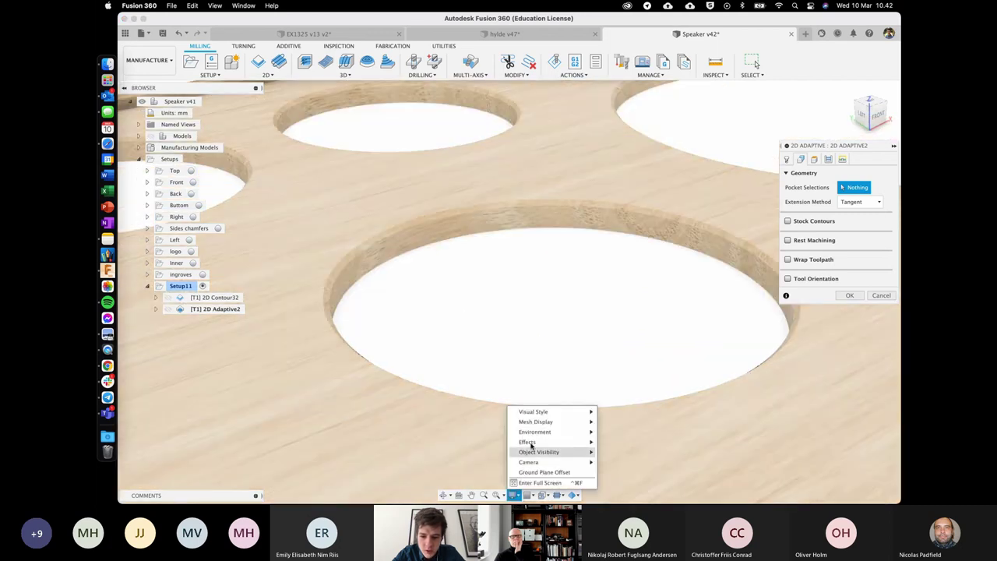
mouse_move(534, 412)
left_click(617, 432)
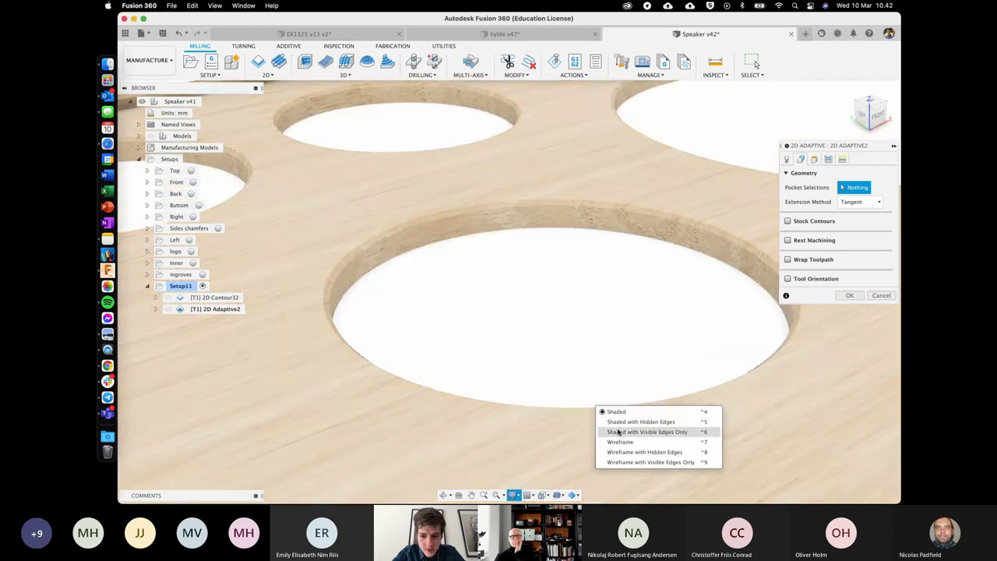
scroll(561, 265, "down", 3)
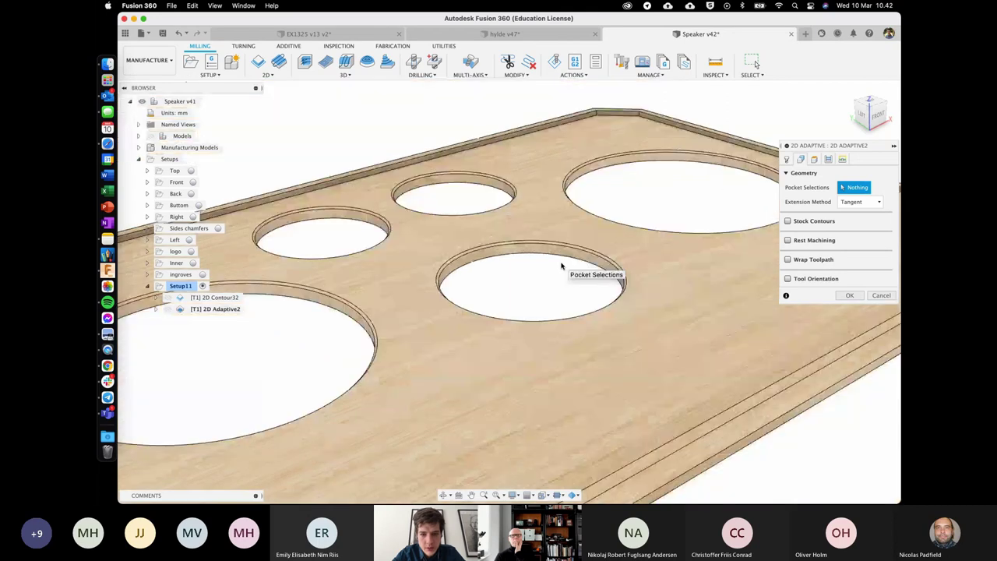
Step: Select the upper edges of all five round holes and the inner outline of the rim as the adaptive clearing's pocket selections
left_click(549, 248)
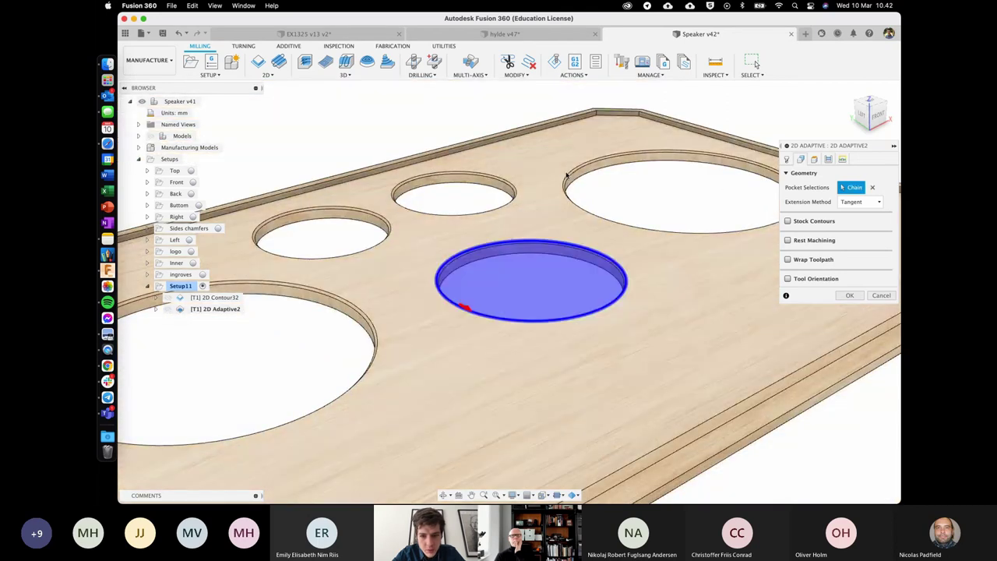
left_click(566, 176)
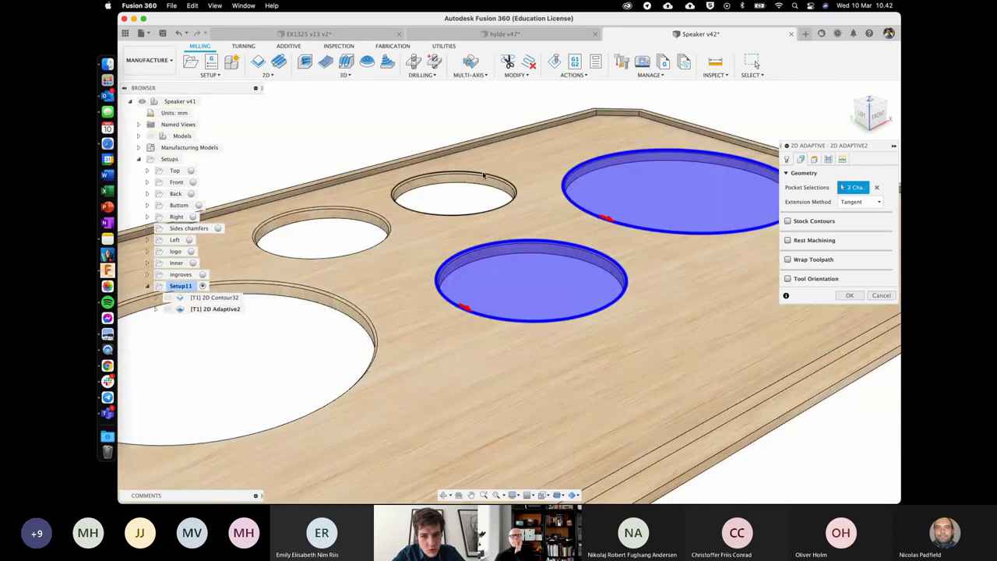
left_click(365, 208)
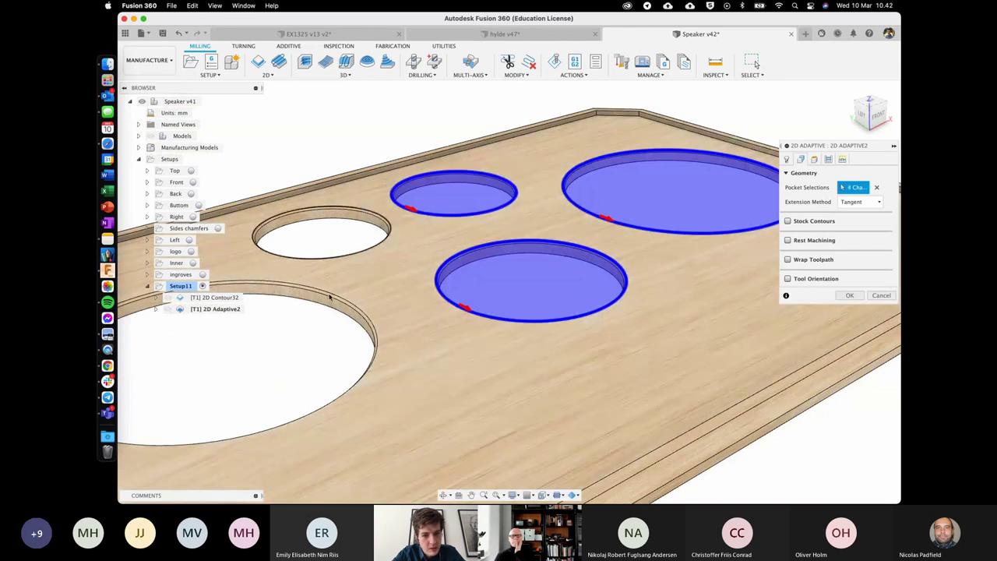
left_click(330, 296)
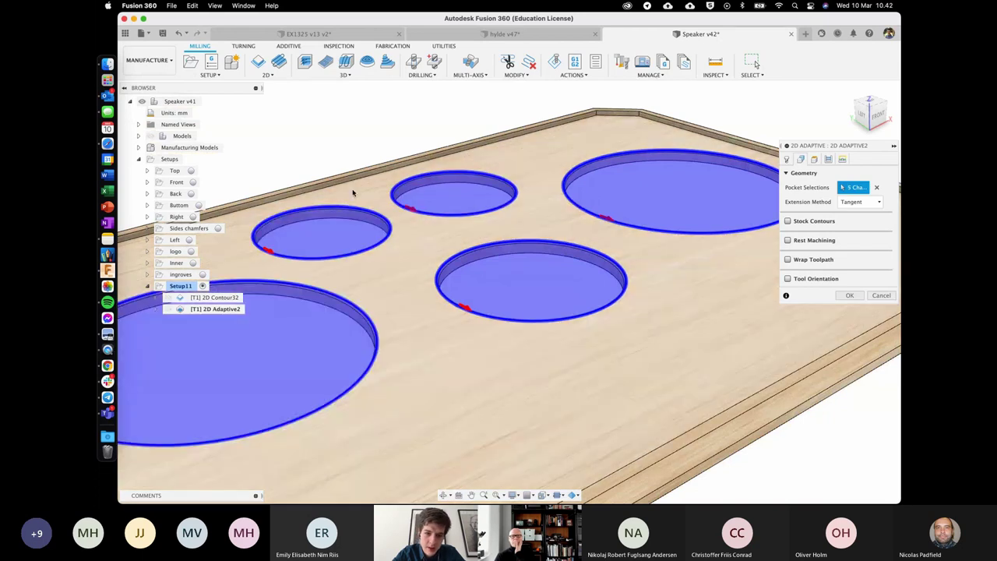
scroll(351, 185, "down", 3)
left_click(350, 185)
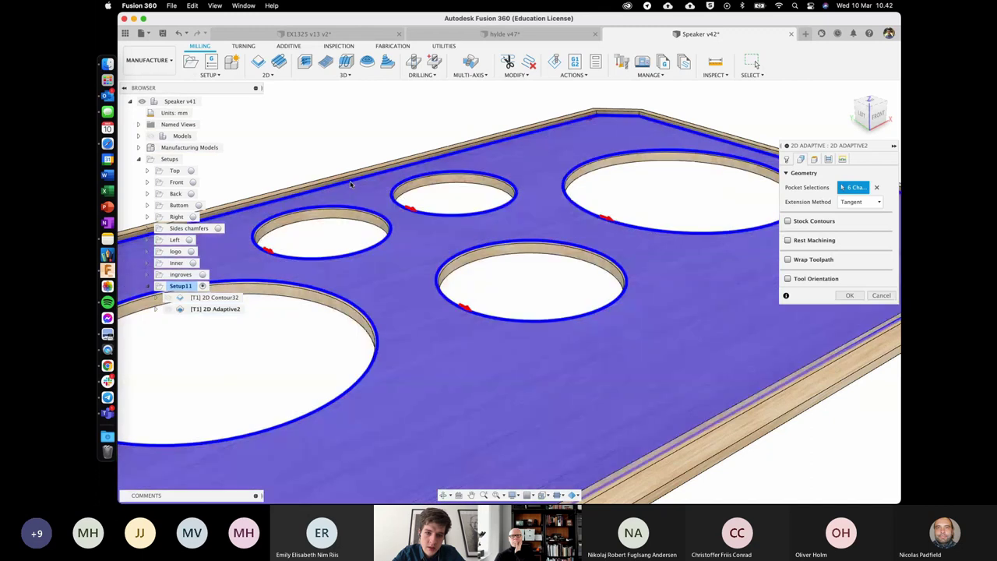
Step: Review the geometry, heights and passes of the 2D Adaptive operation with six pocket chains selected and generate its toolpath
key("F6")
scroll(351, 186, "left", 2)
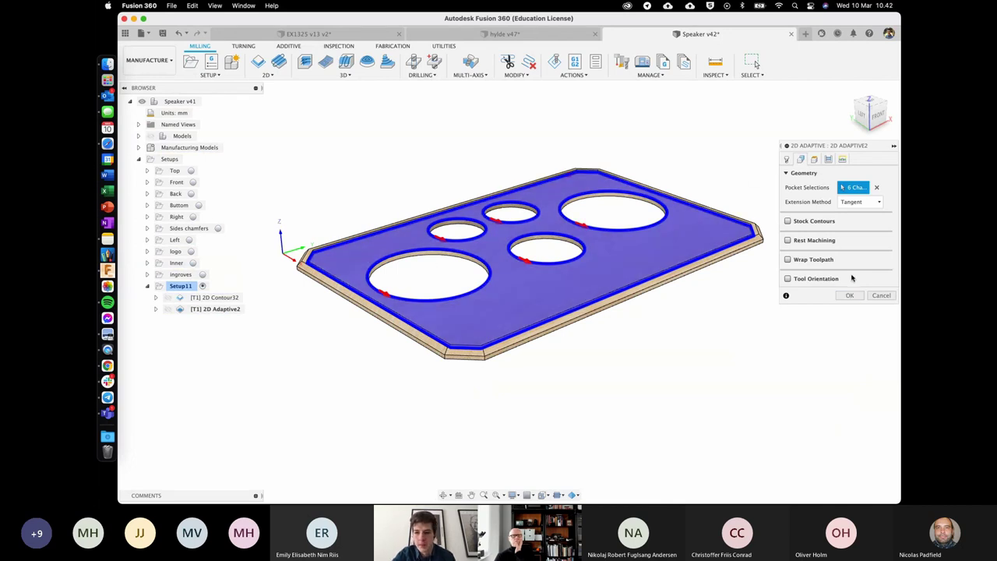
left_click(788, 160)
left_click(814, 160)
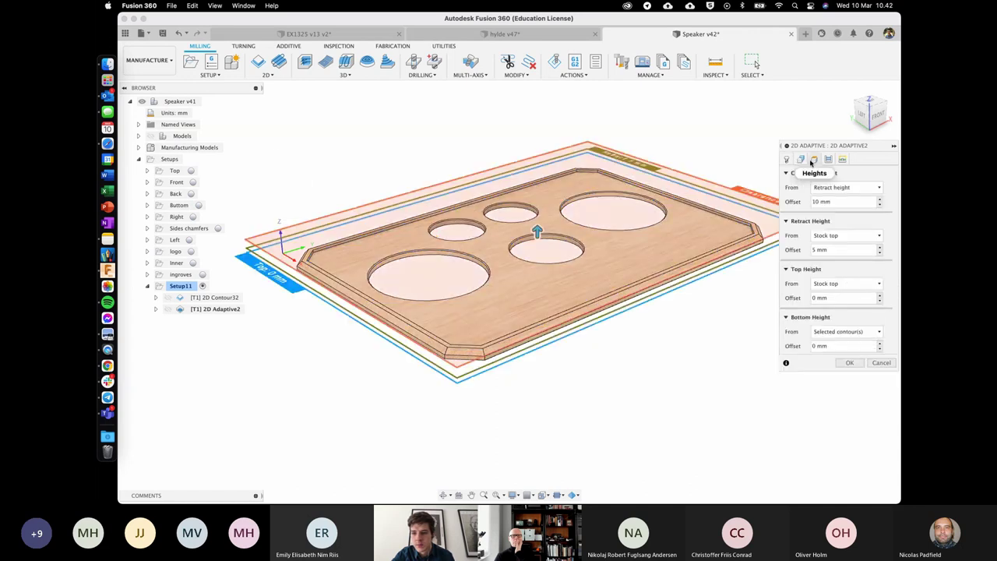
left_click(800, 160)
left_click(829, 159)
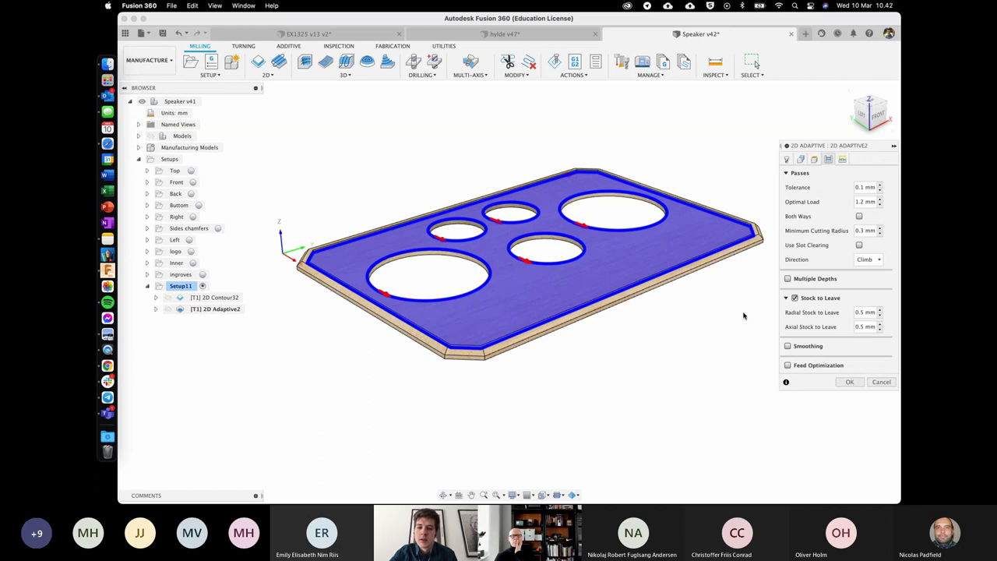
left_click(846, 381)
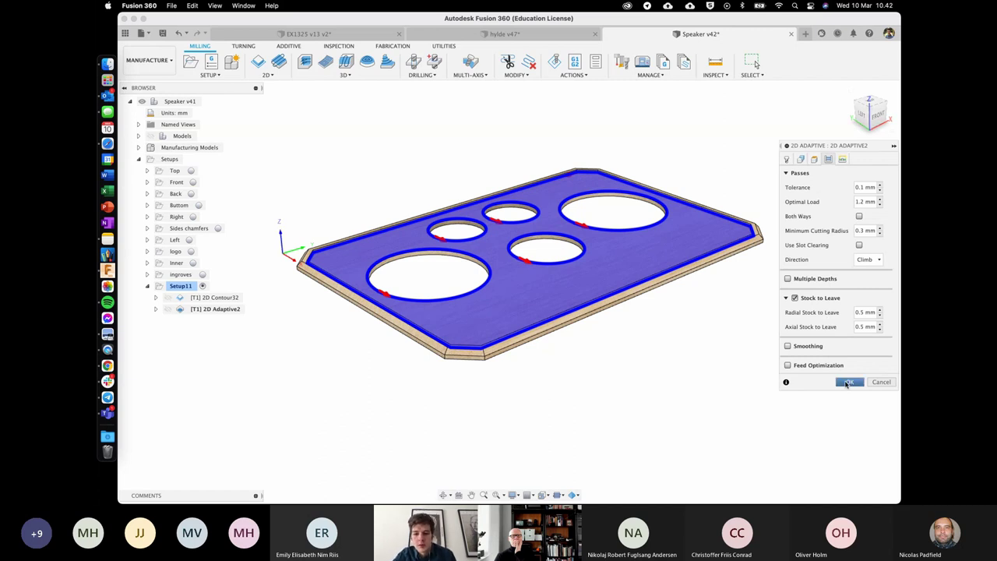
left_click(846, 382)
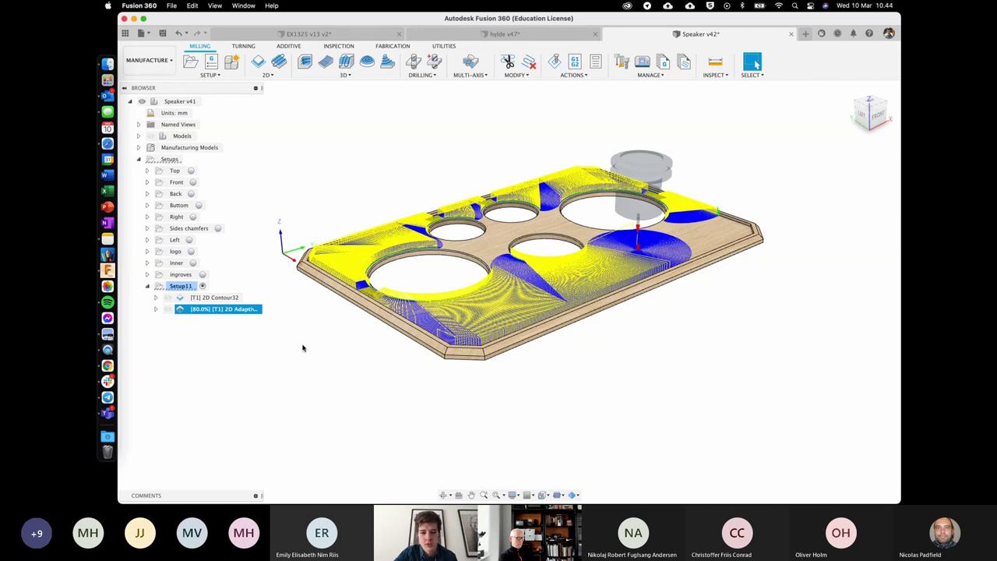
Step: Edit the 2D Adaptive operation so only the recess's outer boundary is its pocket selection, and regenerate the toolpath
left_click(334, 338)
left_click(241, 311)
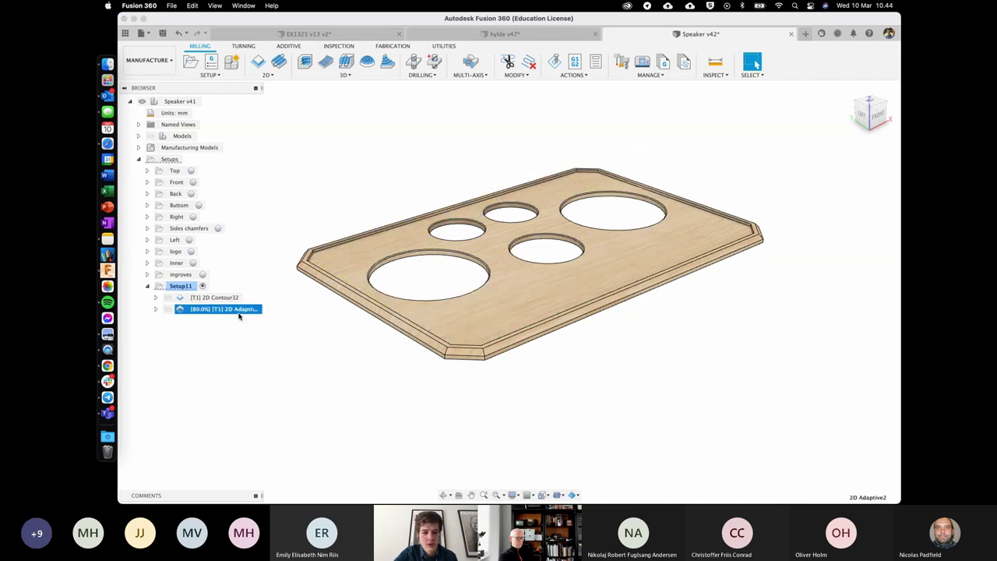
right_click(241, 311)
left_click(277, 191)
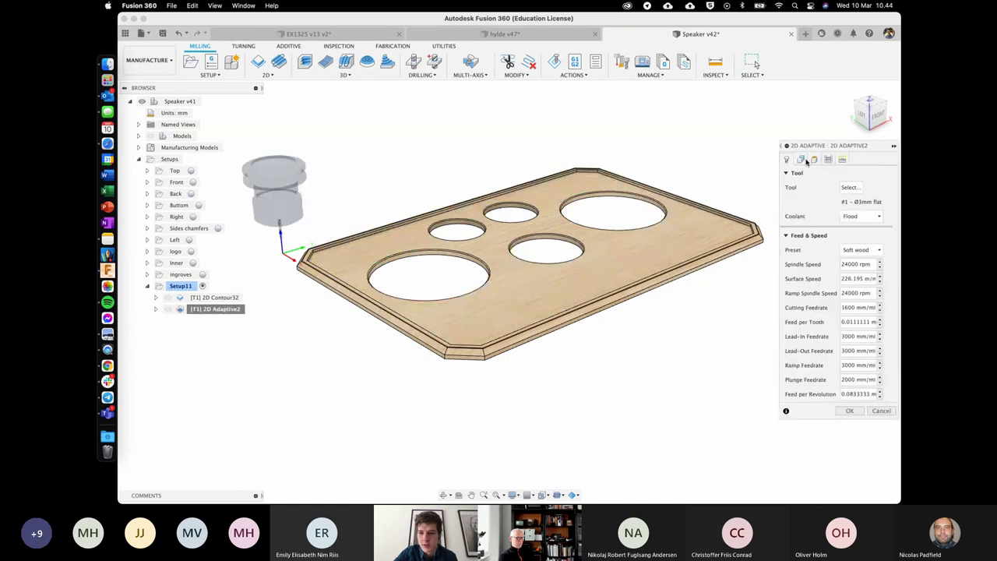
left_click(814, 160)
left_click(876, 187)
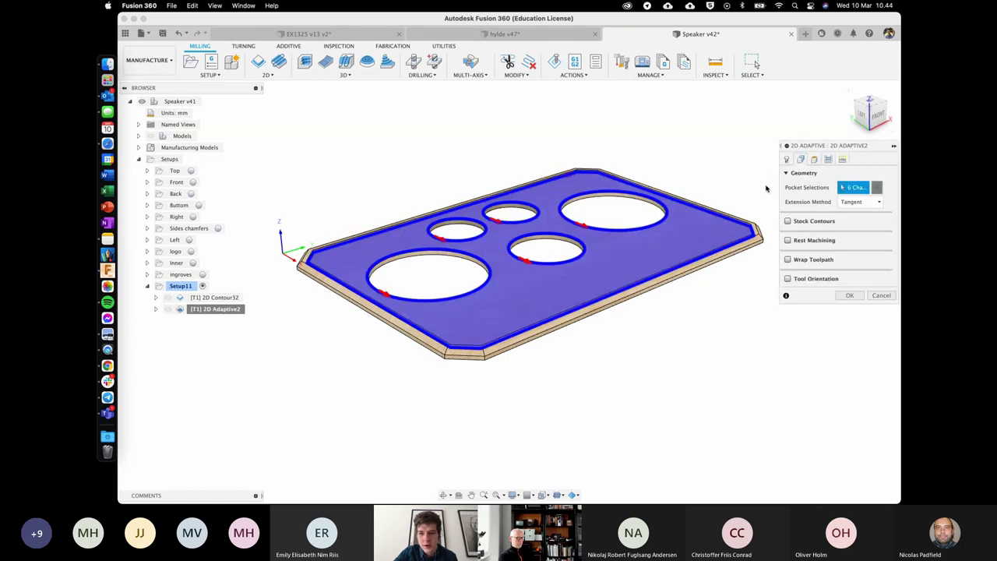
left_click(549, 188)
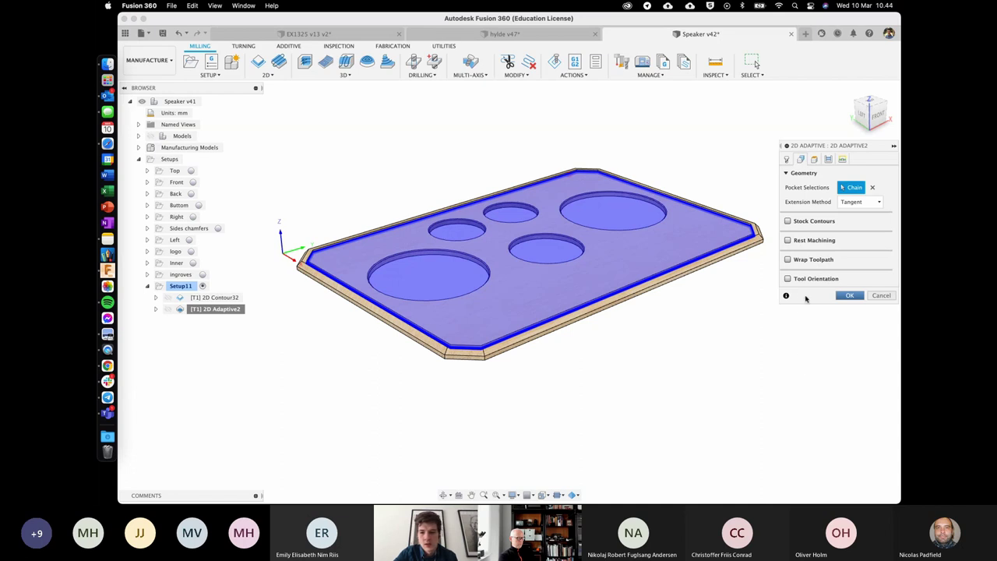
key("Return")
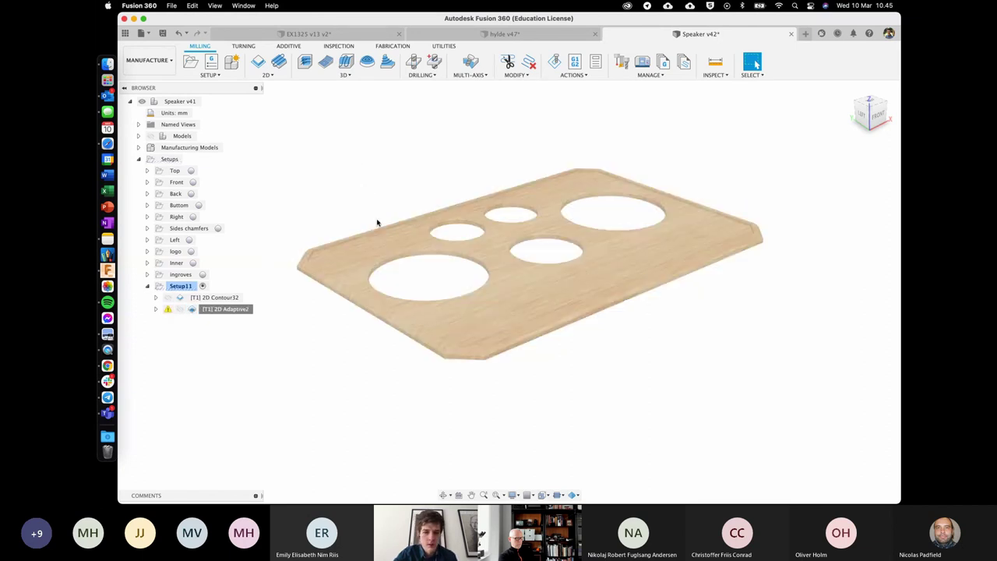
Step: Display the regenerated 2D Adaptive toolpath and examine how it covers the recess and the holes
scroll(377, 223, "up", 5)
scroll(377, 223, "down", 3)
scroll(235, 309, "up", 2)
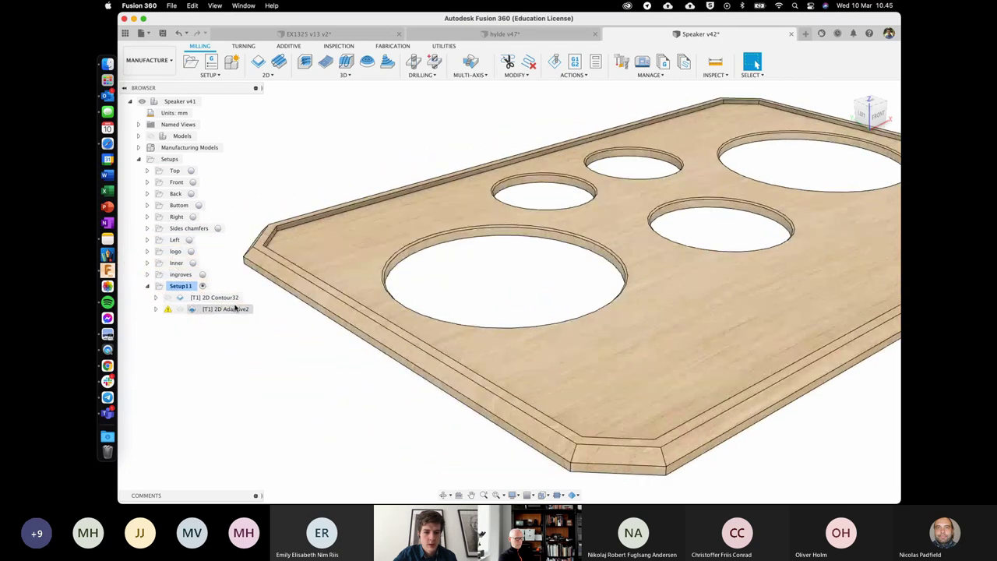
left_click(235, 310)
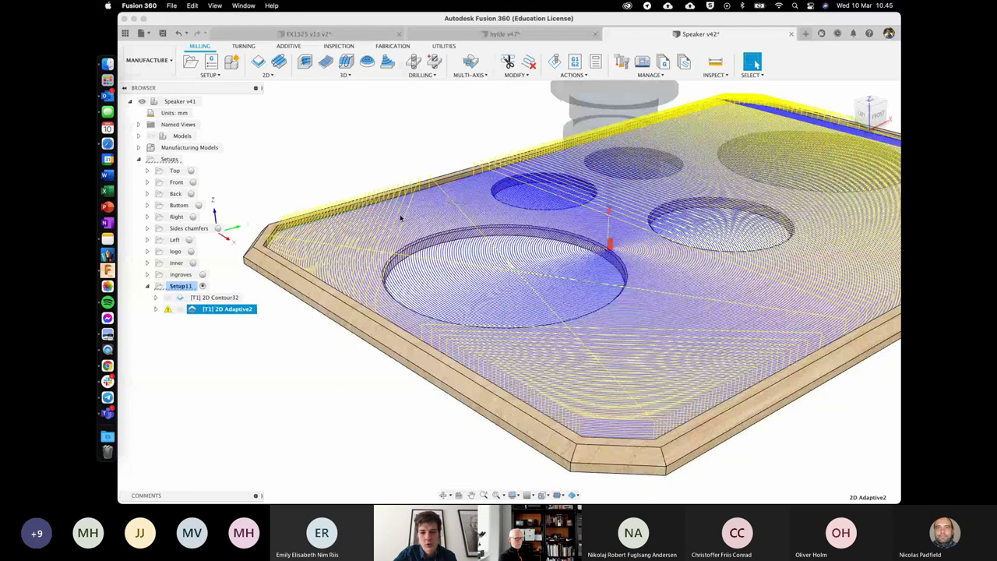
right_click(270, 176)
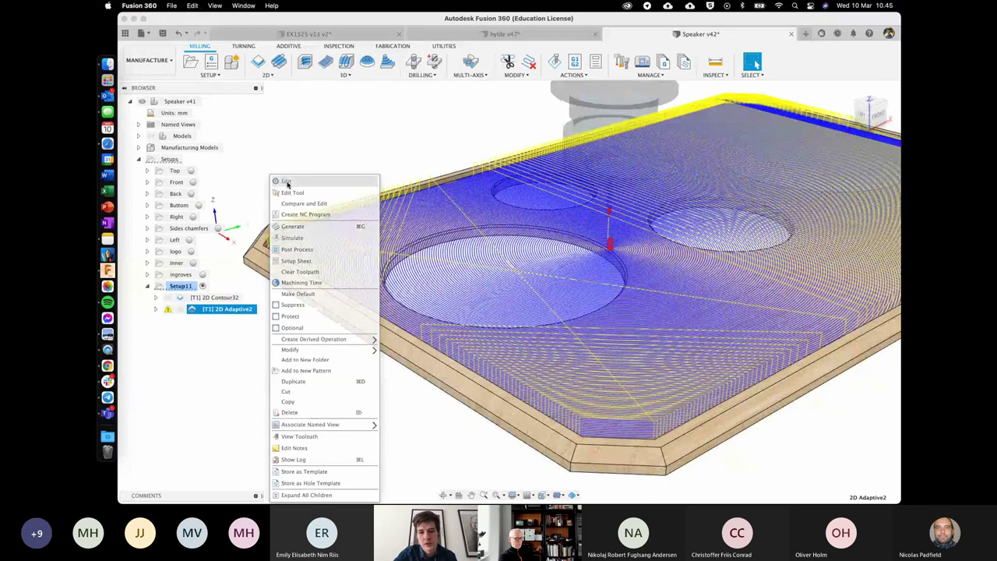
left_click(286, 182)
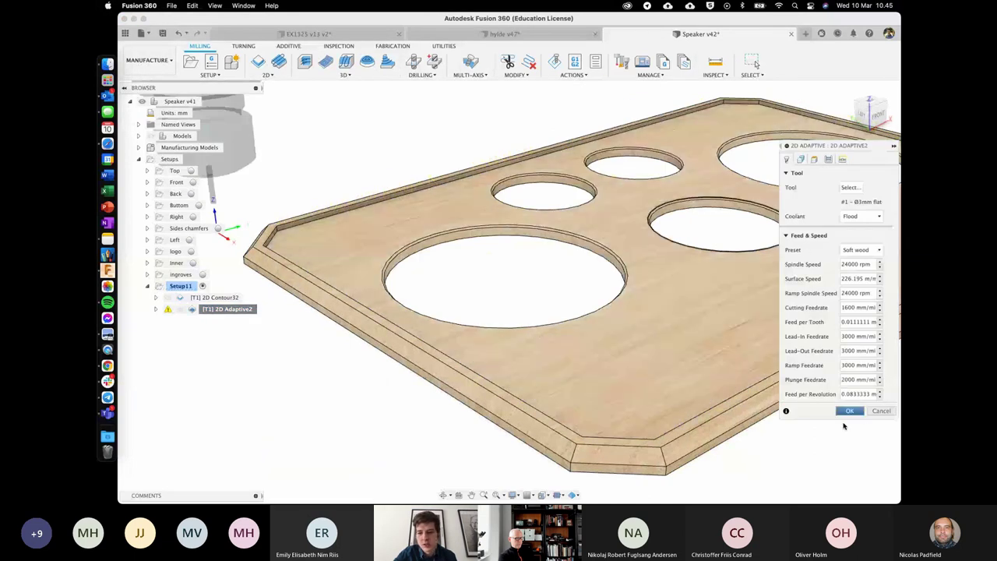
key("super+Tab")
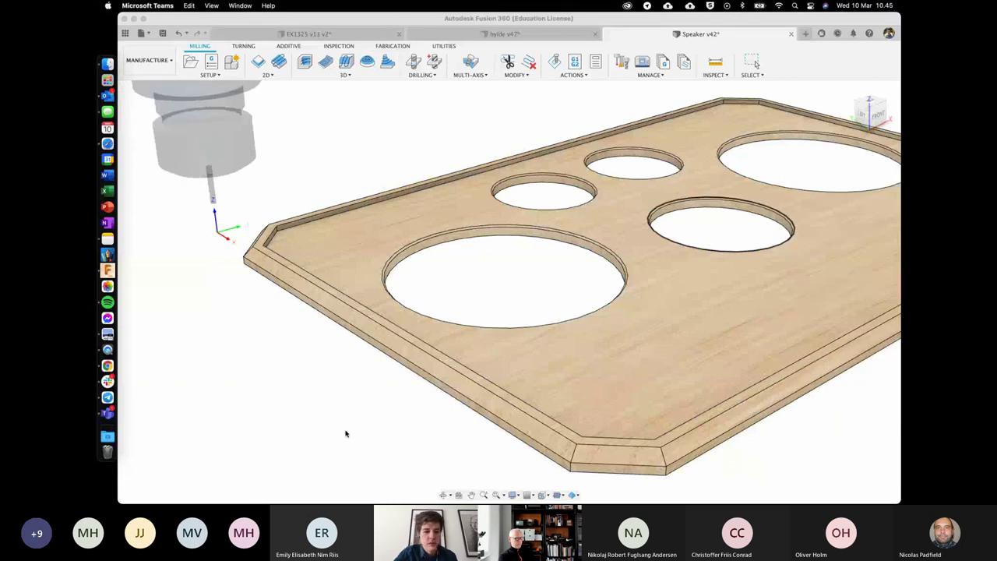
left_click(263, 386)
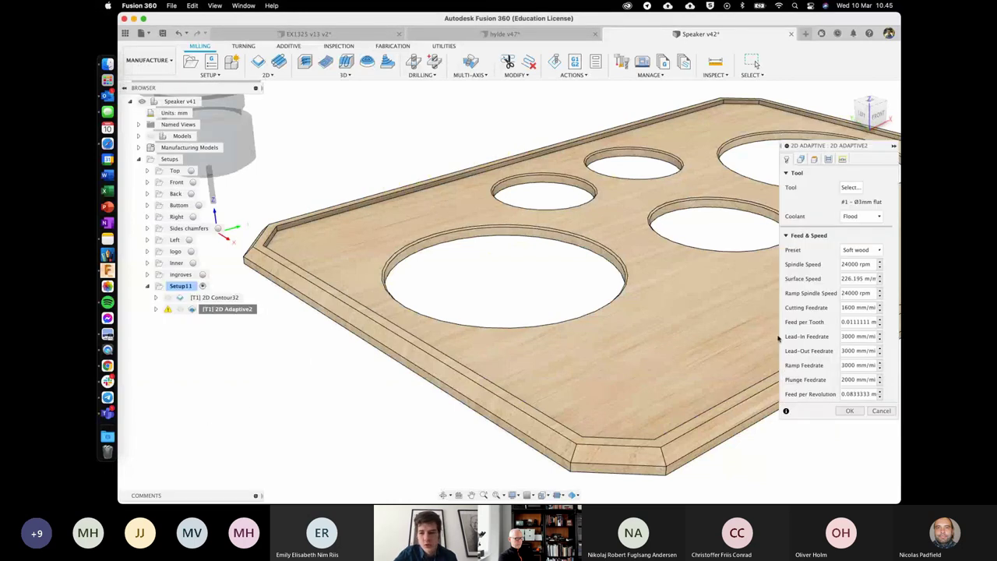
scroll(648, 293, "right", 2)
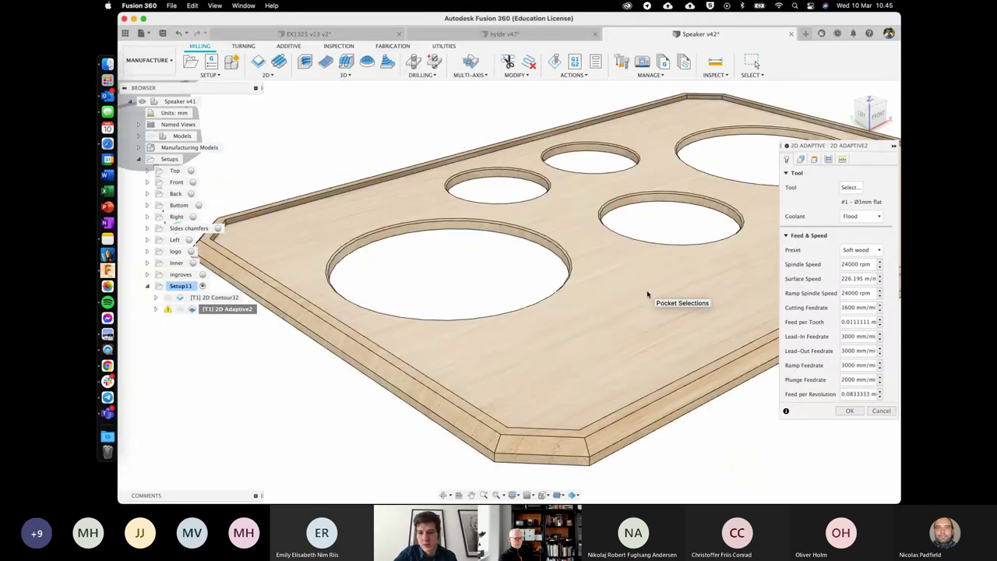
scroll(647, 294, "down", 3)
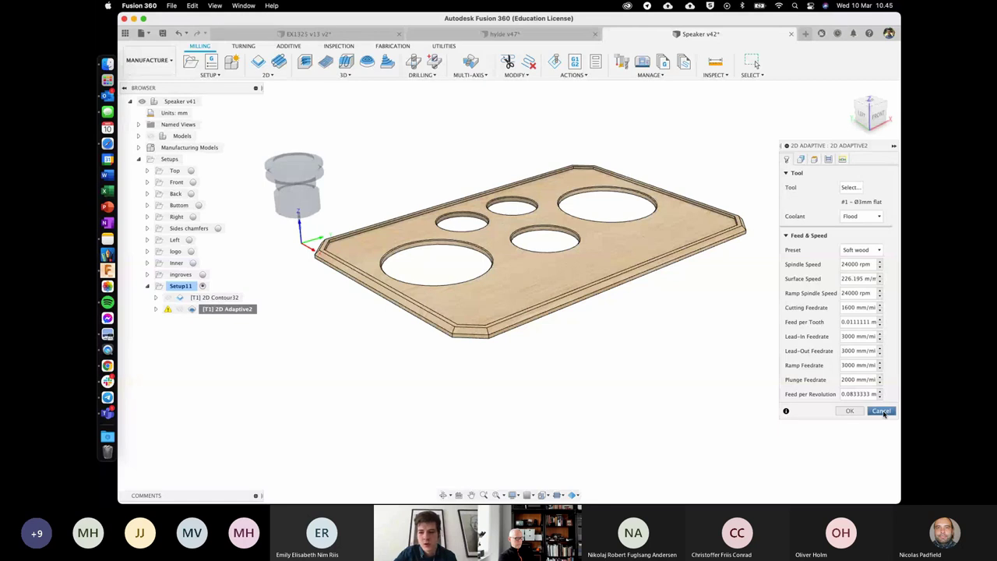
left_click(881, 411)
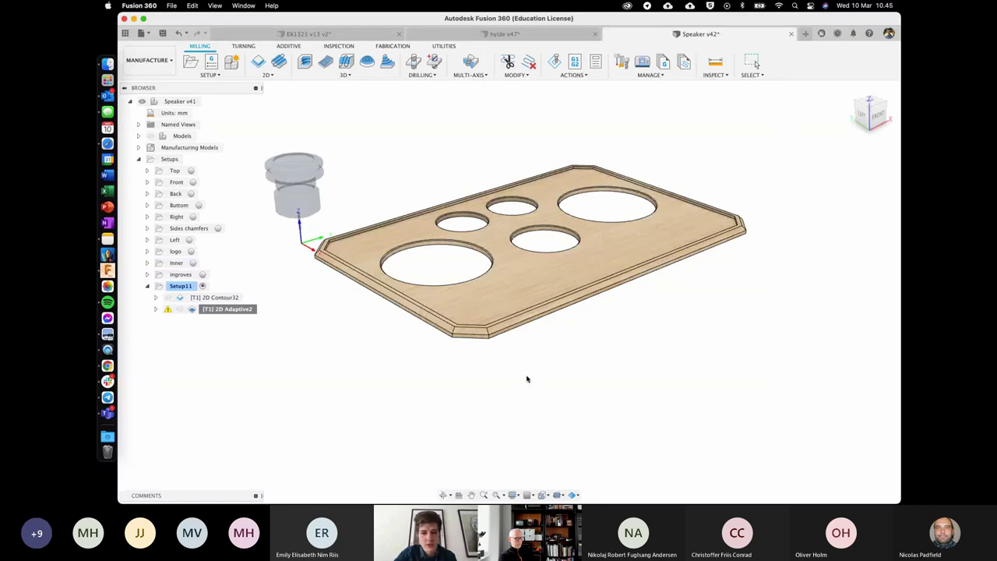
Step: Delete the 2D Adaptive operation from Setup11
left_click(422, 368)
left_click(238, 310)
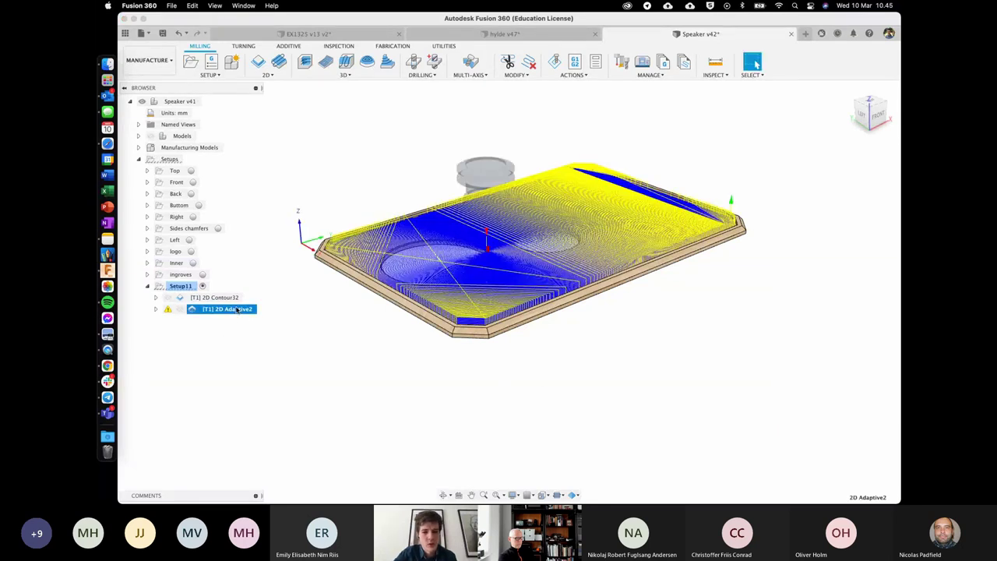
key("Delete")
middle_click_drag(304, 333, 321, 346)
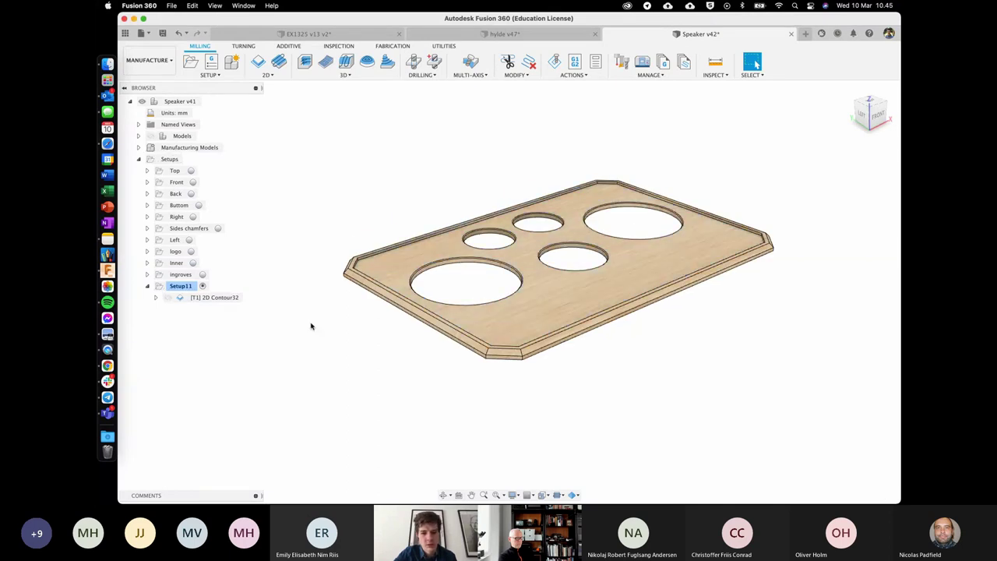
scroll(318, 296, "up", 5)
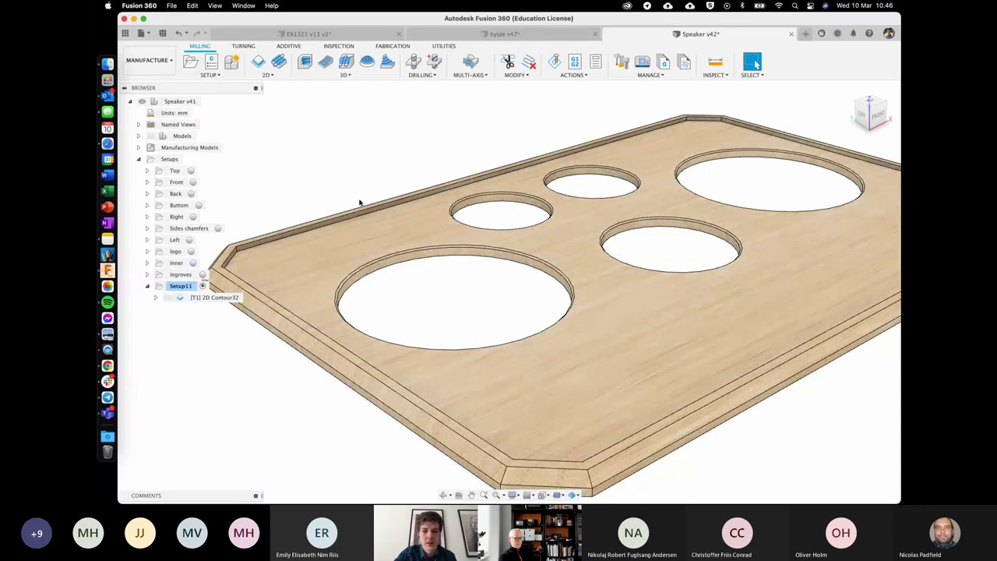
scroll(360, 202, "down", 5)
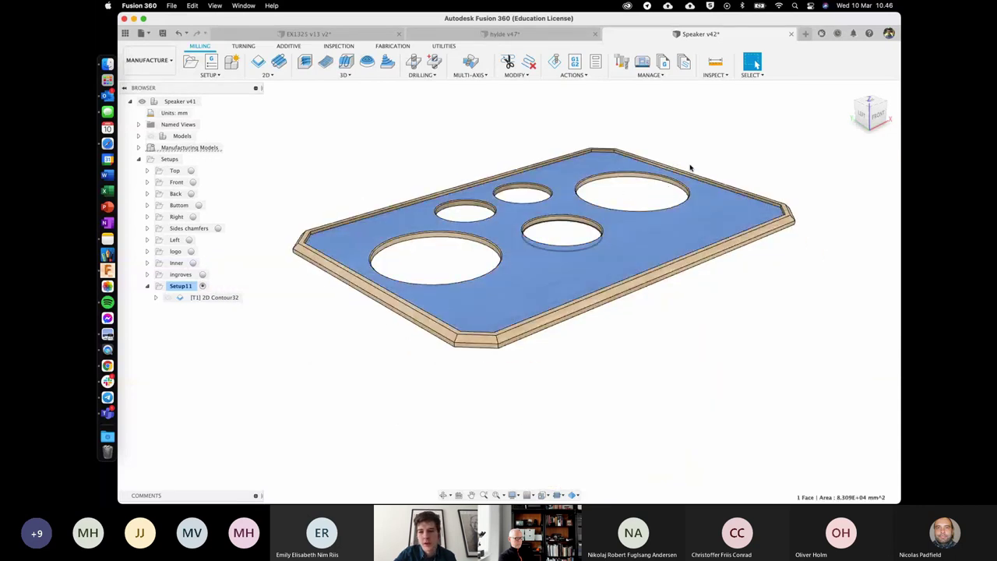
middle_click_drag(692, 164, 668, 170)
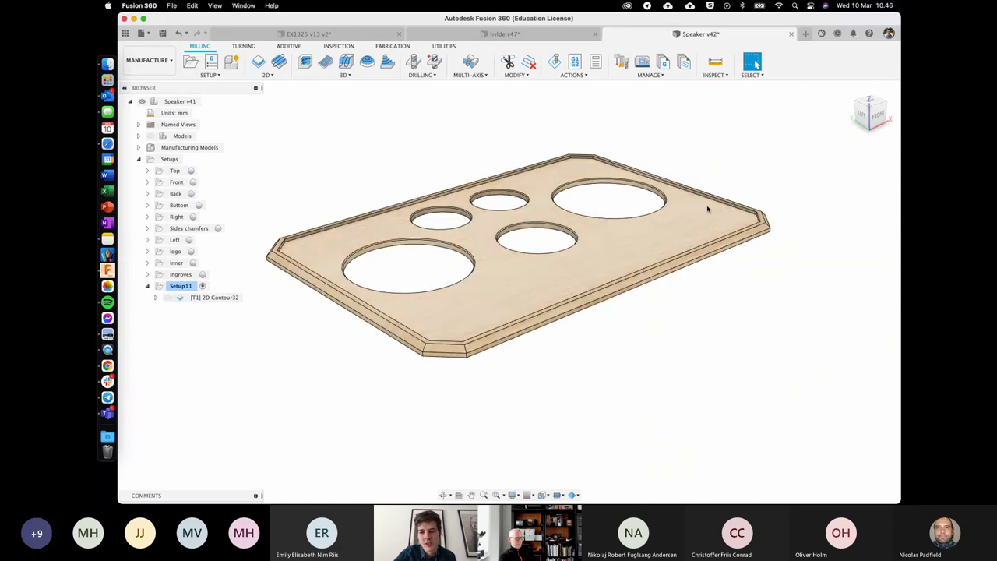
middle_click_drag(653, 310, 669, 301)
left_click(655, 242)
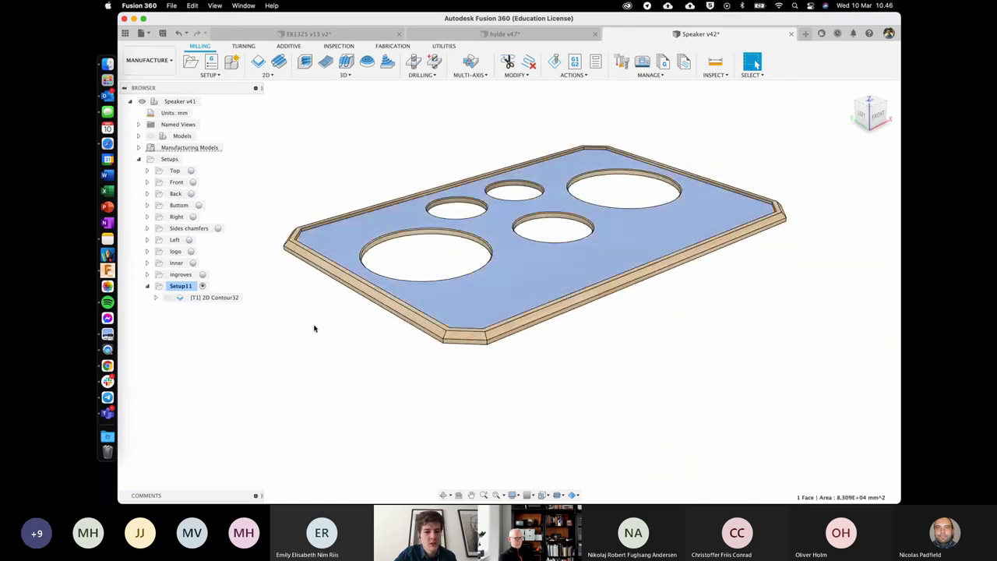
left_click(310, 327)
right_click(207, 301)
left_click(208, 299)
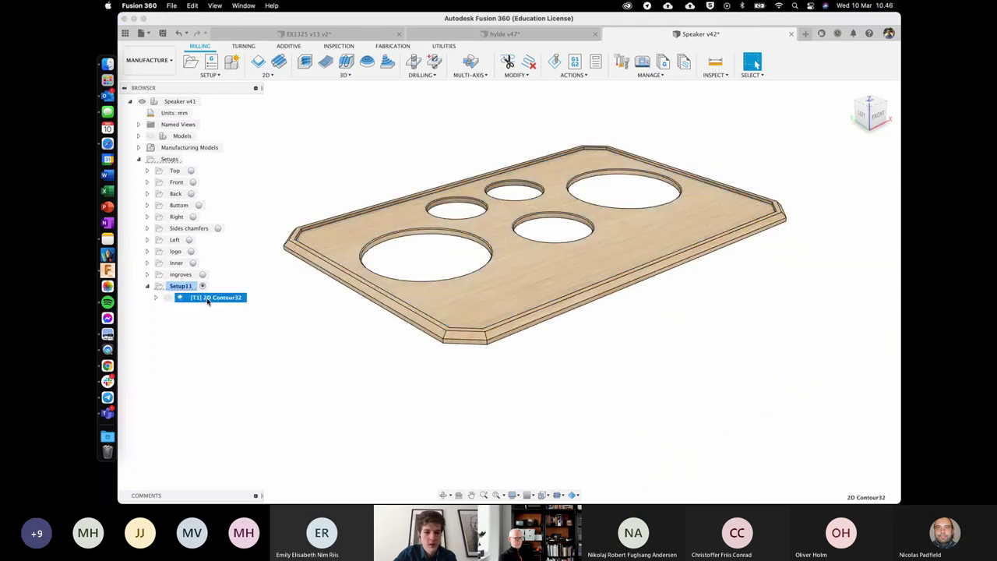
left_click(267, 294)
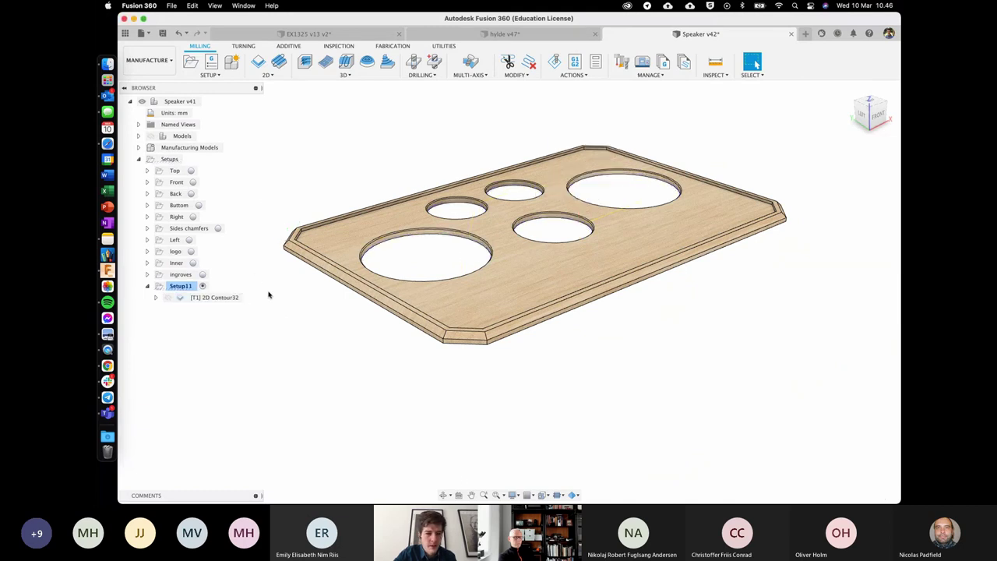
Step: Create a 2D Contour operation with the Ø3 mm flat tool along the panel's outer bottom edge and generate its toolpath
left_click(258, 68)
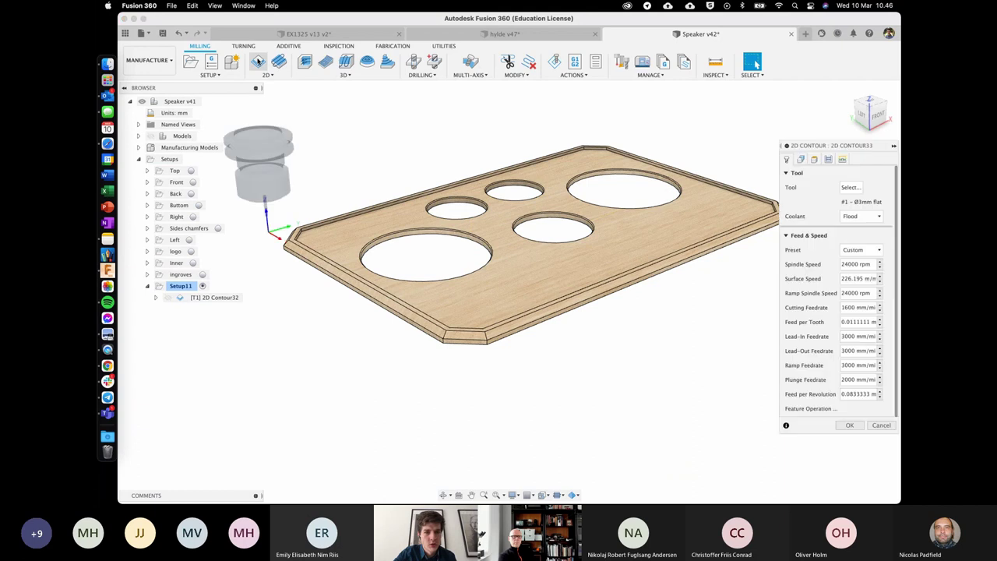
left_click(752, 240)
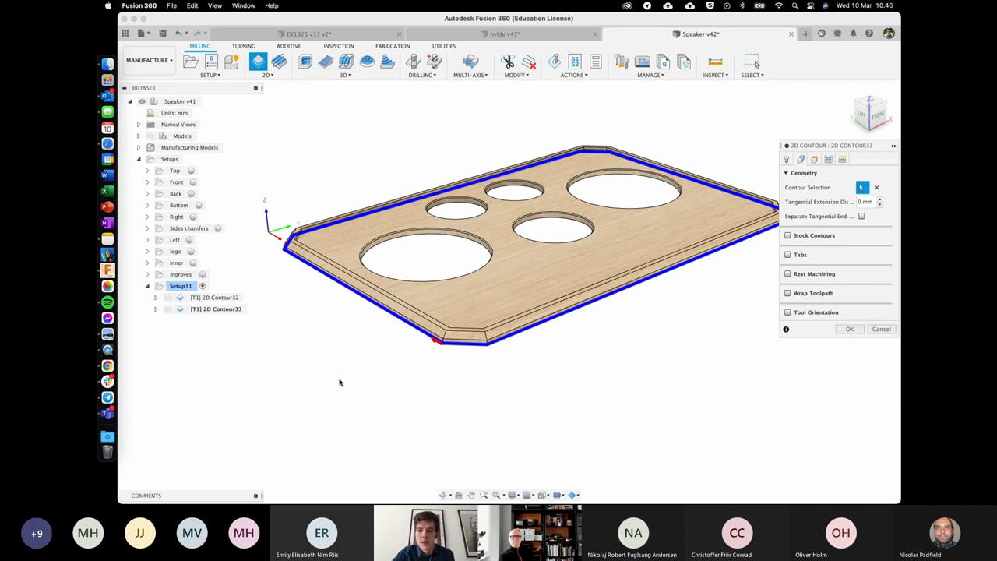
key("Return")
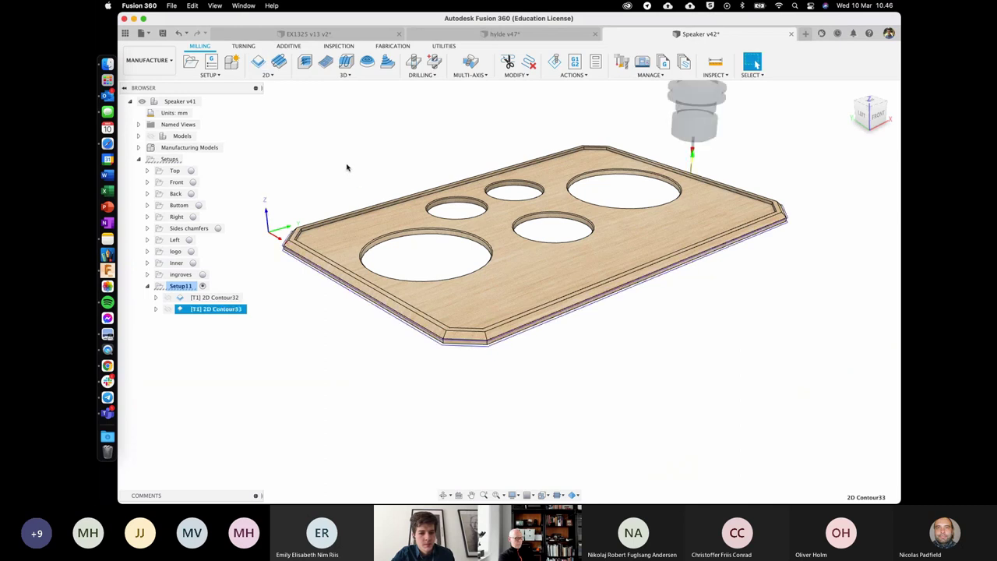
key("Escape")
Step: Simulate all Setup11 toolpaths at an increased playback speed with Manufacturing Model 1 hidden to examine the cuts
left_click(190, 286)
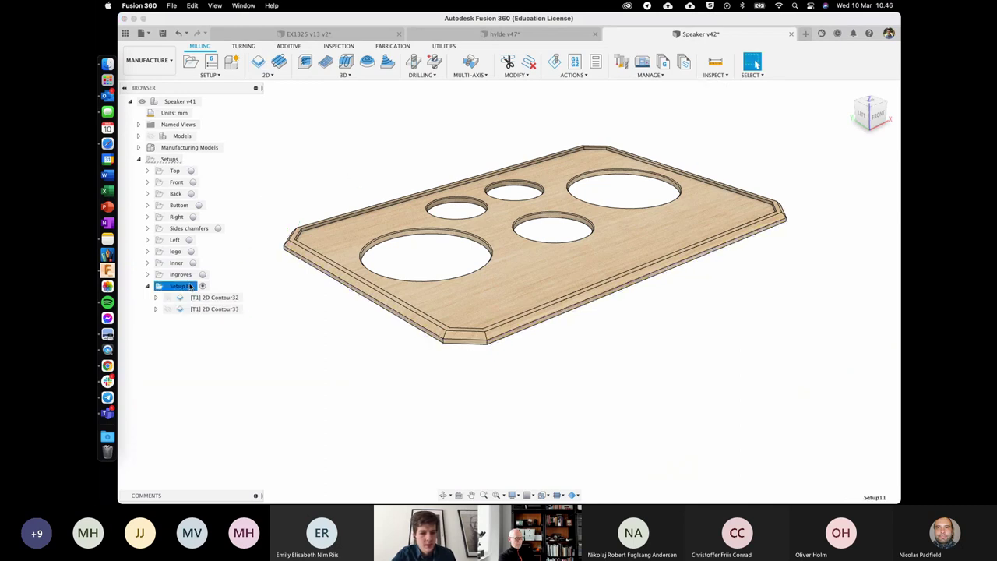
left_click(557, 65)
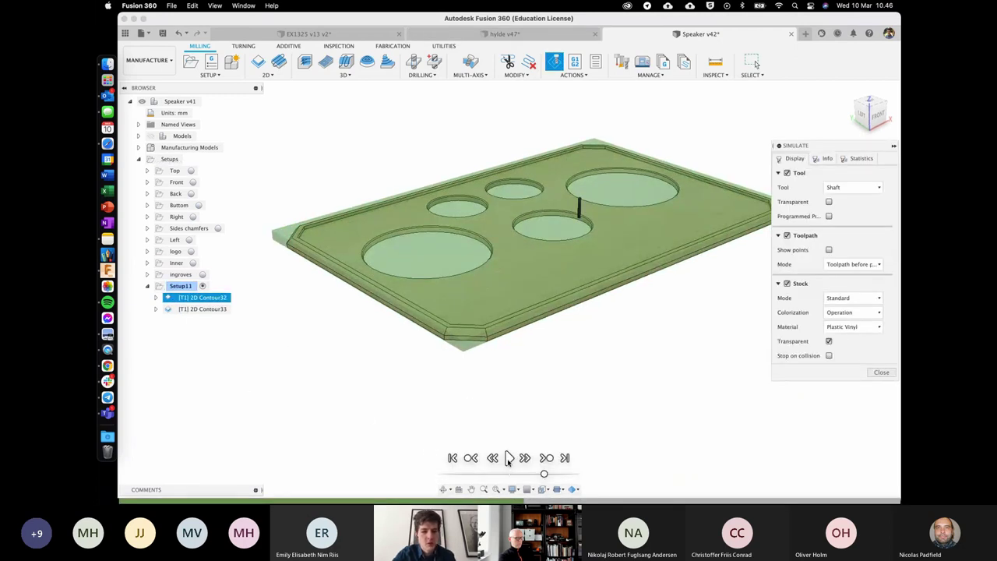
left_click(508, 459)
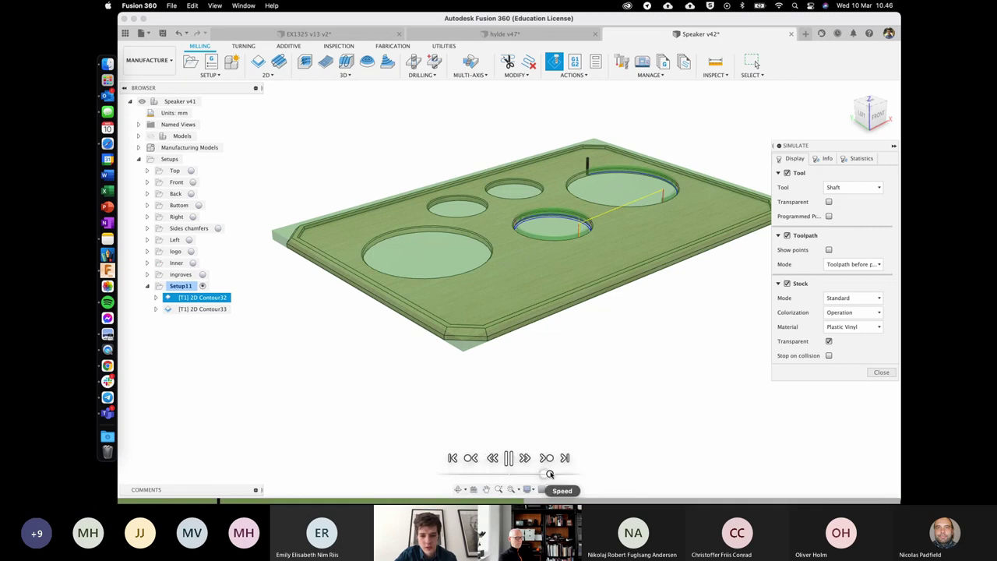
left_click_drag(563, 474, 568, 474)
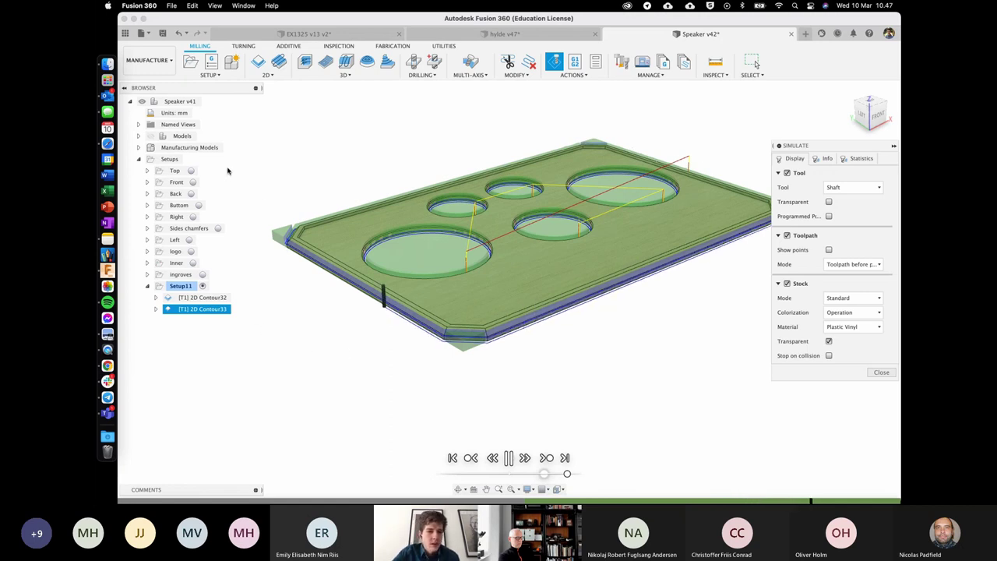
left_click(139, 148)
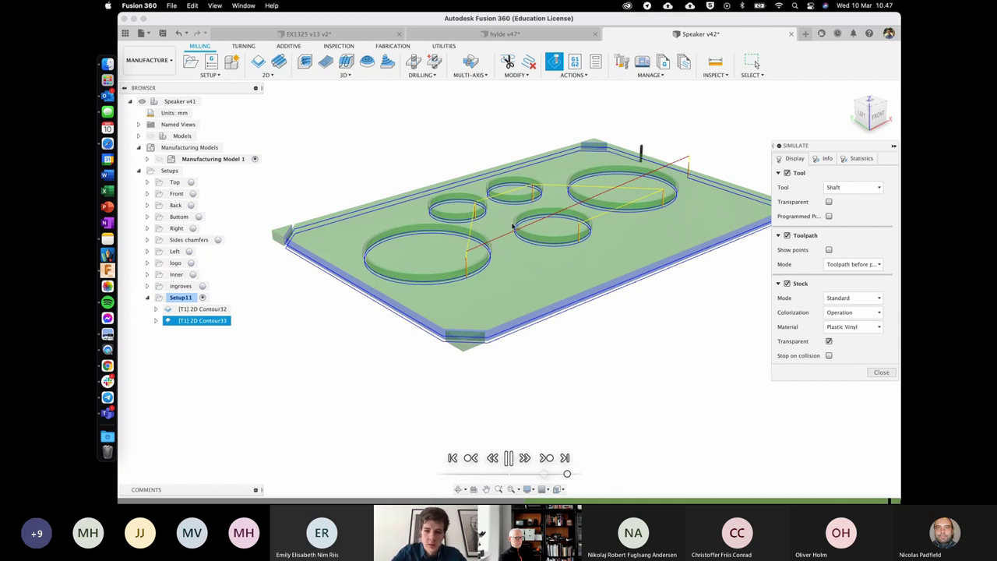
Step: Examine the simulated outer contour and hole cuts at the panel's front corner from several angles
scroll(513, 226, "right", 3)
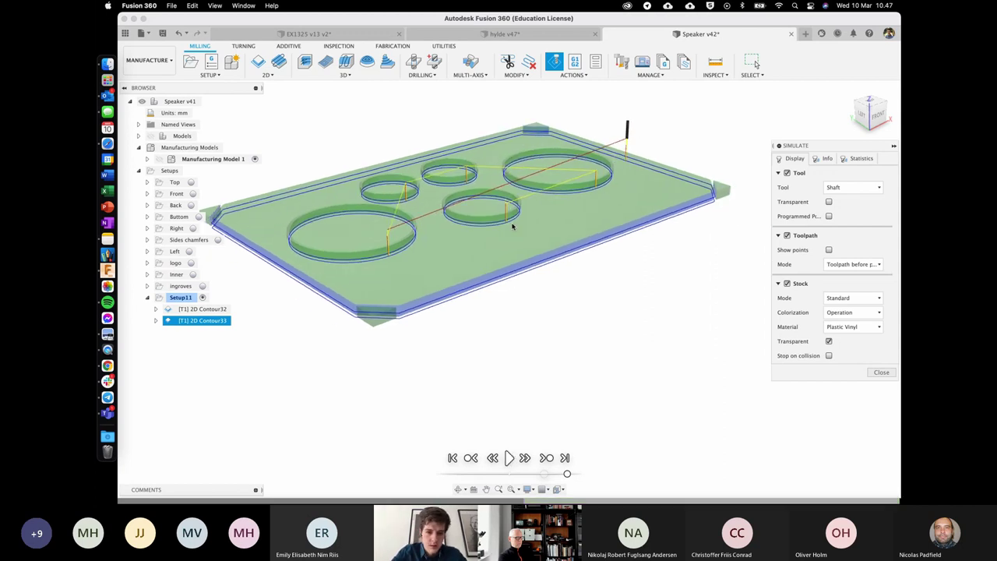
scroll(512, 226, "up", 3)
scroll(512, 225, "left", 4)
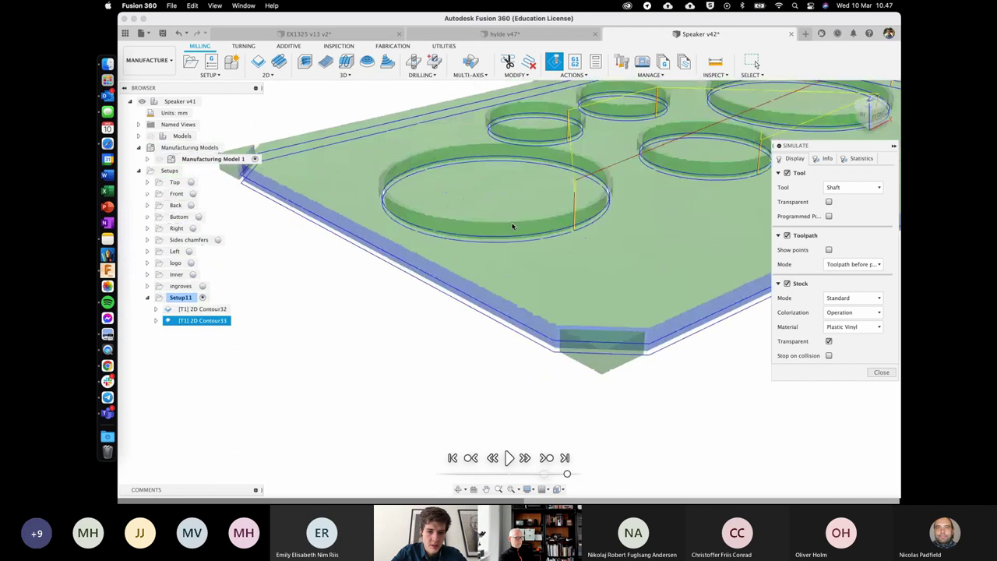
scroll(513, 226, "right", 3, "shift")
scroll(513, 226, "up", 2, "shift")
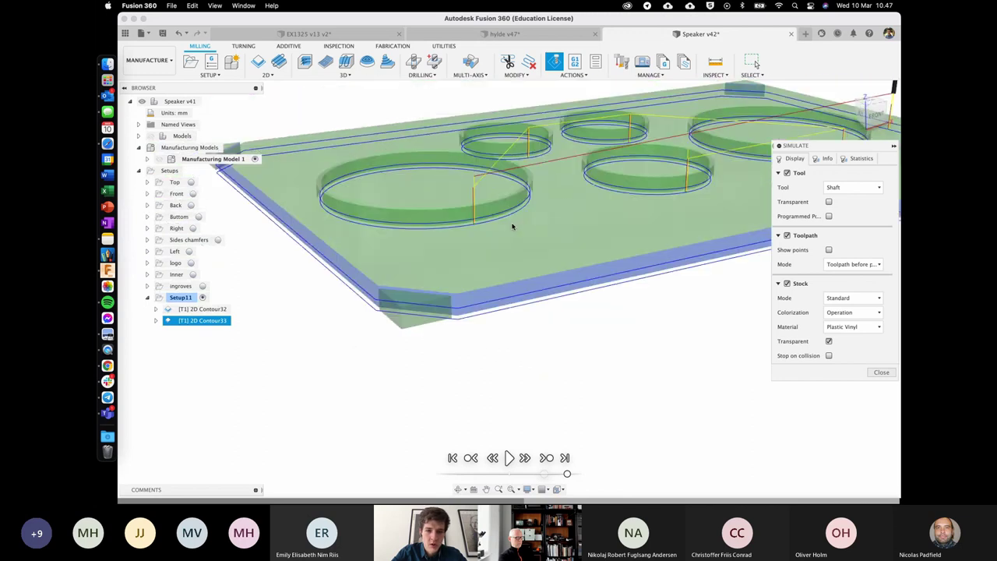
scroll(513, 226, "down", 3)
scroll(513, 226, "left", 1)
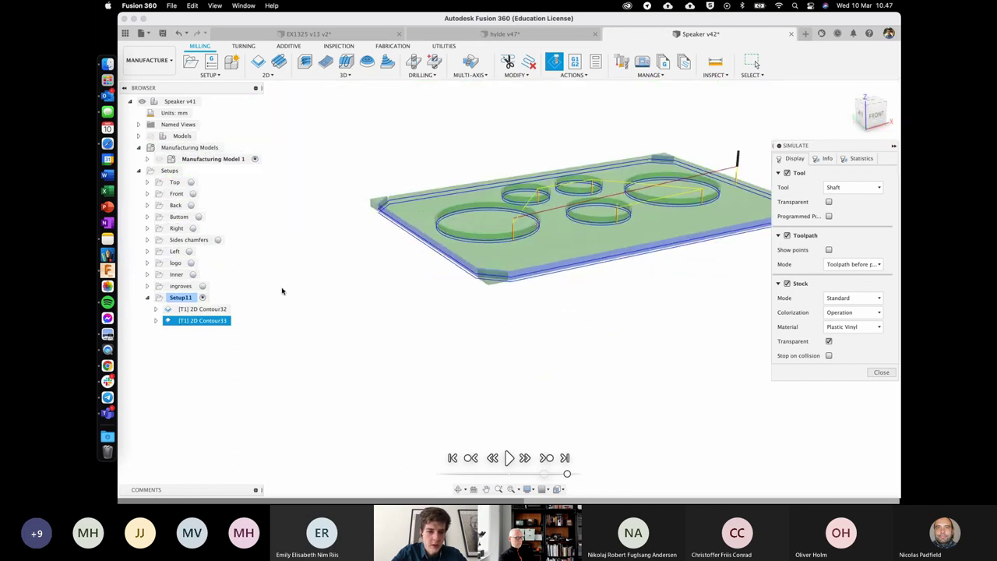
Step: Show Manufacturing Model 1 over the simulated stock and close the simulation
left_click(159, 159)
scroll(352, 230, "up", 3)
scroll(352, 230, "left", 1)
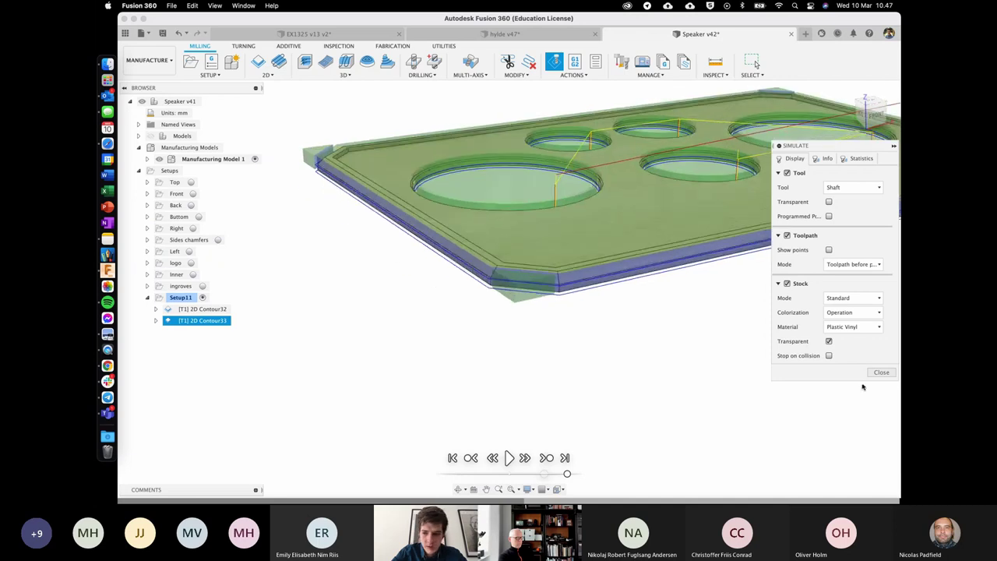
left_click(881, 373)
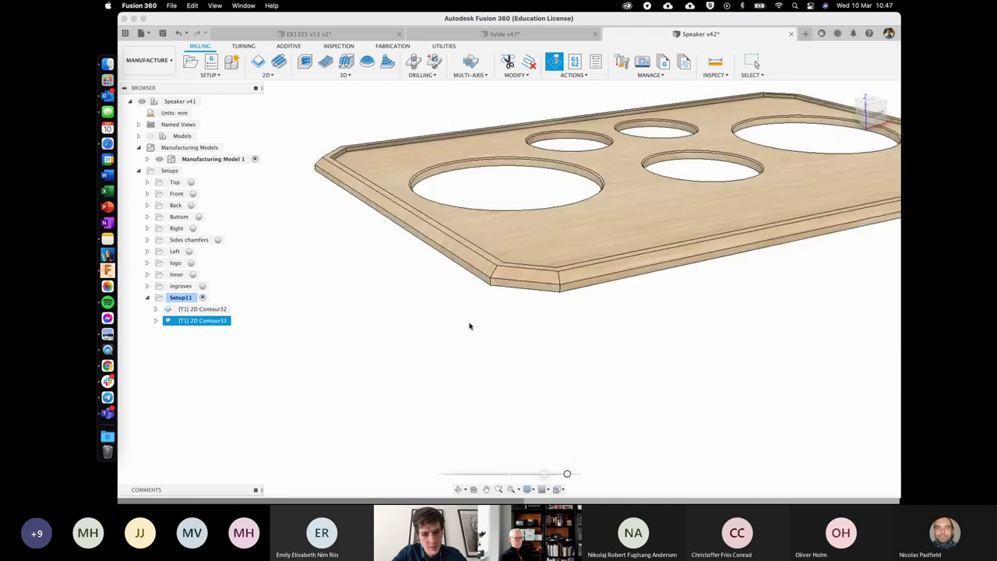
left_click(470, 326)
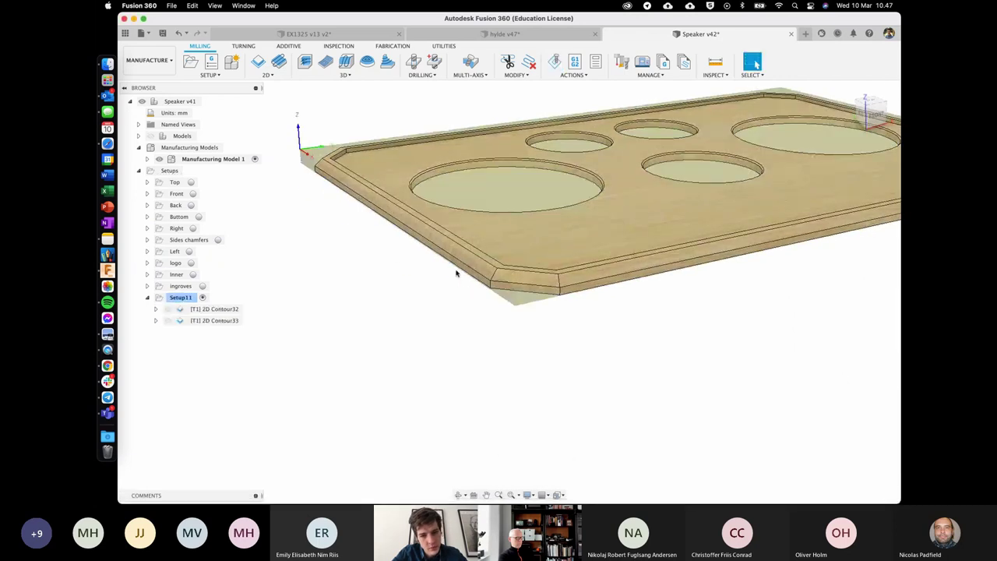
Step: Inspect the chamfered face and corner along the panel's outer edge
left_click(465, 267)
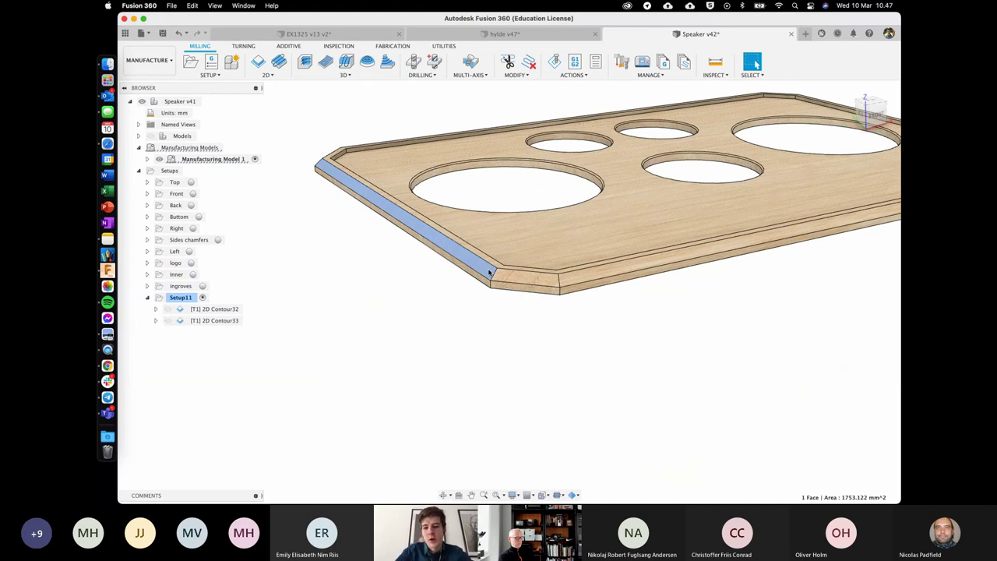
left_click(464, 309)
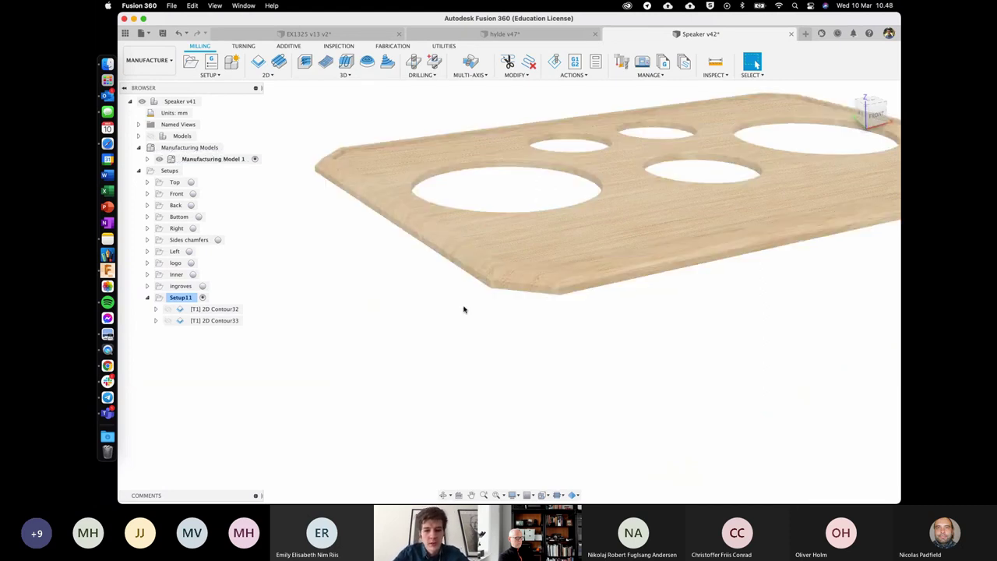
scroll(463, 310, "down", 3)
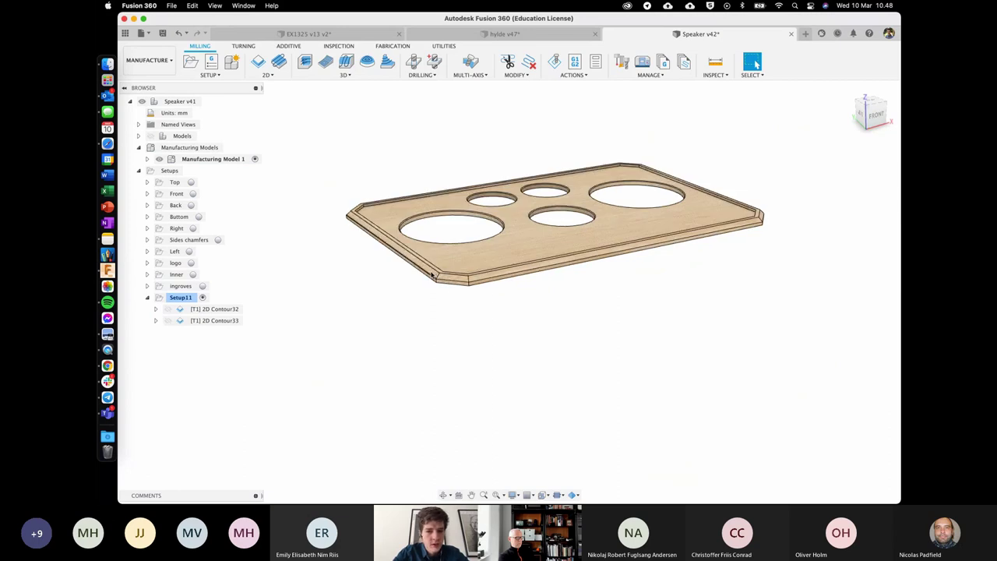
scroll(418, 292, "up", 2)
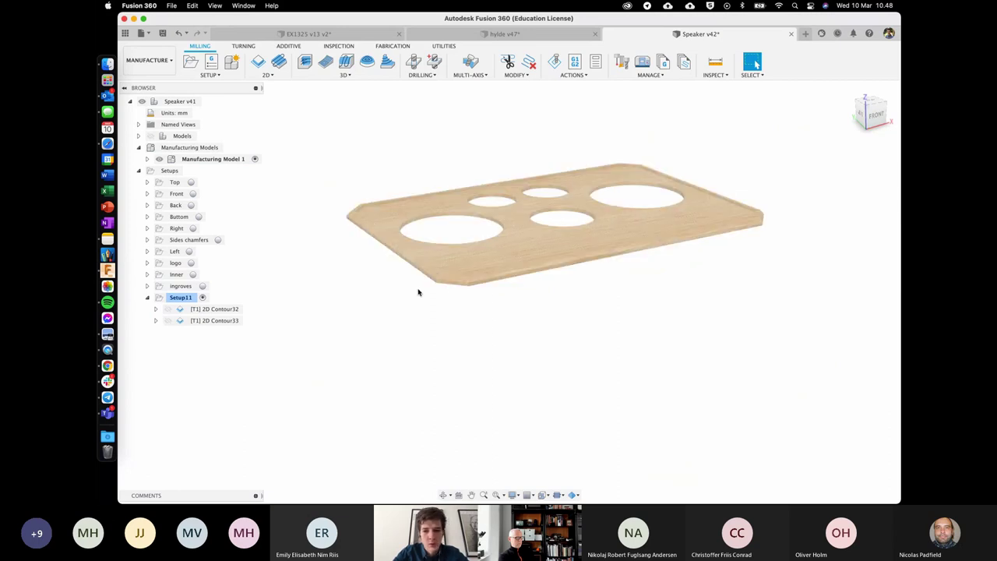
scroll(419, 292, "up", 5)
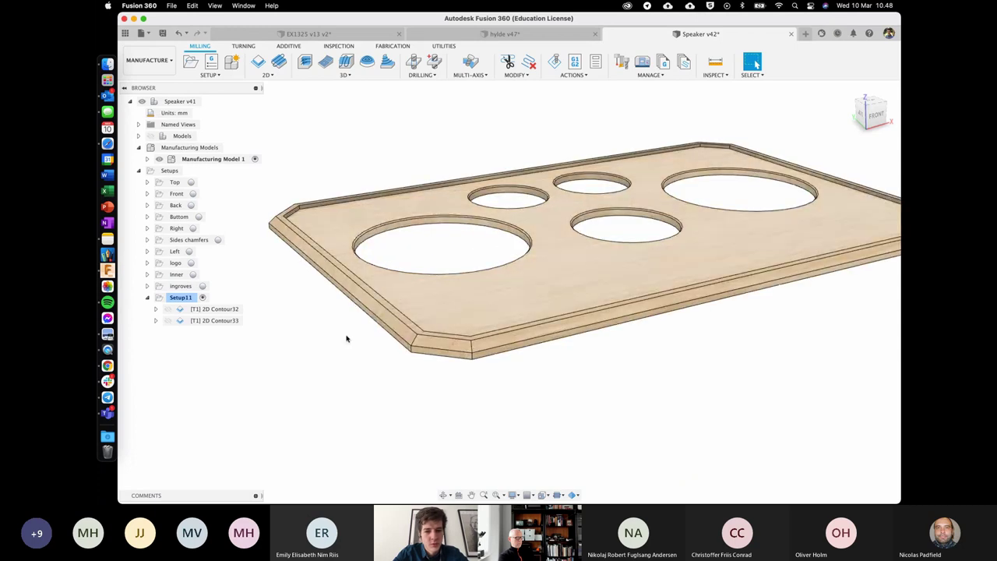
scroll(347, 338, "down", 4)
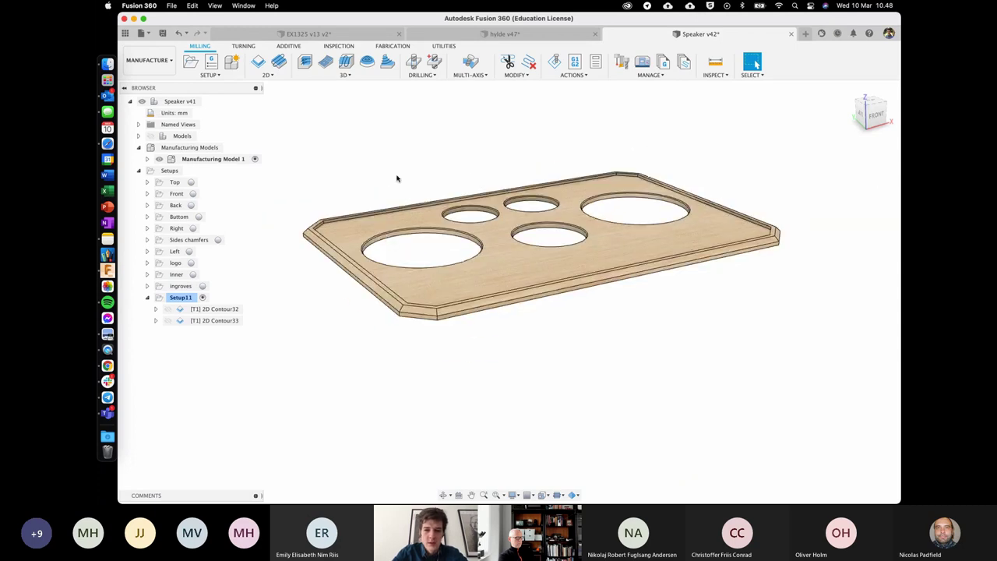
Step: Check the height settings of 2D Contour32 and examine from the front how far its toolpath runs below the panel
left_click(227, 310)
right_click(234, 310)
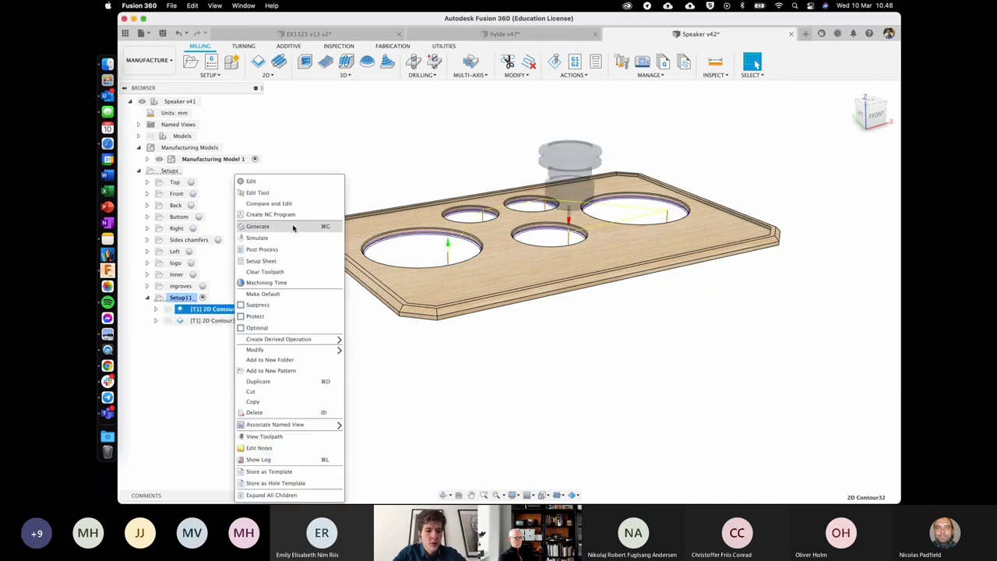
left_click(281, 183)
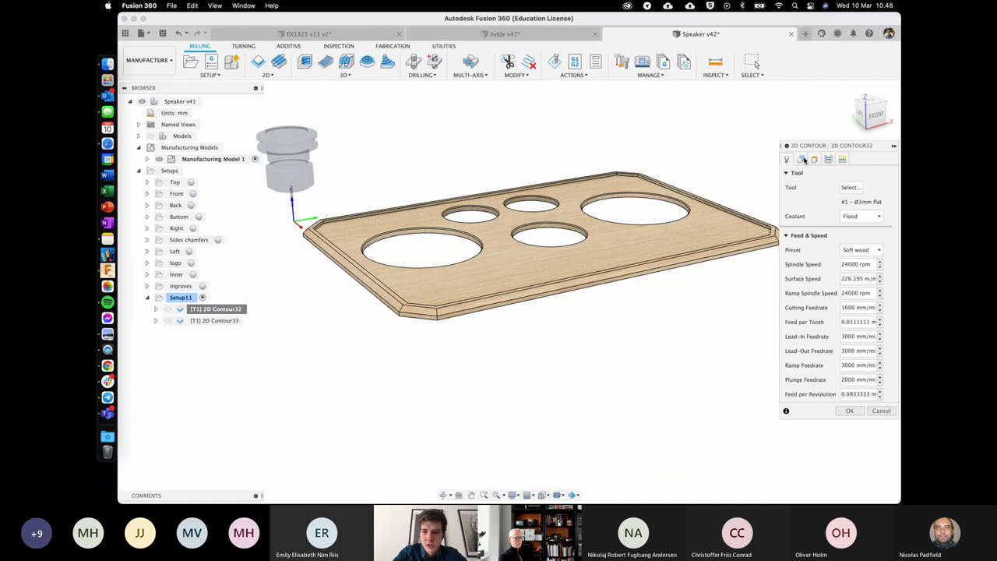
left_click(815, 159)
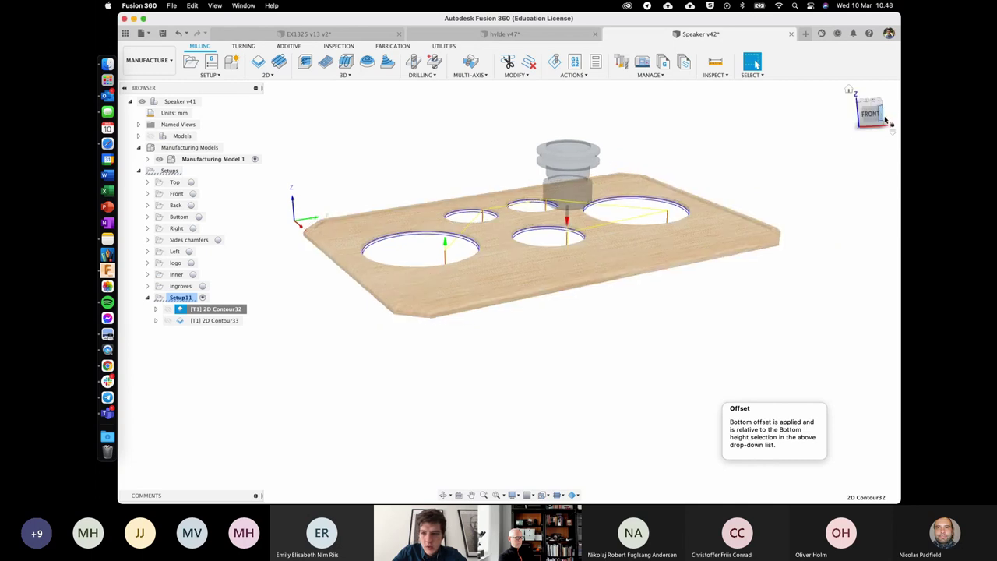
left_click(866, 113)
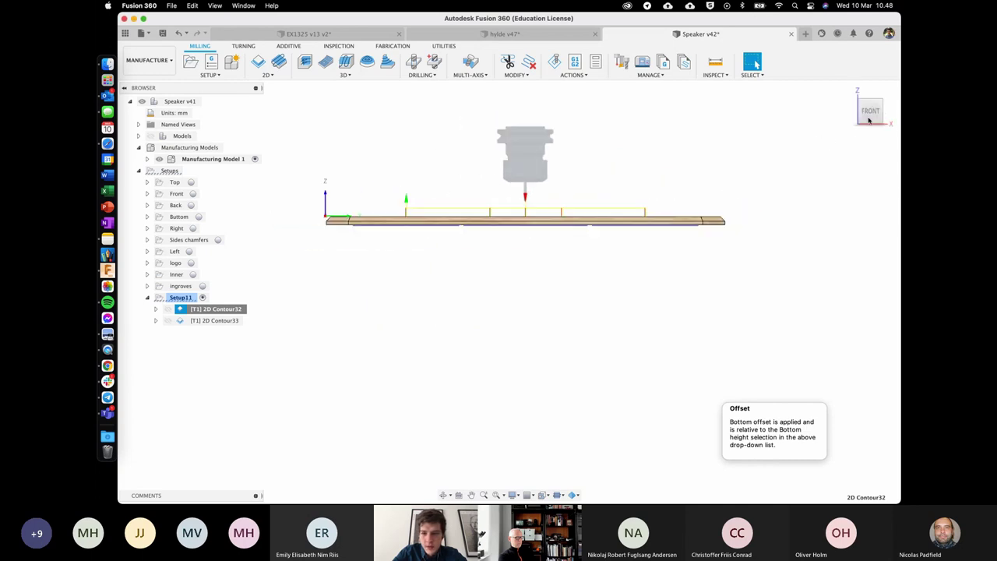
scroll(725, 185, "up", 5)
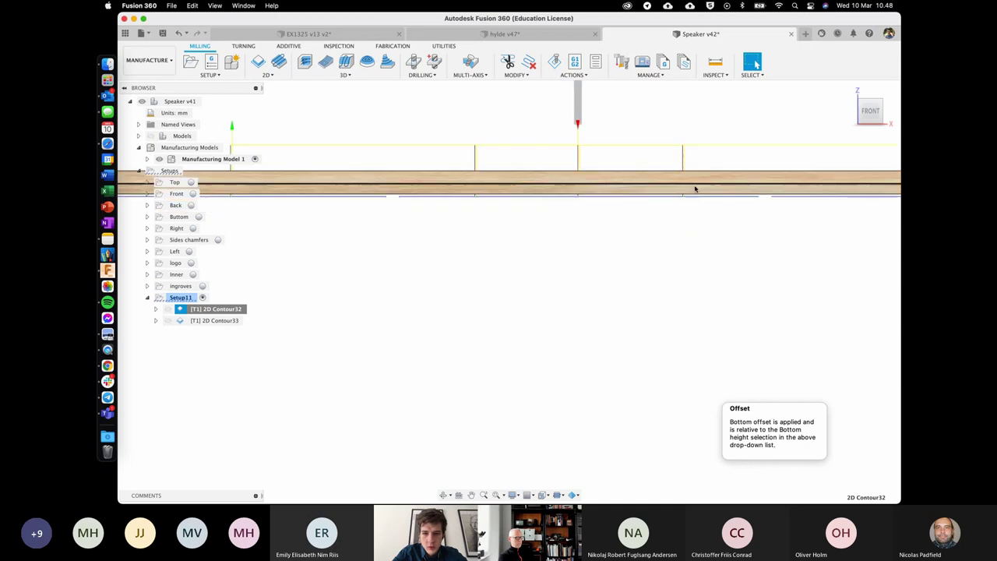
scroll(695, 189, "right", 2)
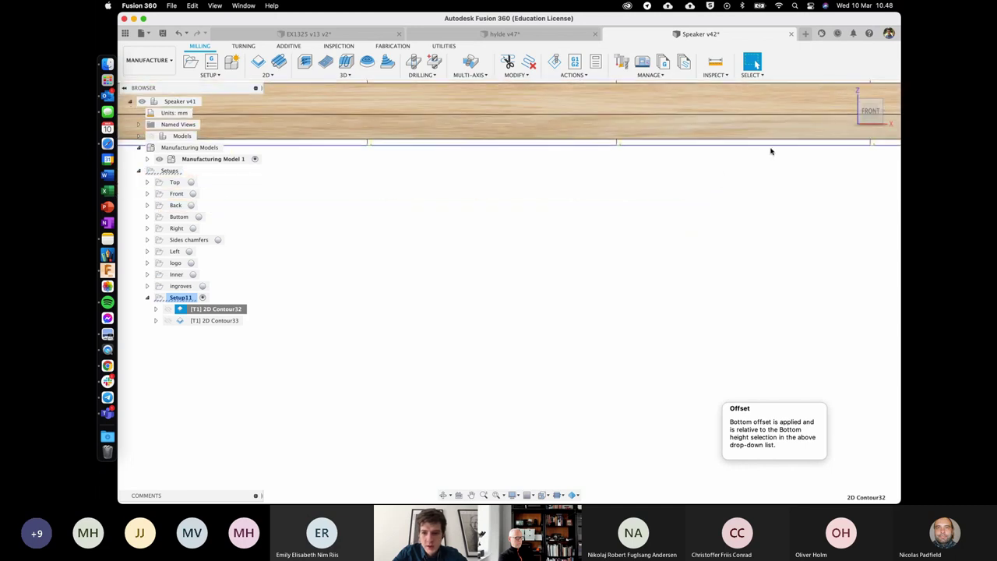
scroll(673, 138, "up", 3)
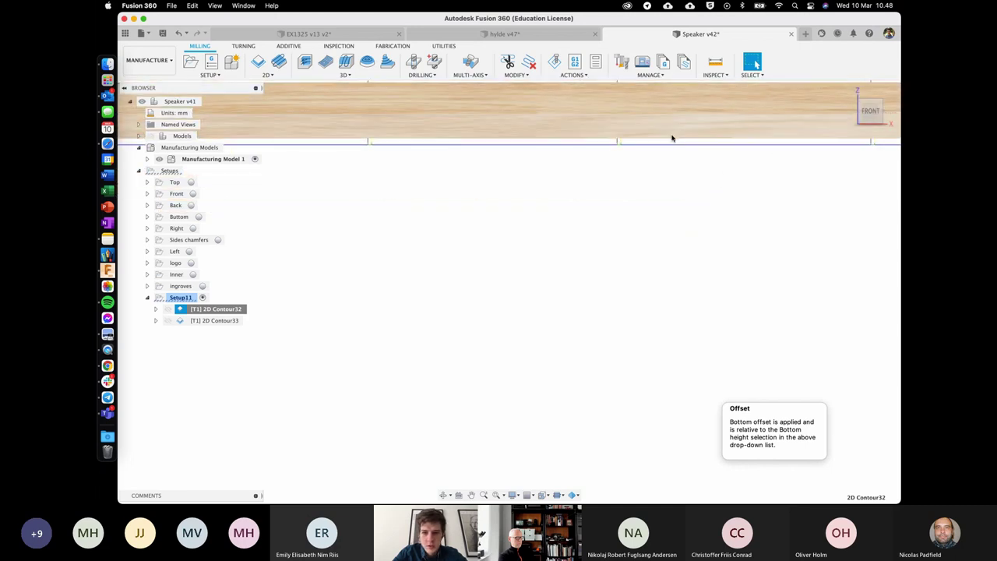
scroll(519, 158, "up", 3)
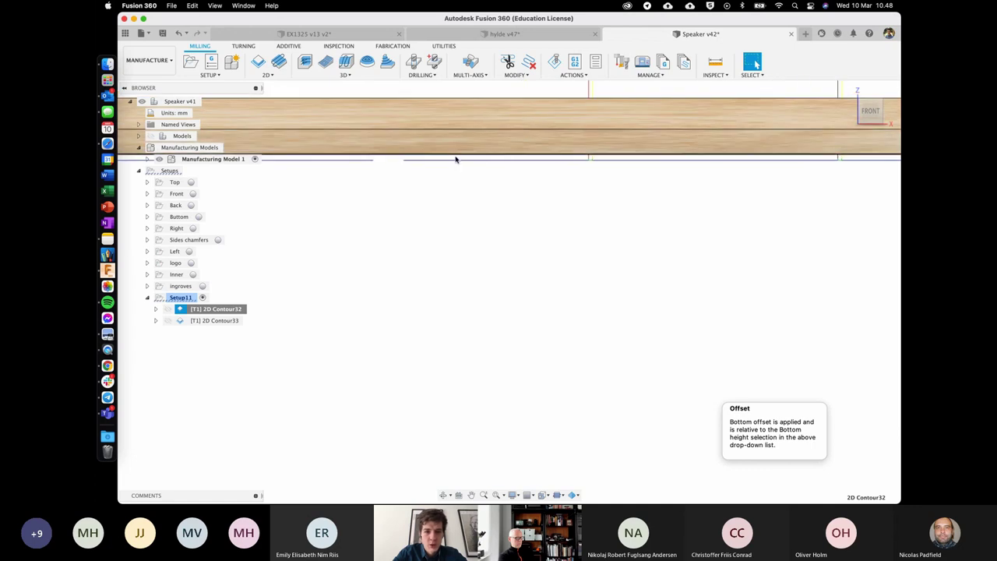
Step: Try a bottom height offset of -.5 mm in 2D Contour32, restore it to -1 mm and accept the operation
right_click(226, 309)
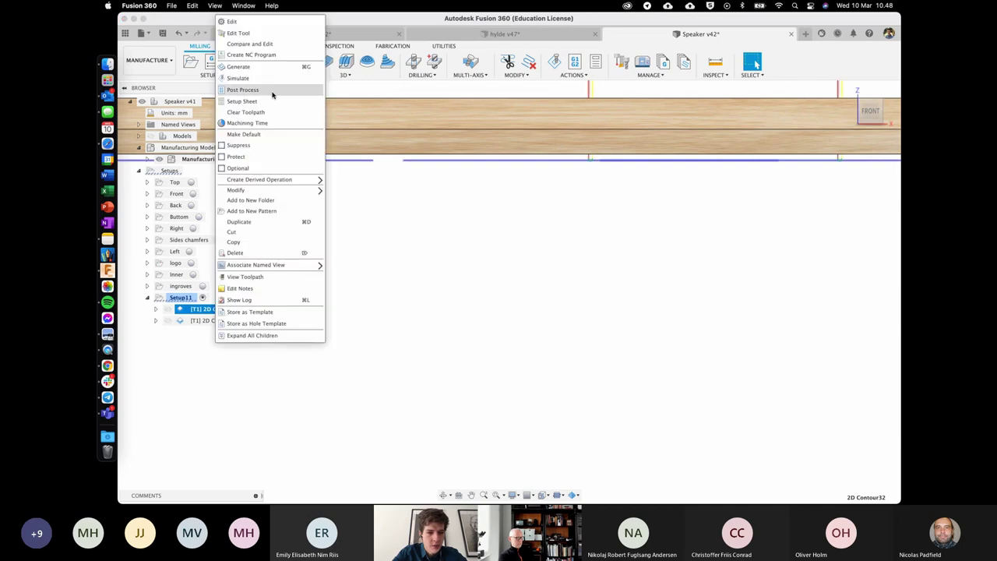
left_click(254, 24)
left_click(813, 158)
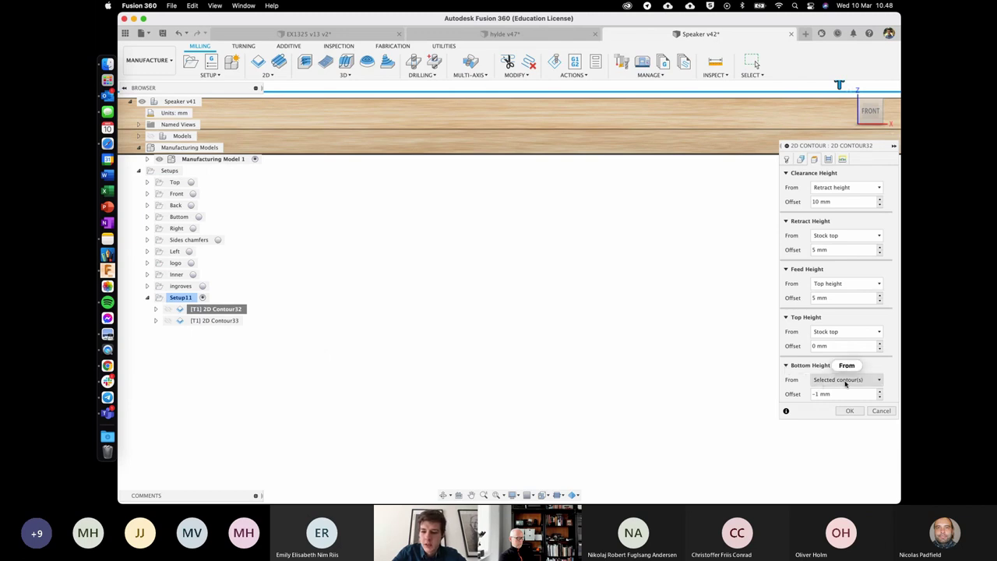
mouse_move(830, 384)
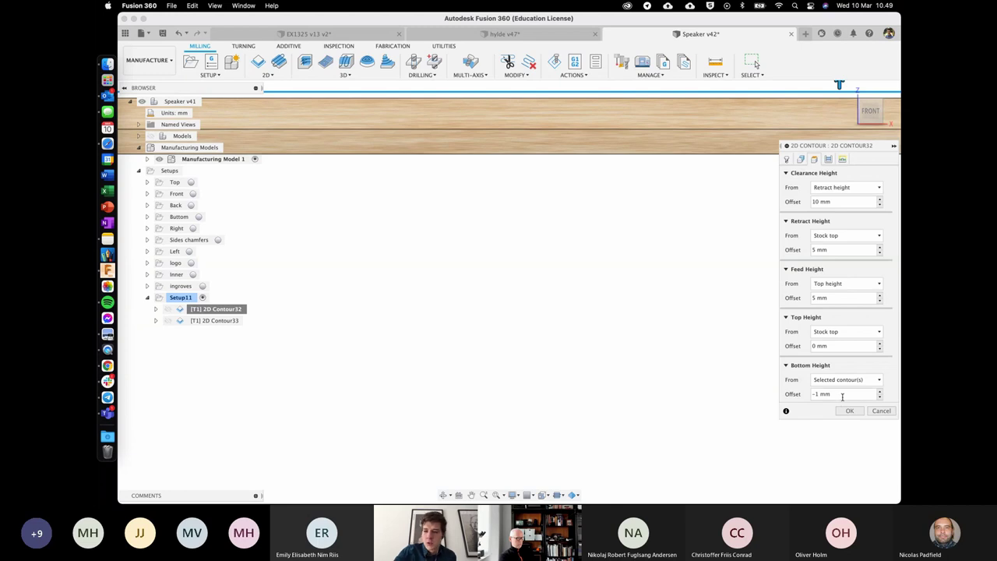
left_click(842, 396)
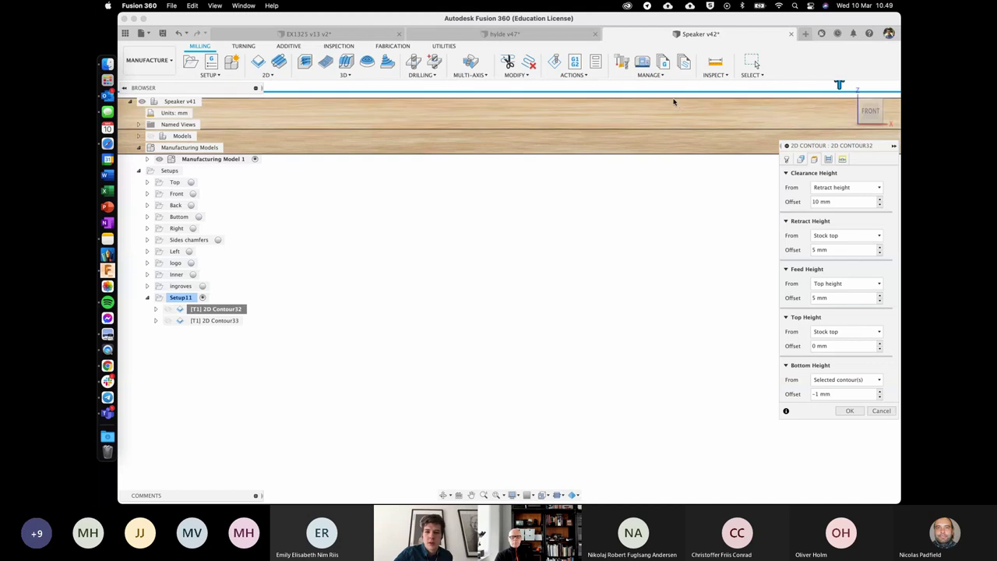
left_click(826, 394)
type("0")
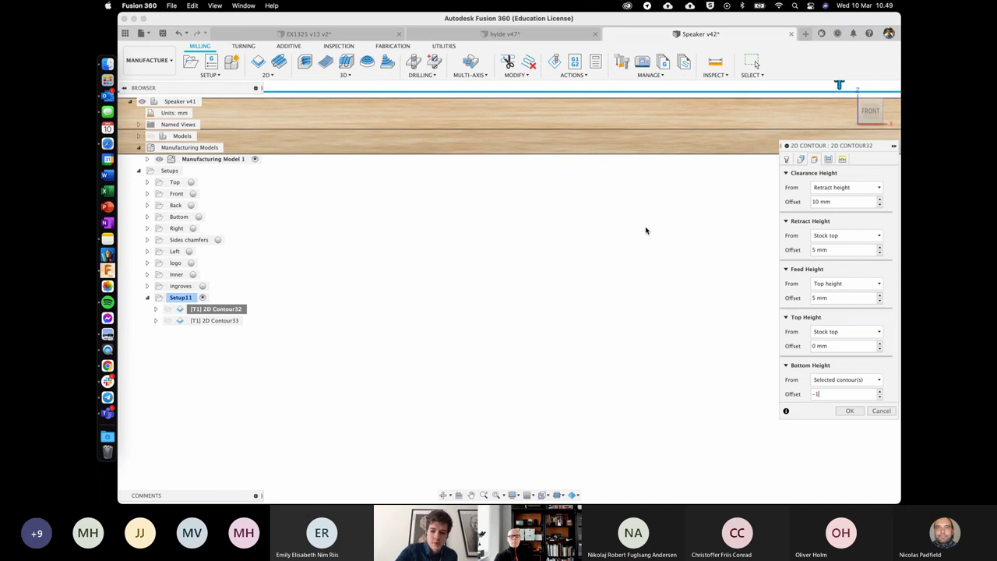
type("mm")
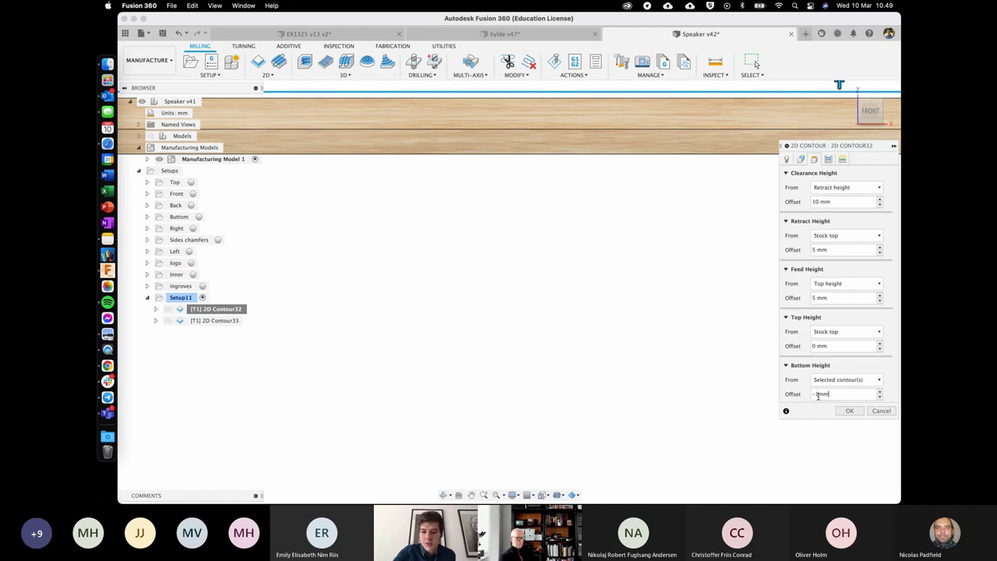
type(".5")
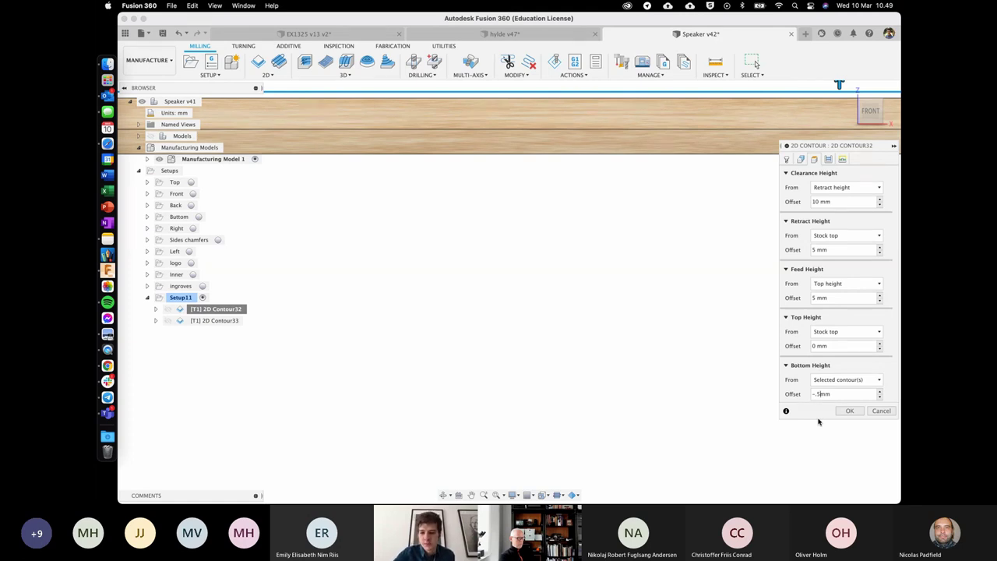
key("BackSpace")
key("BackSpace")
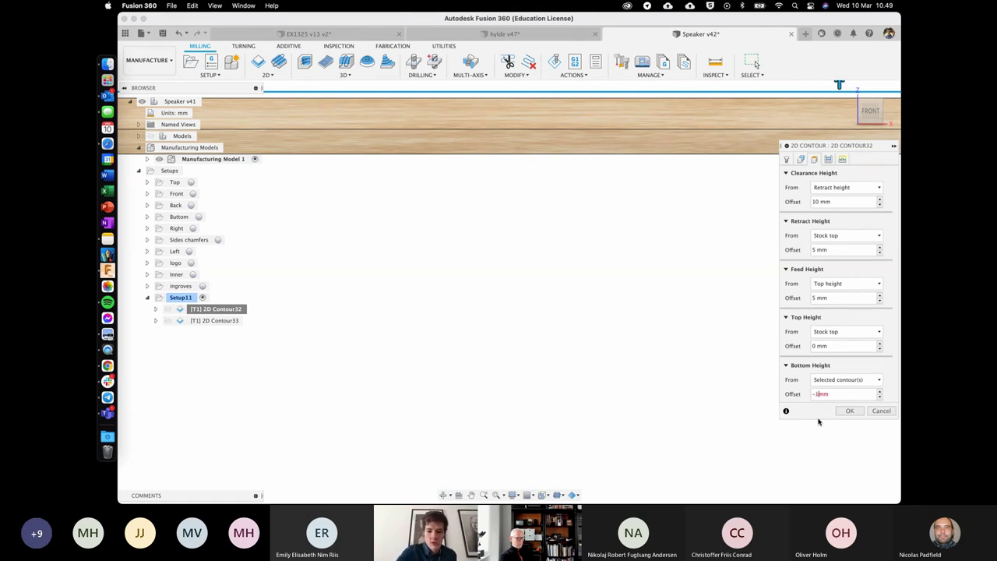
left_click(858, 412)
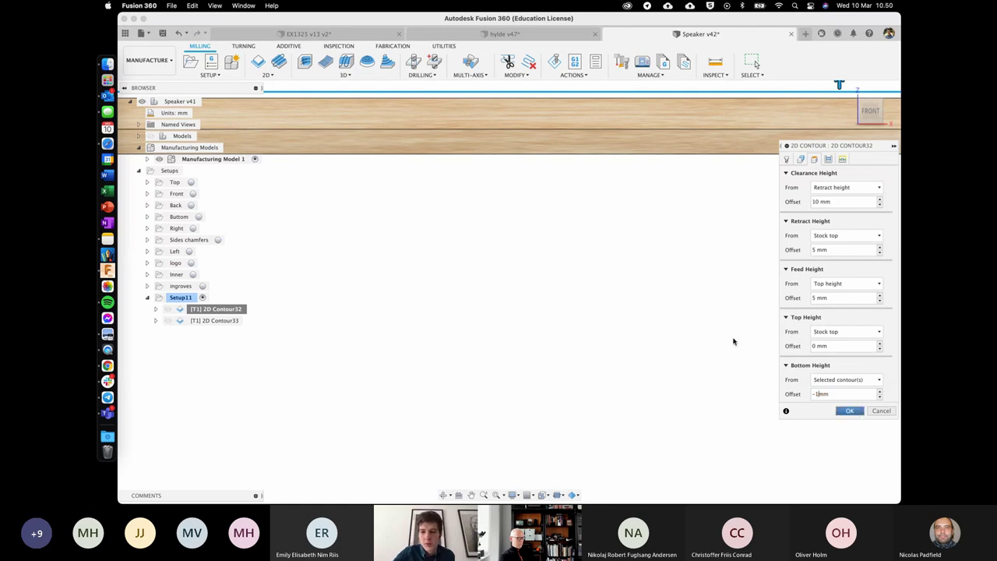
key("Return")
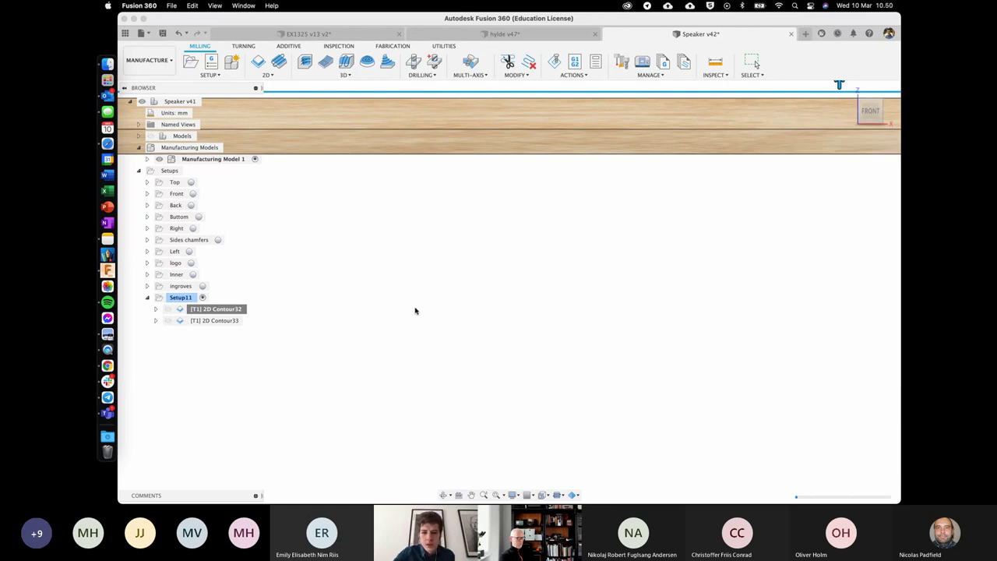
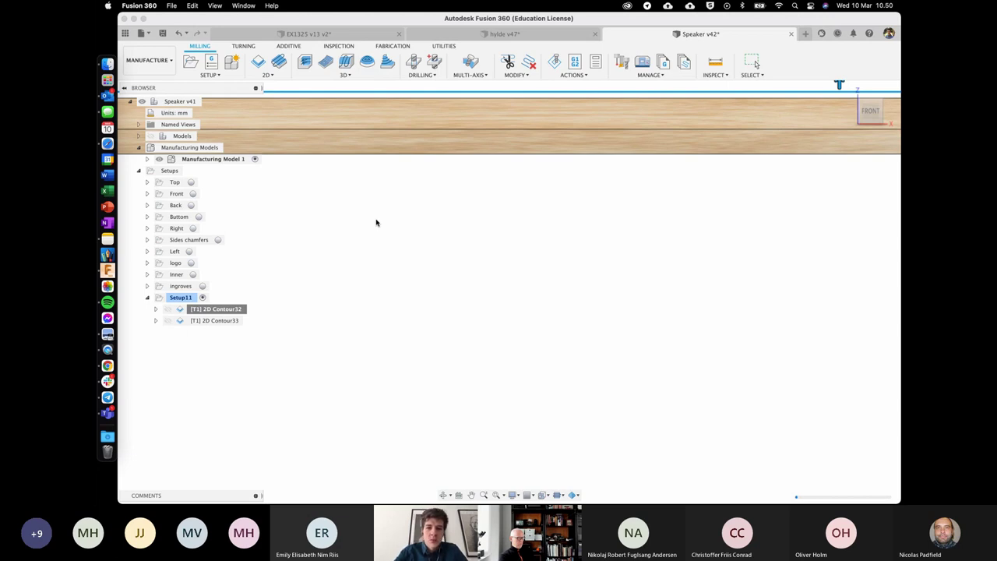
Step: Review the multiple-depth stepdown and the lead-in and linking settings of 2D Contour32, and accept the operation
right_click(376, 222)
left_click(358, 224)
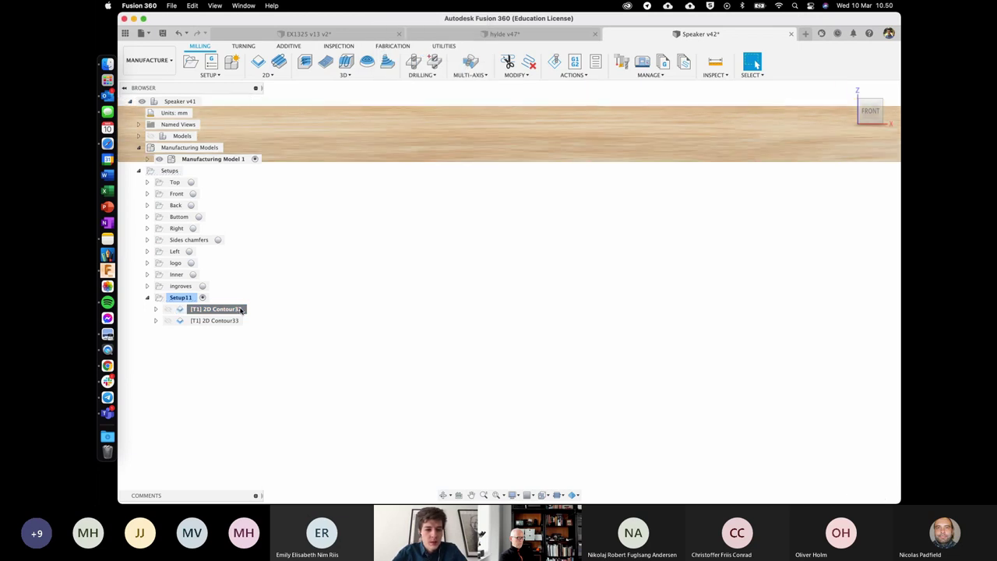
right_click(251, 250)
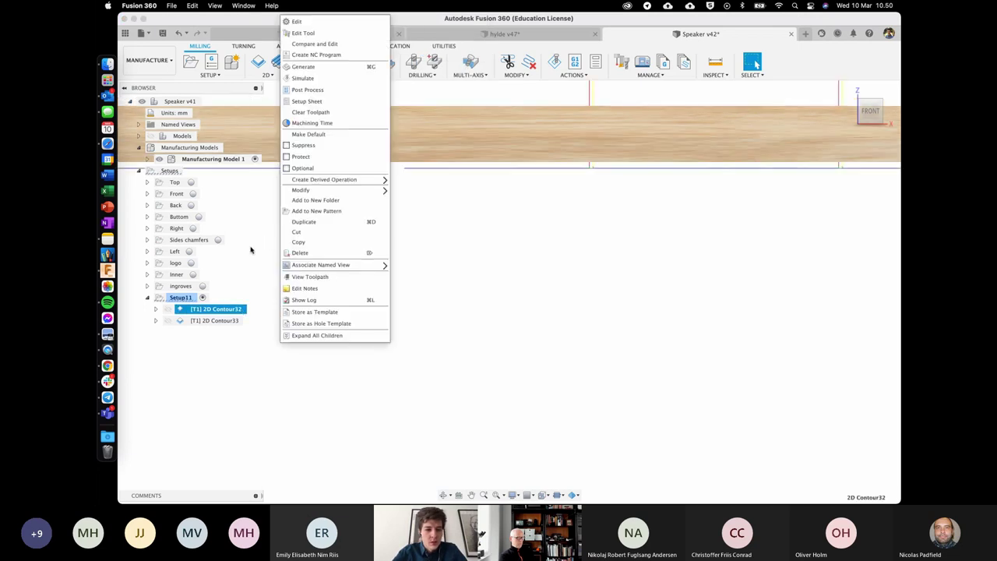
left_click(303, 23)
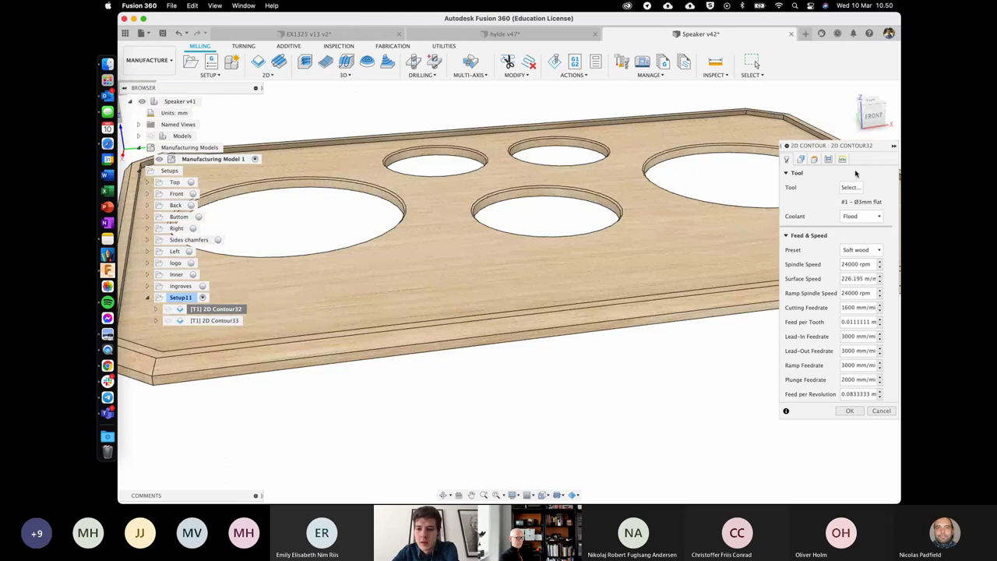
left_click(831, 159)
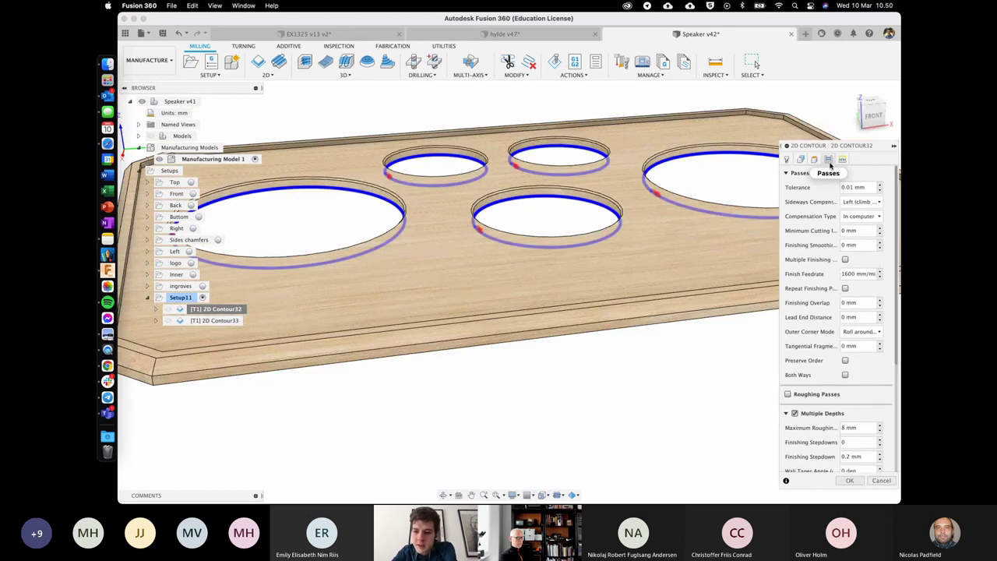
scroll(804, 312, "down", 3)
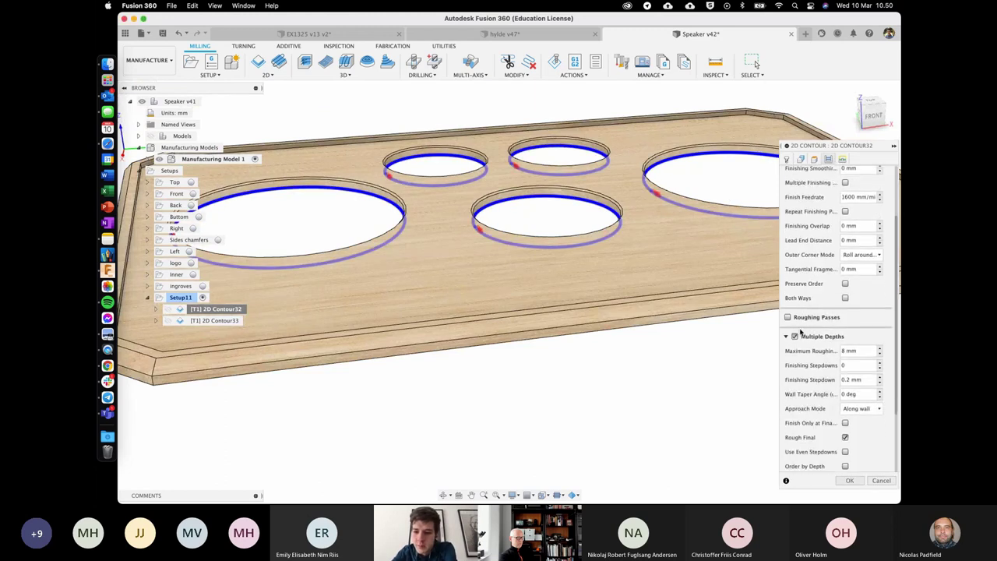
mouse_move(798, 339)
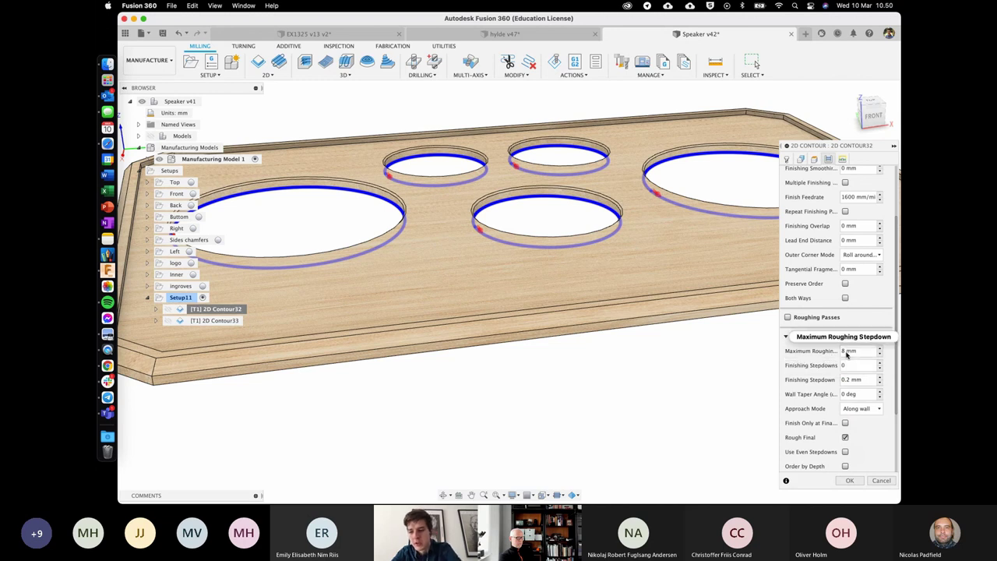
mouse_move(847, 355)
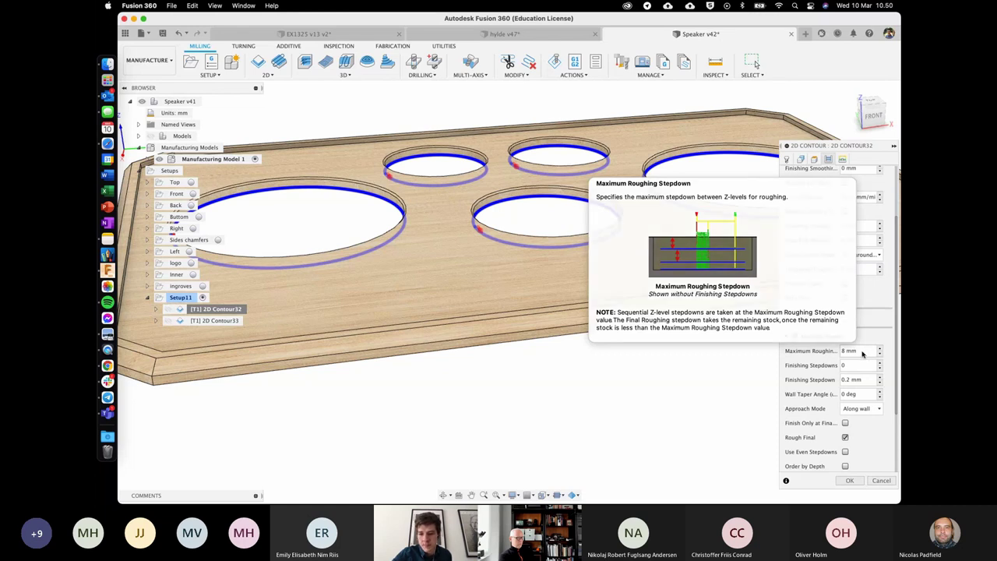
left_click_drag(861, 351, 837, 353)
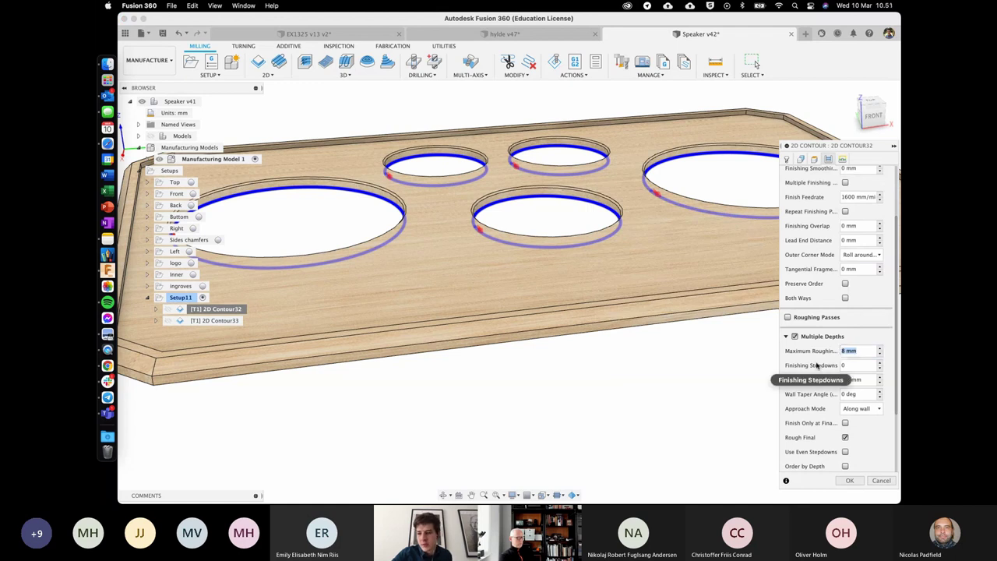
left_click(842, 160)
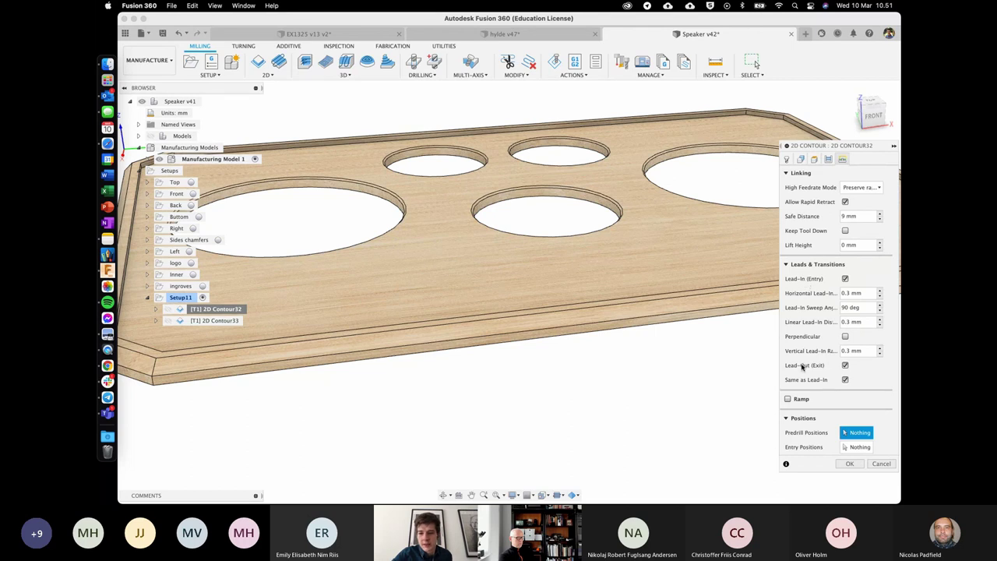
left_click(850, 465)
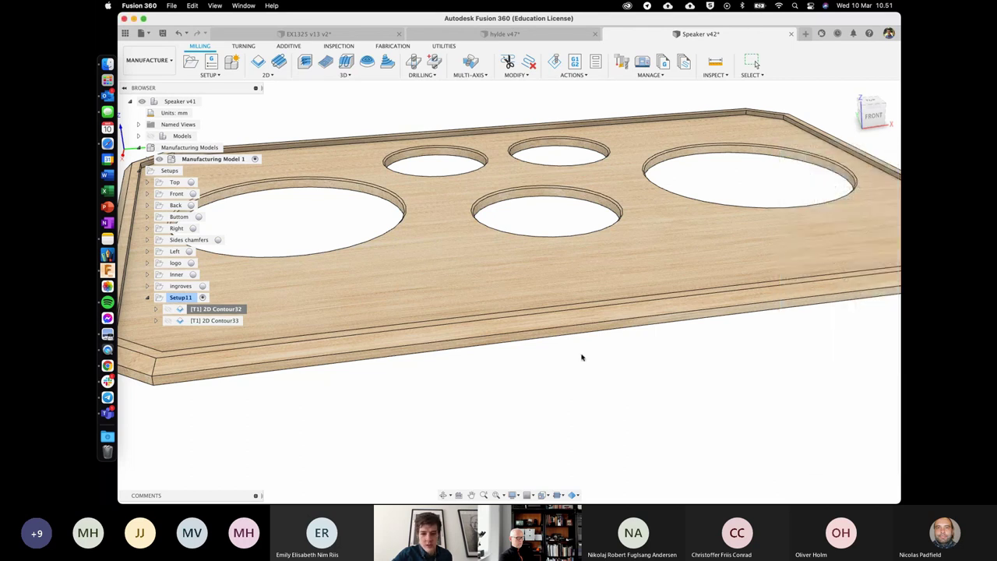
Step: Examine from above the lead-in and lead-out moves of 2D Contour32 along the edges of the speaker holes
scroll(515, 244, "up", 3)
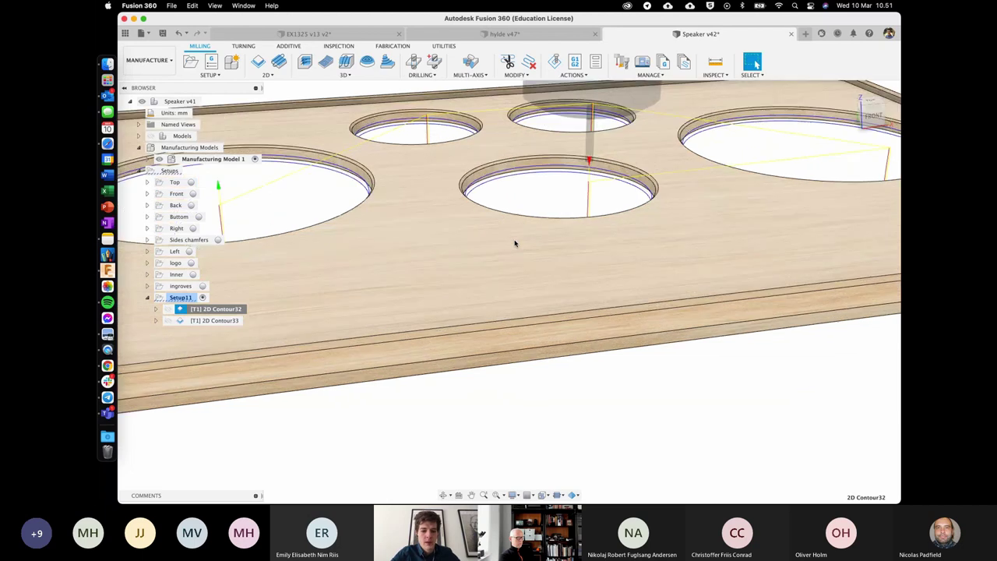
middle_click_drag(514, 243, 599, 266)
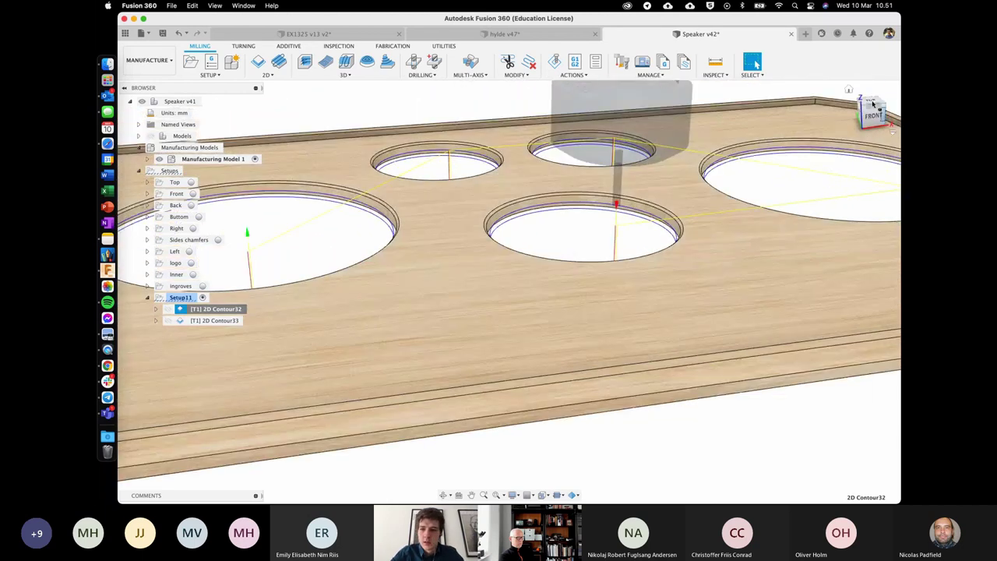
left_click(873, 104)
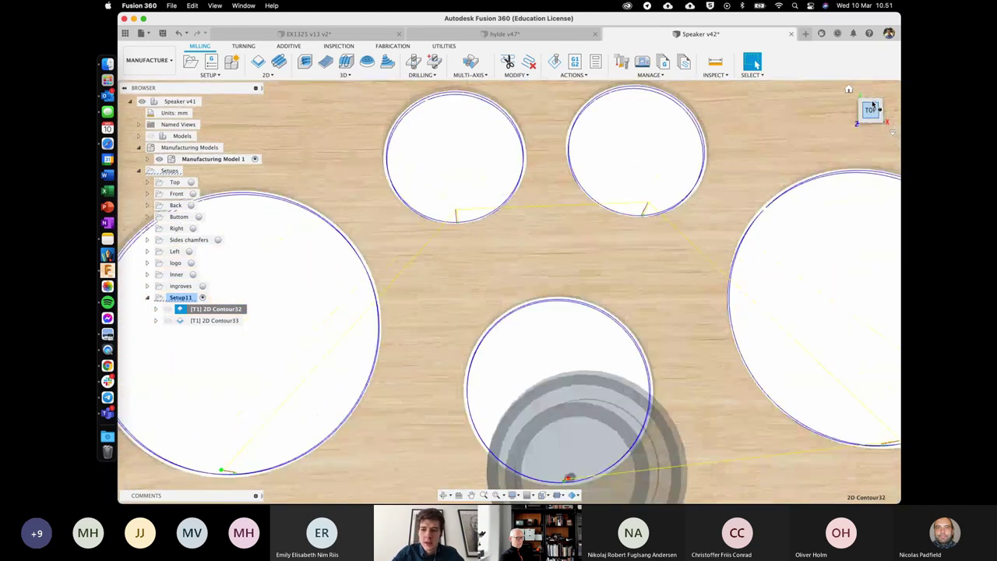
scroll(599, 283, "up", 5)
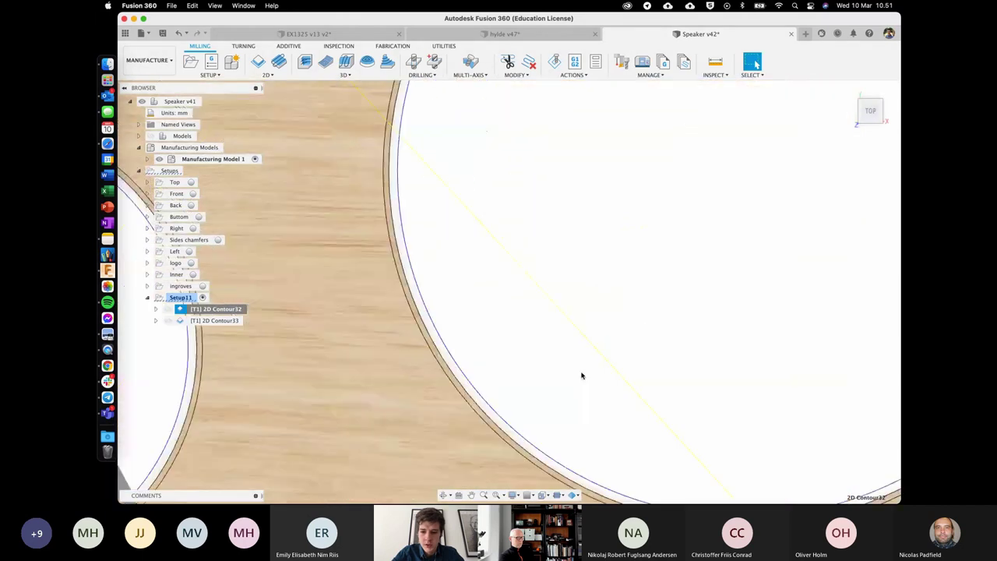
scroll(581, 376, "down", 5)
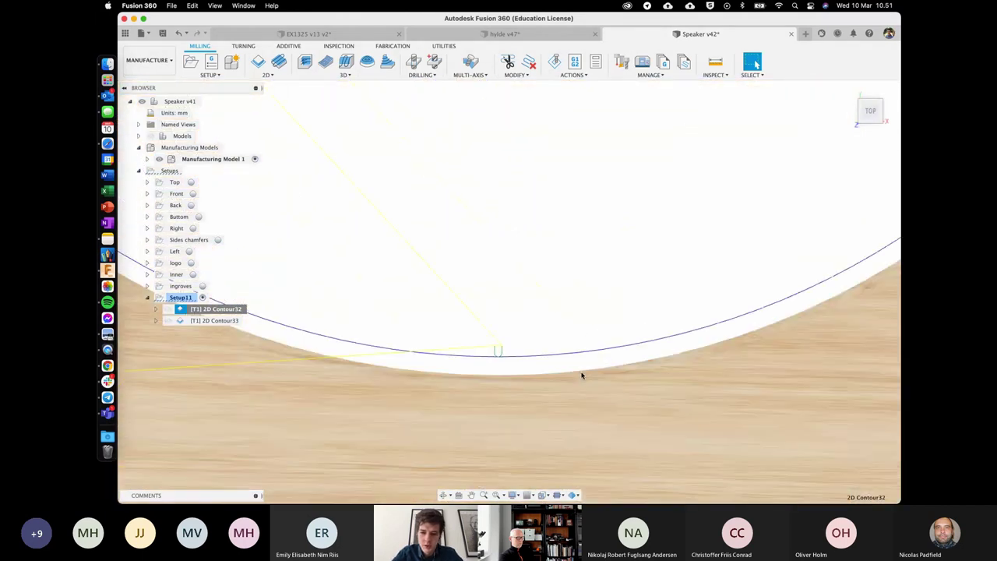
scroll(581, 376, "up", 3)
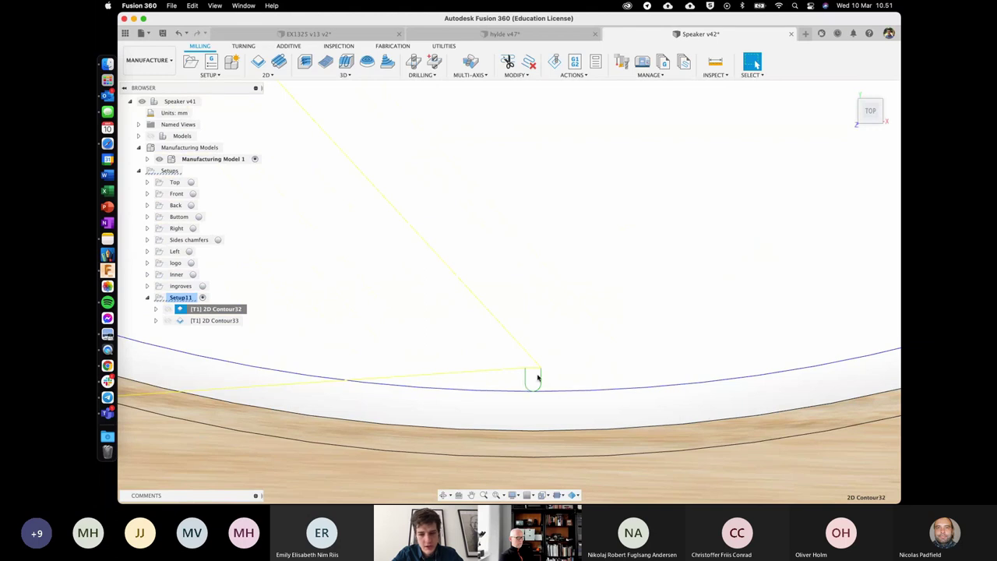
scroll(526, 379, "down", 6)
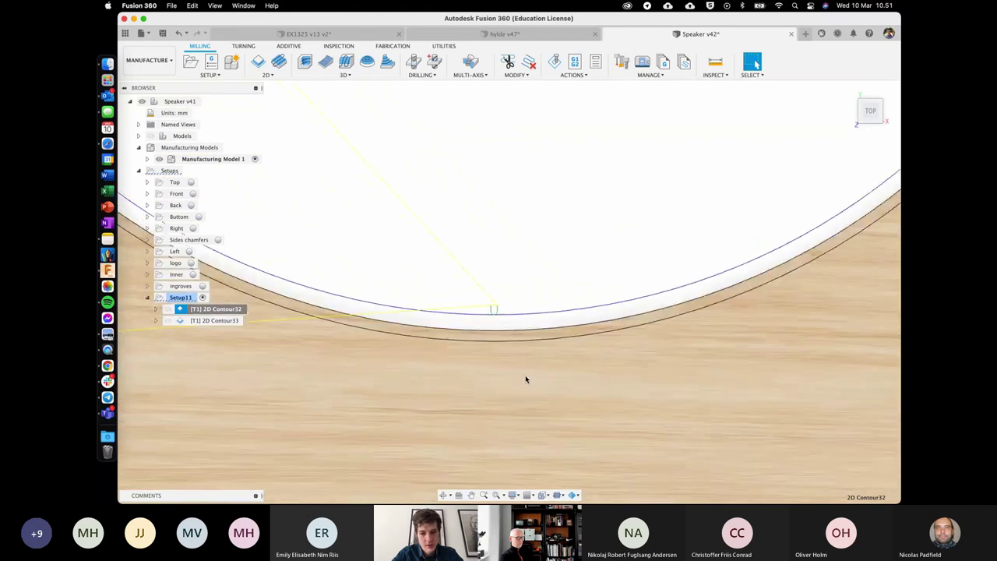
scroll(526, 379, "down", 10)
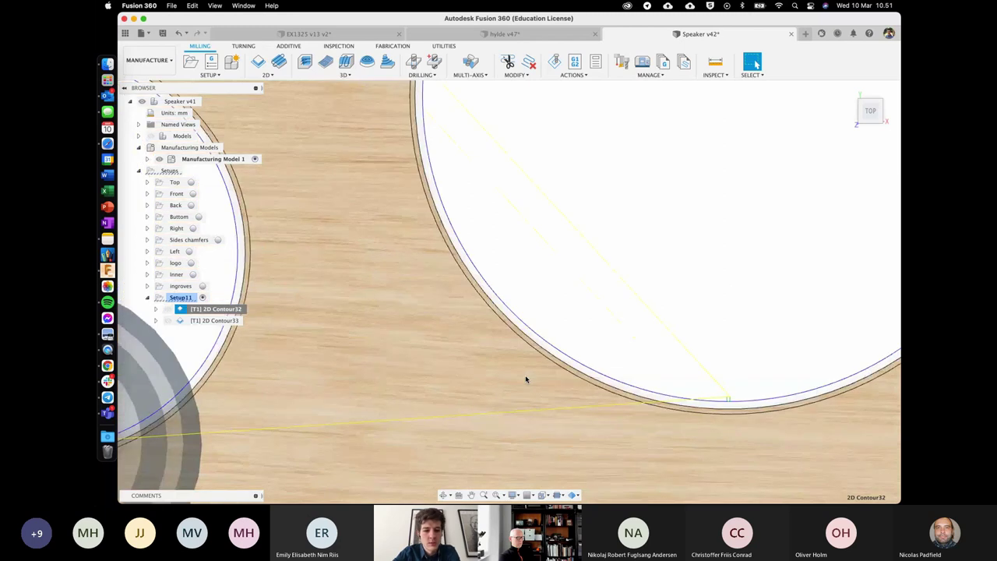
scroll(526, 379, "left", 3)
scroll(526, 380, "up", 4)
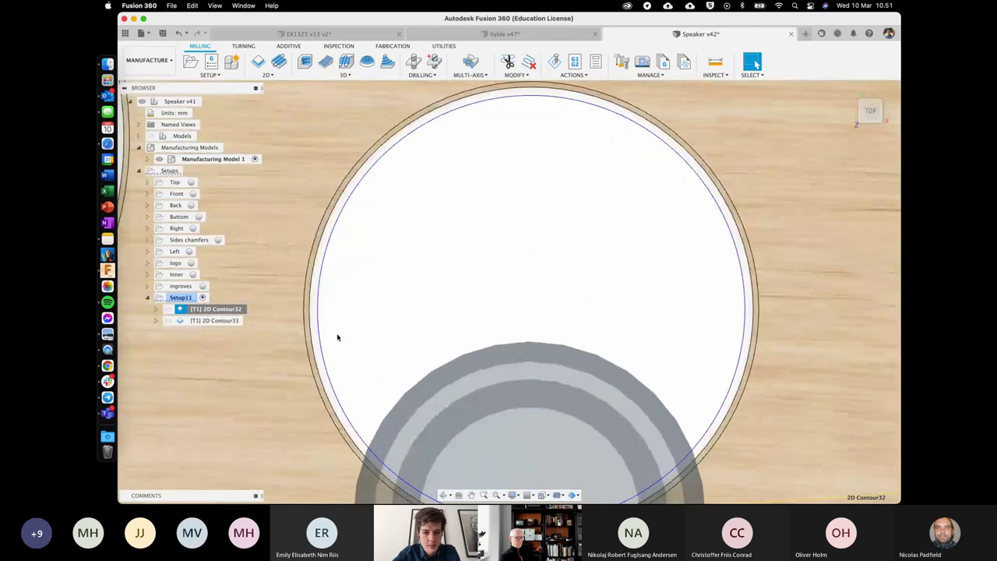
Step: Simulate 2D Contour32 to watch the tool enter and cut the hole's edge, and close the simulation
scroll(545, 285, "down", 1)
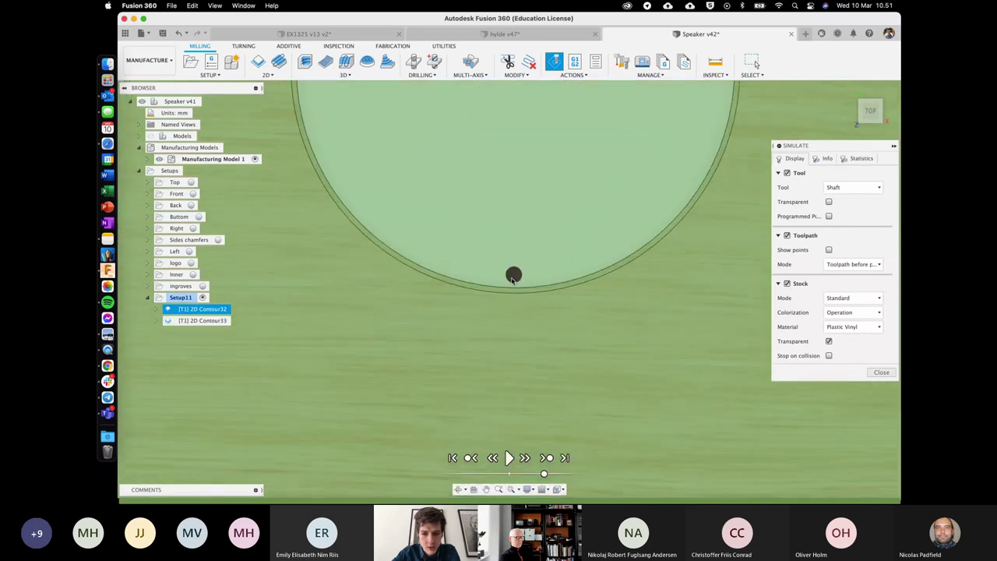
left_click(510, 459)
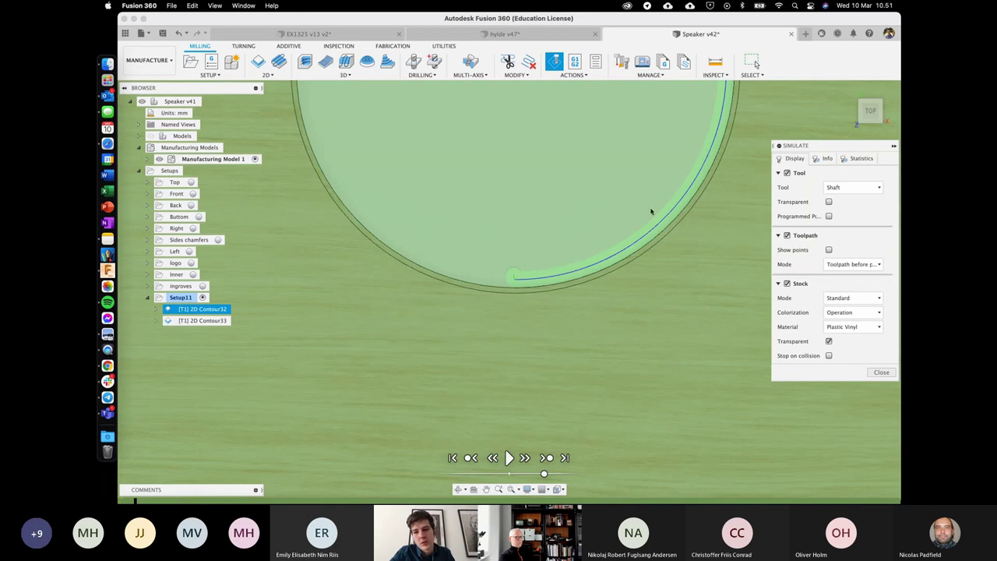
left_click(881, 373)
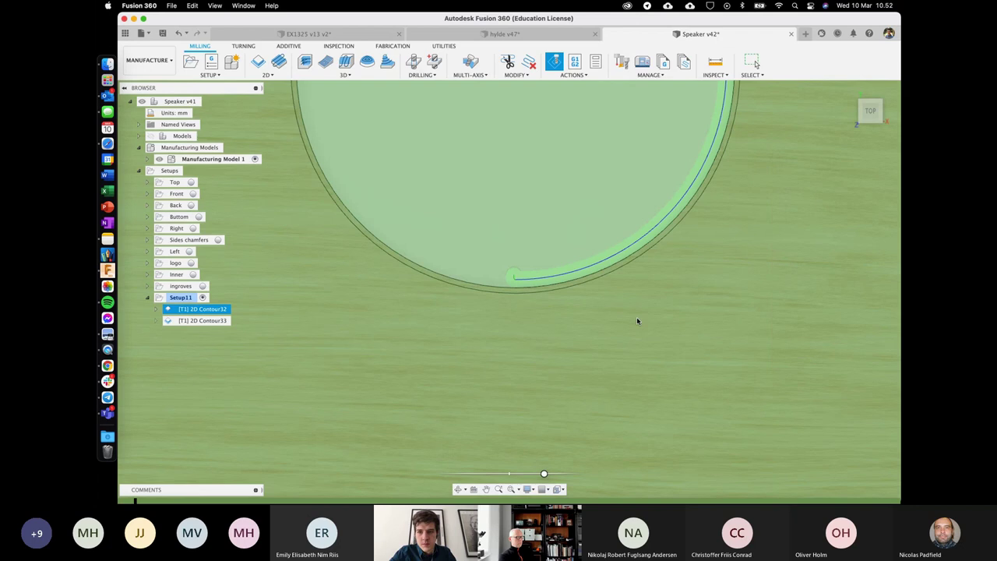
Step: Deselect the 2D Contour32 toolpath and view the whole speaker panel at an angle from above
scroll(488, 263, "down", 3)
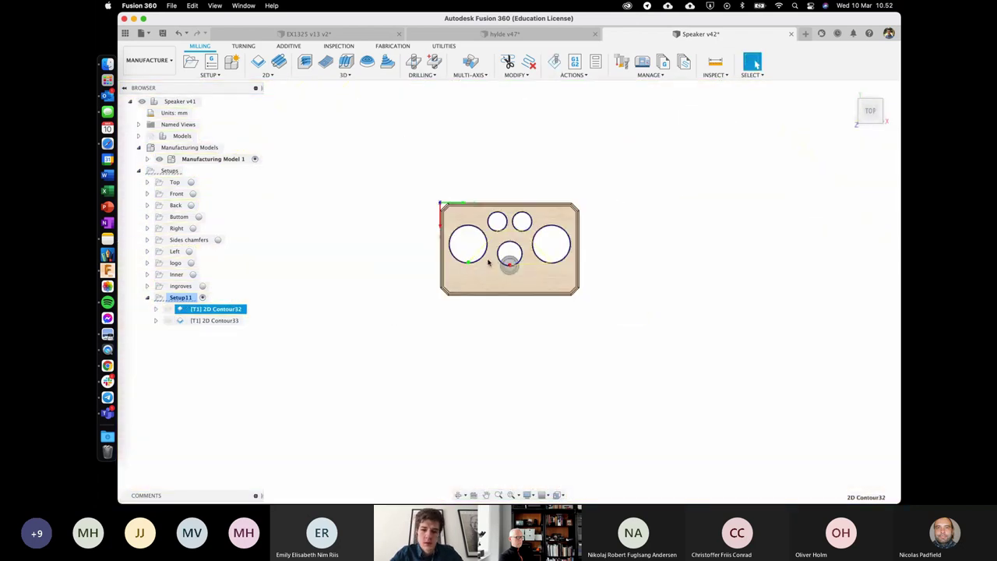
left_click(476, 325)
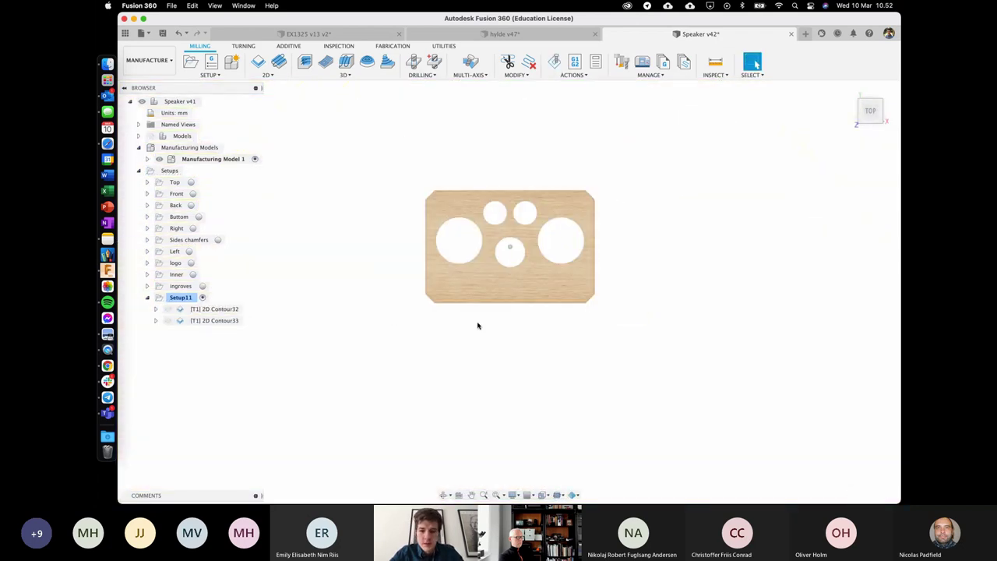
scroll(478, 326, "down", 3, "shift")
scroll(481, 268, "up", 3)
scroll(481, 268, "up", 2)
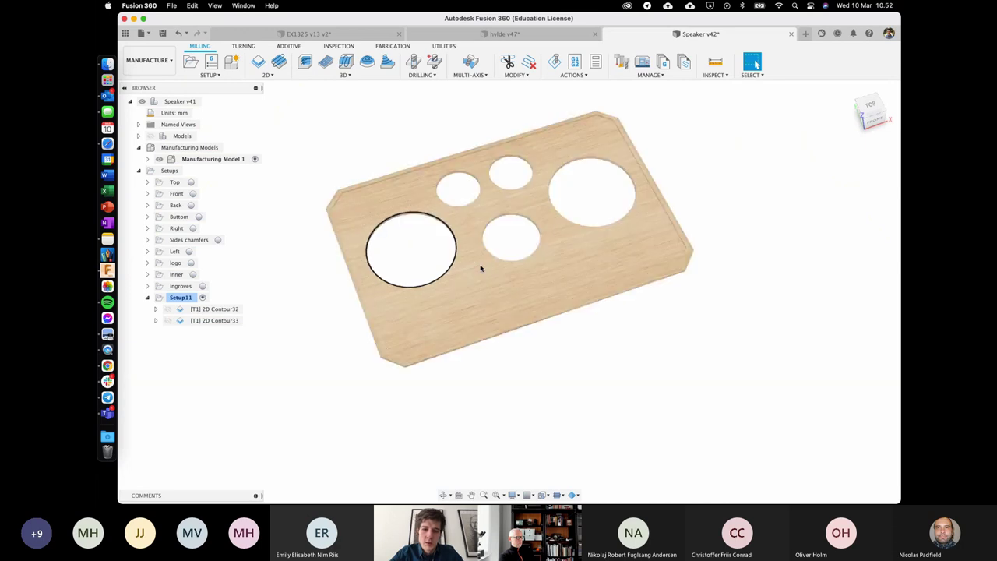
scroll(481, 268, "down", 2, "shift")
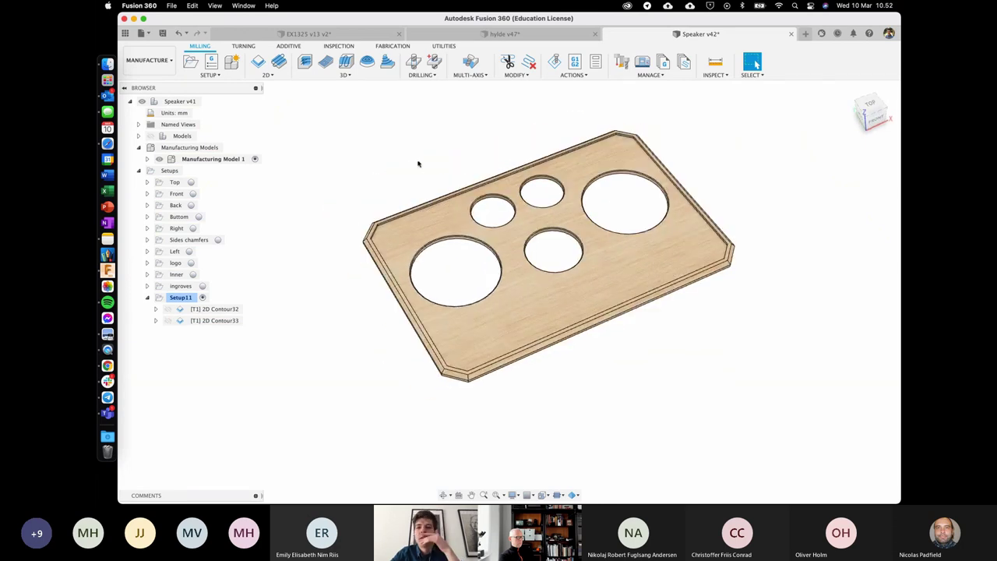
Step: Switch to the hylde document and examine the curved shelf grid from the front and the left side
left_click(565, 41)
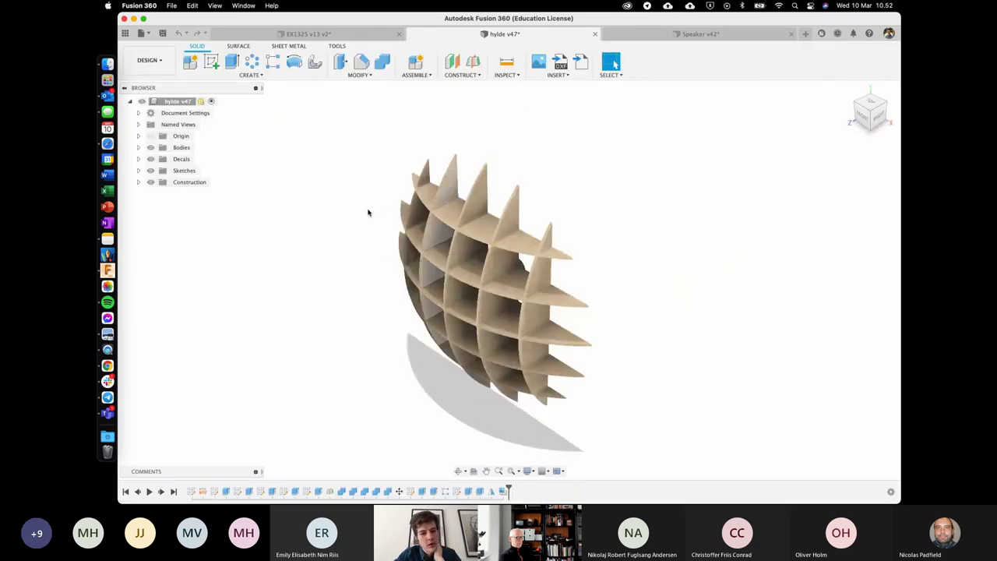
left_click(162, 67)
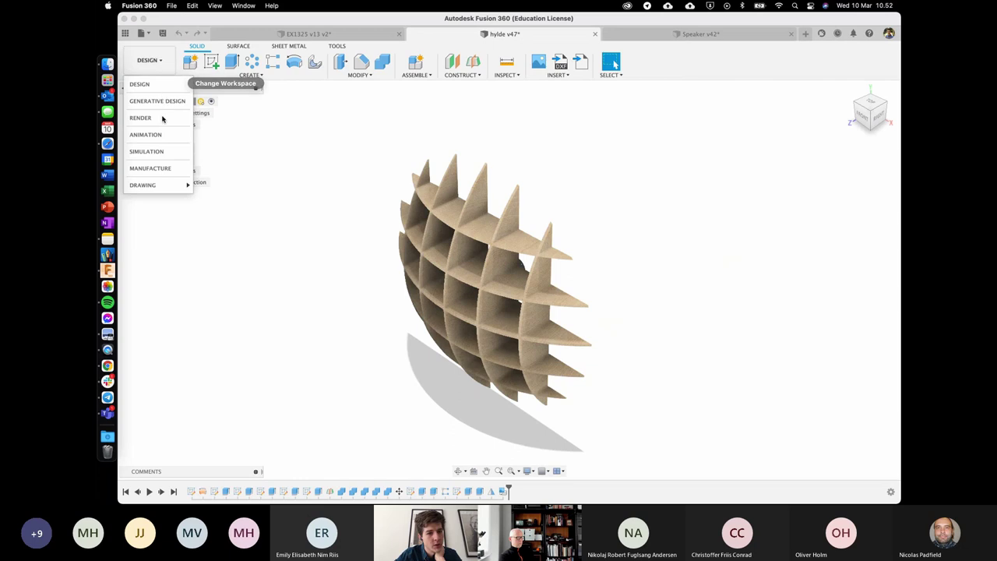
left_click(466, 234)
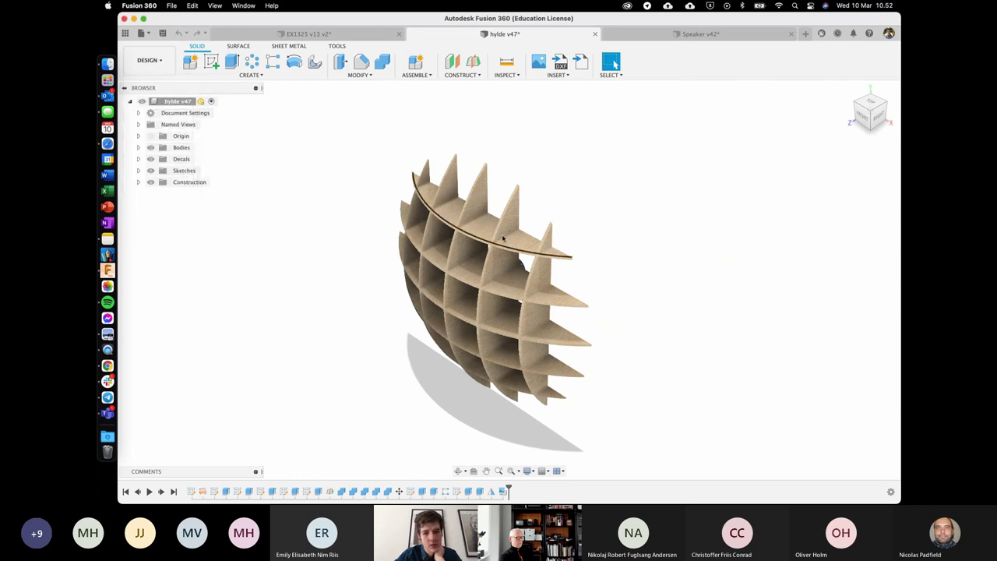
scroll(311, 239, "left", 2, "shift")
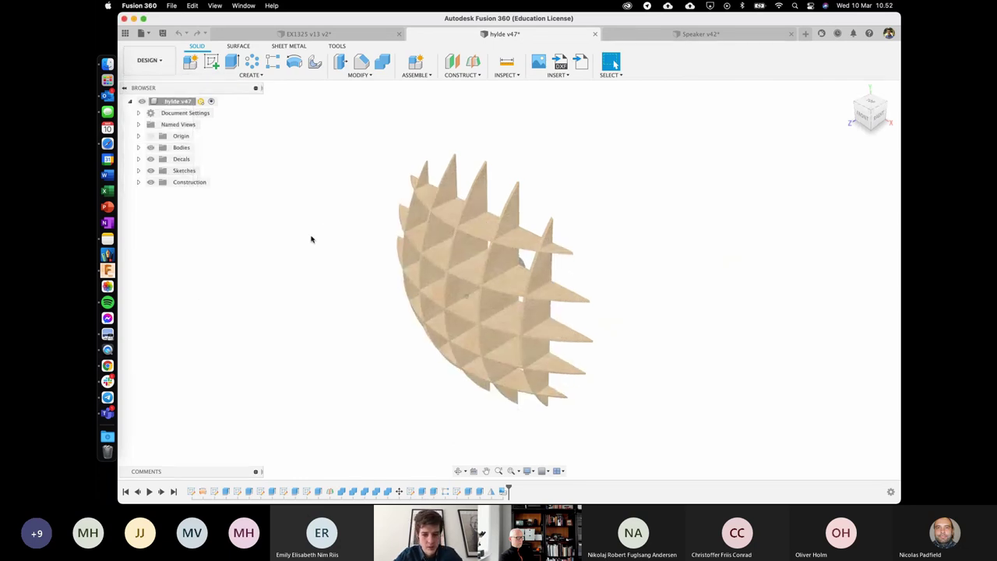
scroll(311, 239, "left", 5, "shift")
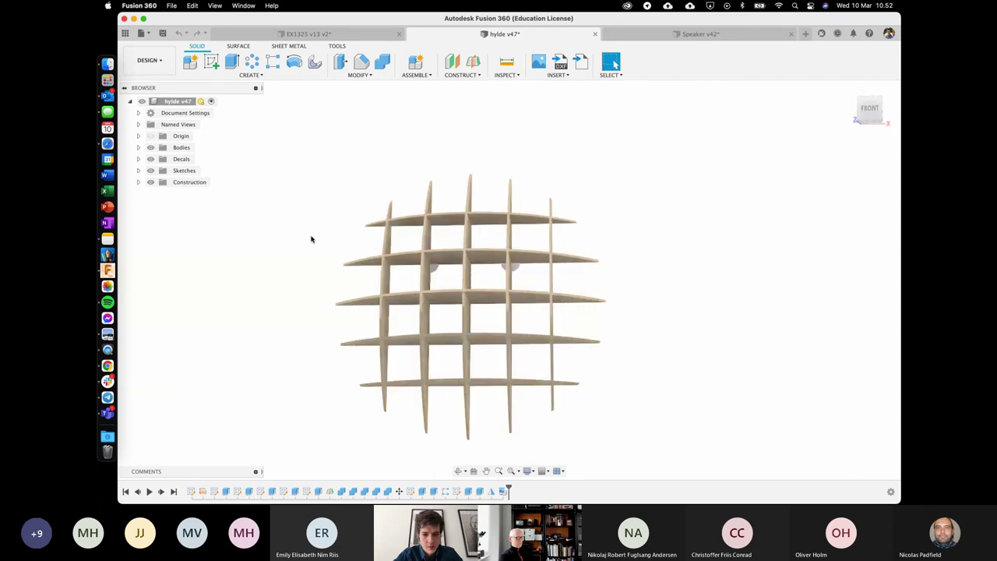
scroll(311, 239, "left", 5, "shift")
scroll(311, 239, "right", 1, "shift")
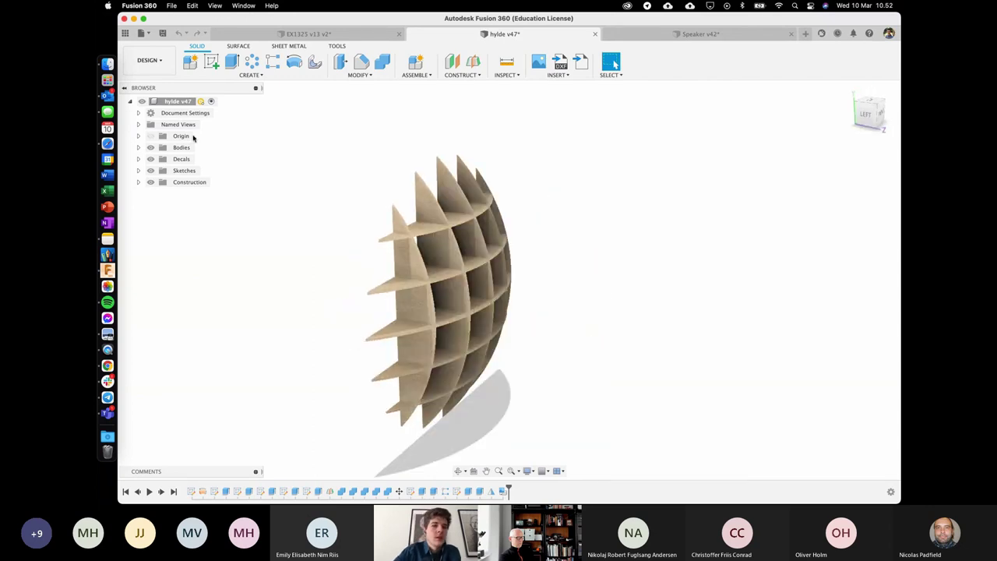
Step: Change the hylde document to the Manufacture workspace and select the 2D Contour3 operation in Setup2
left_click(148, 60)
left_click(165, 169)
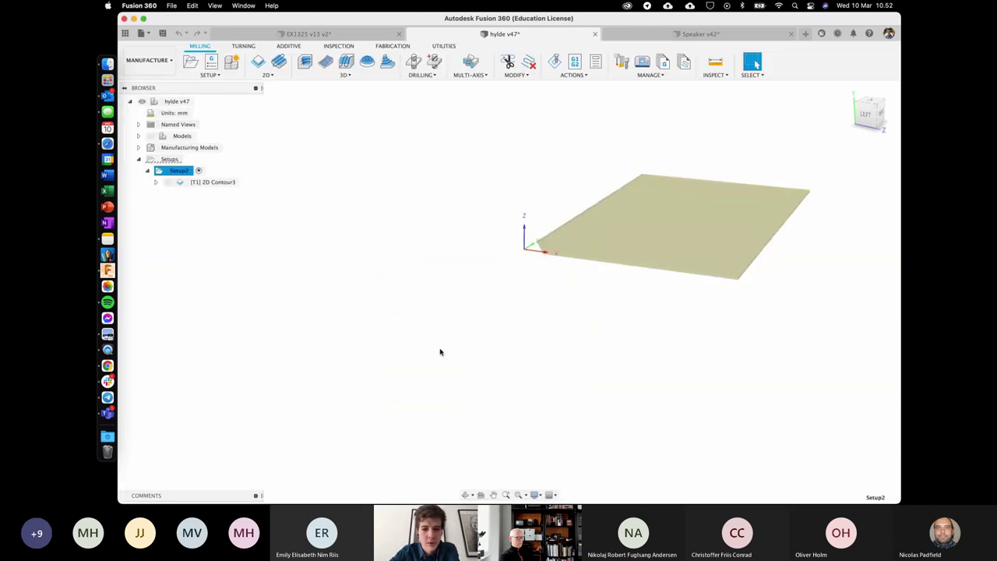
left_click(417, 322)
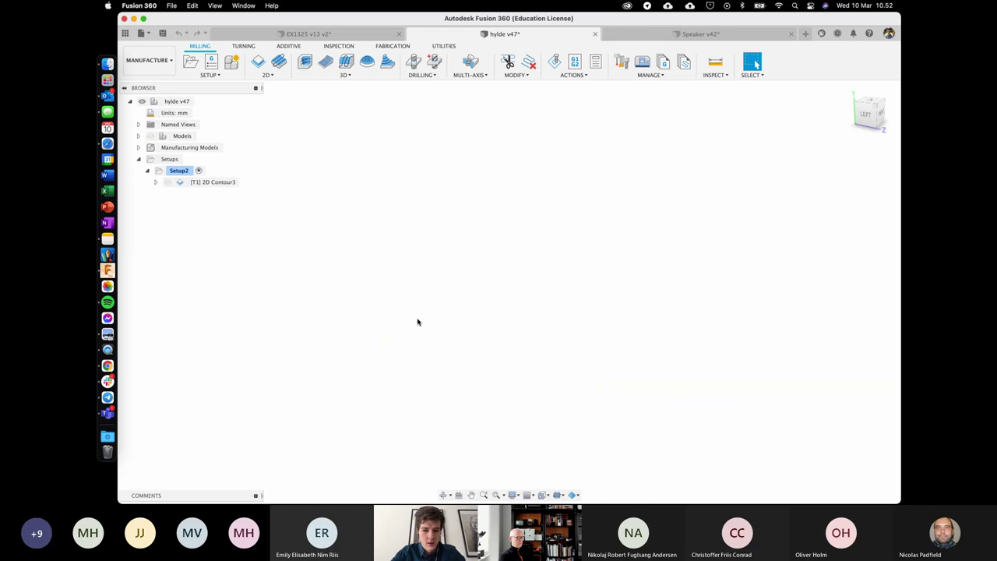
left_click(226, 183)
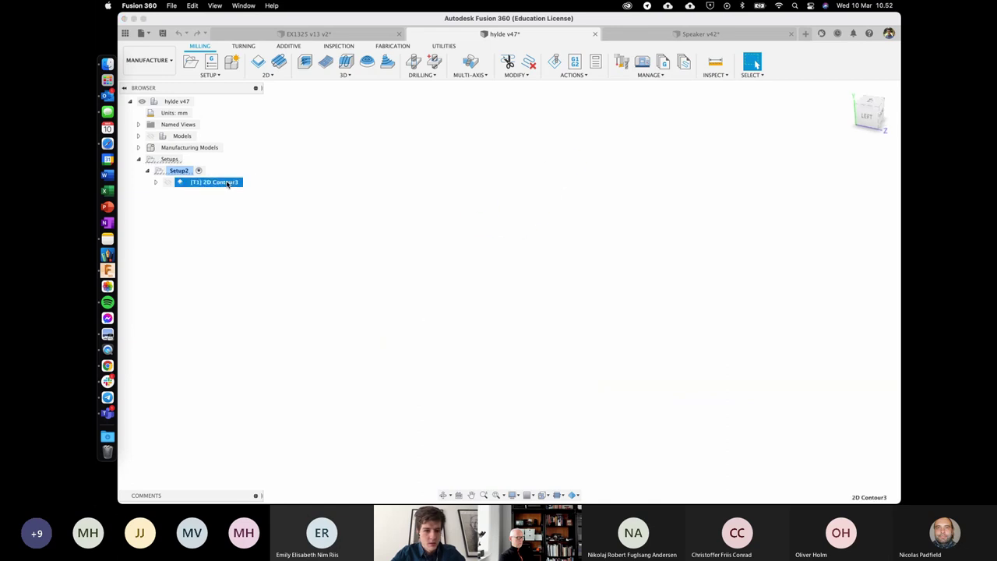
Step: Show Manufacturing Model.1 and examine the shelf boards laid out on its two rectangular sheets
left_click(359, 228)
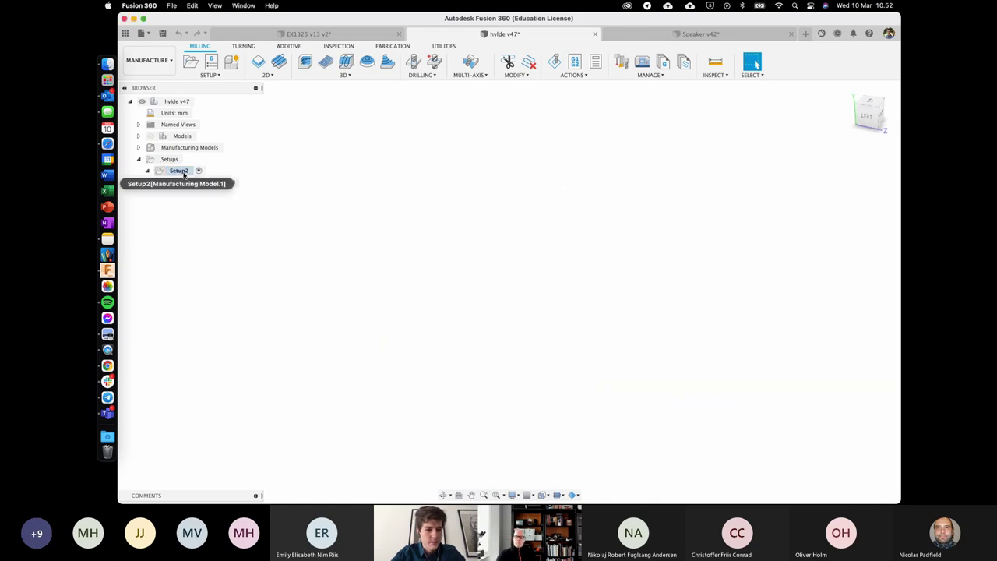
left_click(148, 135)
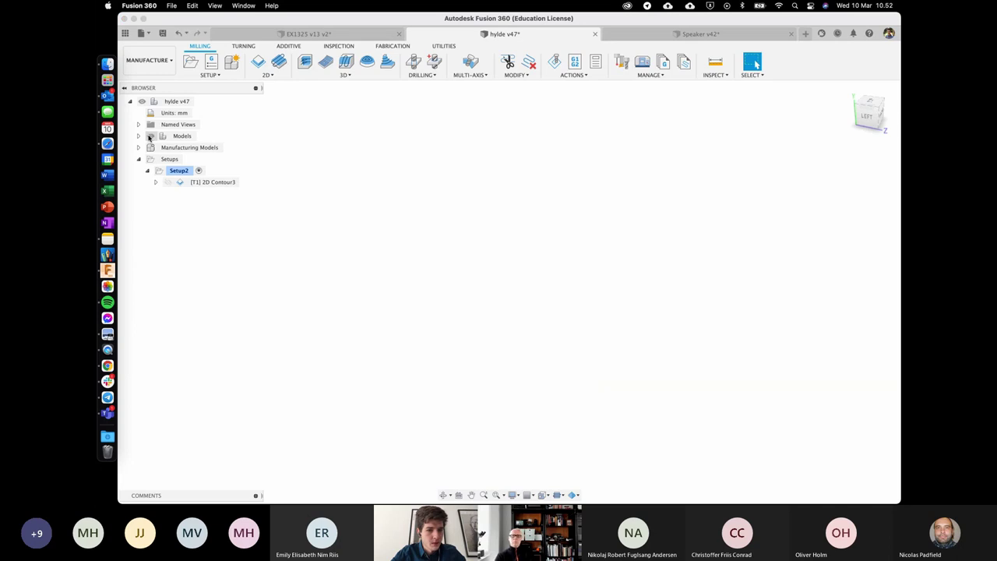
left_click(139, 148)
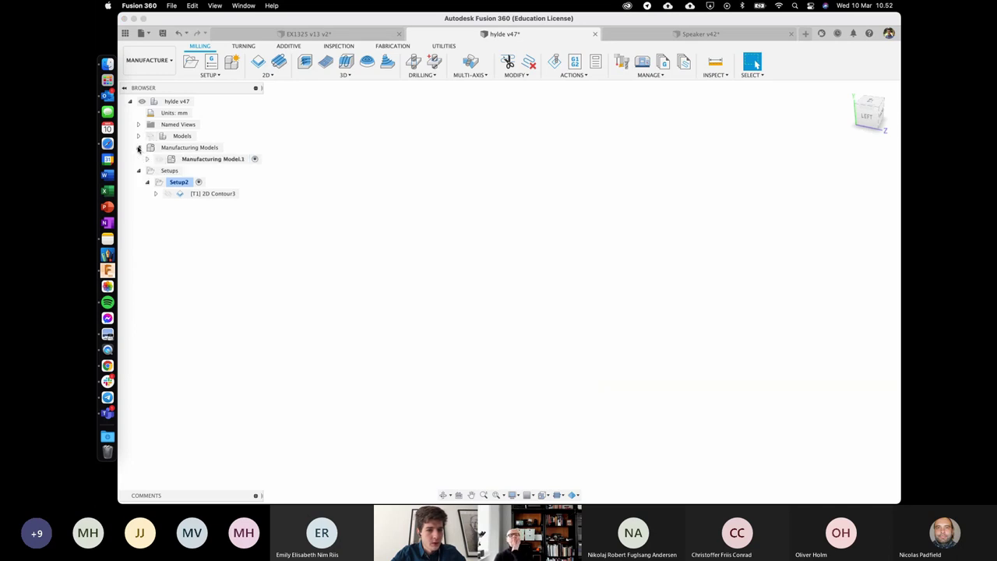
left_click(156, 160)
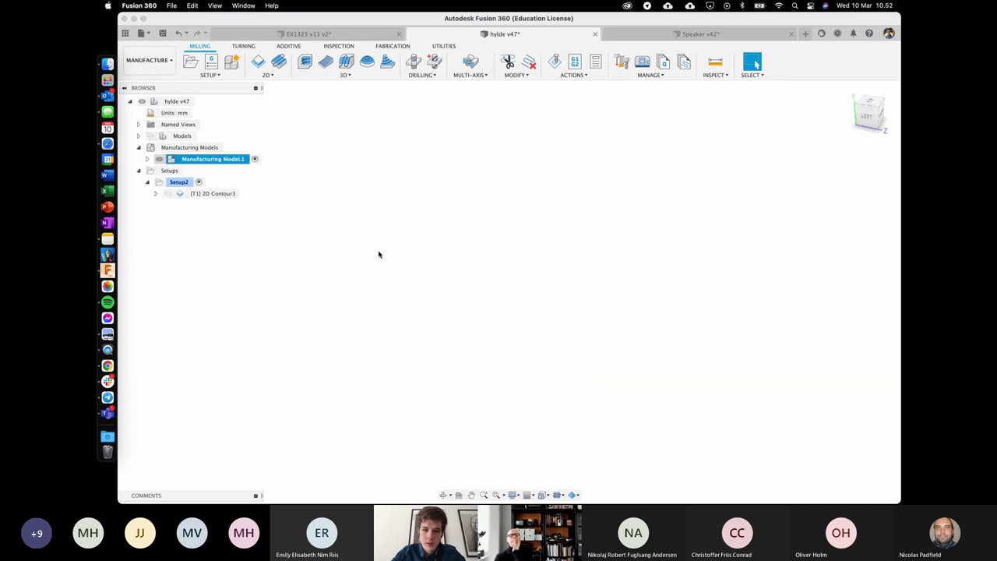
left_click(359, 296)
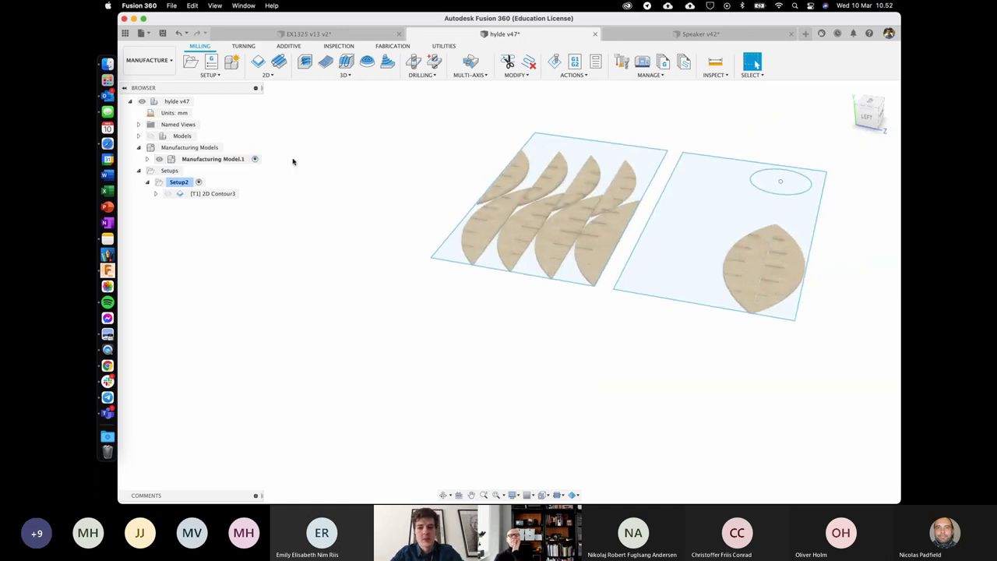
left_click(729, 248)
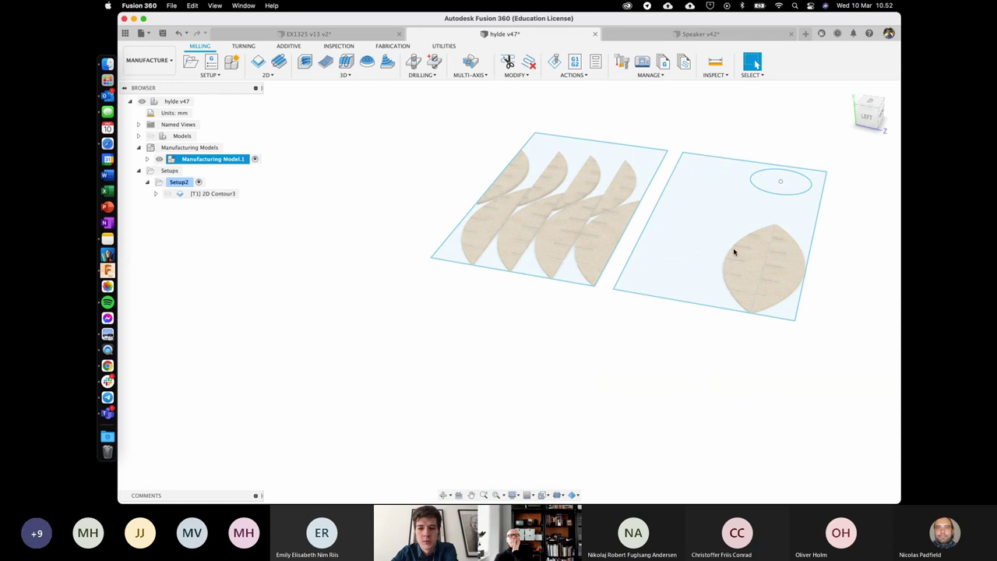
left_click(424, 193)
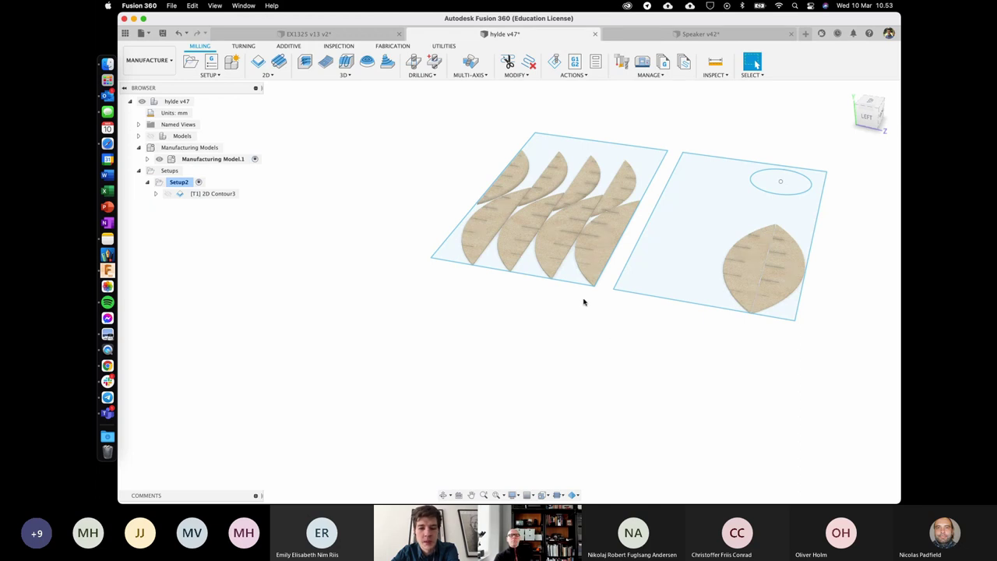
scroll(585, 302, "up", 3)
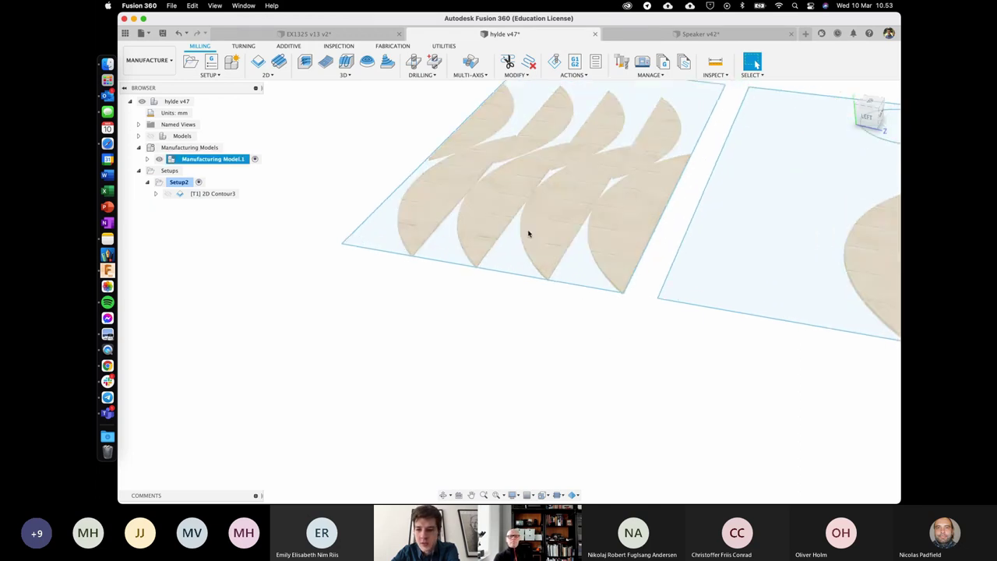
scroll(528, 234, "down", 3)
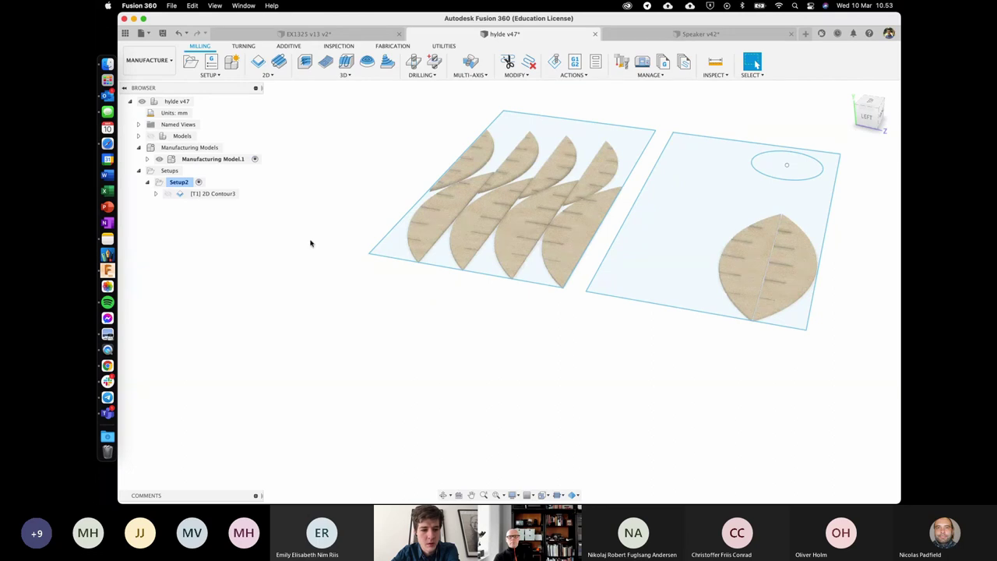
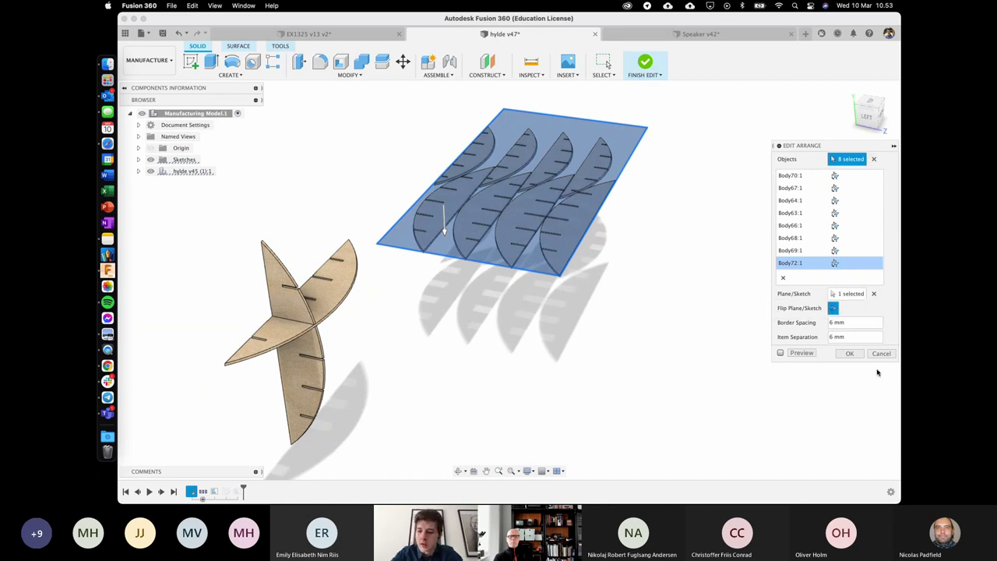
left_click(783, 278)
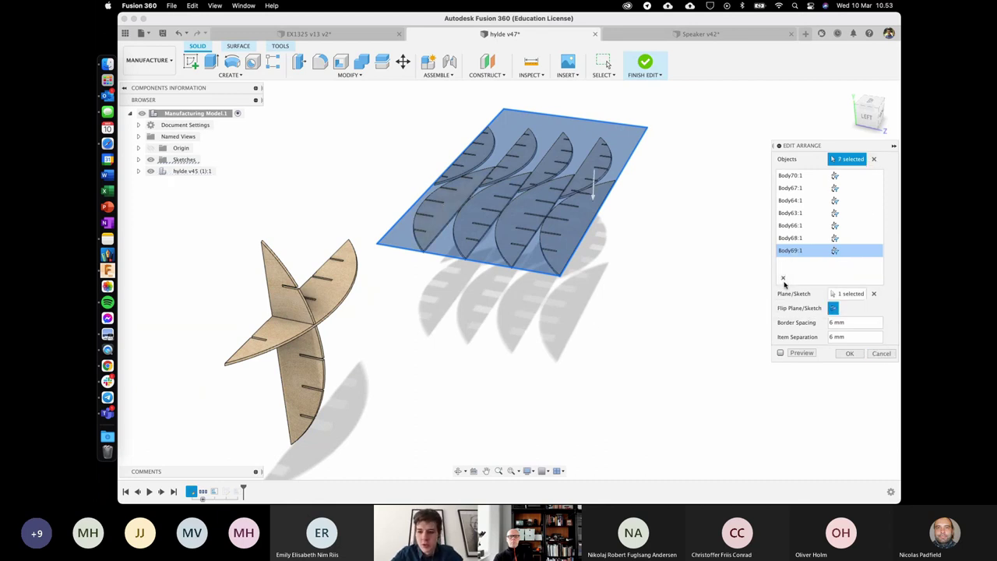
left_click(783, 279)
left_click(783, 279)
left_click(784, 279)
left_click(784, 278)
left_click(784, 279)
left_click(784, 279)
left_click(784, 279)
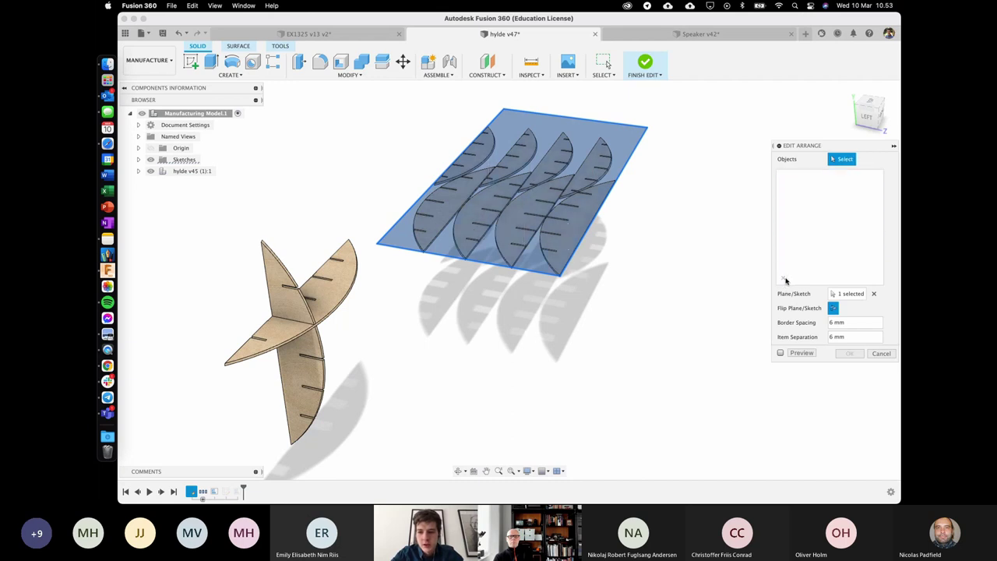
left_click(881, 353)
Step: Delete the first Arrange feature from the manufacturing model and roll the timeline back to just after the second feature
left_click(214, 490)
key("Delete")
left_click_drag(232, 491, 208, 491)
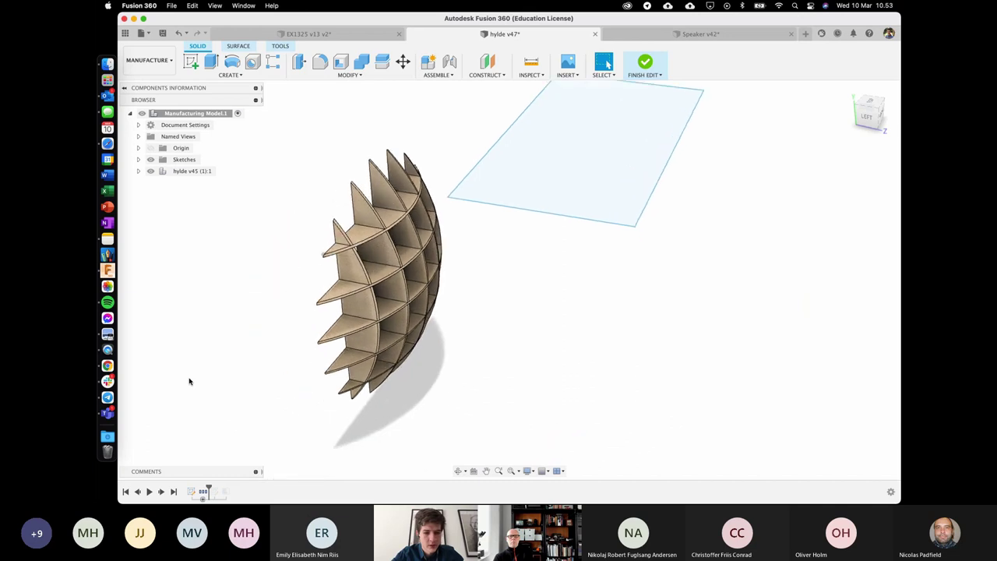
Step: Start a new Arrange and select the undersides of the top two horizontal shelf boards as objects
scroll(190, 381, "left", 5, "shift")
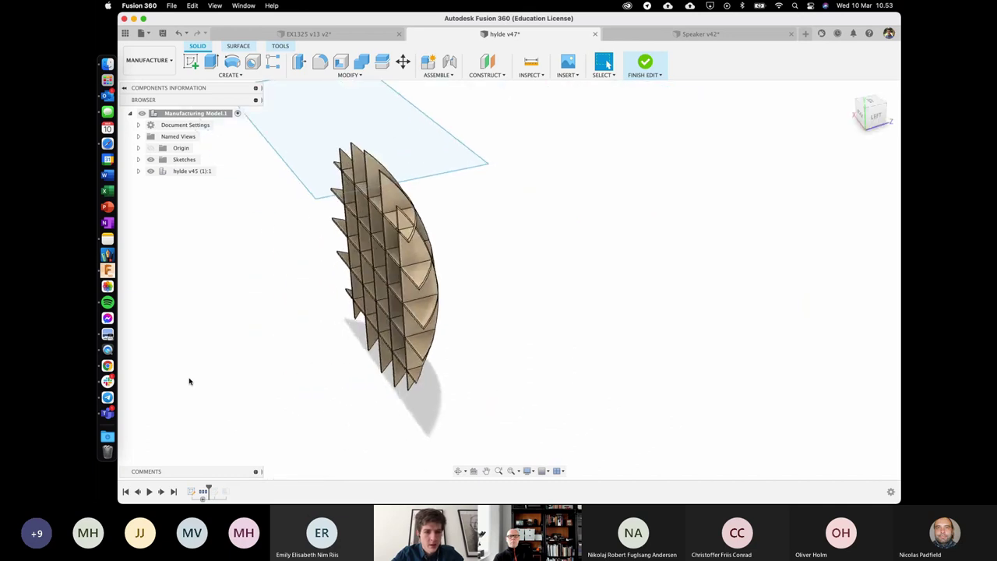
left_click(349, 75)
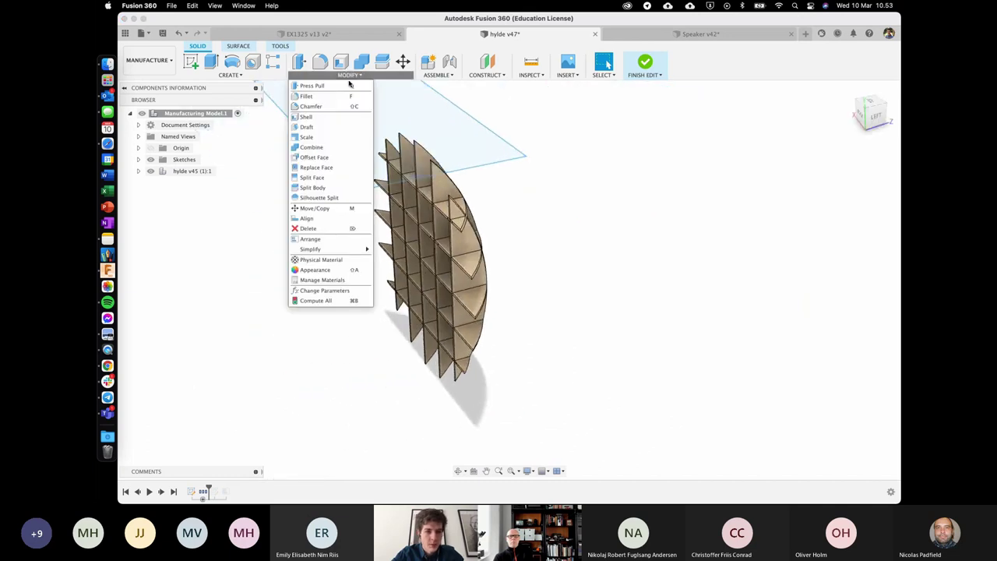
left_click(314, 242)
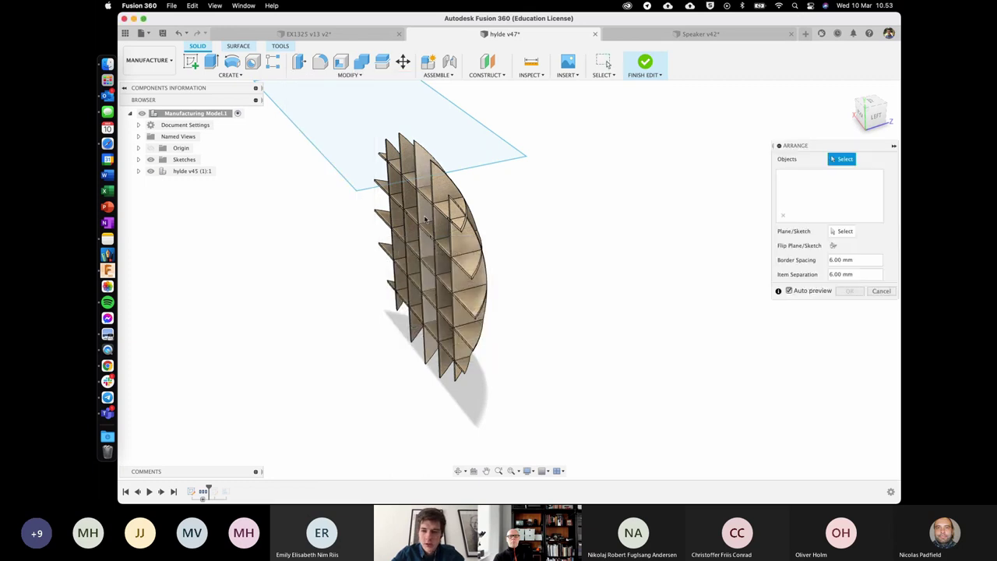
scroll(425, 219, "up", 5)
scroll(425, 219, "left", 4, "shift")
scroll(425, 219, "left", 1, "shift")
middle_click_drag(425, 219, 445, 147, "shift")
left_click(445, 148)
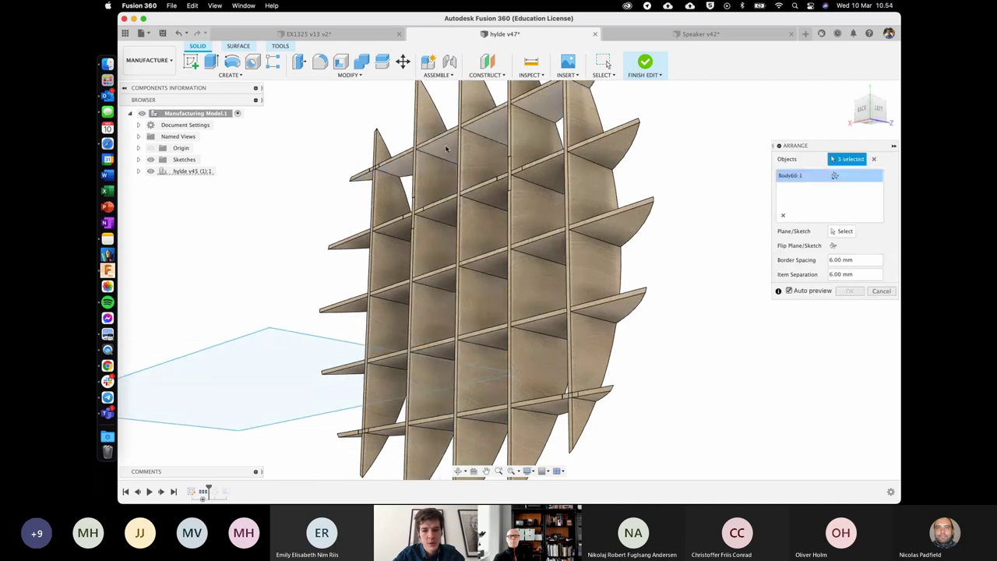
left_click(451, 217)
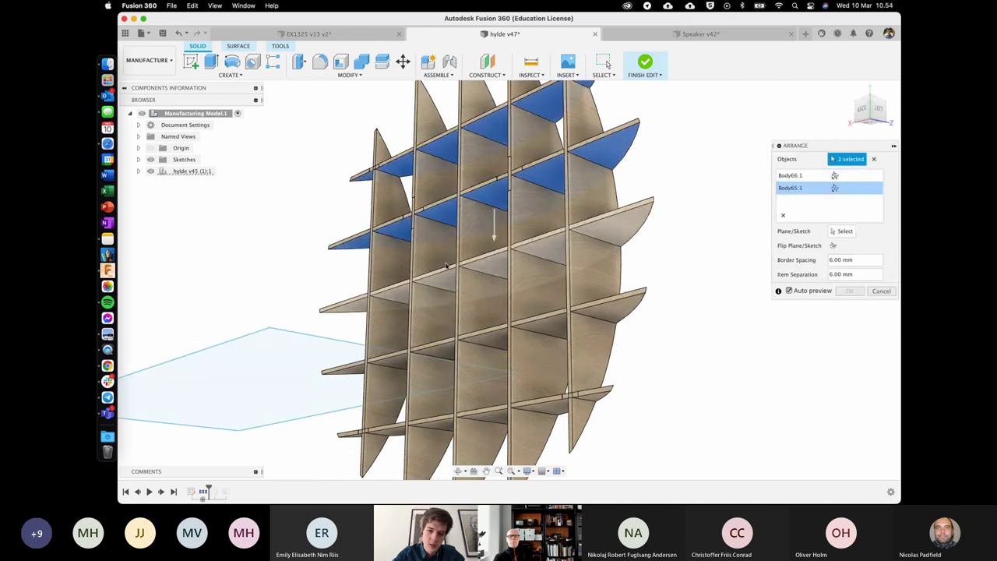
Step: Add the three remaining lower horizontal shelf boards to the Arrange objects
scroll(447, 265, "up", 2, "shift")
left_click(446, 265)
scroll(448, 273, "up", 5, "shift")
left_click(459, 346)
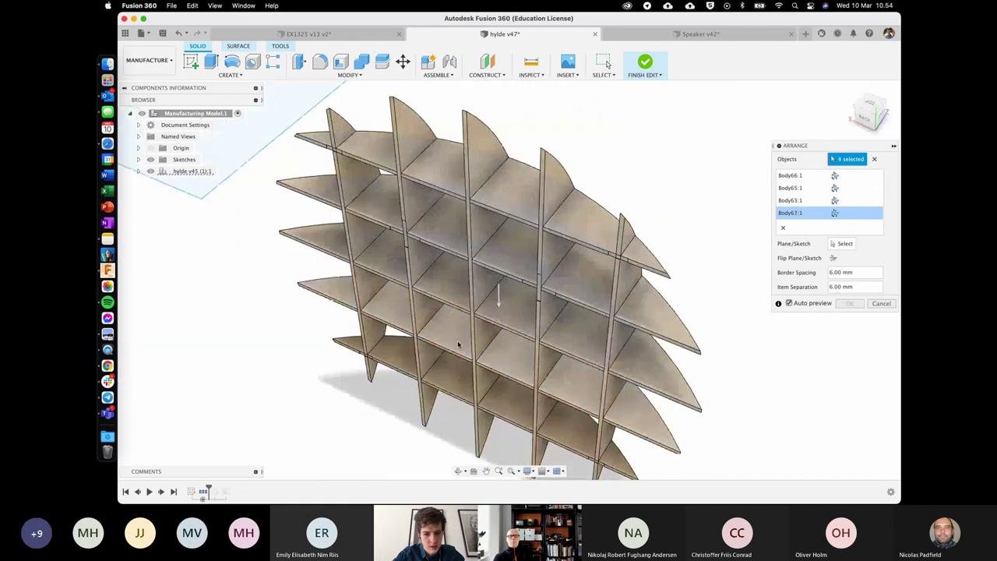
left_click(456, 373)
Step: Add the two outermost vertical boards, Body70 and Body69, to the Arrange objects
scroll(395, 345, "down", 3)
scroll(395, 345, "left", 5, "shift")
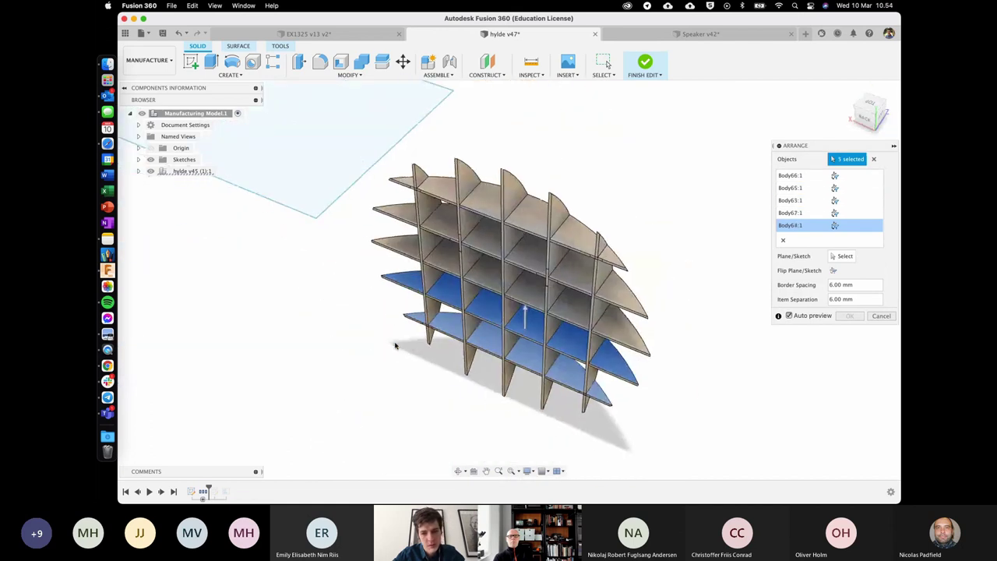
scroll(395, 345, "left", 5, "shift")
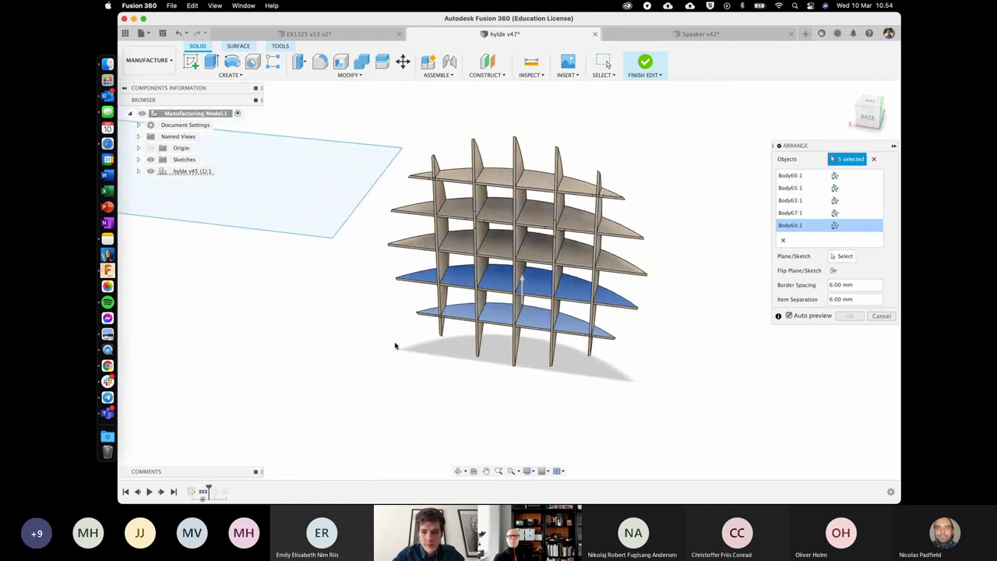
scroll(483, 240, "left", 5, "shift")
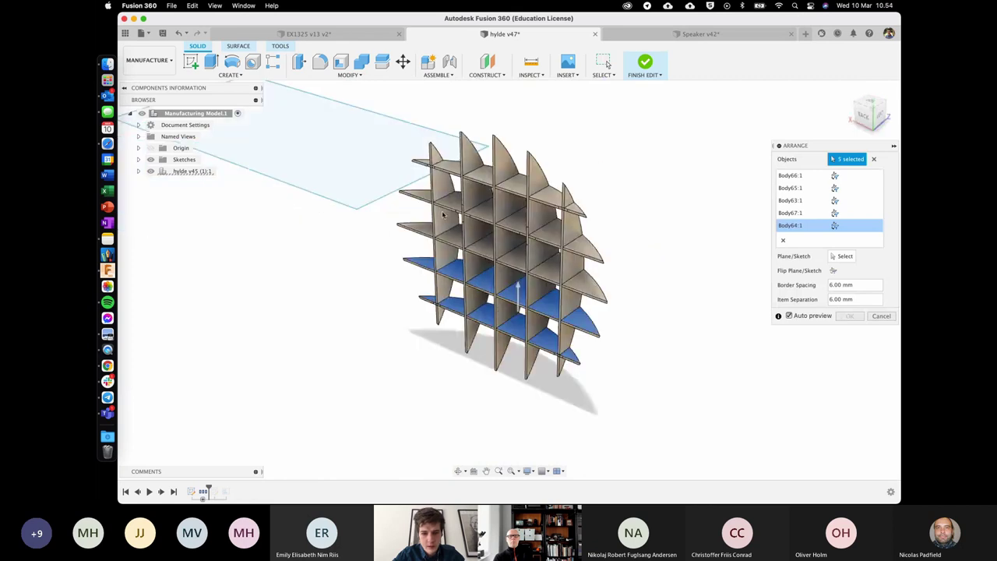
left_click(441, 193)
scroll(566, 213, "left", 5, "shift")
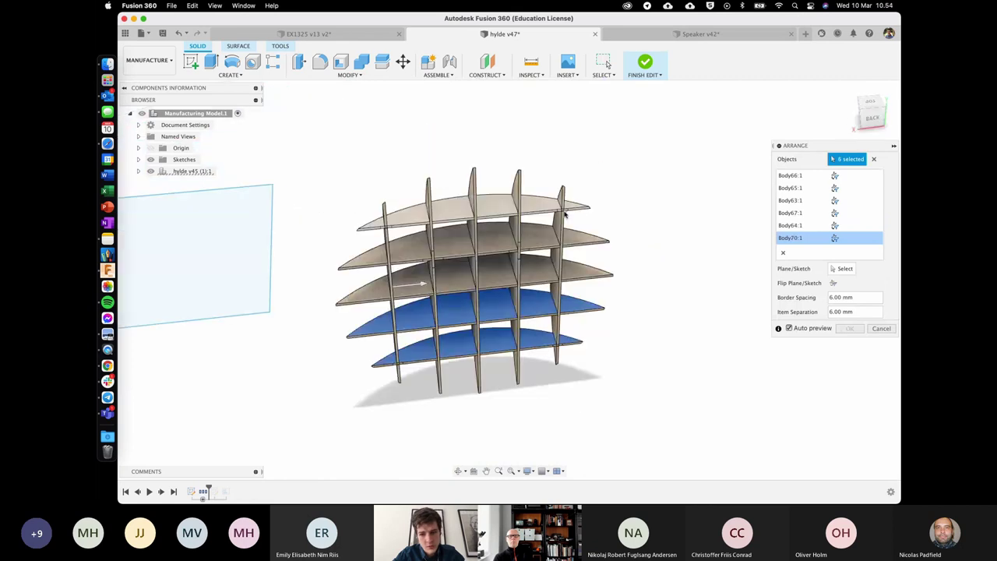
left_click(519, 232)
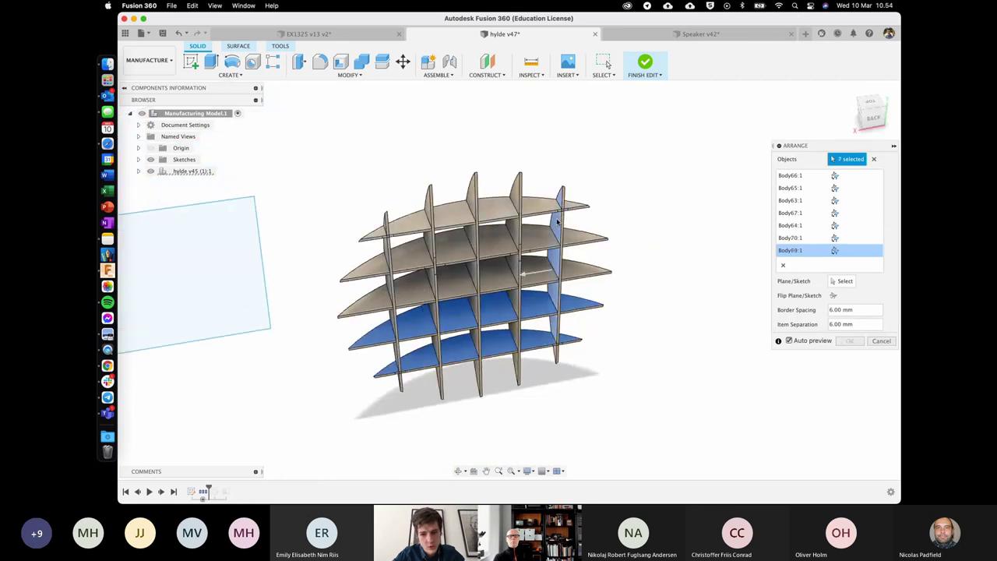
Step: Add Body72, the inner vertical board next to Body70, to the Arrange objects instead of Body71
left_click(513, 232)
scroll(607, 216, "down", 3)
scroll(607, 216, "left", 3)
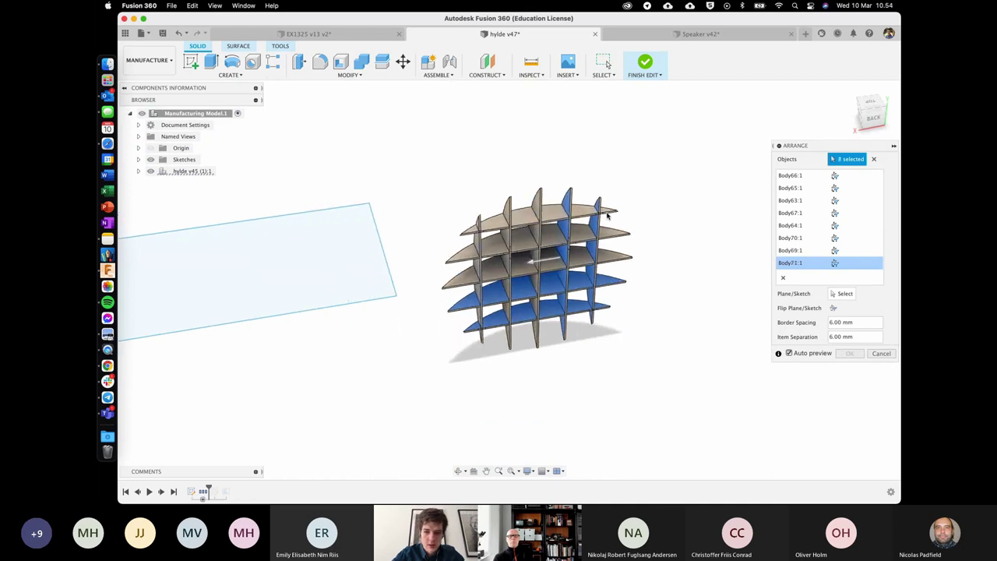
scroll(607, 215, "up", 4)
left_click(601, 190)
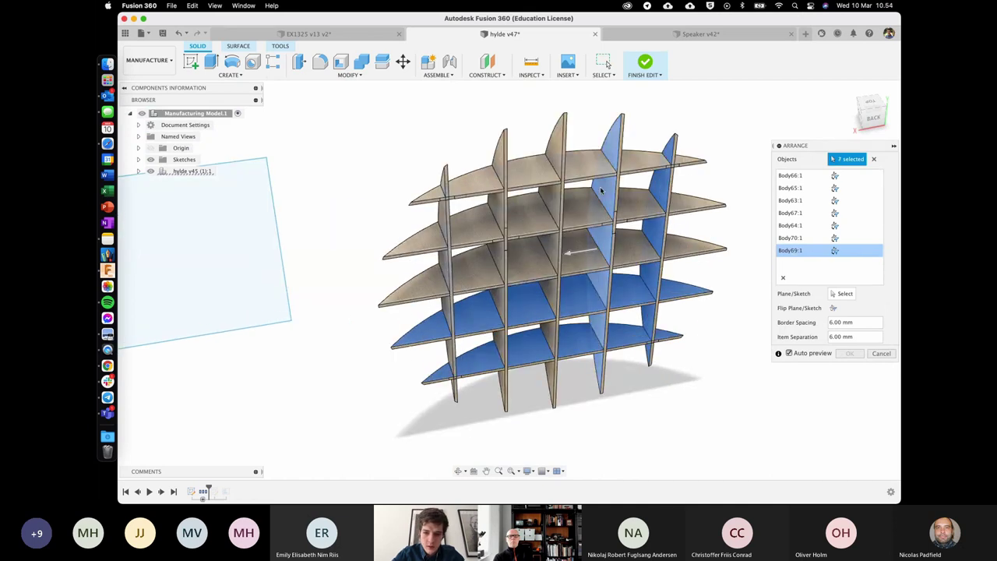
scroll(601, 190, "left", 5, "shift")
left_click(496, 194)
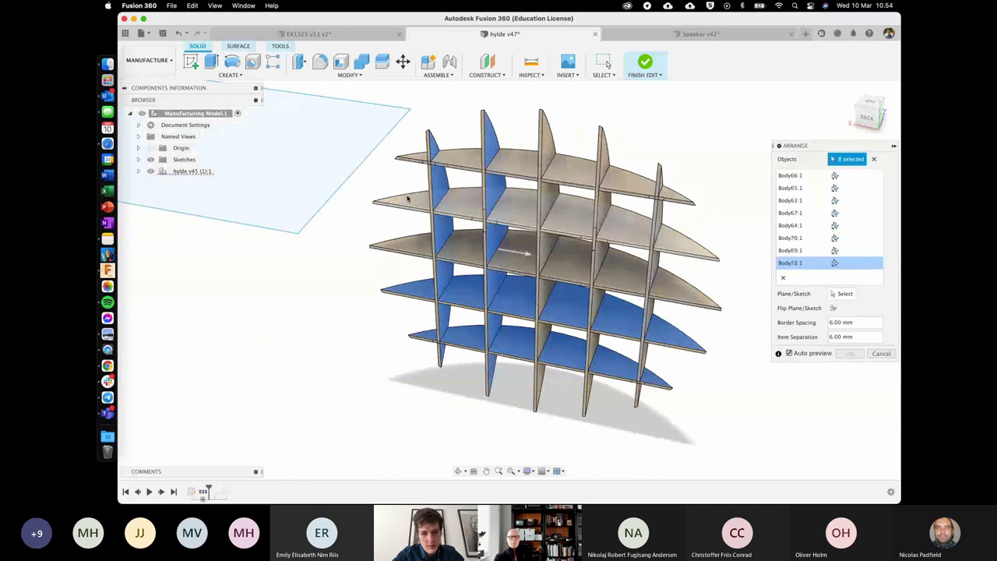
Step: Choose the rectangular sheet sketch as the arrangement plane and lay the eight selected boards out on it
scroll(407, 198, "down", 3)
scroll(407, 198, "left", 3)
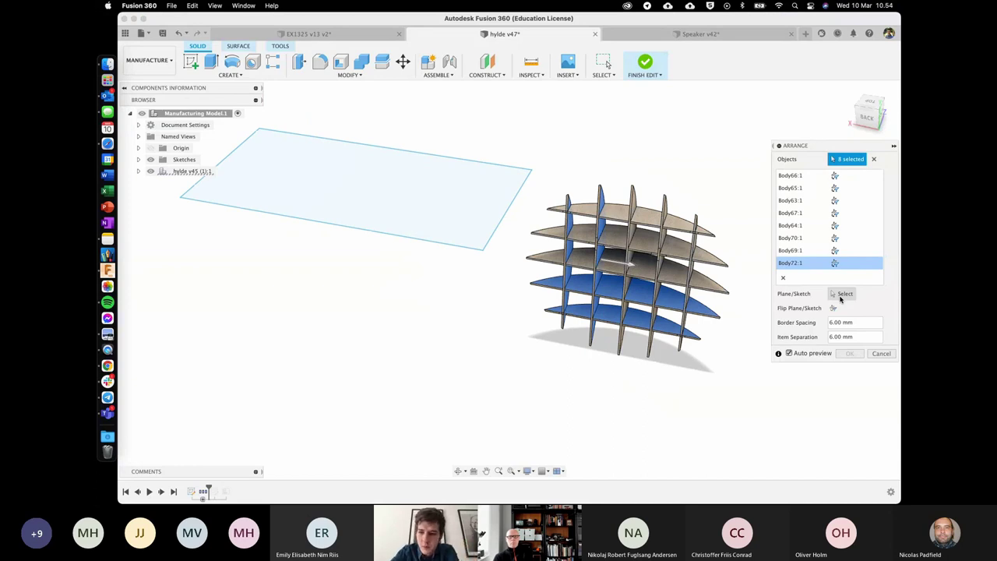
left_click(840, 299)
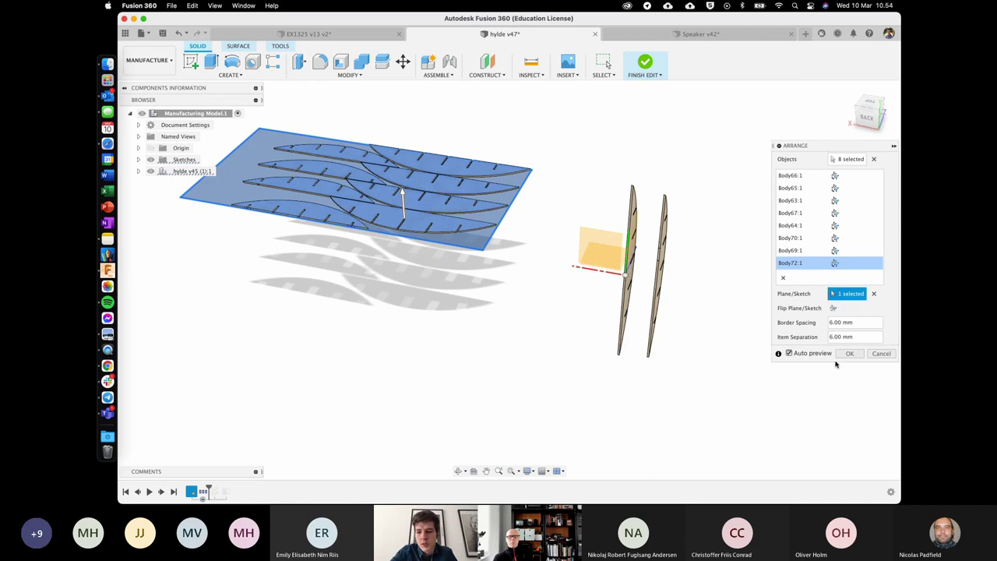
left_click(848, 355)
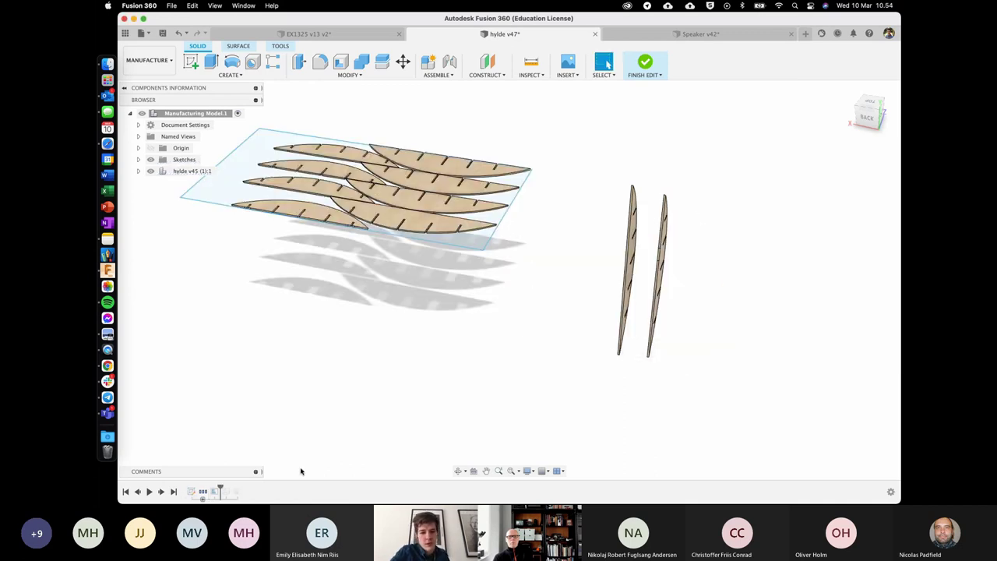
Step: Roll the timeline forward past the second arrangement, and reopen and accept the first Arrange with its eight boards
left_click_drag(219, 487, 250, 487)
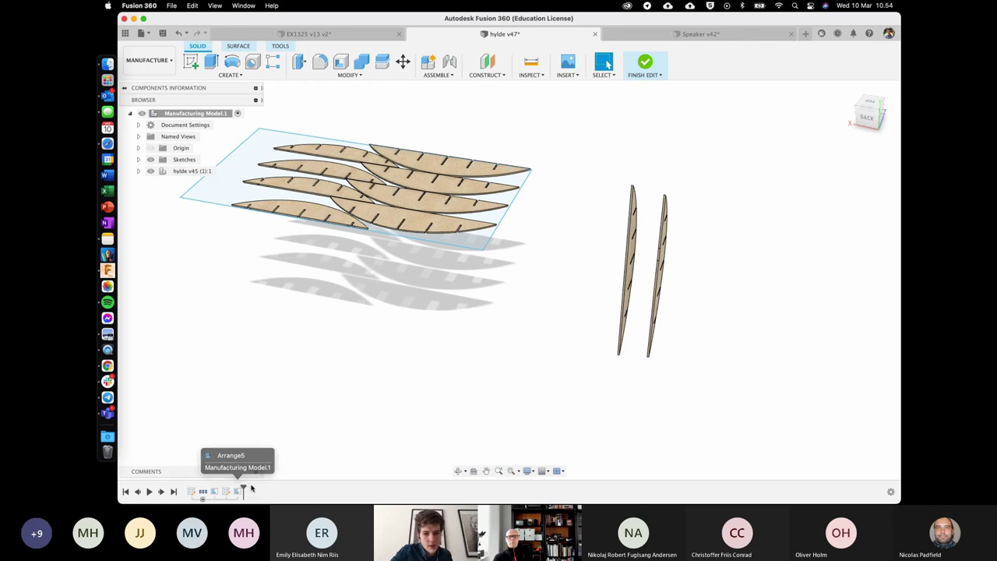
scroll(360, 456, "up", 1)
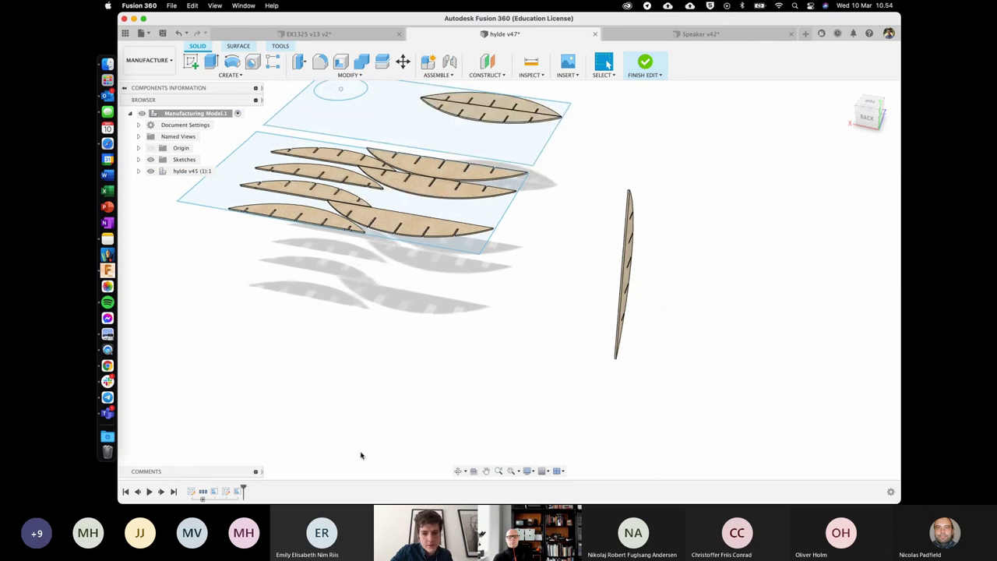
double_click(215, 492)
double_click(218, 490)
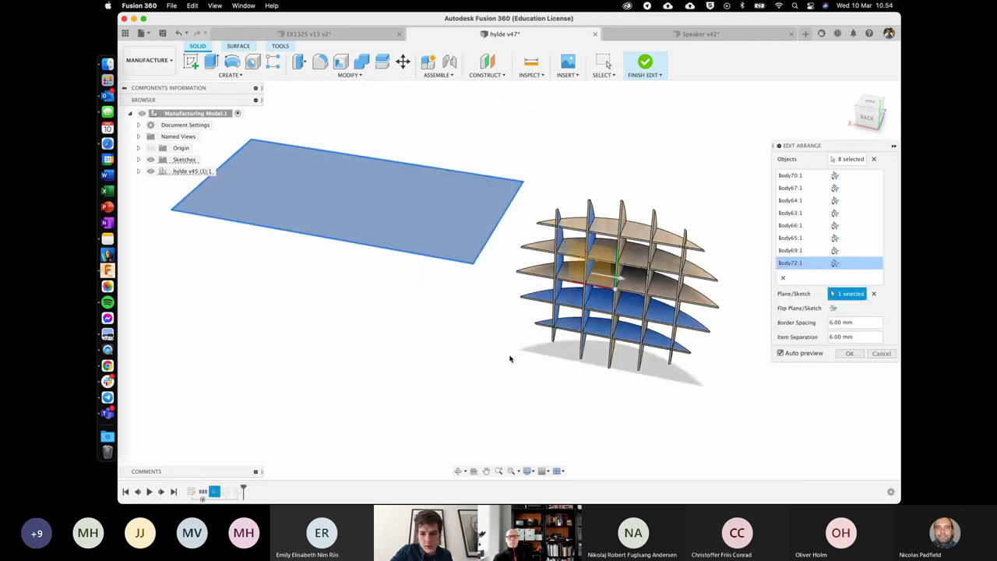
scroll(547, 282, "up", 2)
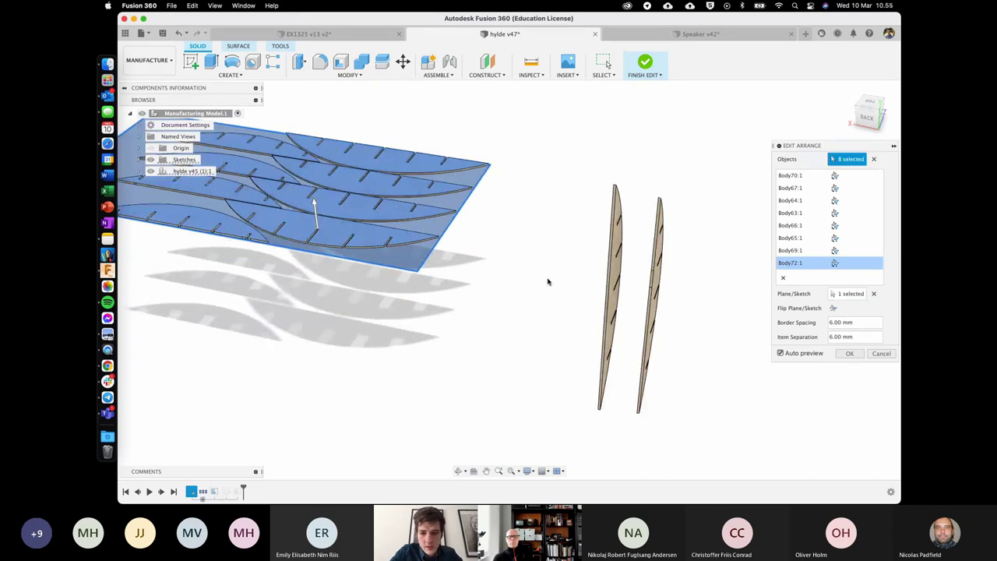
middle_click_drag(547, 282, 623, 290, "shift")
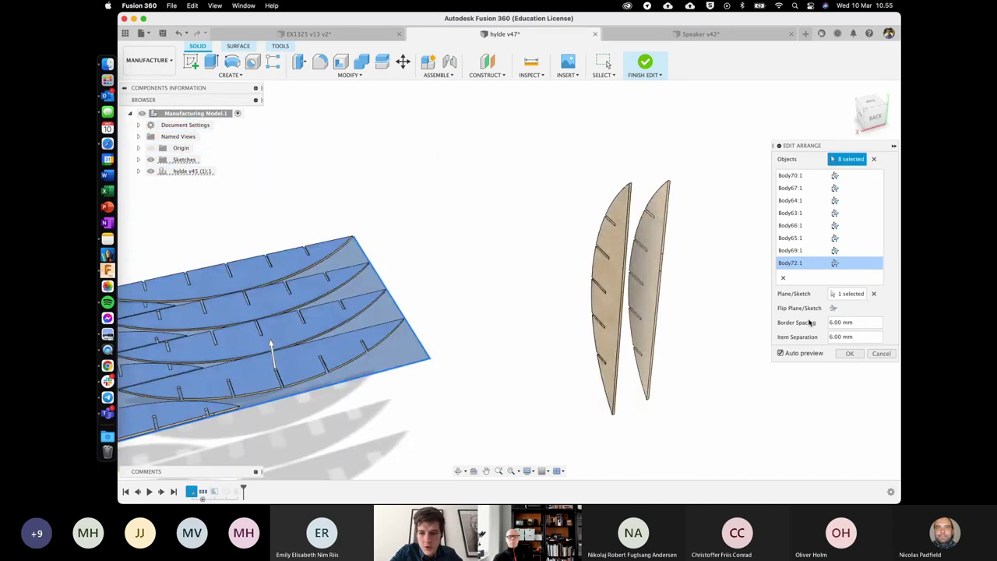
left_click(850, 353)
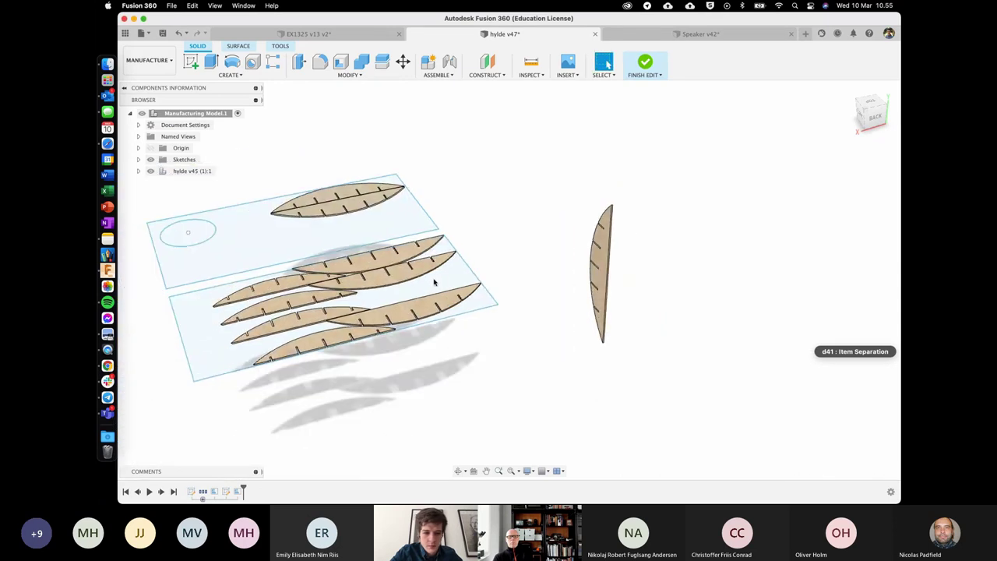
Step: Delete the second Arrange feature at the end of the manufacturing model's timeline
left_click_drag(236, 493, 227, 492)
left_click(215, 491)
left_click(339, 455)
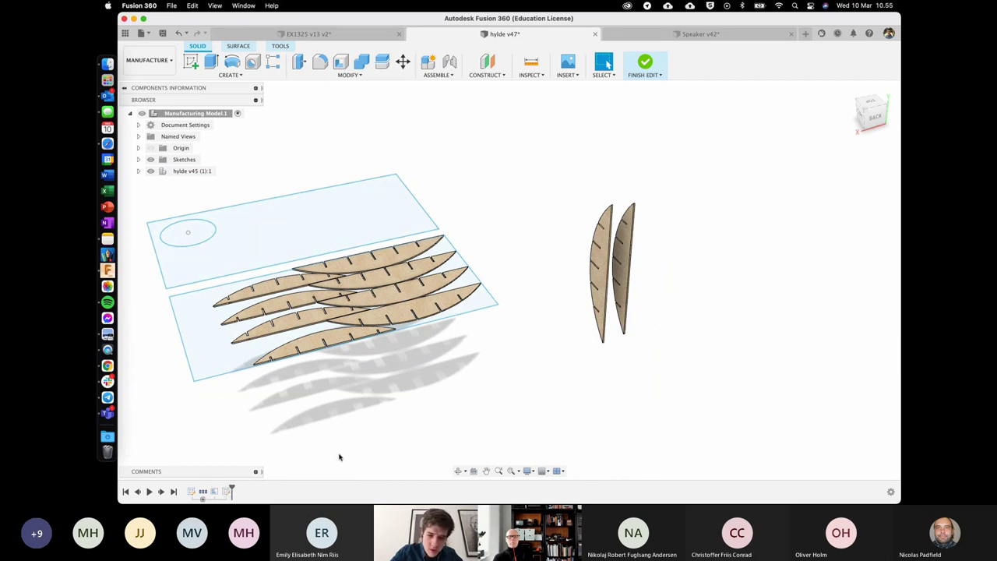
Step: Begin a new Arrange with the two remaining upright boards, Body68 and Body71, as its objects
left_click(349, 346)
key("s")
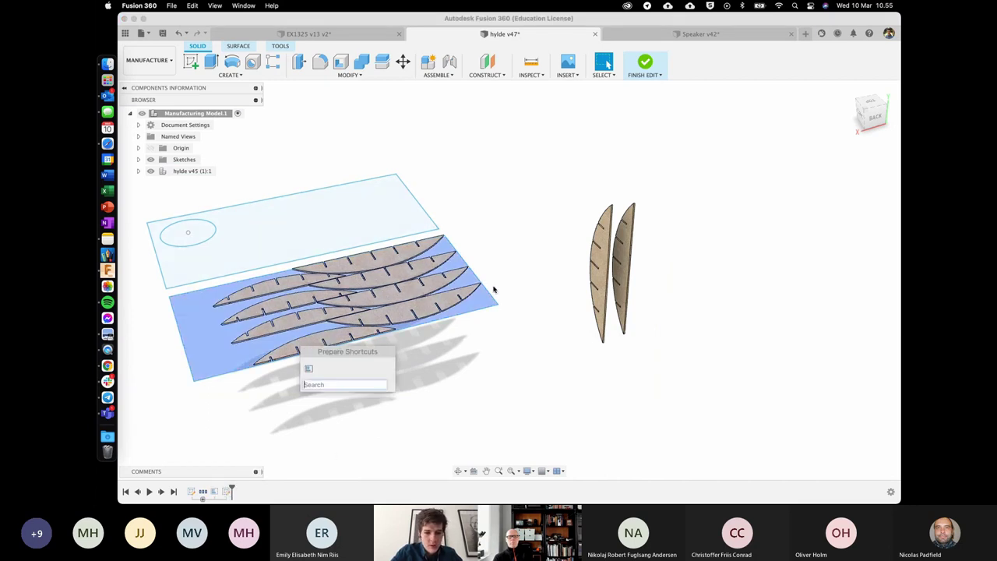
left_click(337, 110)
left_click(348, 75)
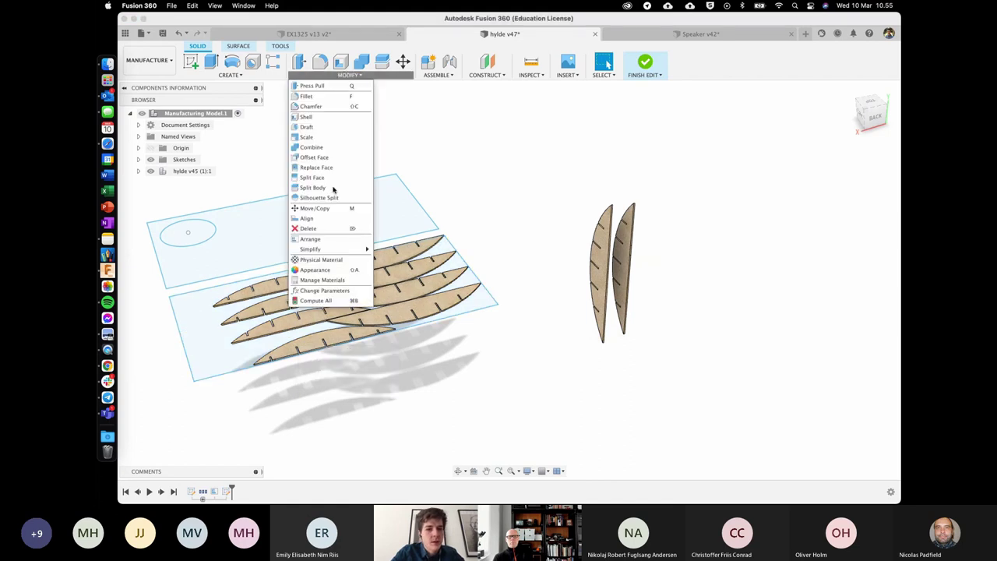
left_click(598, 261)
left_click(620, 258)
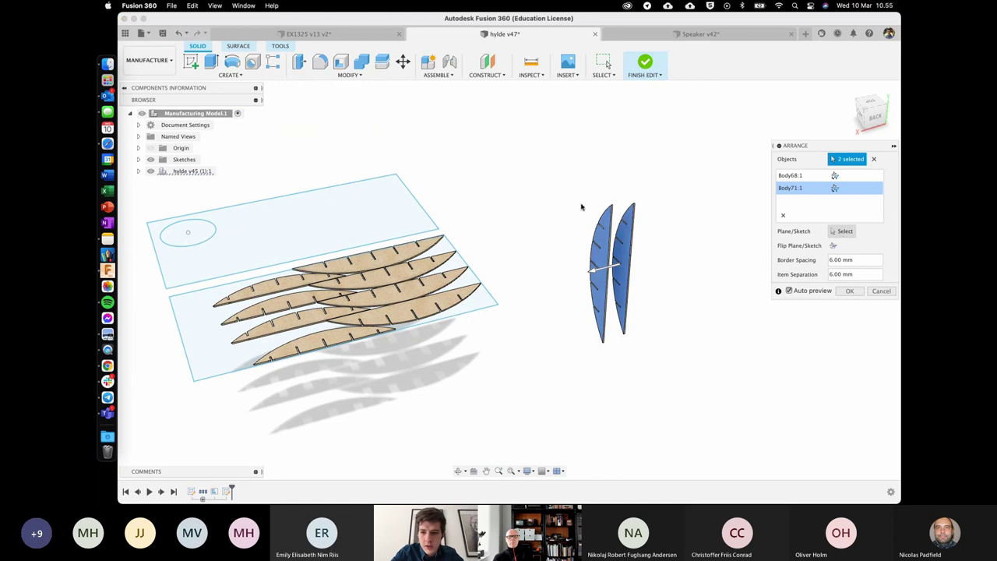
Step: Choose the second sheet sketch, the one containing the circle, as the arrangement plane and lay the two boards out on it
left_click(843, 232)
left_click(335, 212)
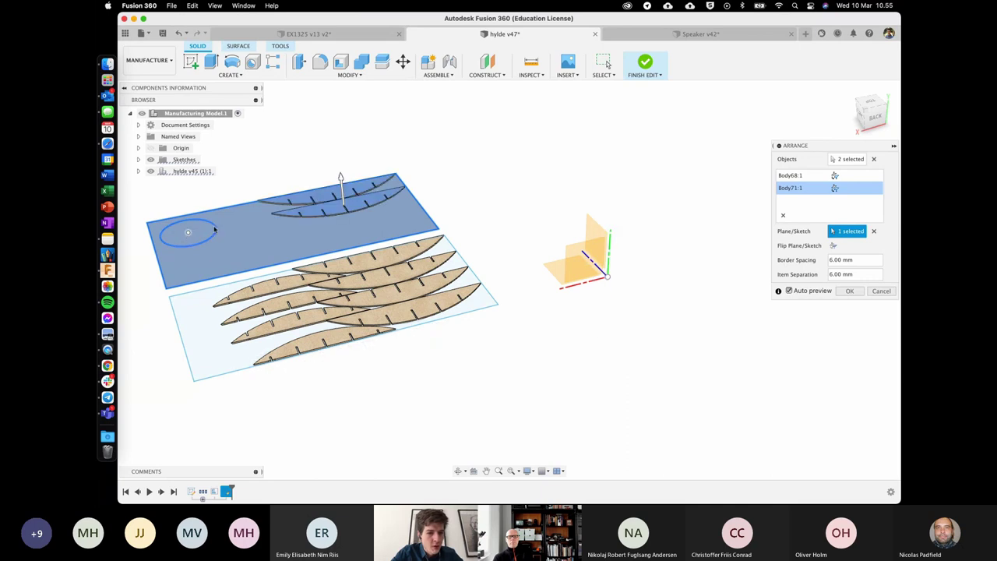
scroll(296, 217, "left", 3)
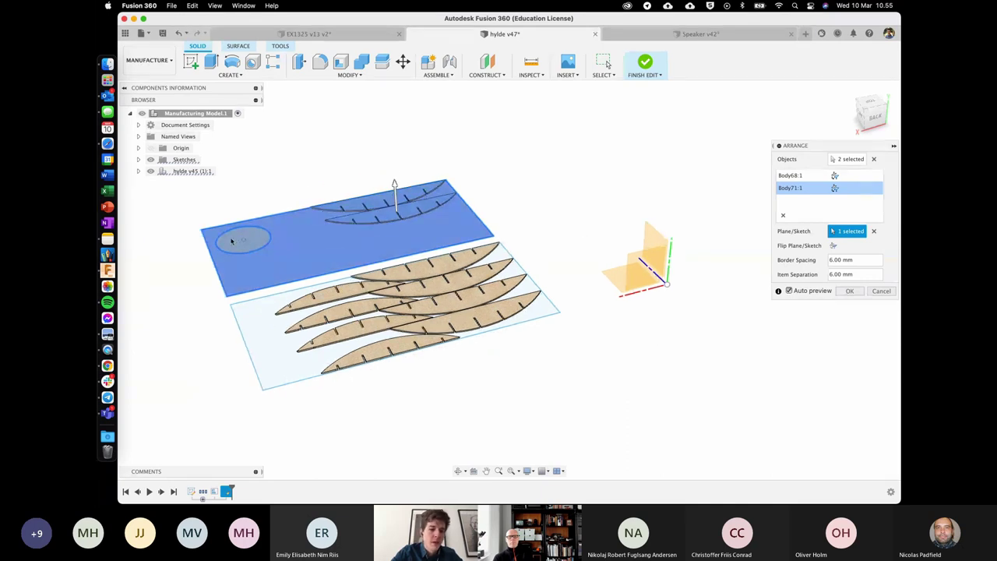
scroll(227, 215, "up", 3)
scroll(227, 215, "up", 3, "shift")
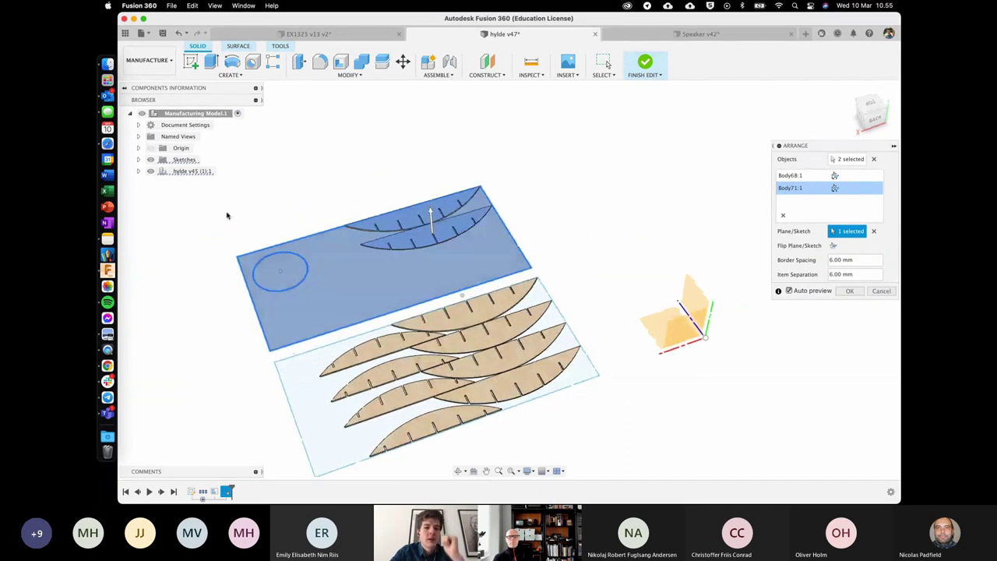
left_click(282, 271)
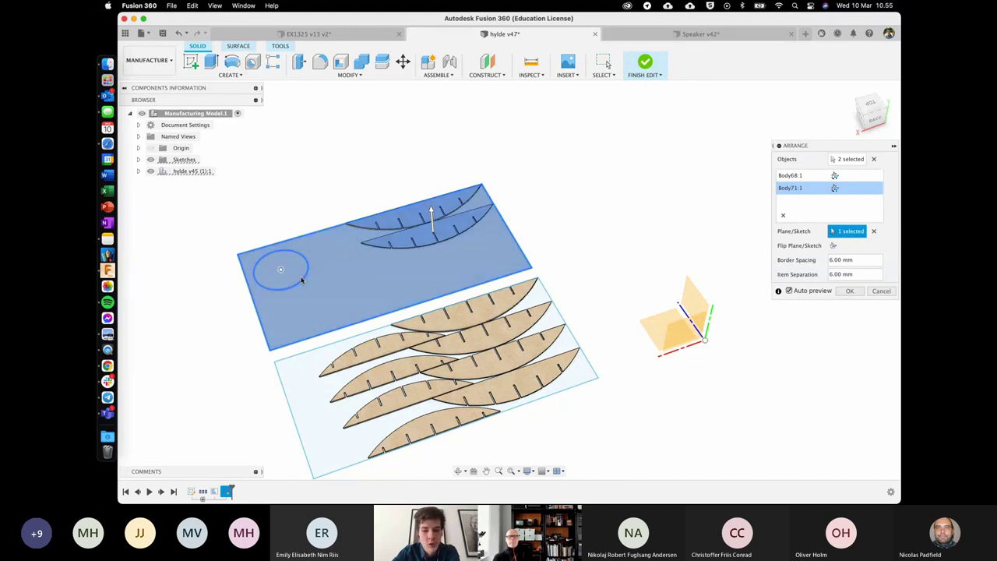
left_click(851, 291)
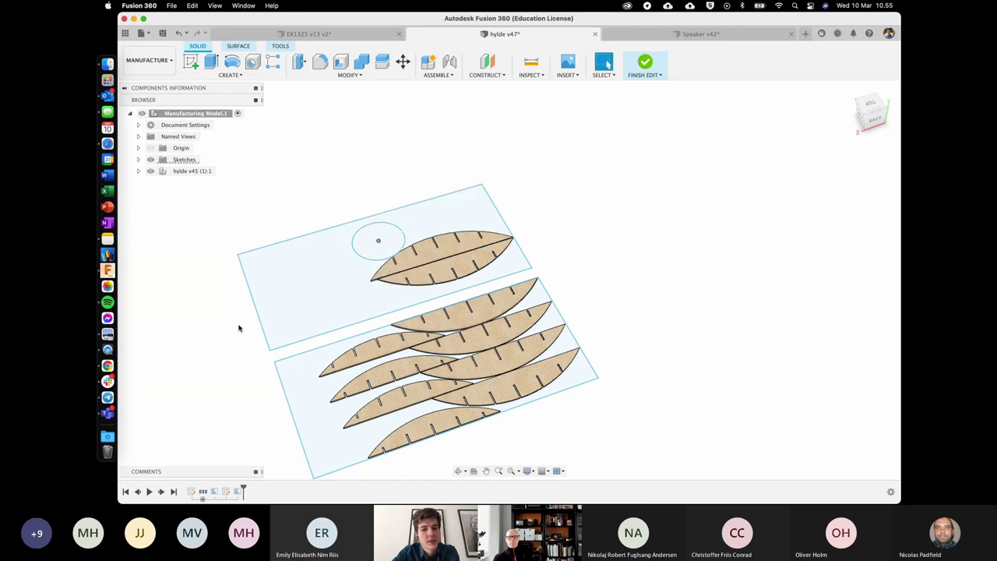
Step: Move the circle between the two boards on the second sheet and back to the sheet's empty end, and finish editing the manufacturing model
left_click_drag(379, 241, 388, 253)
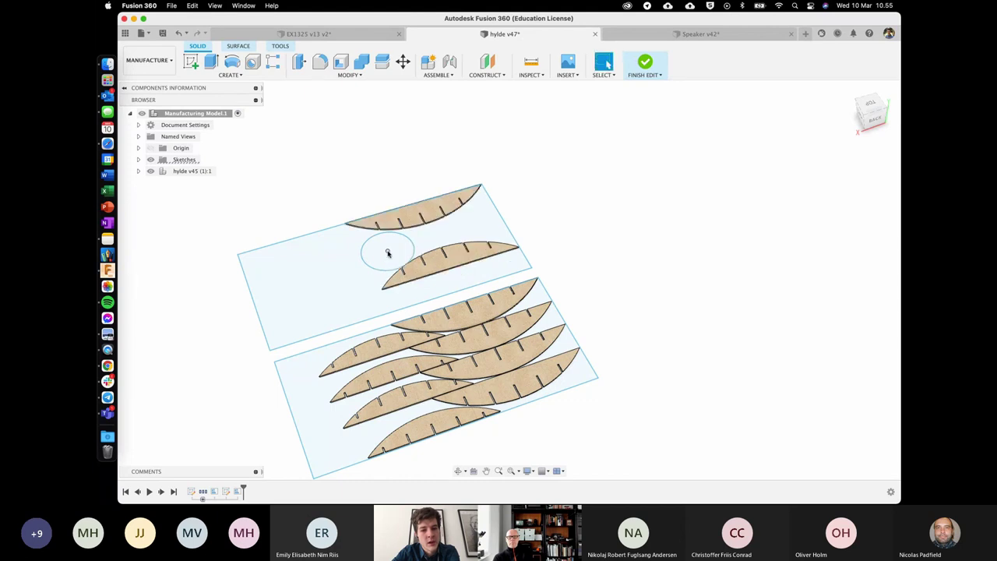
left_click_drag(387, 253, 274, 269)
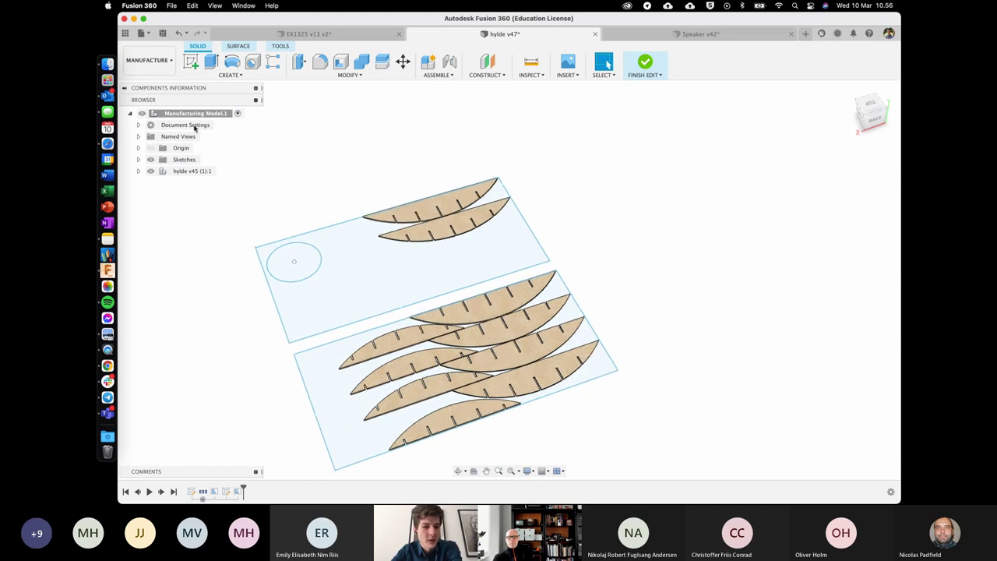
left_click(644, 63)
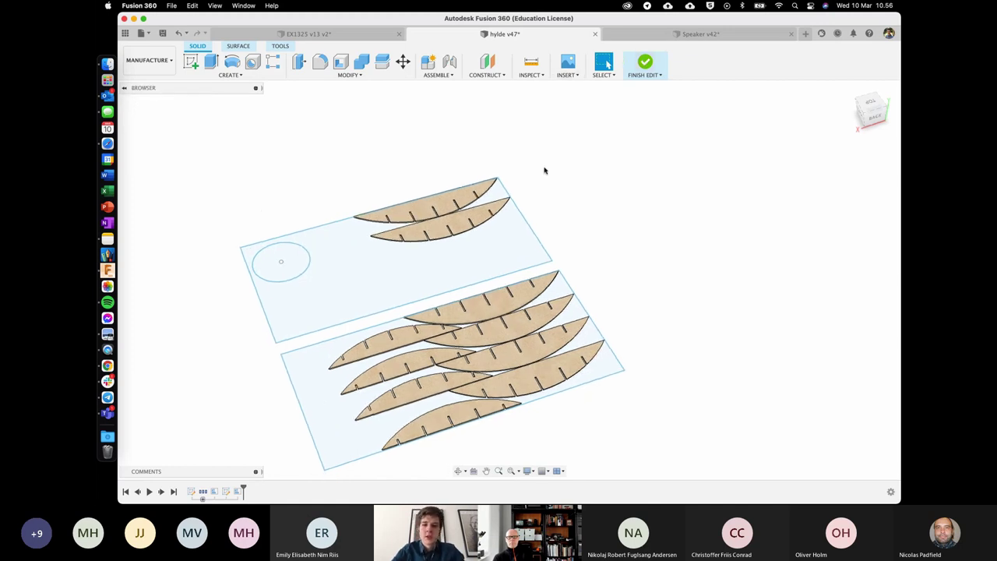
Step: Regenerate the outdated 2D Contour3 toolpath in Setup2
left_click(238, 205)
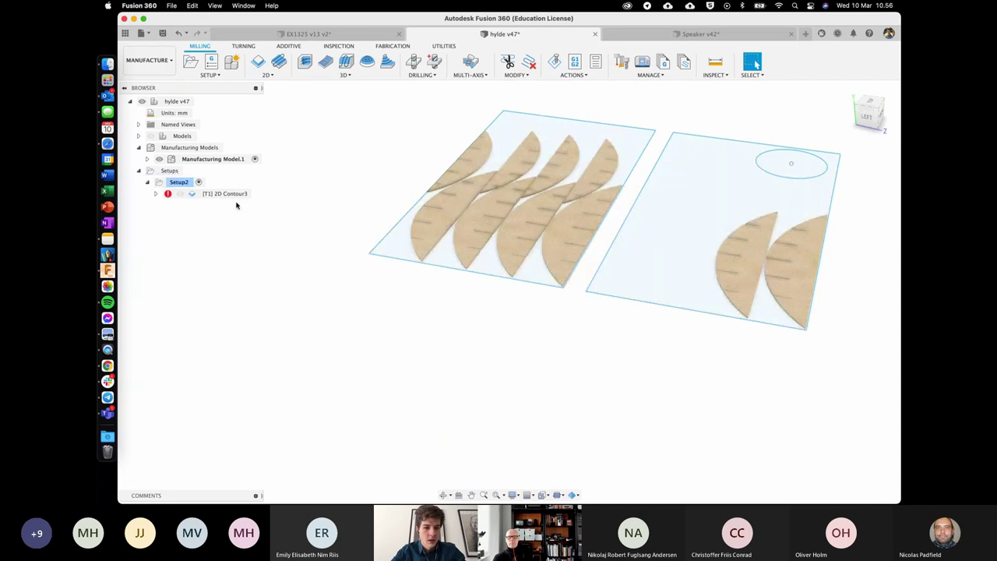
left_click(229, 195)
mouse_move(167, 196)
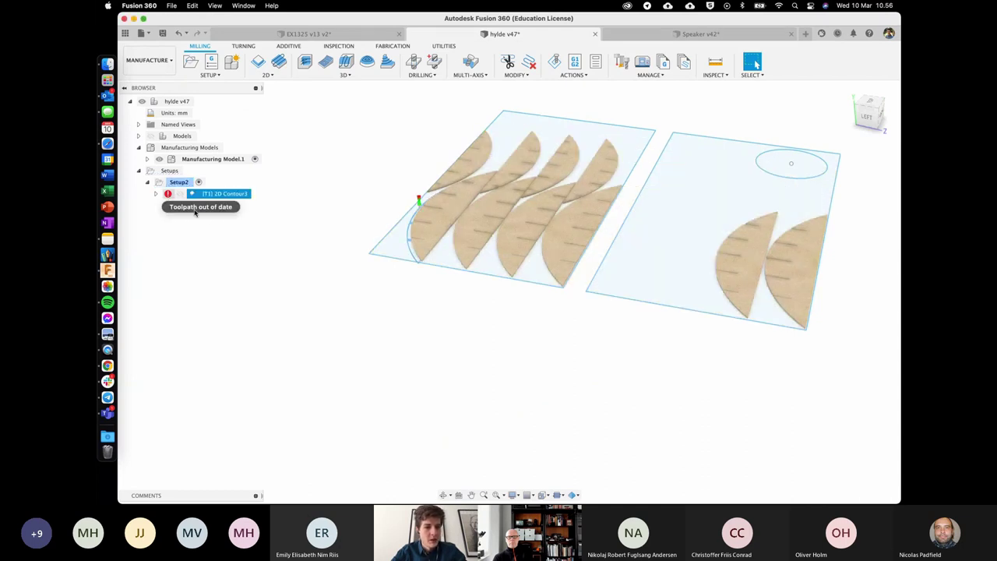
left_click(197, 211)
left_click(221, 194)
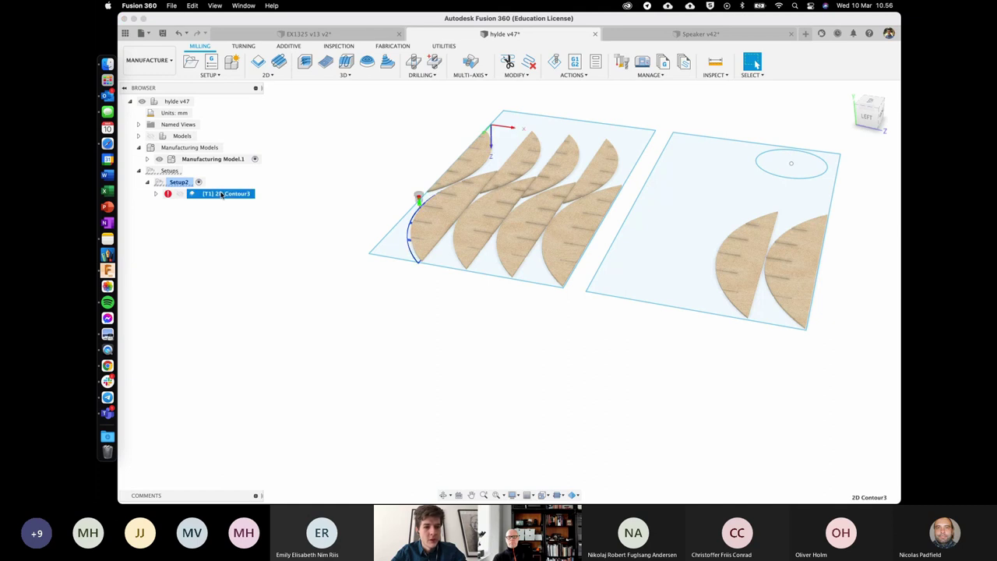
right_click(220, 194)
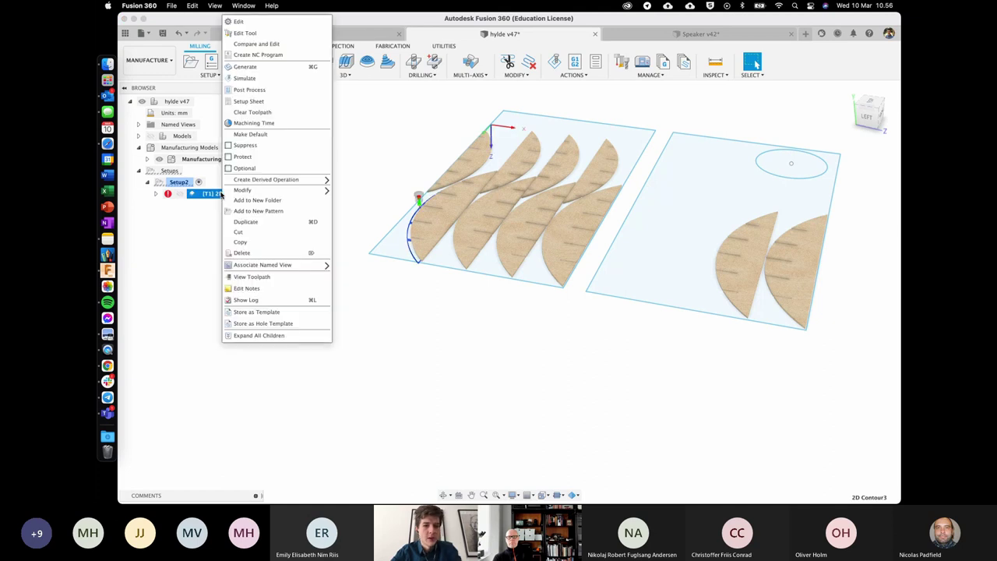
left_click(245, 67)
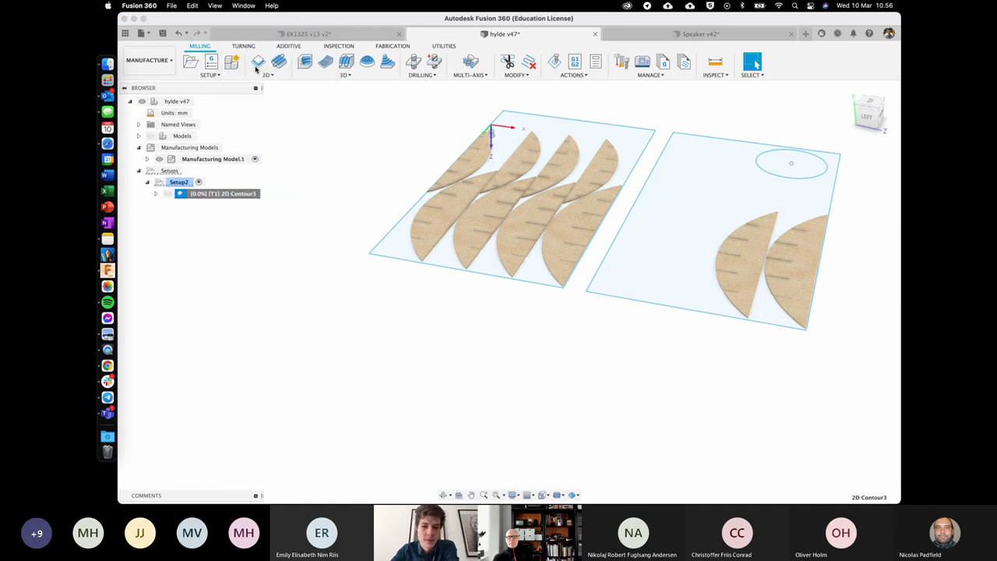
Step: Examine the first sheet's board used for the 2D contour, up close and from a low side angle
scroll(251, 173, "up", 3)
left_click(240, 159)
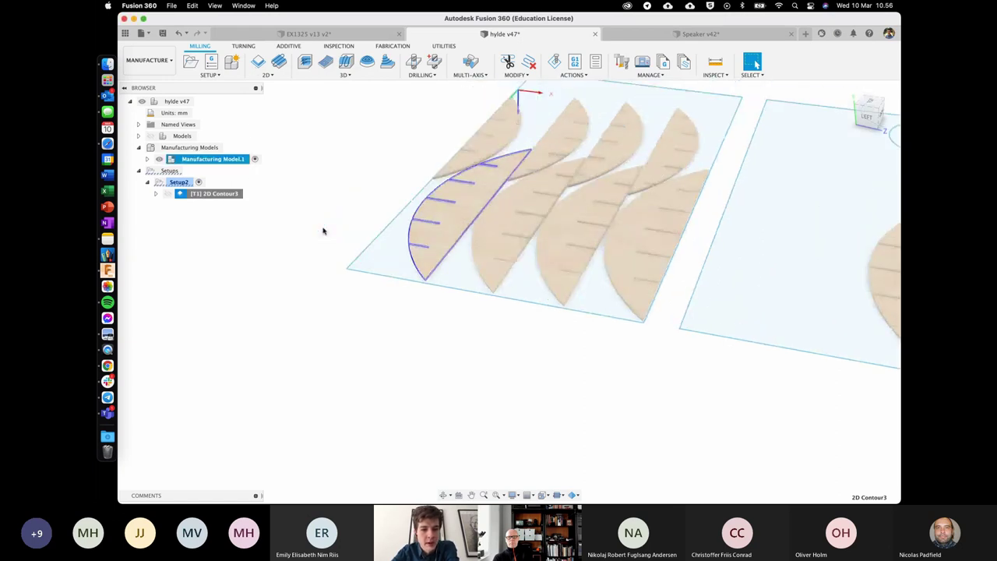
scroll(323, 230, "up", 3)
scroll(323, 230, "up", 5)
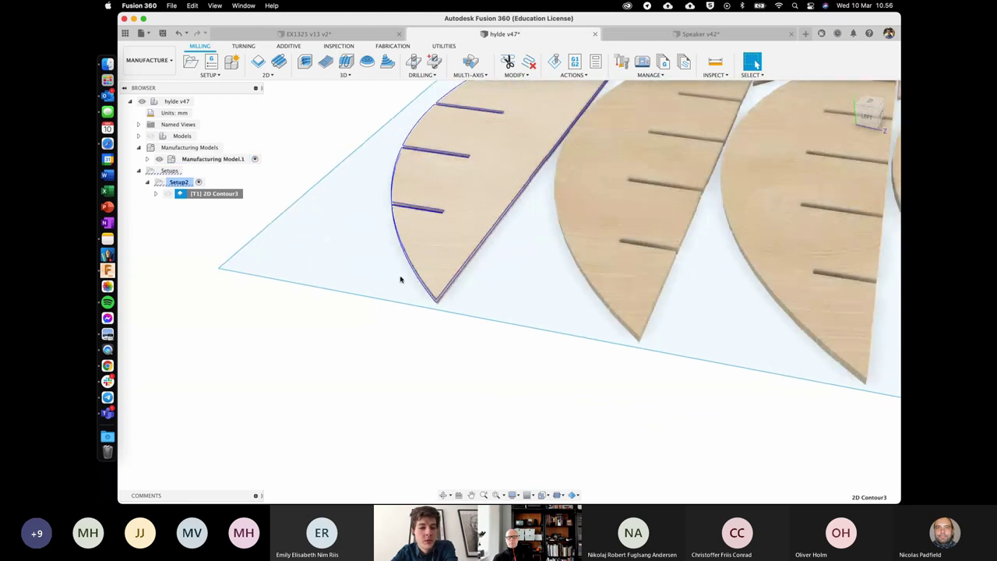
left_click(397, 347)
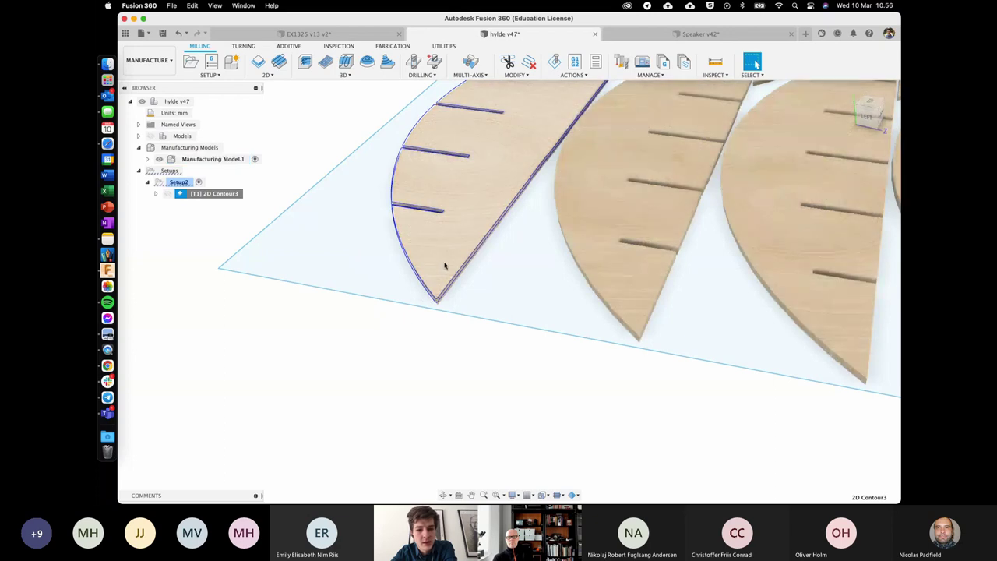
left_click(352, 325)
scroll(353, 326, "up", 1)
scroll(352, 326, "down", 5, "shift")
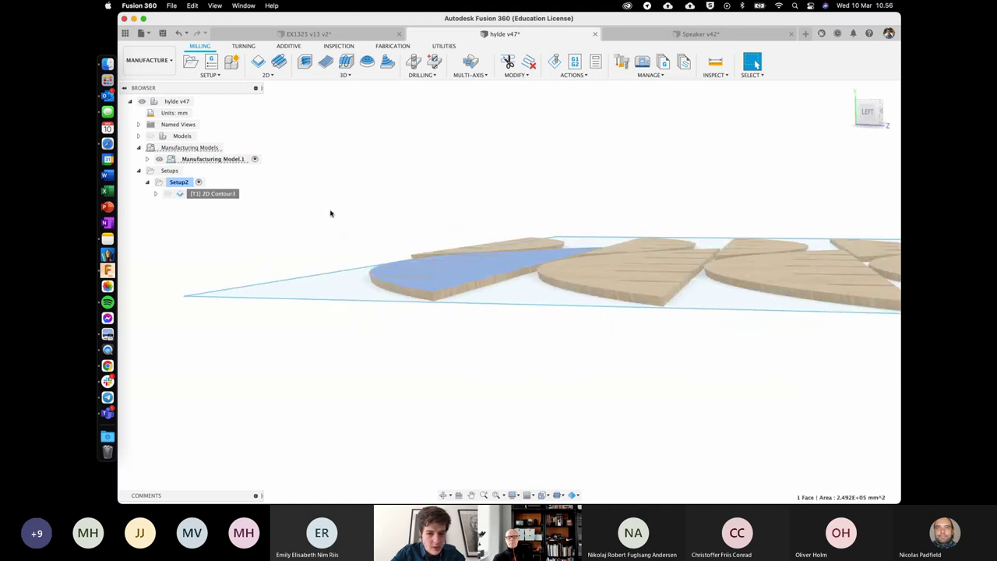
Step: Check Setup2's stock around the arranged boards and reopen Manufacturing Model.1 for editing
left_click(182, 184)
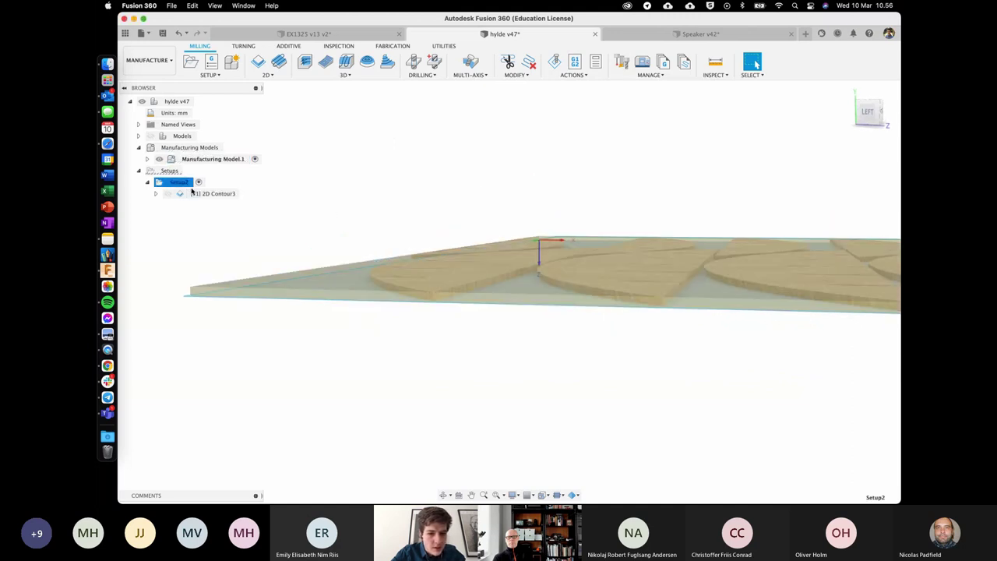
right_click(182, 183)
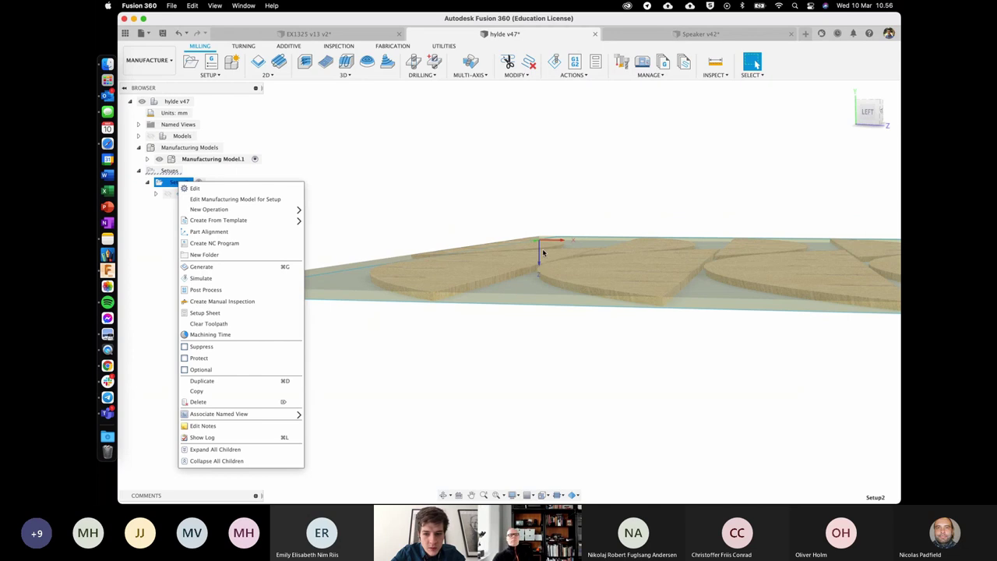
key("Escape")
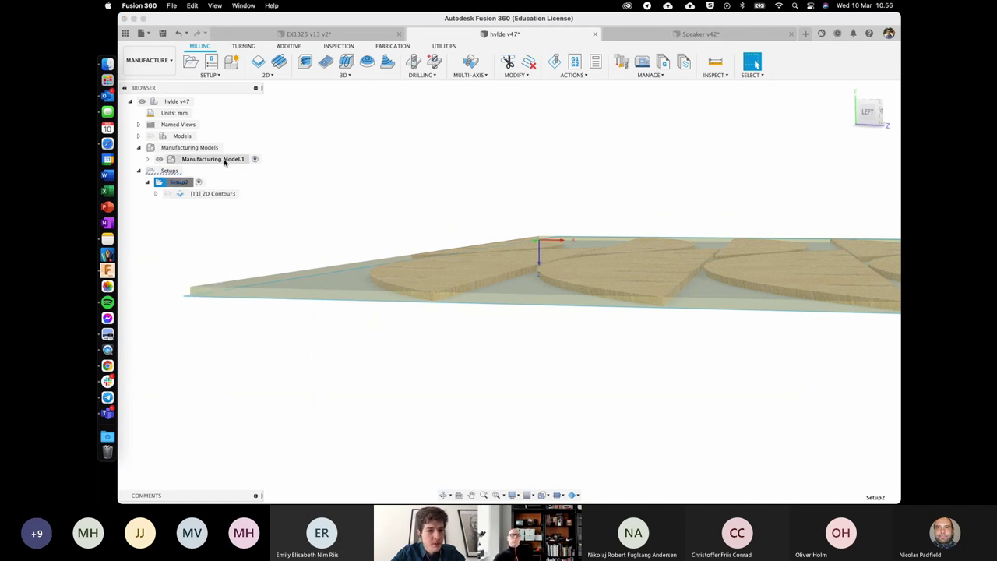
left_click(223, 159)
right_click(224, 161)
left_click(265, 168)
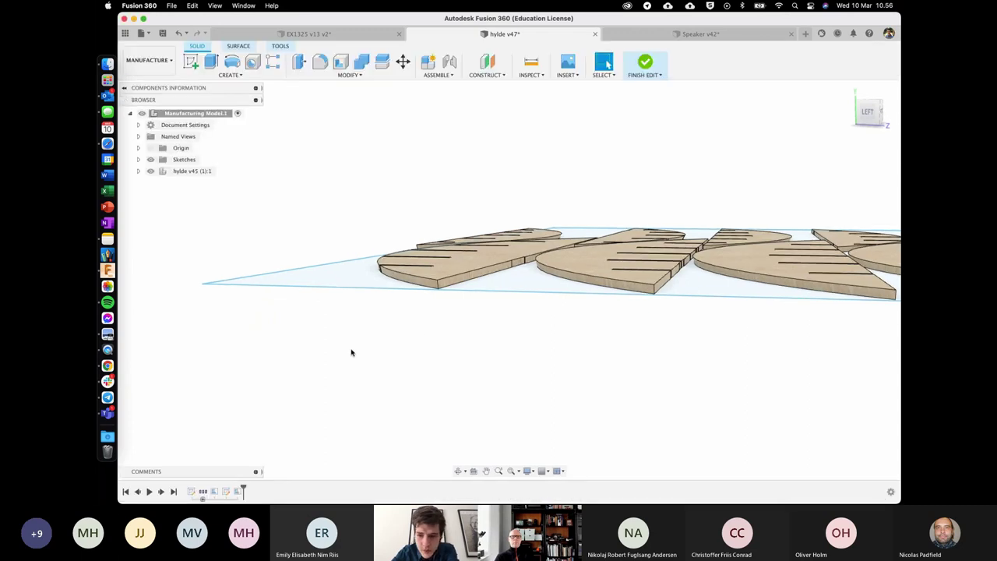
Step: Examine the arranged boards edge-on in the Left view to compare their height along the sheet plane
scroll(351, 352, "right", 3)
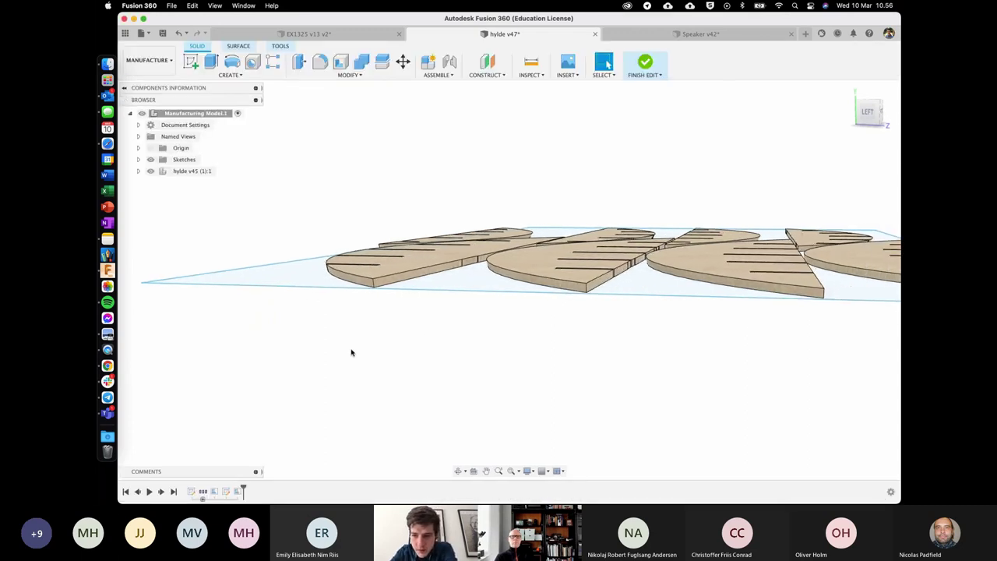
left_click(868, 113)
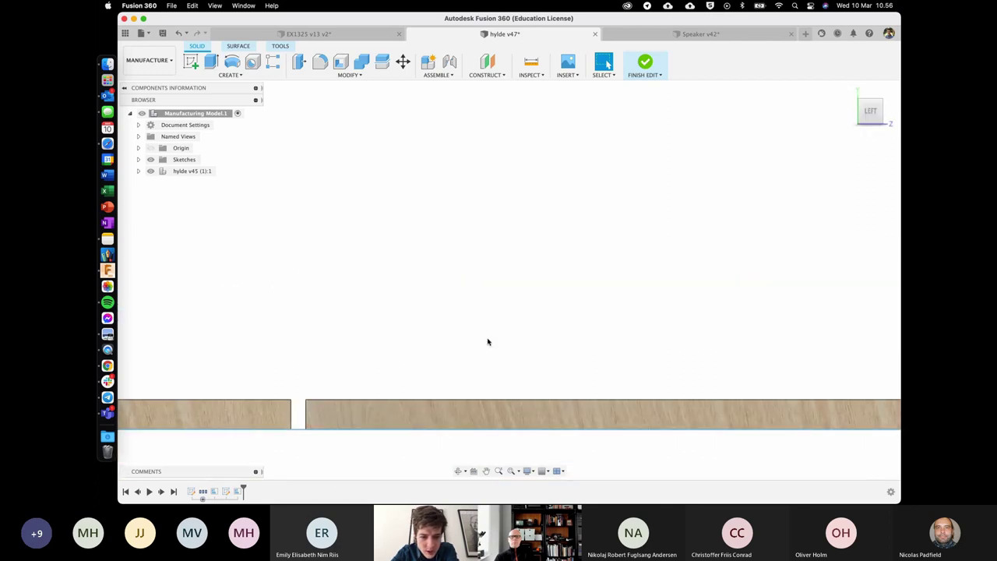
scroll(488, 339, "down", 5)
scroll(488, 342, "right", 4)
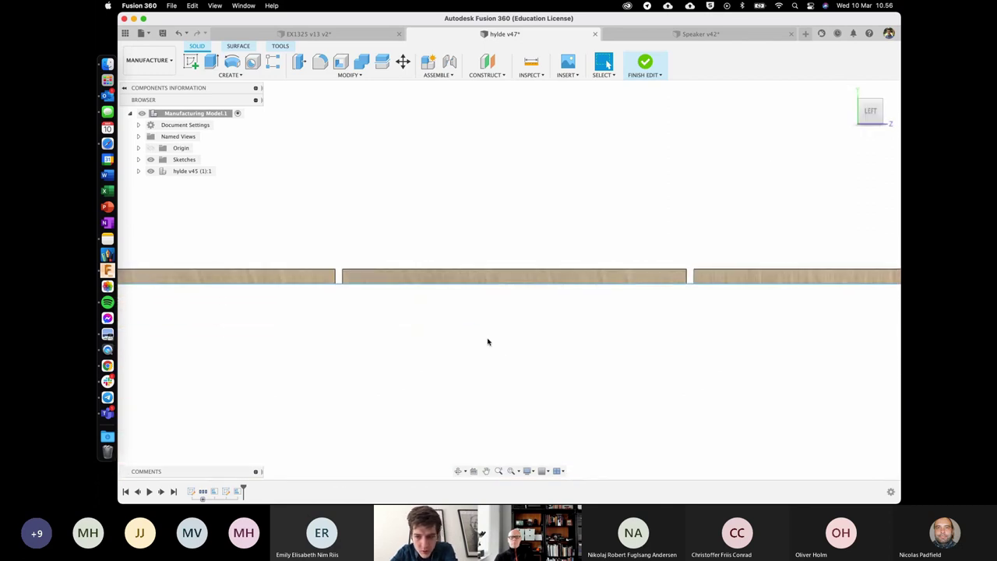
scroll(488, 342, "down", 3)
scroll(488, 342, "down", 3)
scroll(488, 342, "left", 4)
scroll(333, 274, "left", 1)
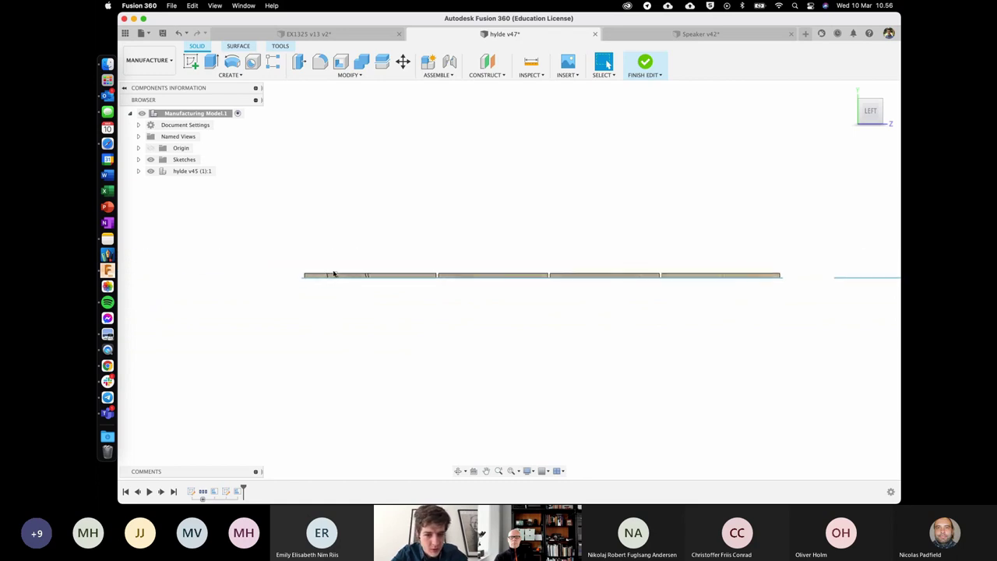
Step: Edit the first Arrange feature in the manufacturing model and flip its plane/sketch so the boards lie on the opposite side
scroll(334, 274, "up", 7)
scroll(334, 272, "left", 4)
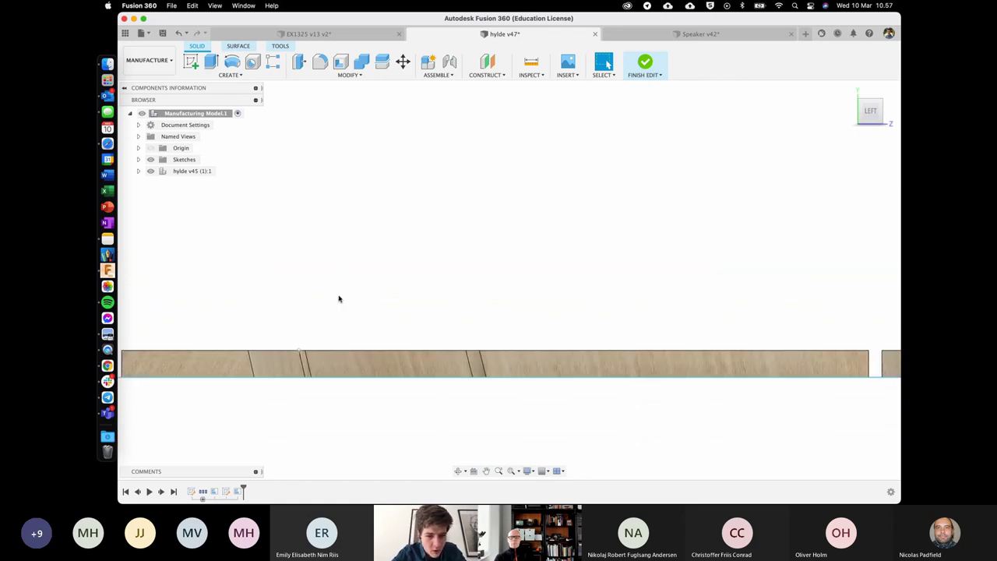
scroll(339, 299, "left", 3)
scroll(339, 298, "down", 1)
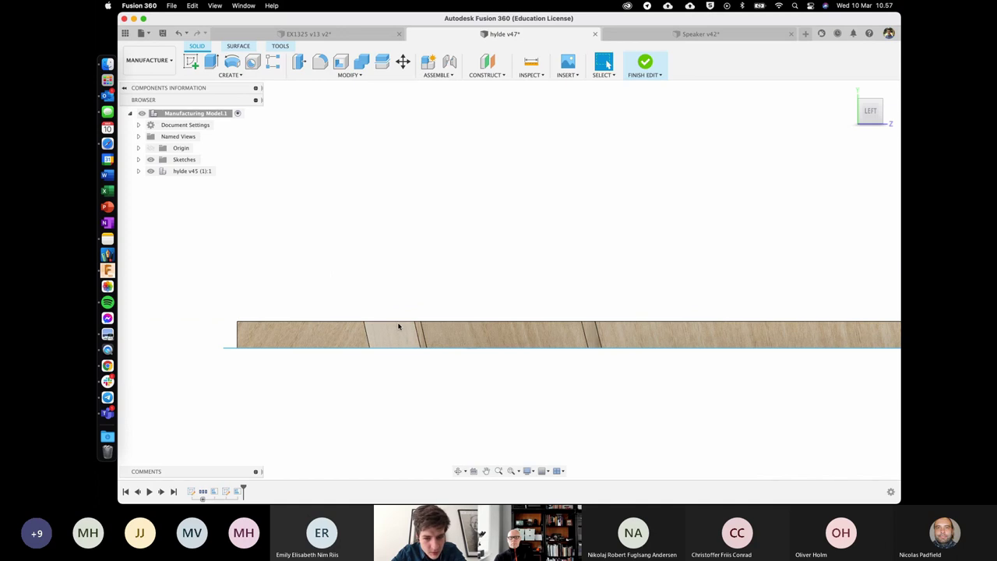
right_click(218, 492)
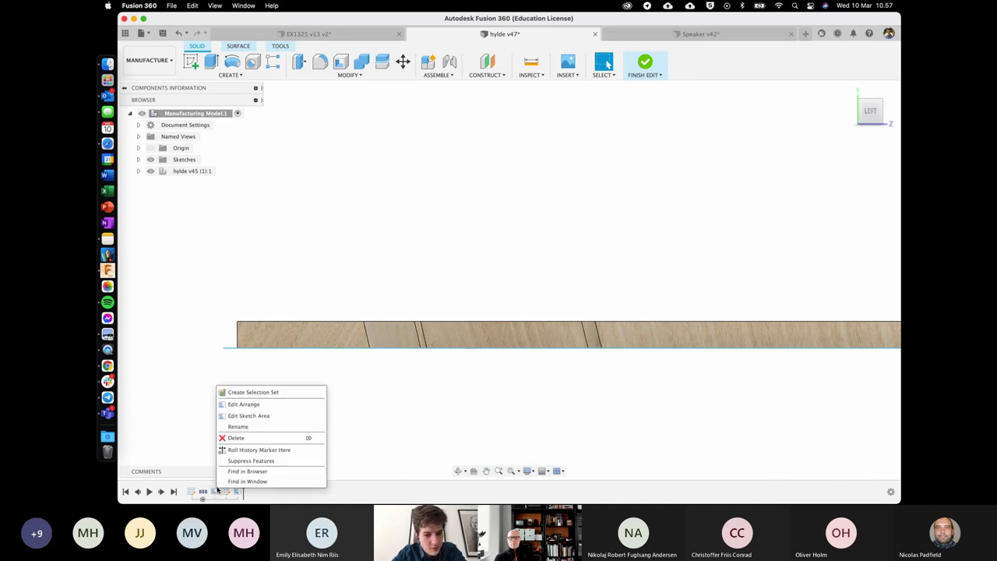
left_click(254, 418)
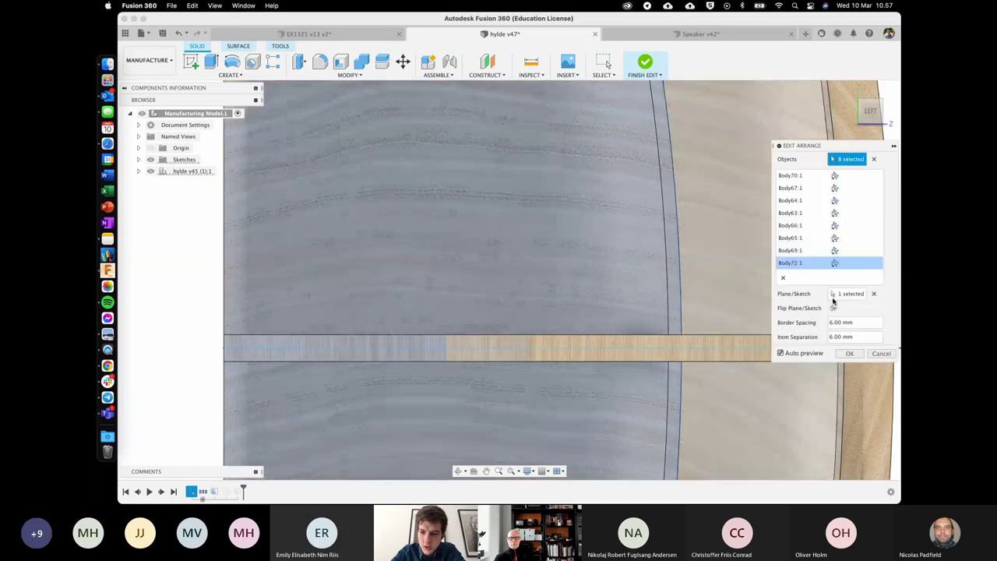
left_click(834, 308)
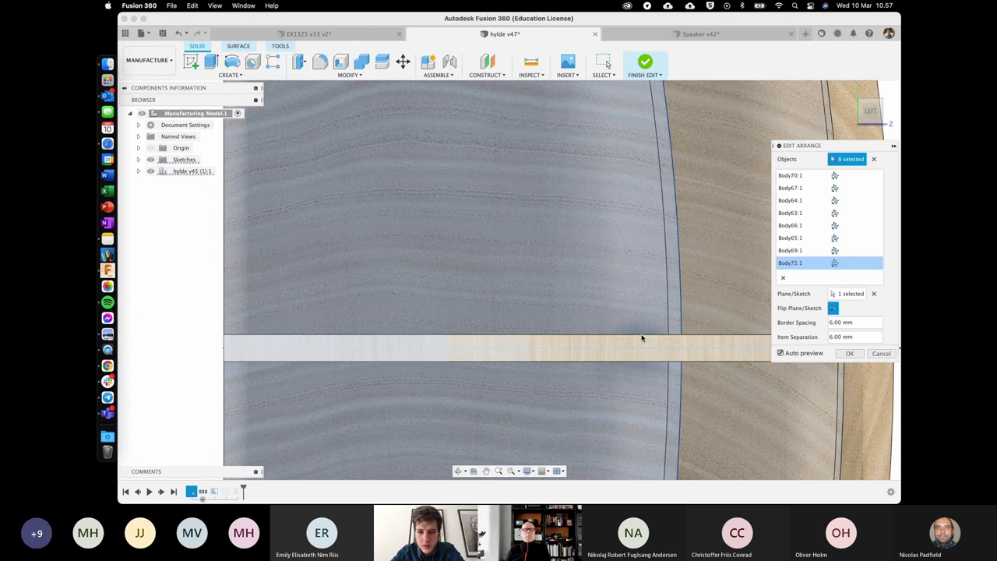
Step: Check the flipped boards against the sheet plane edge-on and at an angle, and finish editing the manufacturing model
scroll(484, 251, "down", 3)
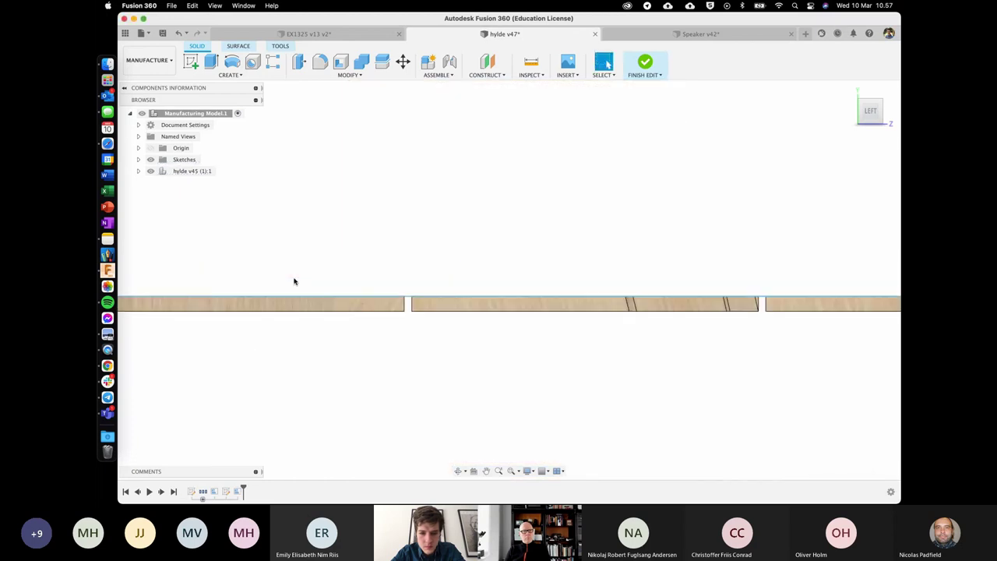
scroll(488, 258, "down", 2)
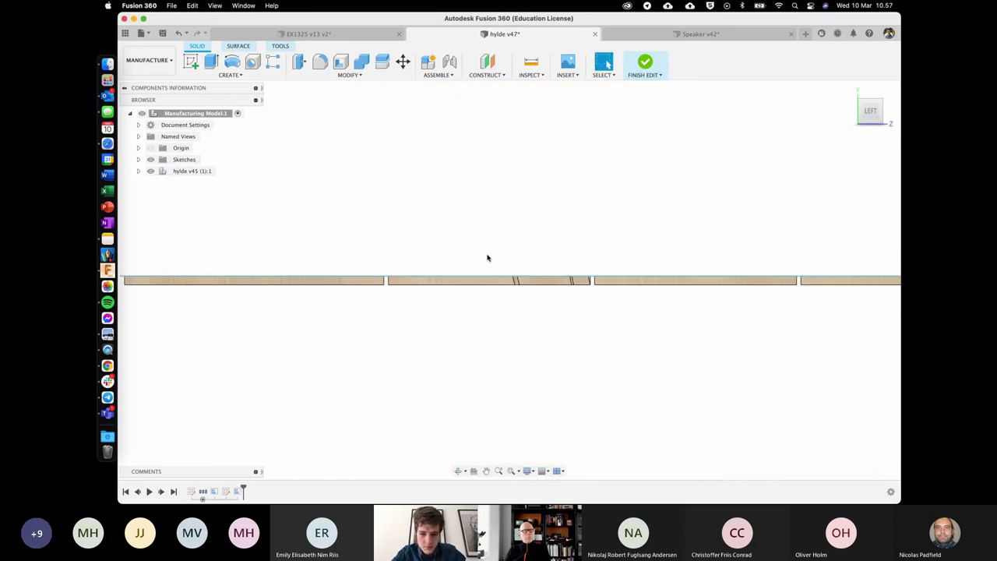
scroll(488, 258, "up", 3, "shift")
scroll(488, 258, "down", 4)
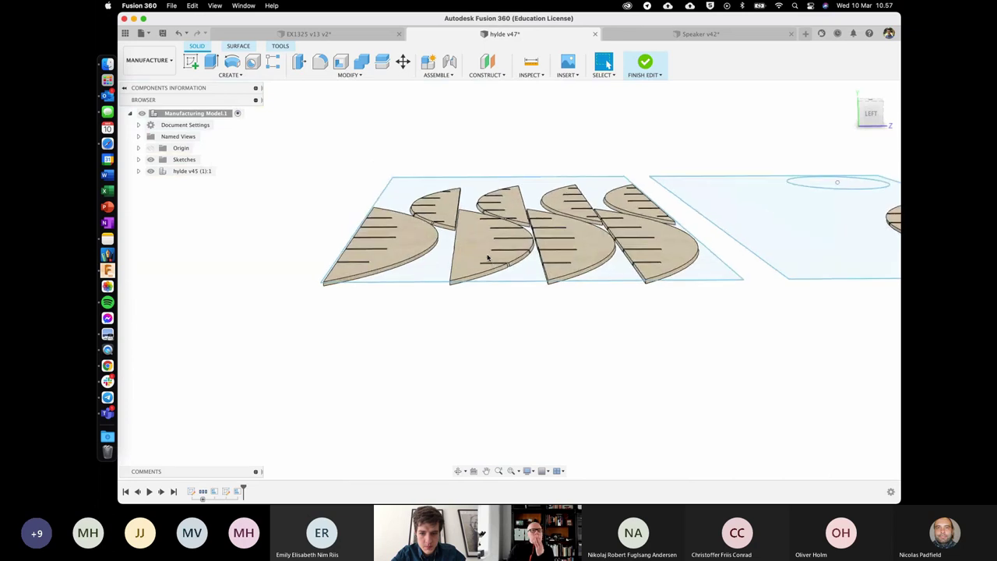
middle_click_drag(484, 281, 532, 265, "shift")
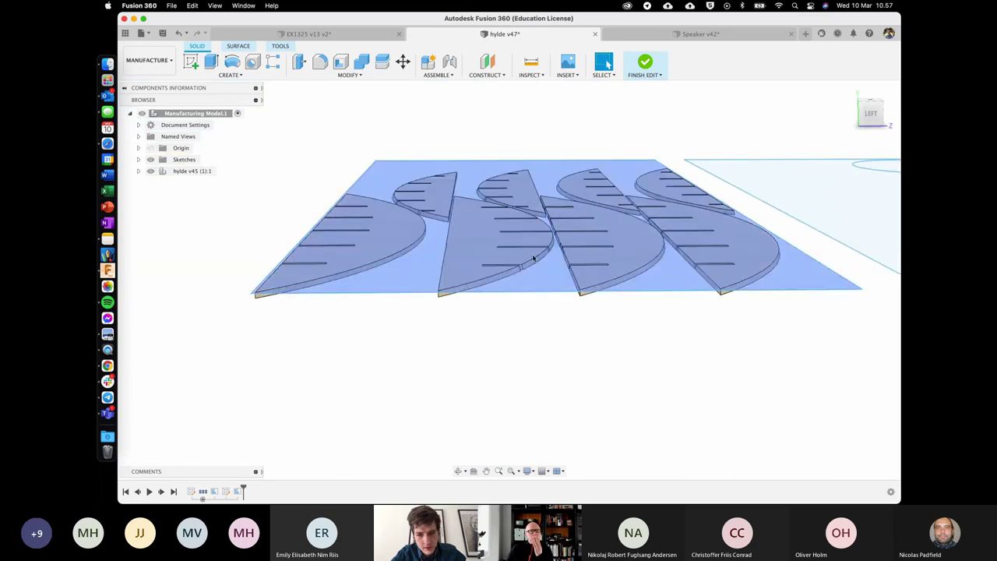
left_click(645, 63)
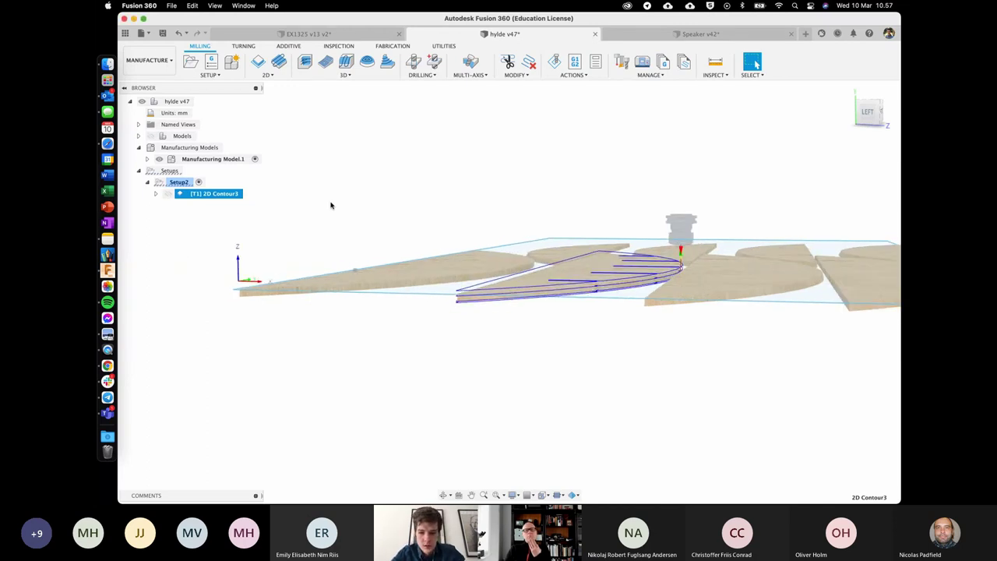
Step: Inspect the 2D Contour3 operation's selected contour on the first sheet's board and close its settings without changes
left_click(402, 331)
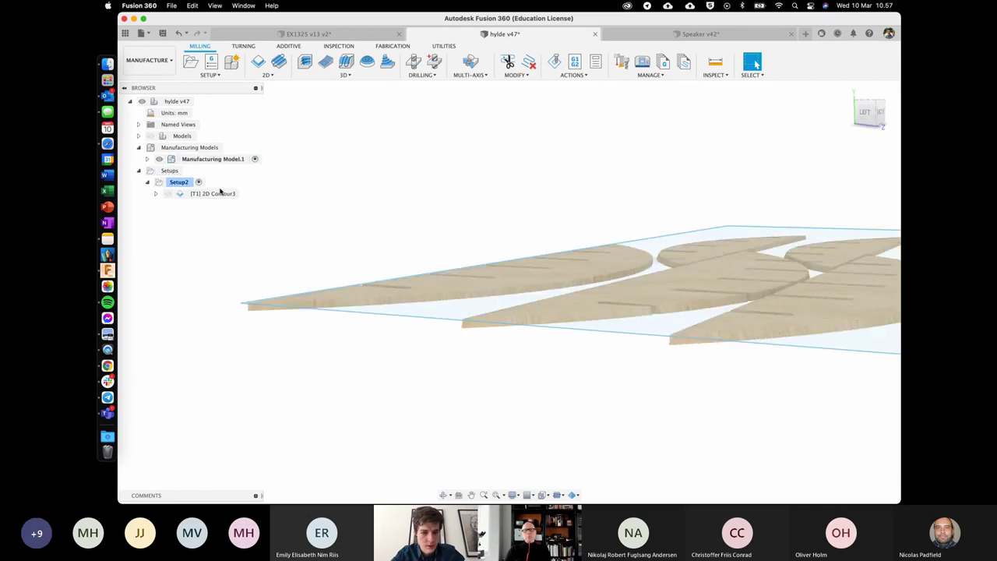
right_click(220, 195)
left_click(217, 195)
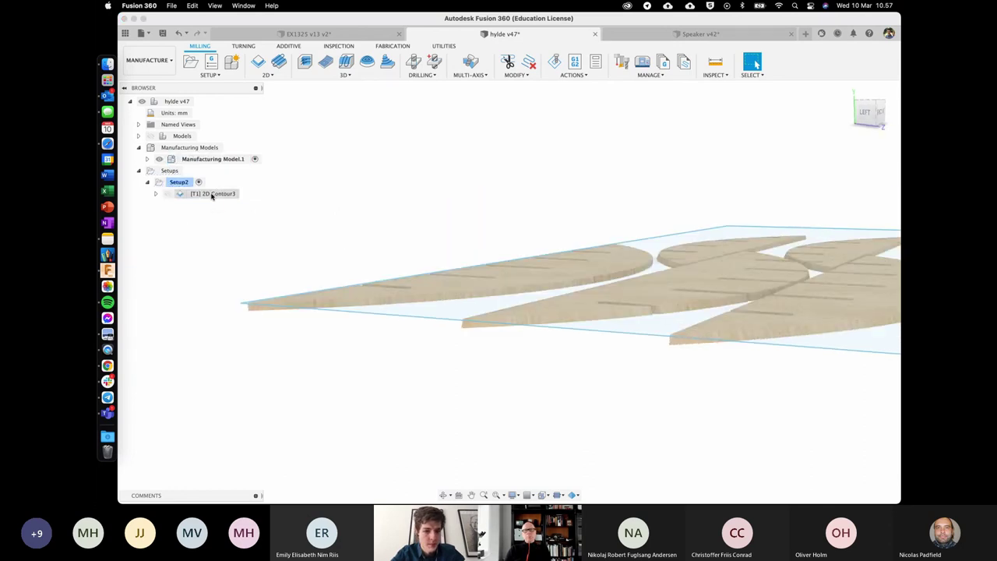
right_click(213, 195)
left_click(258, 185)
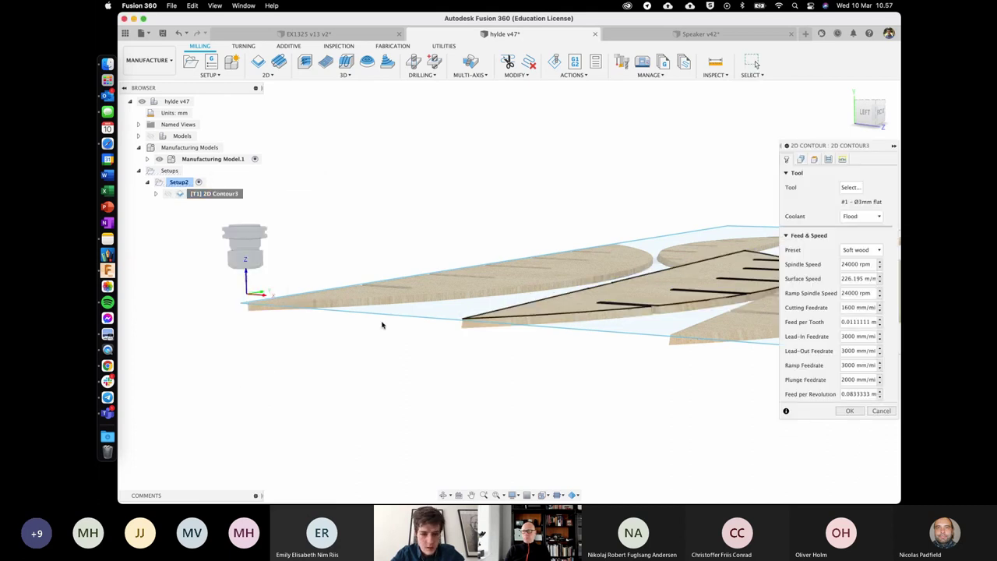
scroll(240, 310, "right", 2)
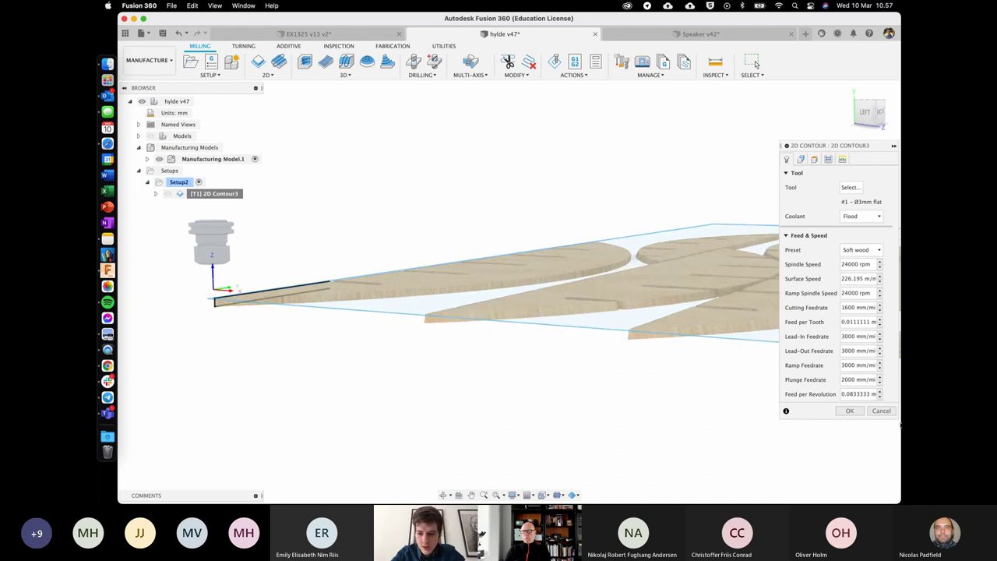
left_click(881, 411)
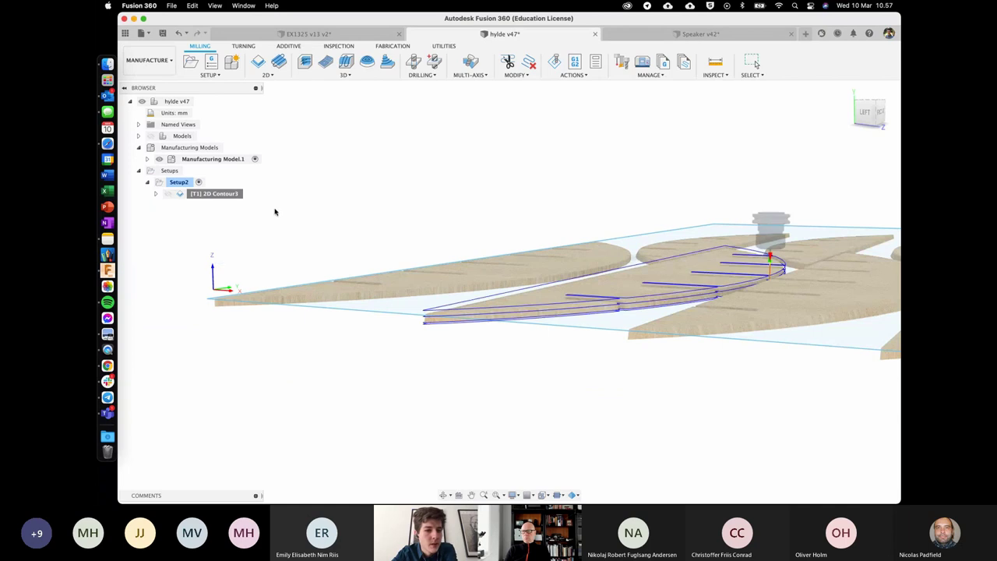
Step: Open Setup2 for editing, check its stock across both sheets, and clear its model body selection
left_click(187, 182)
right_click(197, 184)
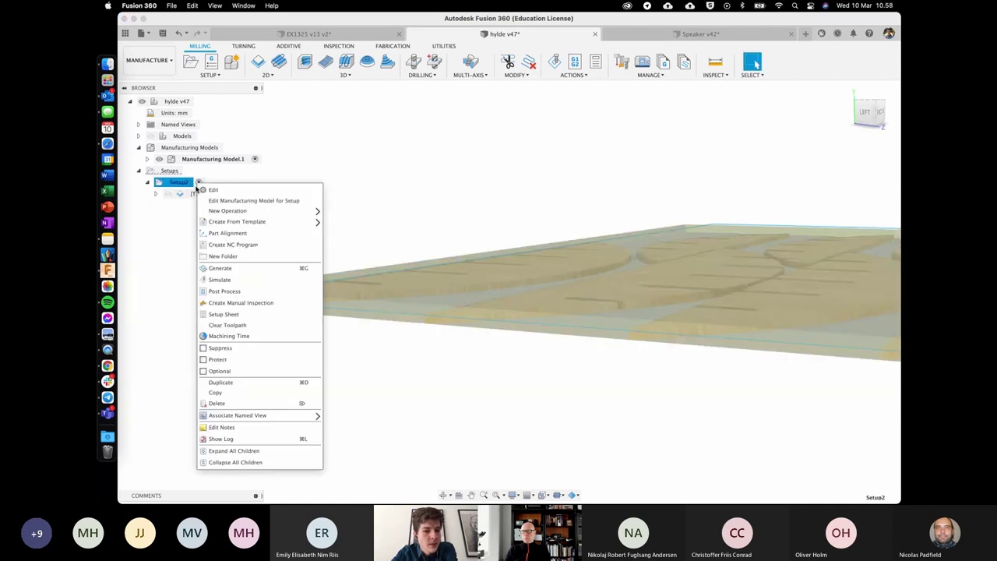
left_click(212, 190)
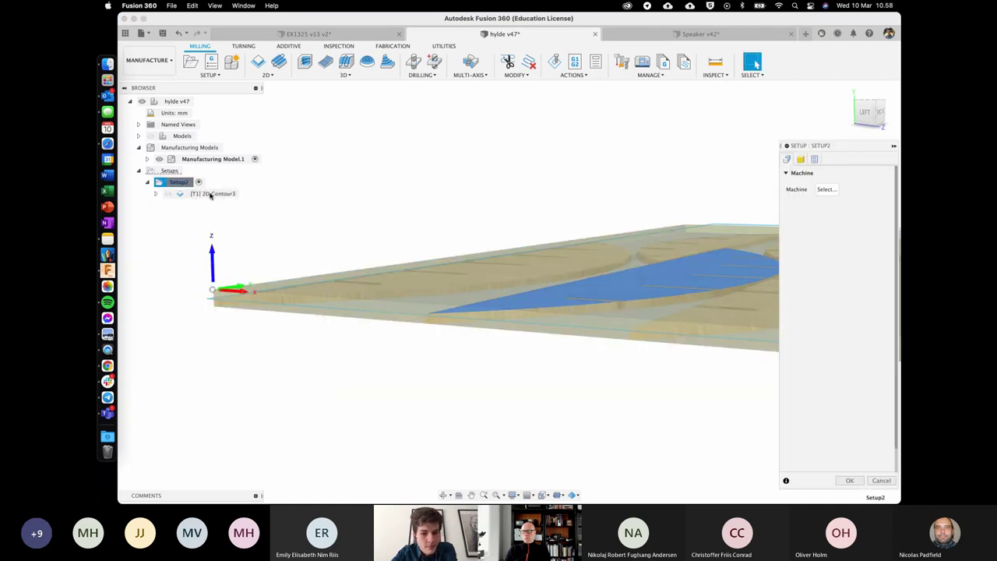
scroll(577, 224, "down", 3)
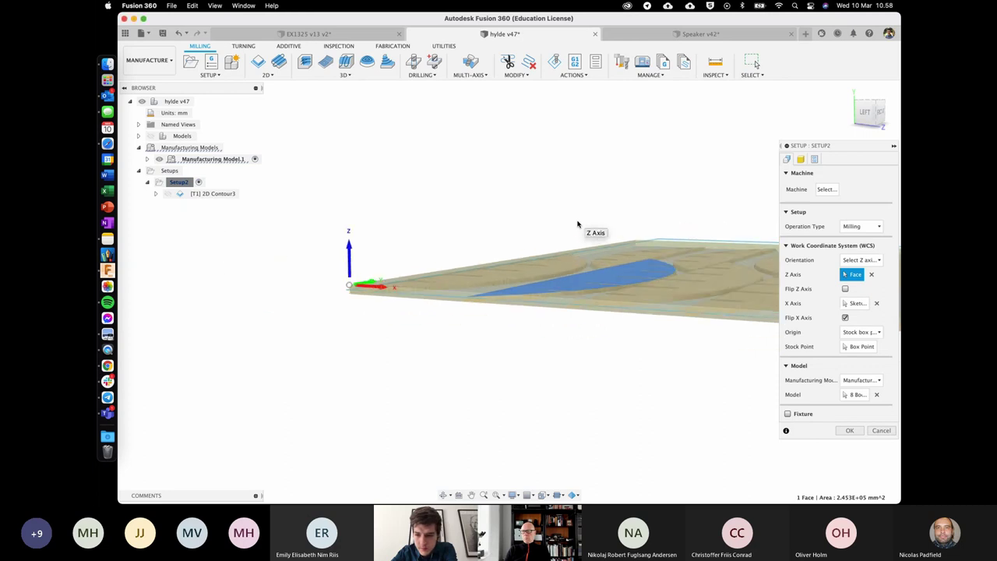
scroll(577, 224, "right", 2)
scroll(577, 224, "down", 3)
scroll(688, 250, "right", 3)
scroll(688, 251, "up", 3, "shift")
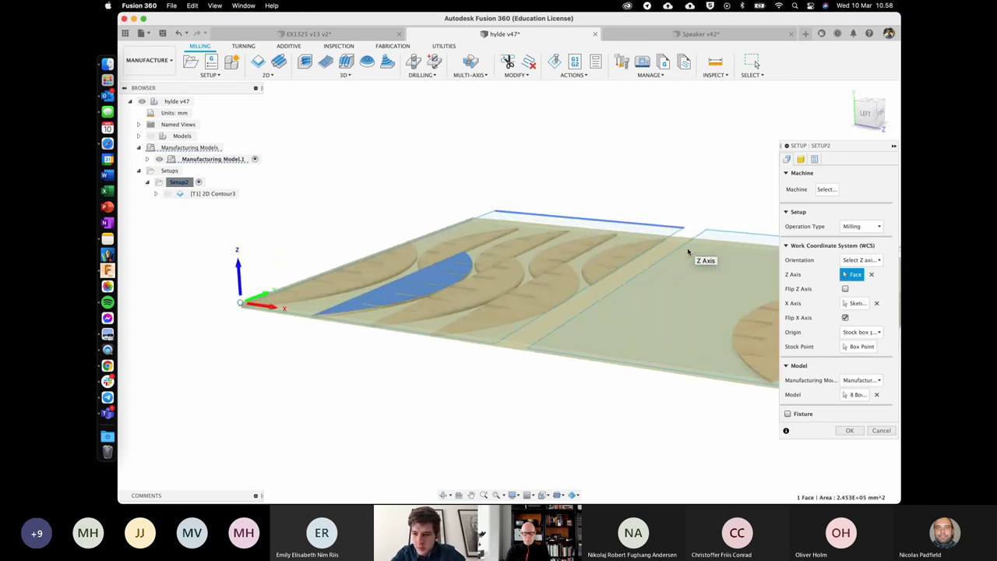
scroll(688, 251, "down", 2)
scroll(688, 251, "right", 1)
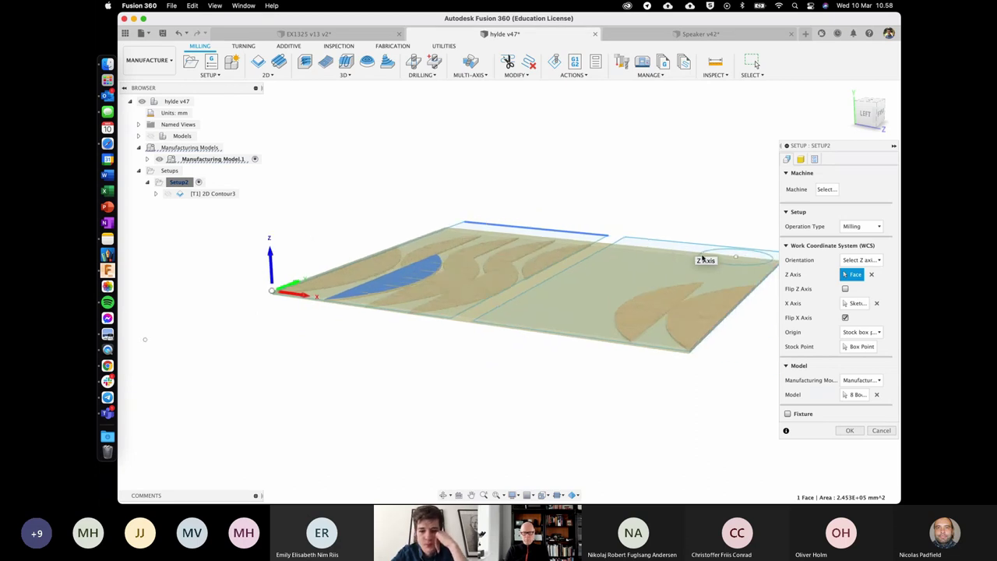
scroll(688, 251, "left", 2)
left_click(877, 396)
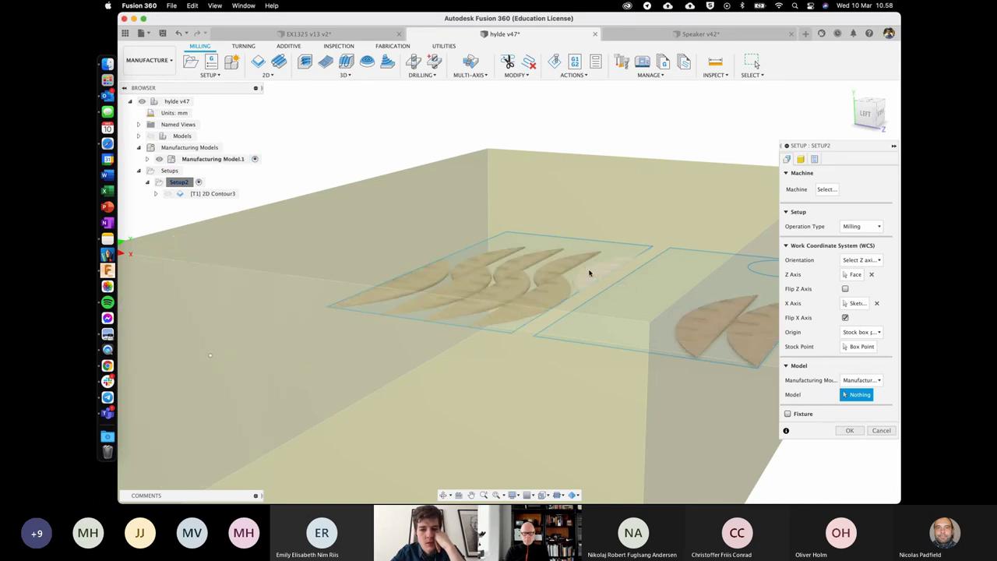
Step: Select only the eight boards on the first sheet as Setup2's model bodies and apply the setup
left_click(572, 267)
left_click(573, 266)
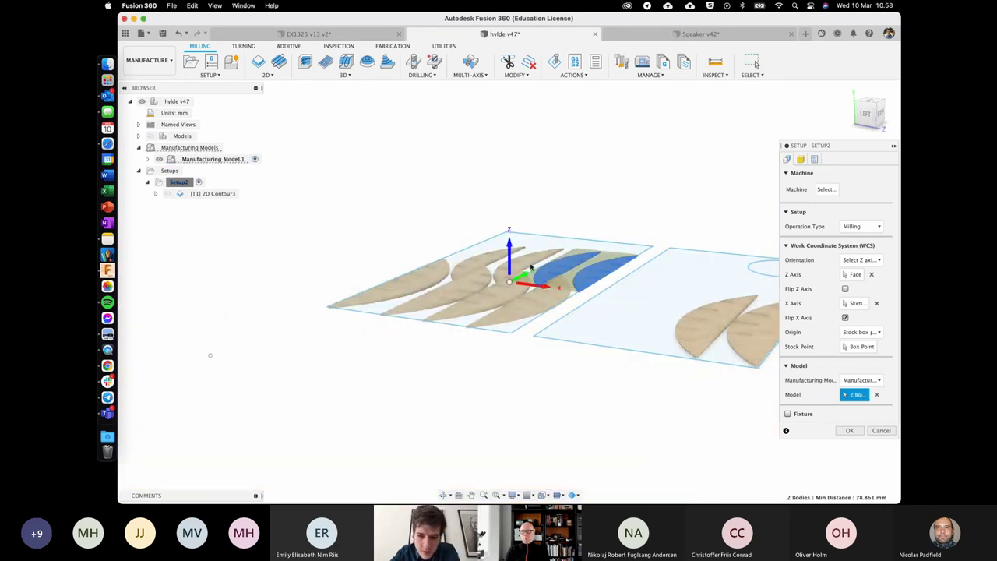
left_click(527, 267)
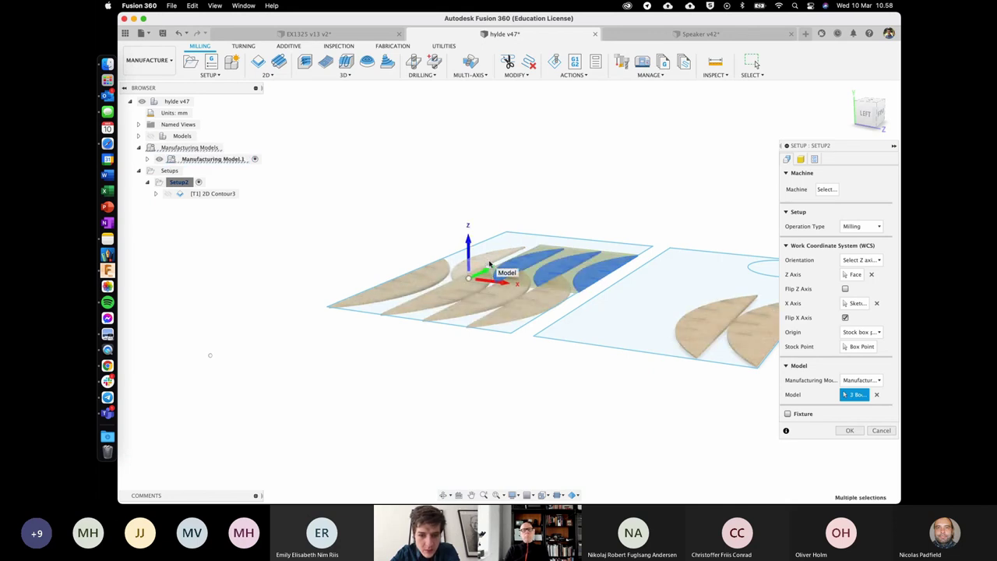
left_click(417, 290)
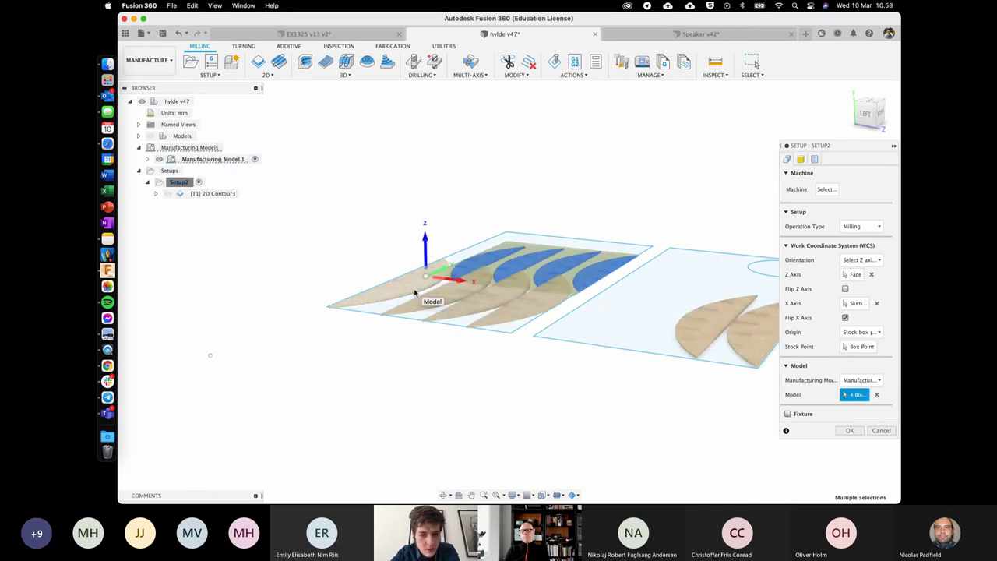
left_click(415, 293)
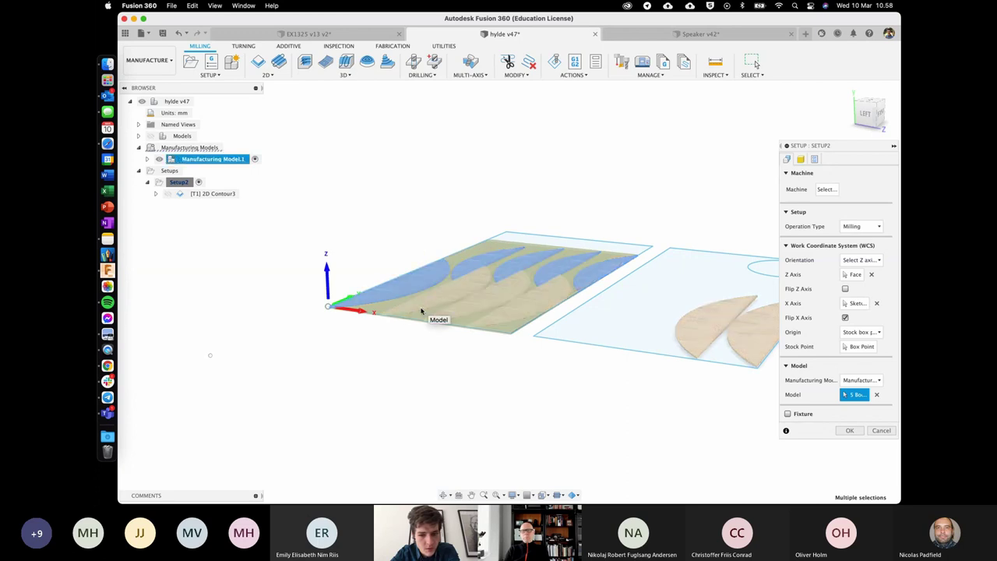
left_click(423, 312)
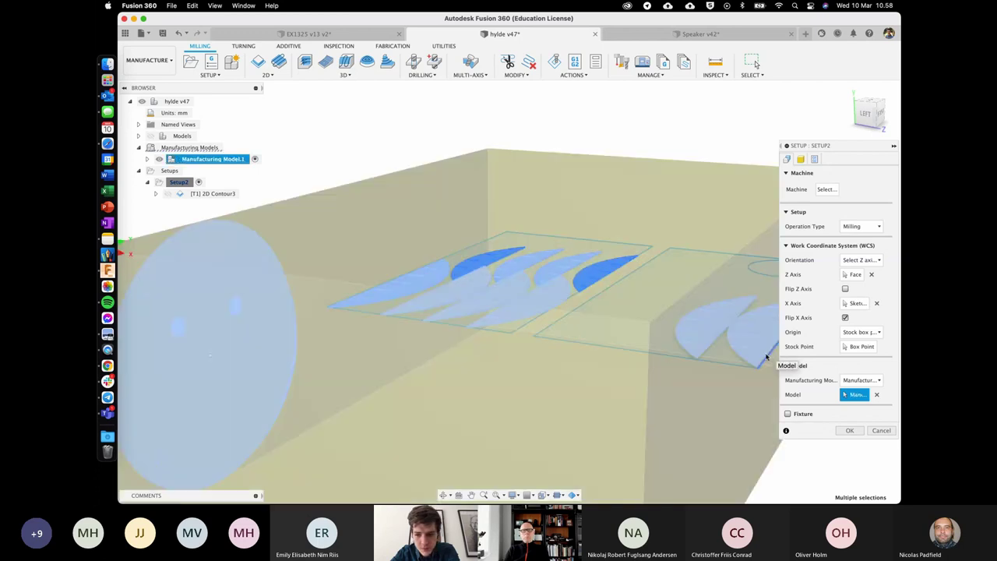
left_click(427, 310)
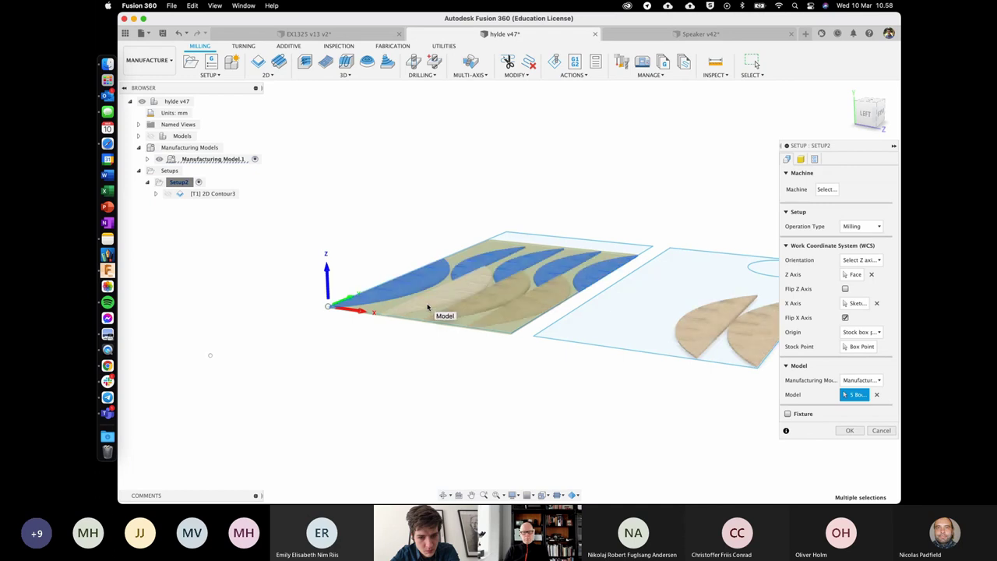
left_click(497, 312)
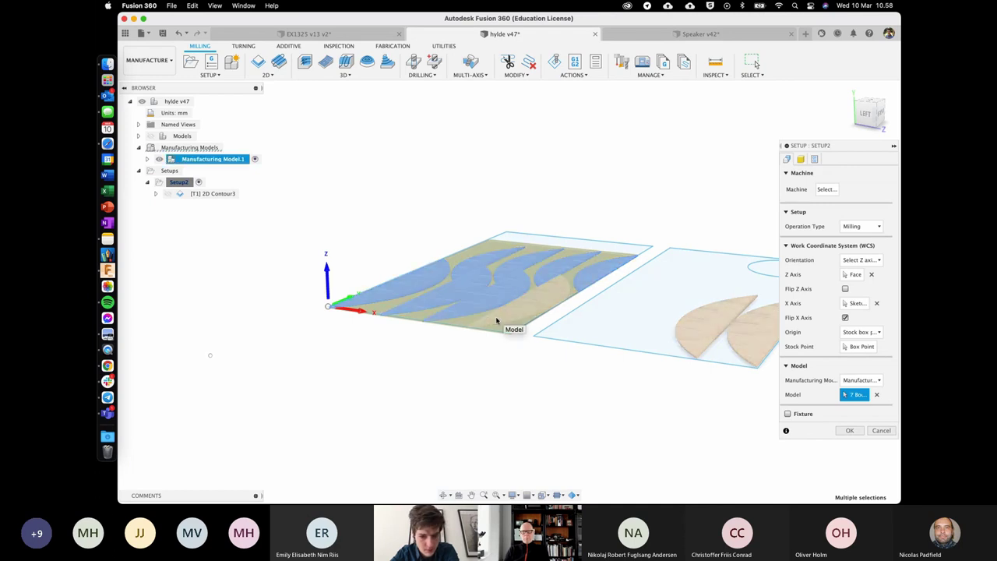
left_click(500, 323)
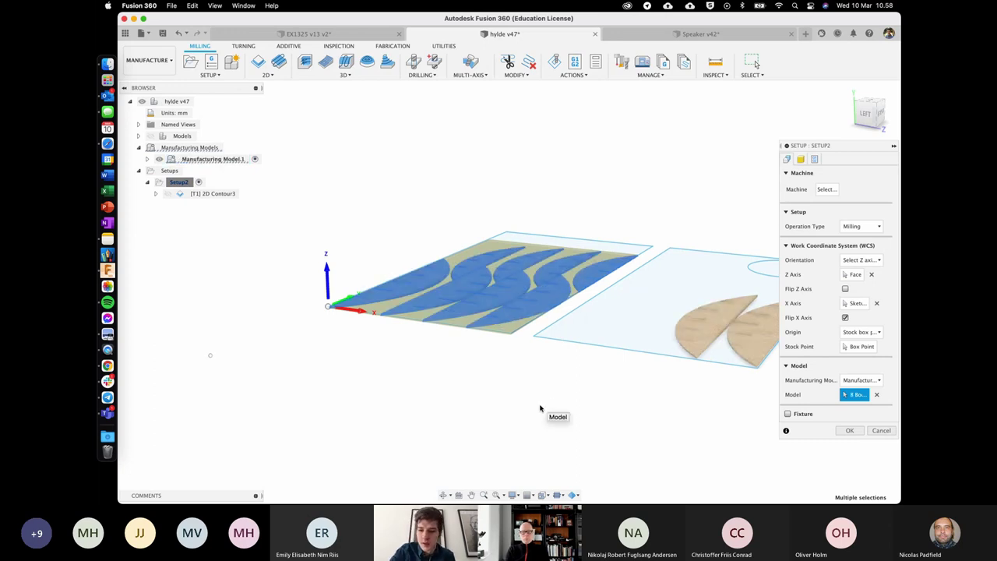
left_click(851, 430)
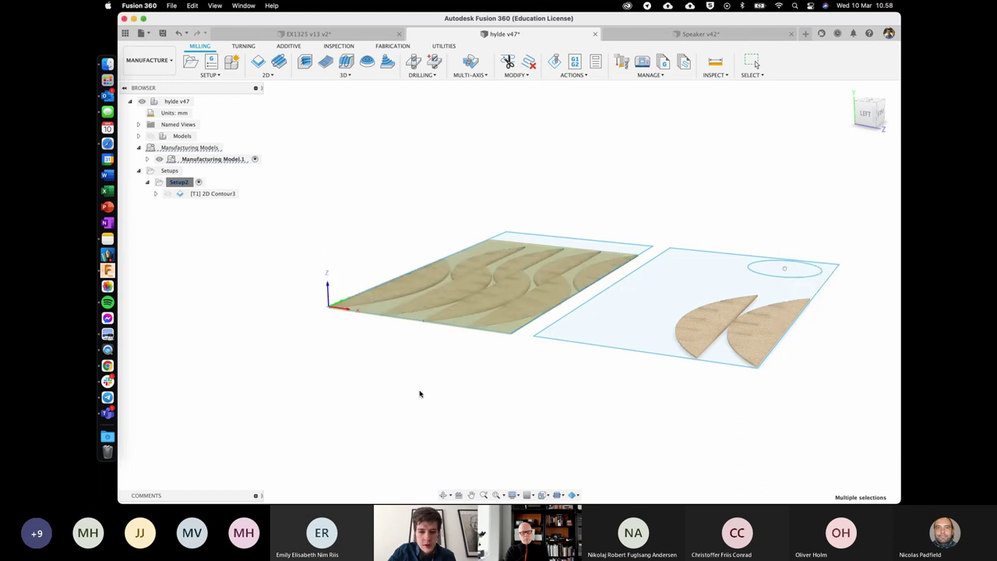
Step: Examine the 2D Contour3 toolpath around its board up close and from the Top view
left_click(229, 195)
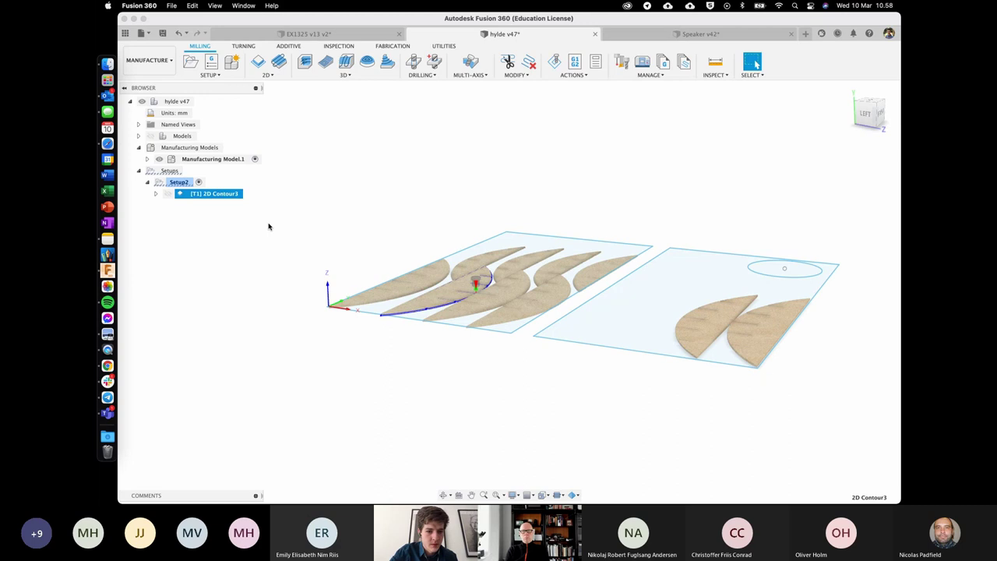
scroll(269, 226, "up", 6)
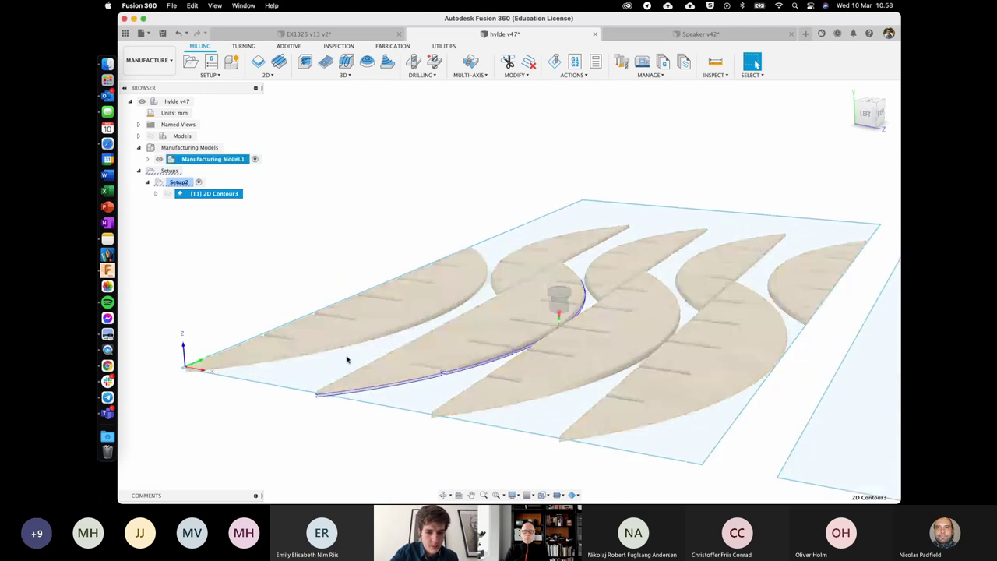
scroll(347, 359, "up", 3)
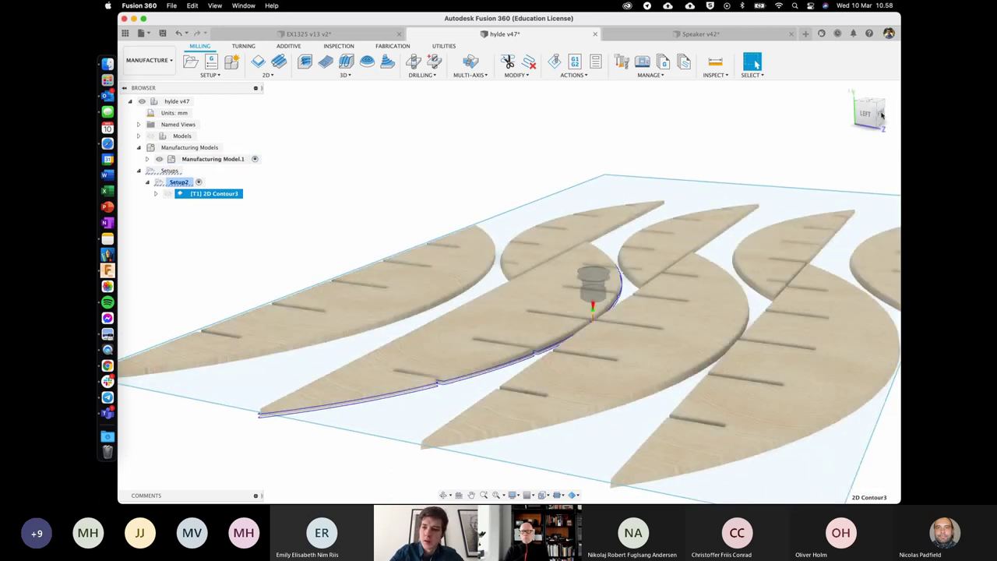
left_click_drag(880, 114, 642, 253)
left_click(870, 105)
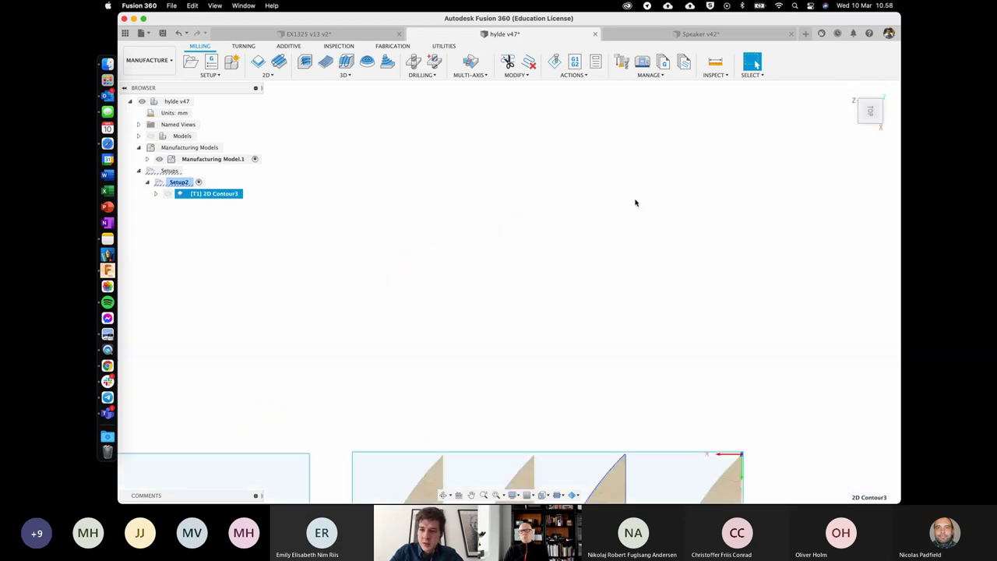
scroll(635, 202, "down", 3)
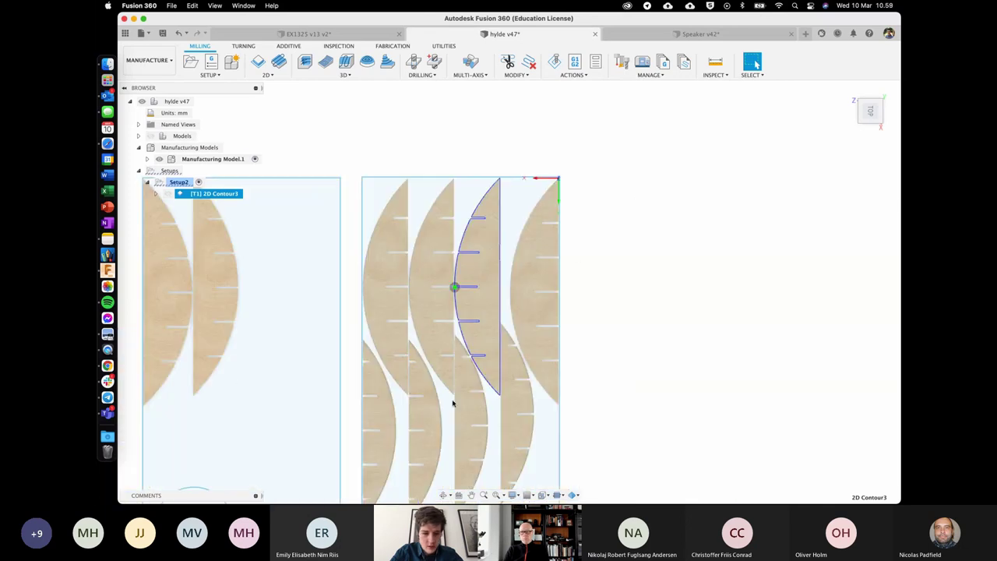
Step: Examine the 2D Contour3 toolpath around the board's slot corners up close and start simulating the operation
scroll(503, 213, "up", 2)
scroll(468, 195, "up", 10)
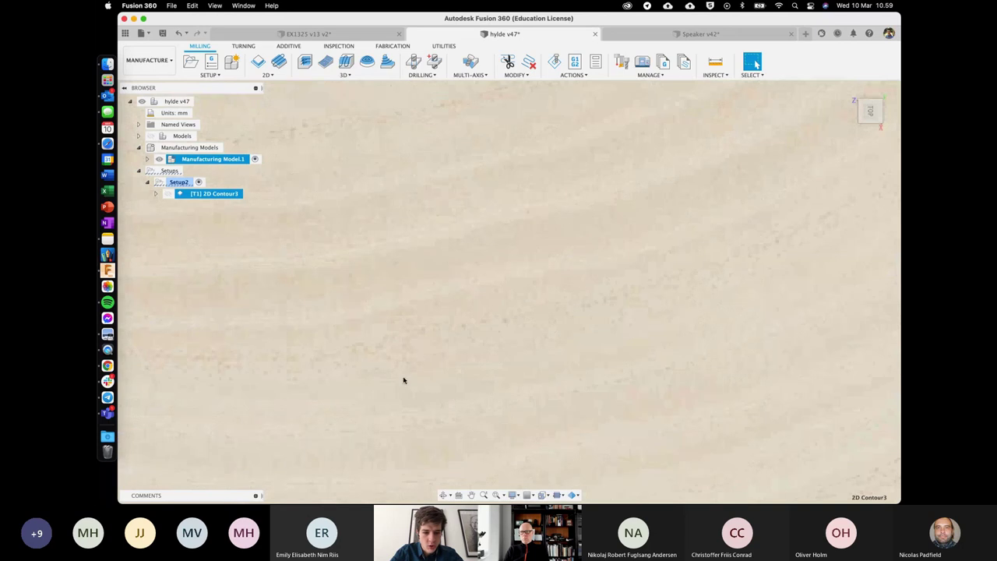
scroll(398, 388, "down", 3)
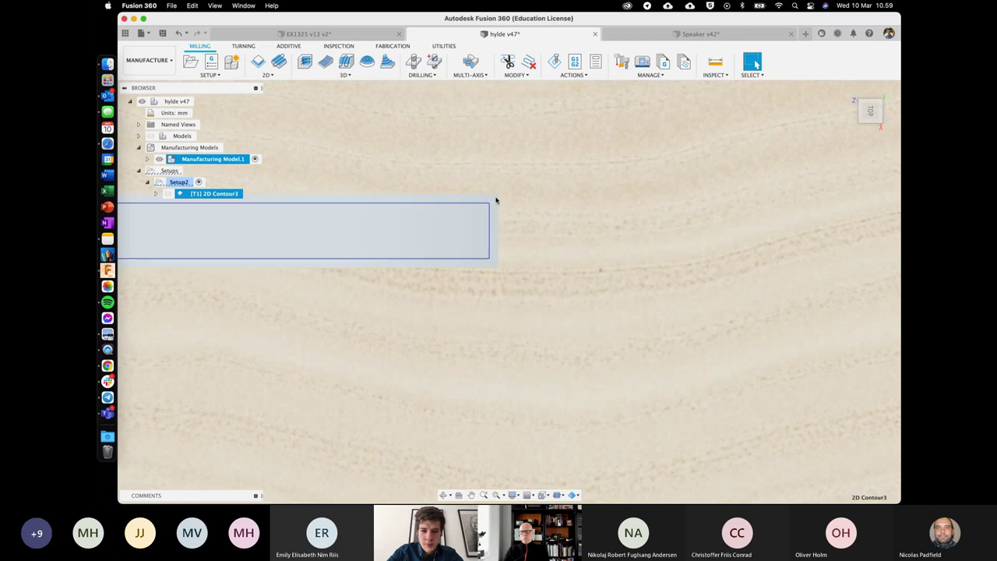
scroll(496, 200, "down", 4)
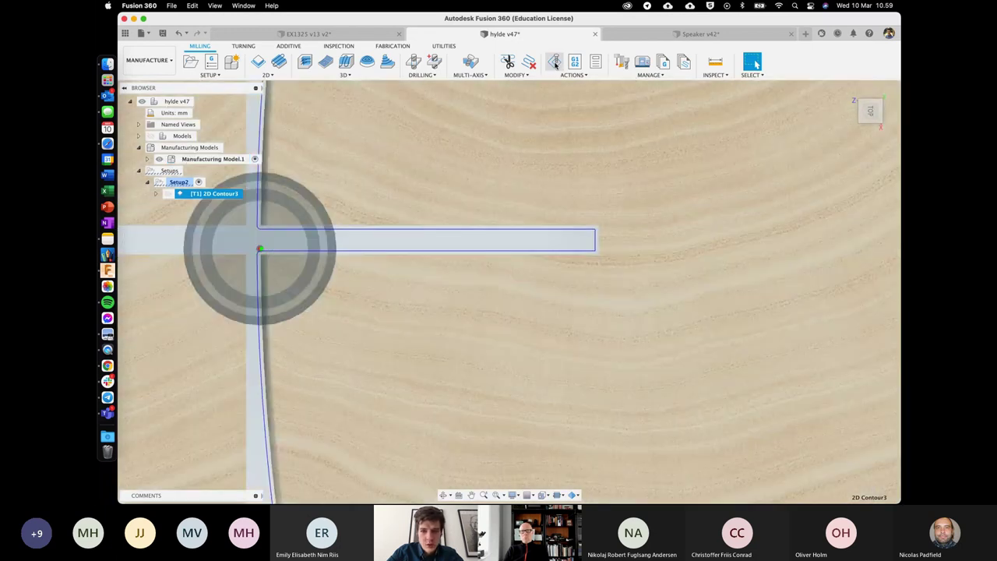
left_click(555, 65)
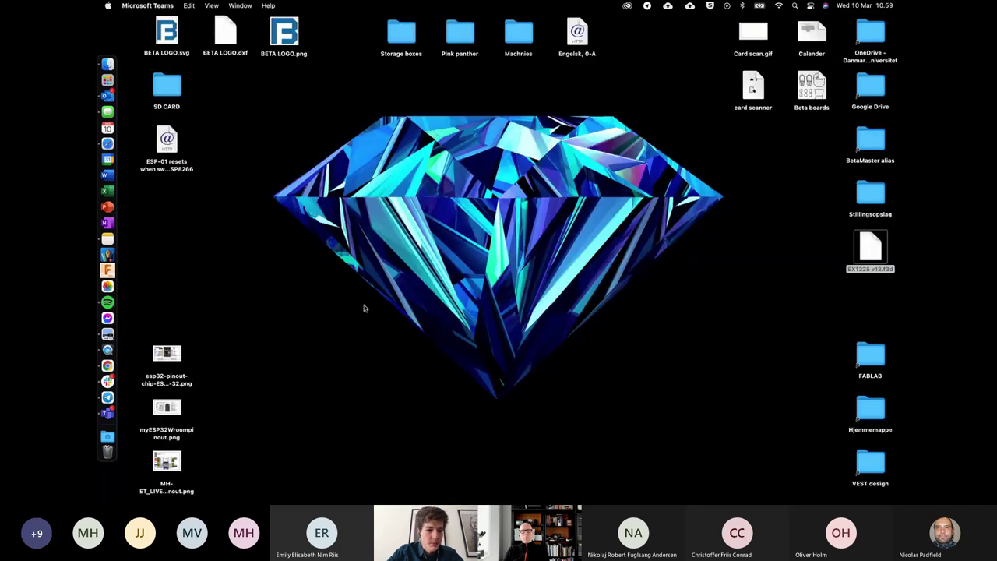
Step: Relaunch Fusion 360 and open the recovery files of hylde v47 and Speaker v42
left_click(107, 270)
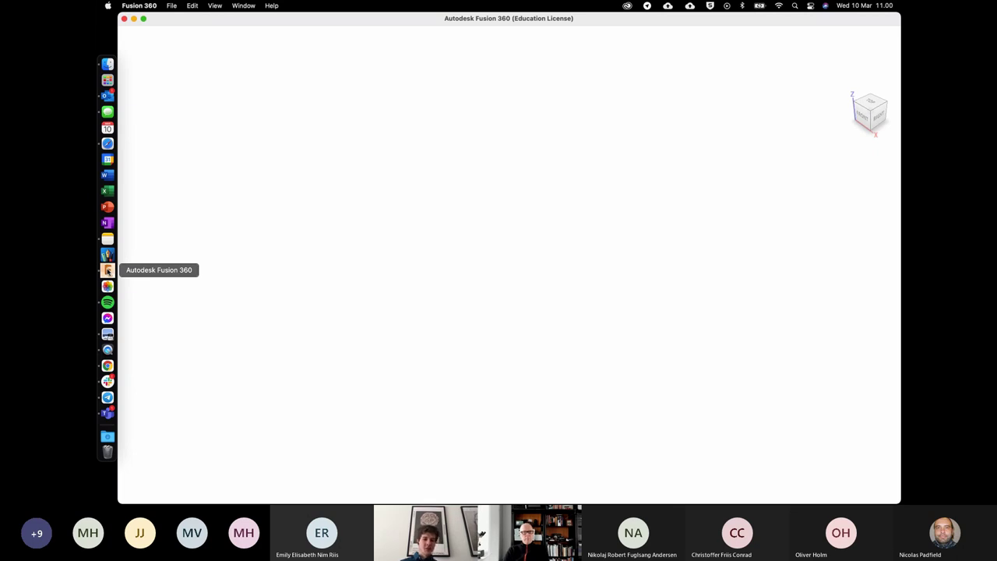
left_click(757, 405)
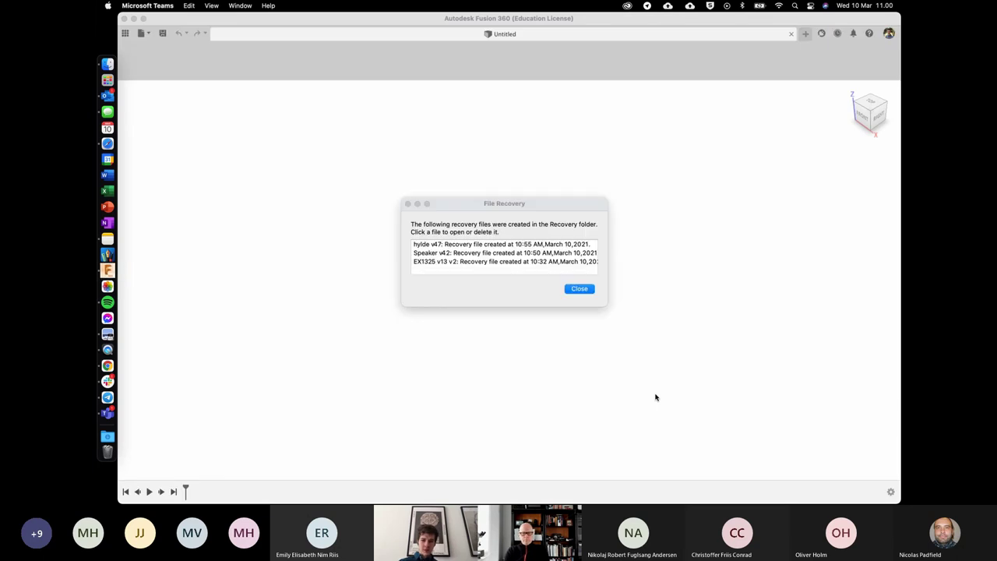
left_click(476, 206)
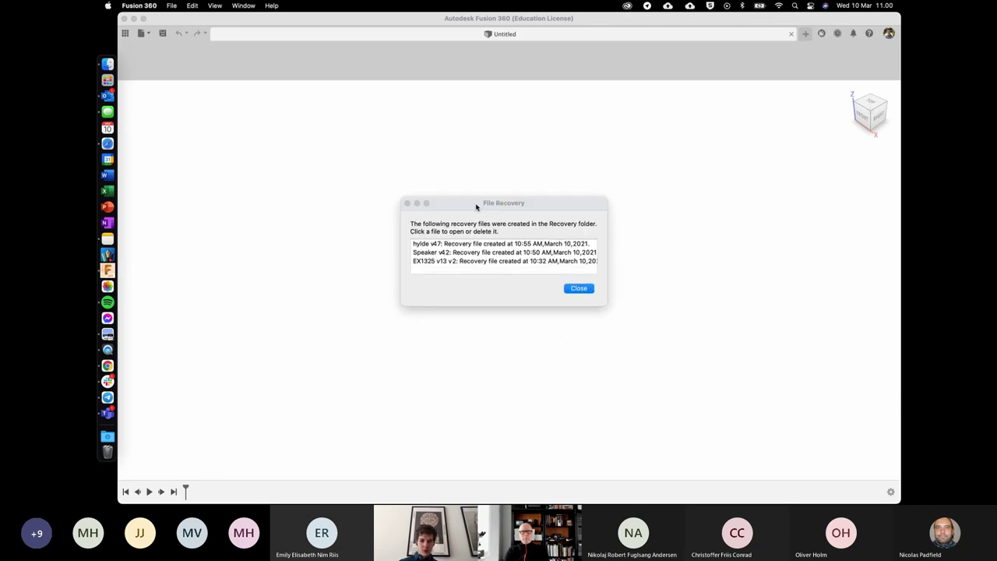
left_click(450, 252)
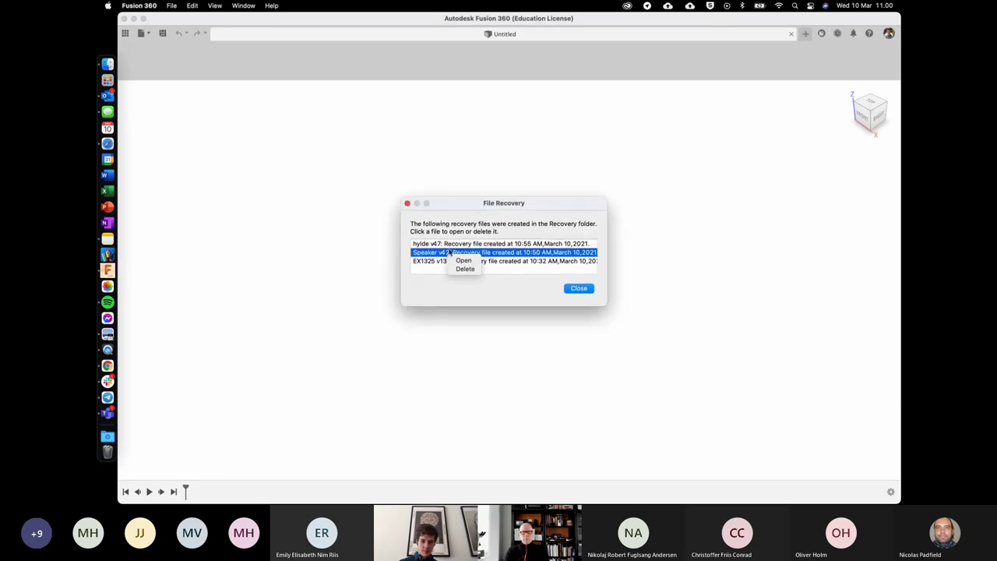
left_click(449, 244)
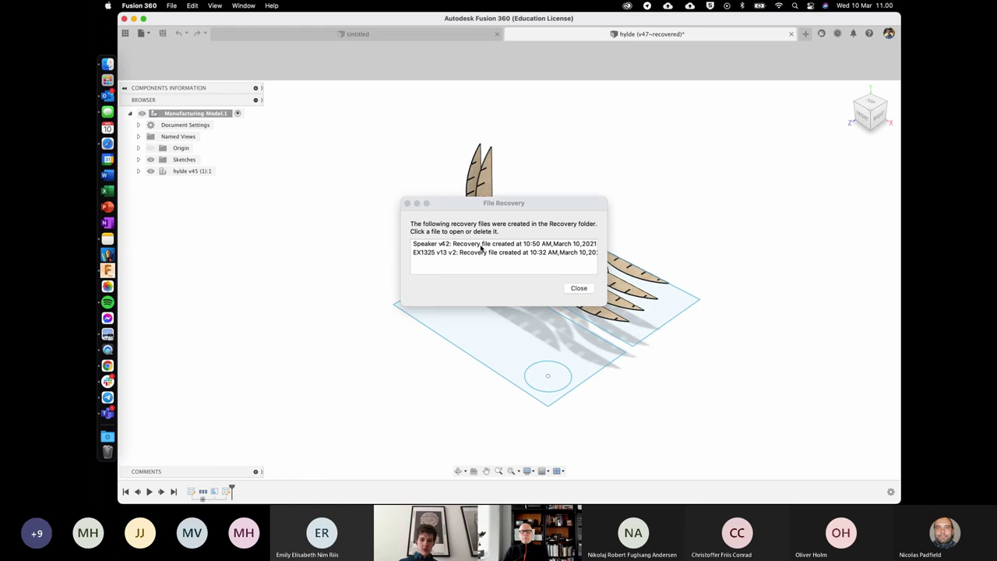
left_click(481, 244)
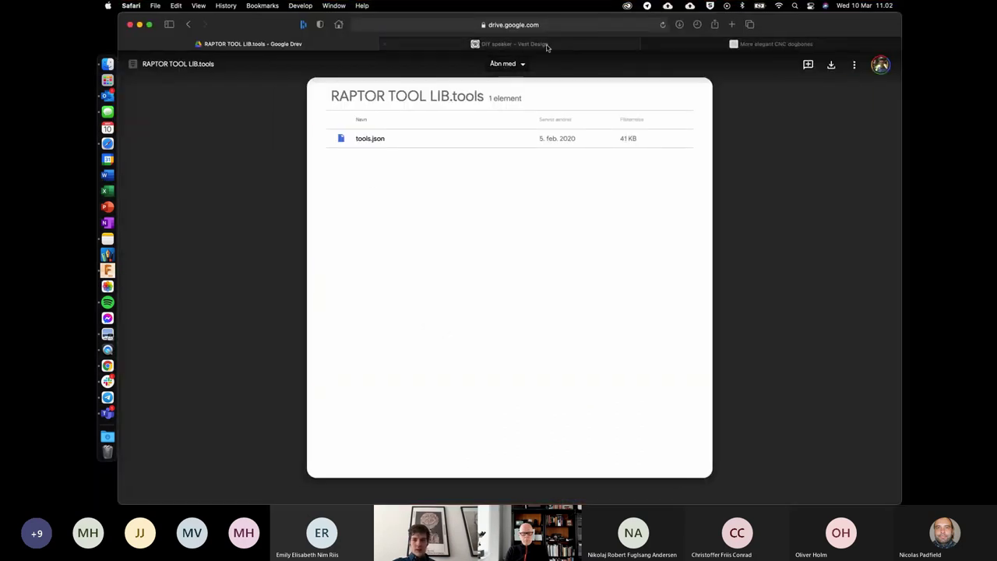
Step: Open the "More elegant CNC dogbones" article in Safari and skim its text, diagrams and example joints
left_click(721, 45)
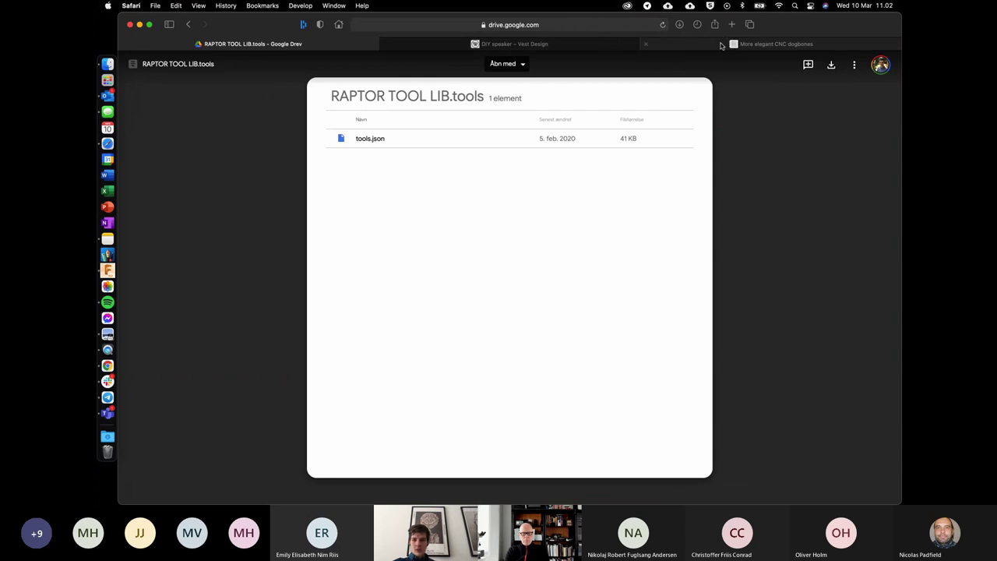
scroll(485, 294, "down", 4)
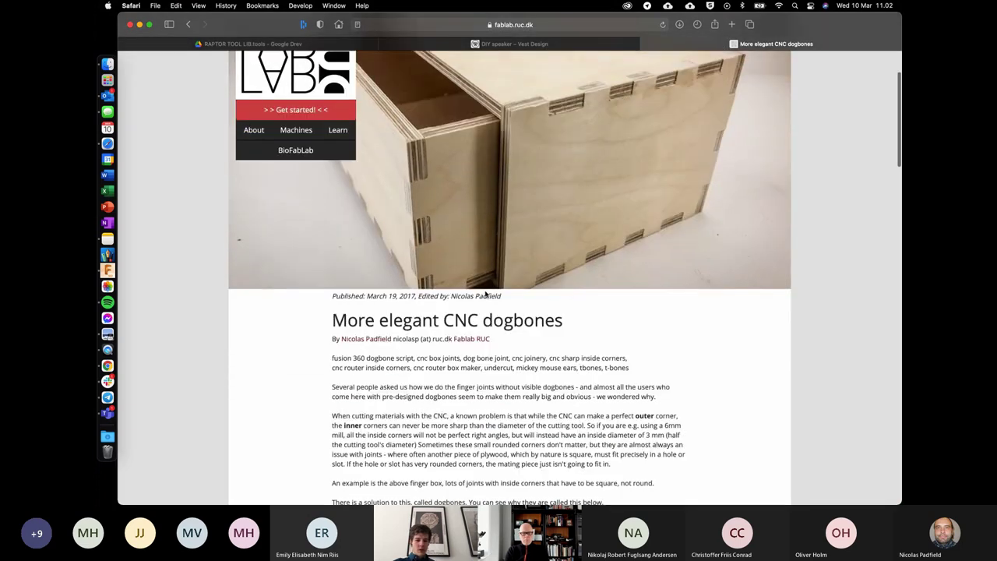
scroll(485, 294, "up", 4)
scroll(485, 294, "down", 5)
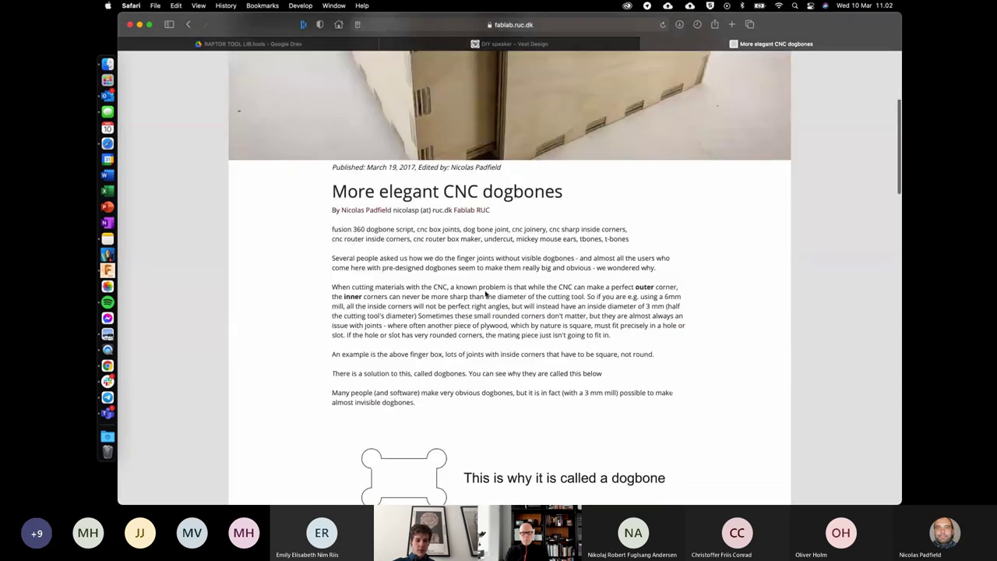
scroll(485, 294, "down", 15)
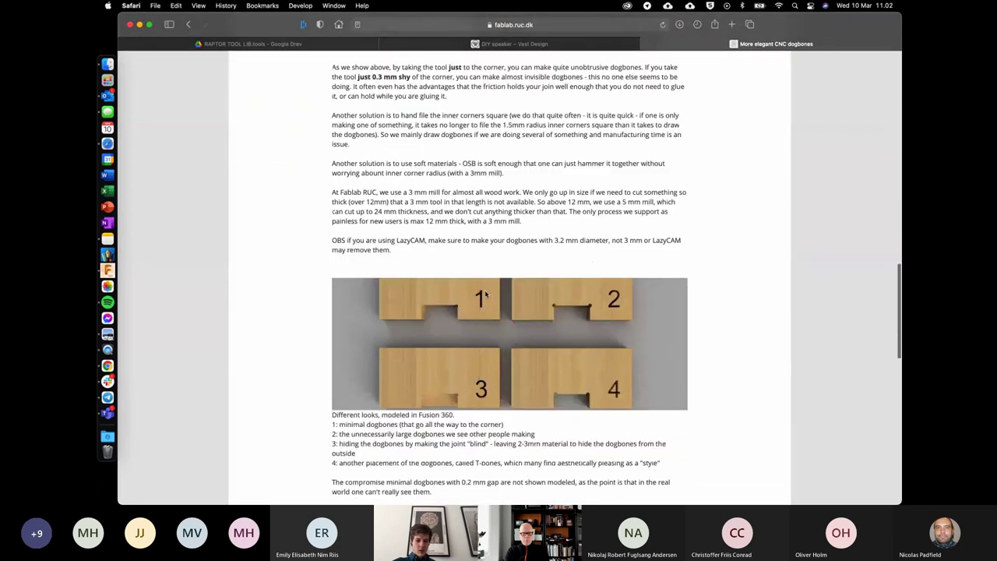
scroll(485, 294, "up", 10)
scroll(486, 294, "up", 6)
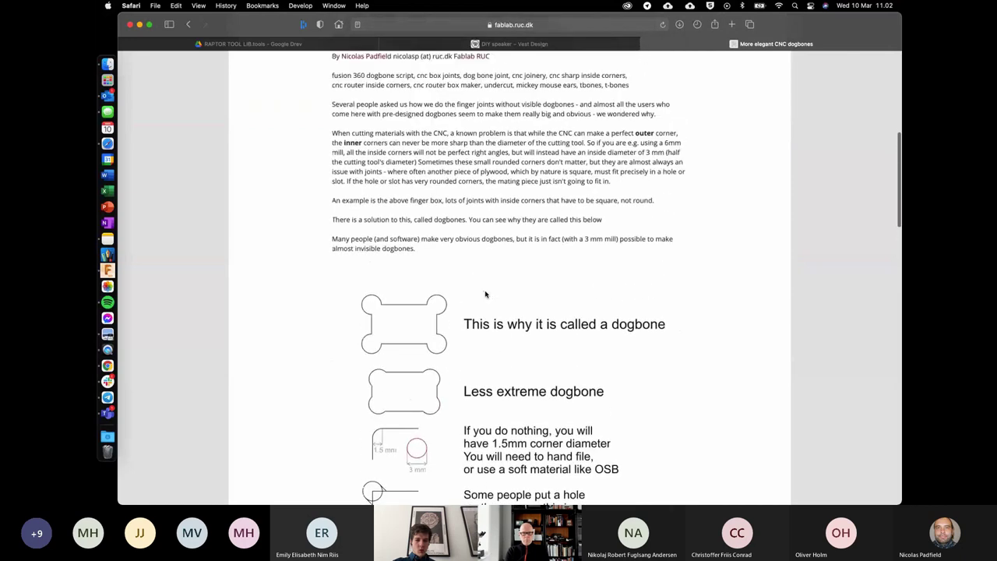
scroll(484, 293, "up", 4)
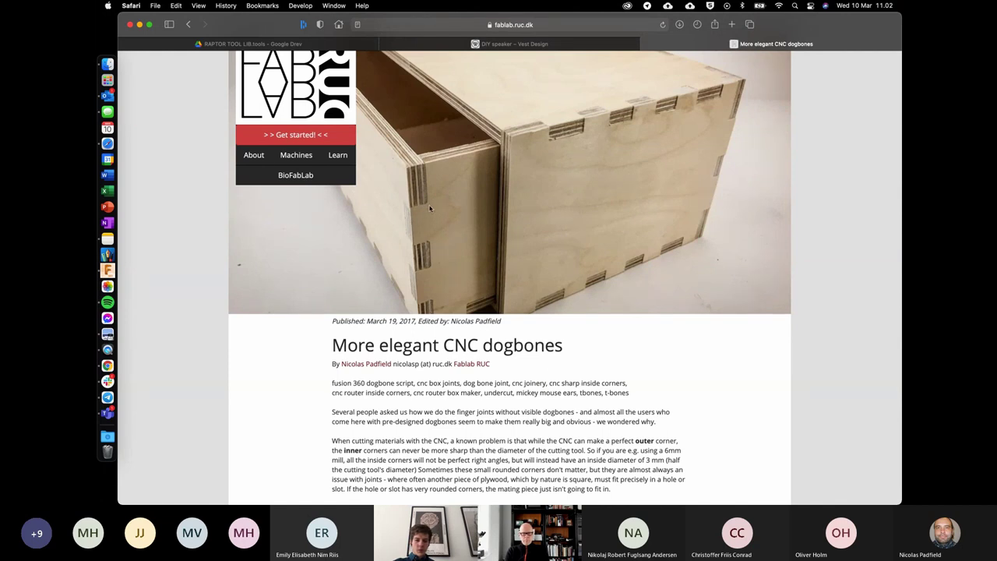
Step: Read the dogbone article's introduction on inner corners and study its diagrams of the different dogbone types
scroll(460, 249, "down", 1)
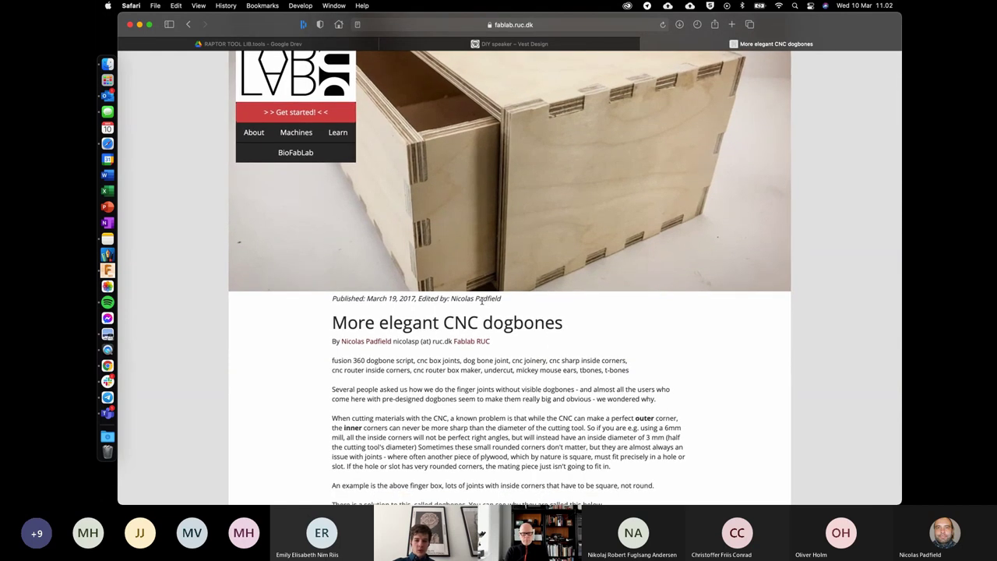
double_click(492, 318)
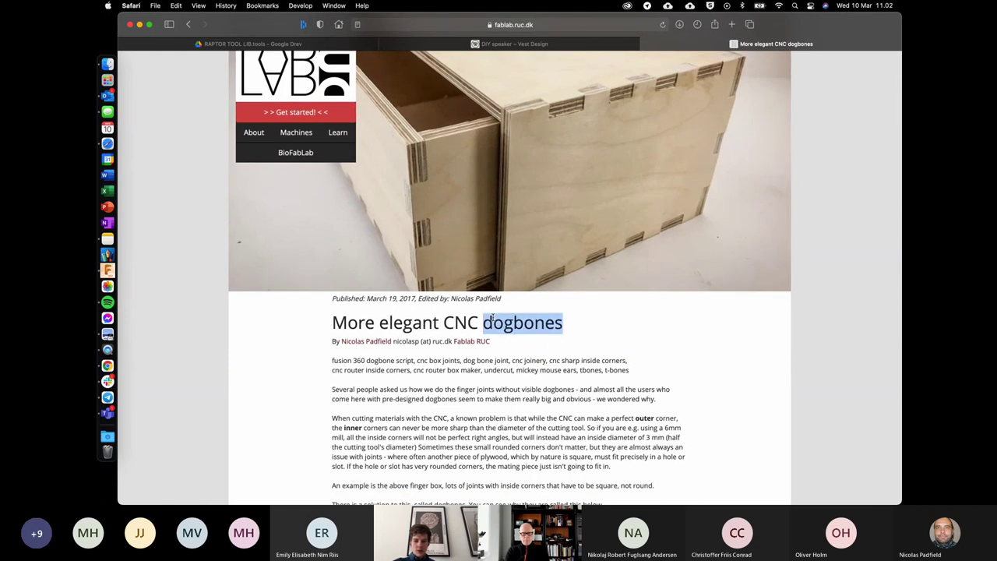
left_click(522, 367)
scroll(522, 367, "down", 2)
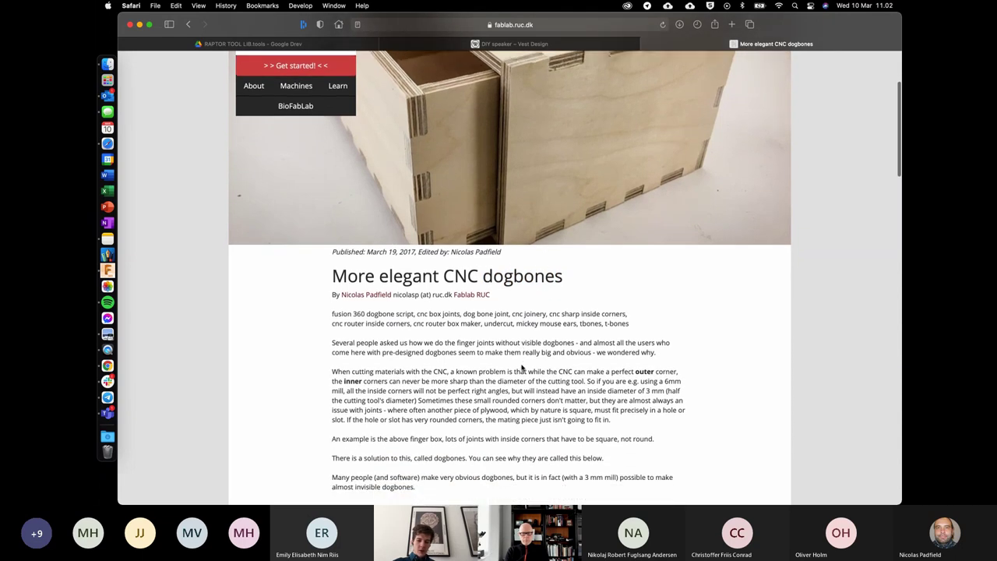
scroll(522, 367, "down", 5)
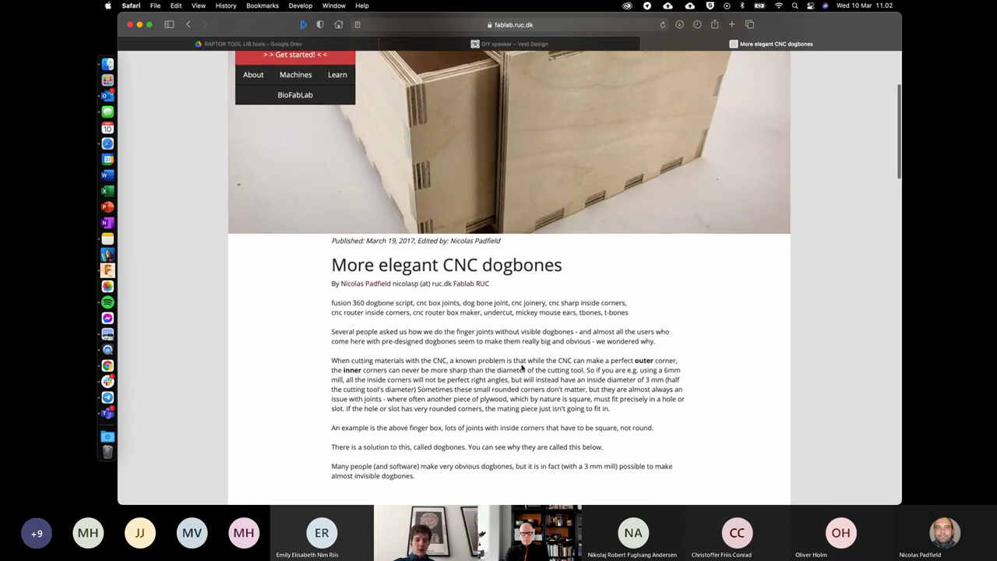
scroll(522, 365, "down", 3)
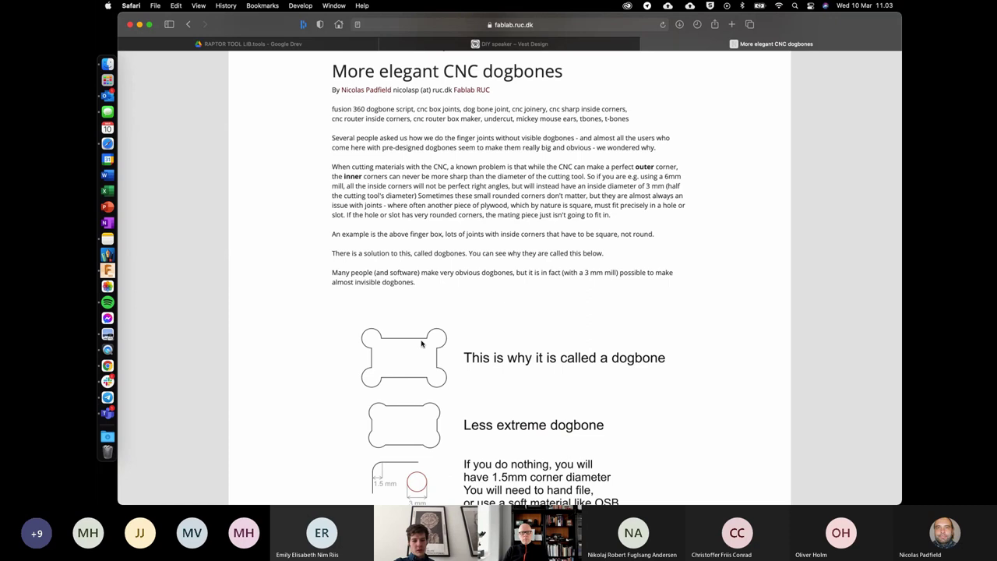
scroll(422, 344, "down", 5)
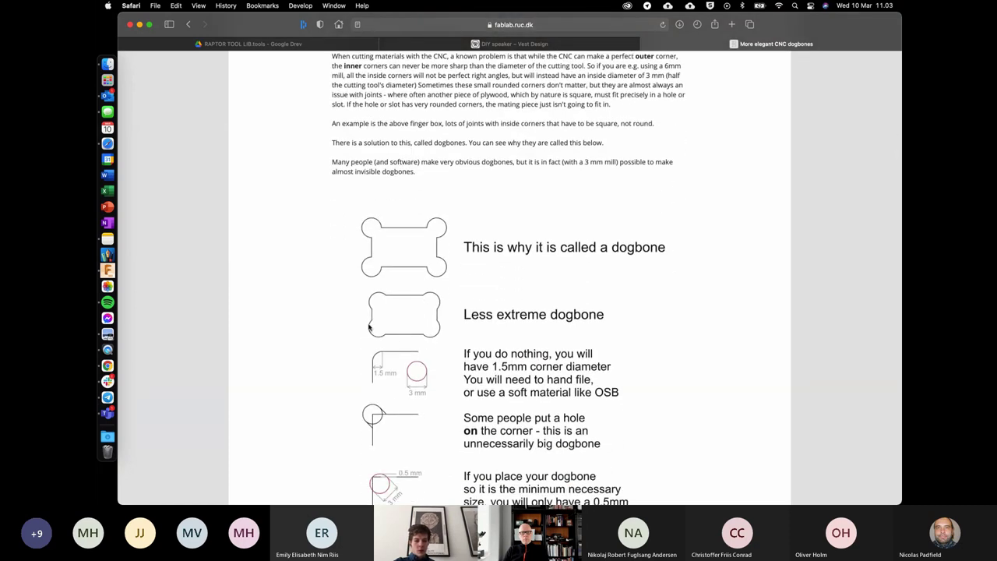
scroll(393, 343, "down", 3)
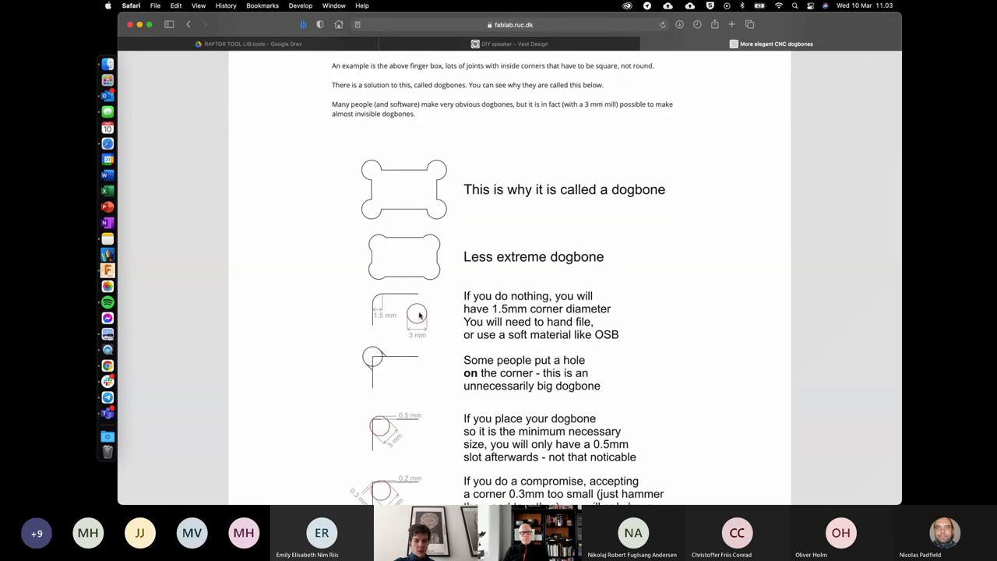
scroll(386, 413, "down", 2)
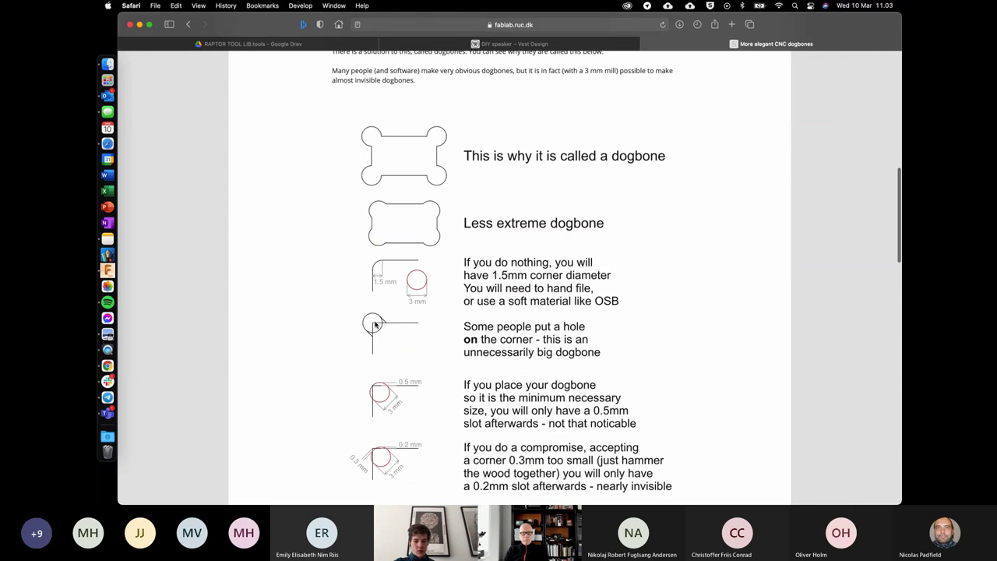
scroll(382, 389, "down", 2)
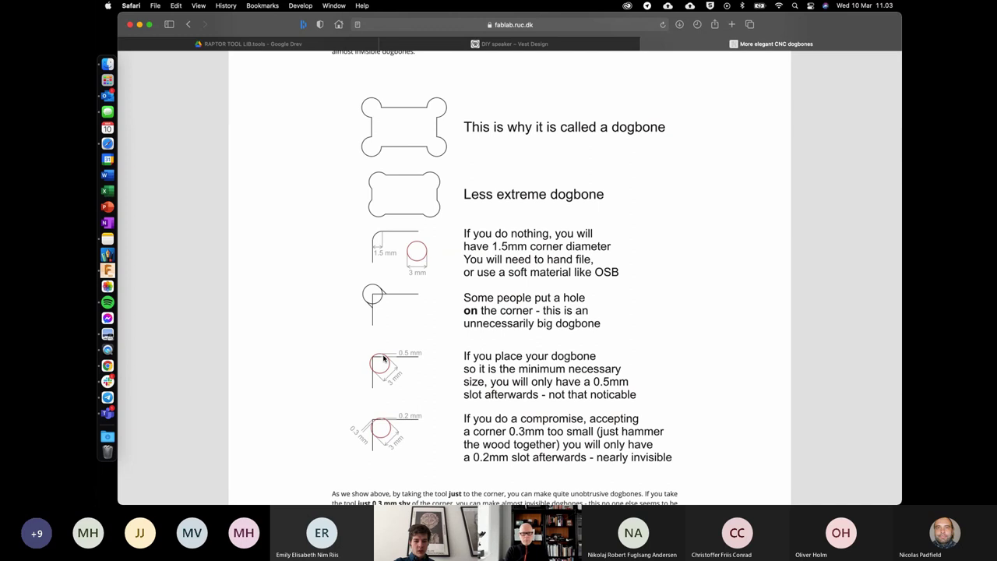
Step: Examine the 3 mm mill diagrams for the minimum-size dogbone and the 0.3 mm compromise dogbone up close
scroll(381, 358, "up", 5, "ctrl")
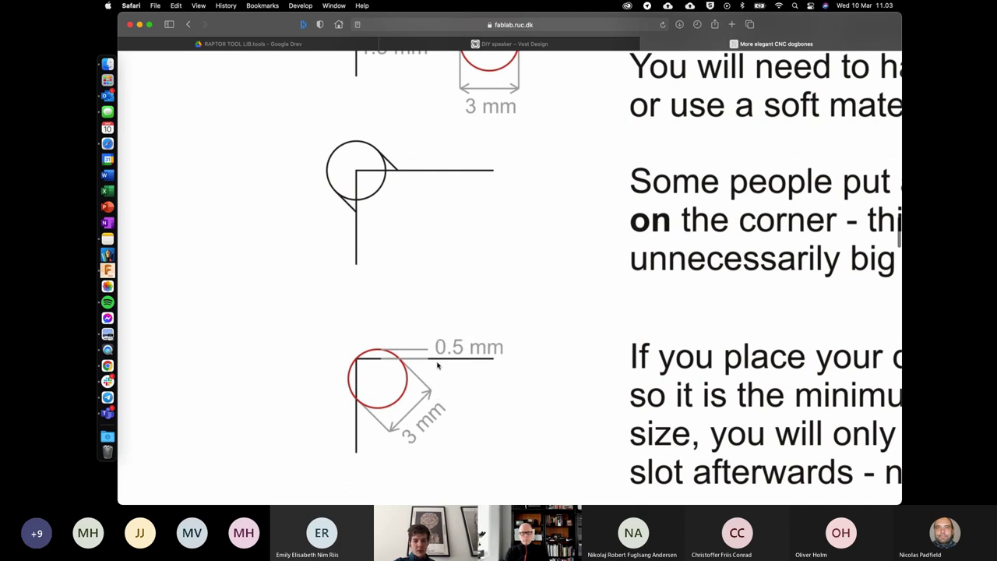
scroll(442, 358, "down", 8)
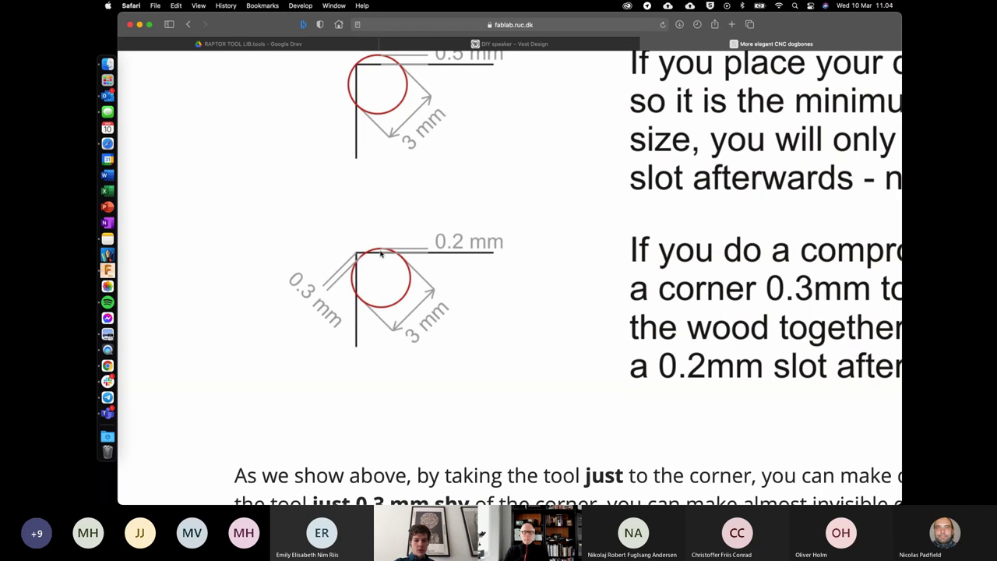
scroll(483, 255, "down", 3, "ctrl")
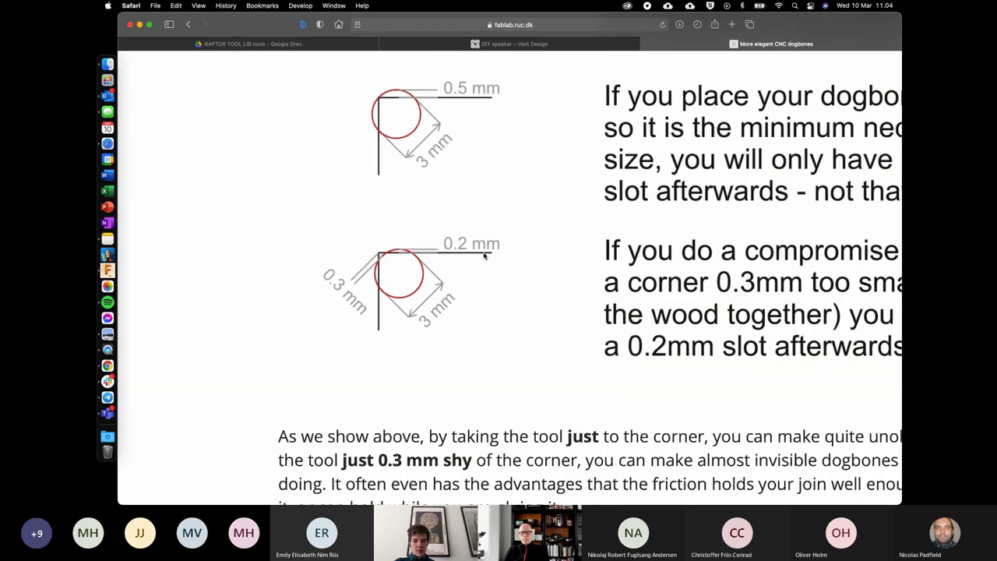
scroll(484, 255, "down", 3, "ctrl")
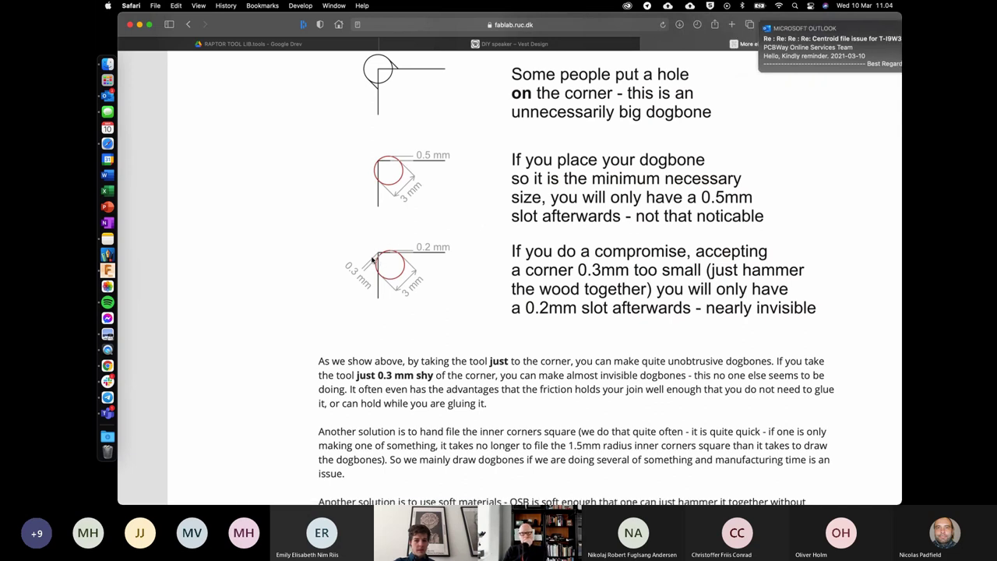
scroll(379, 257, "down", 3)
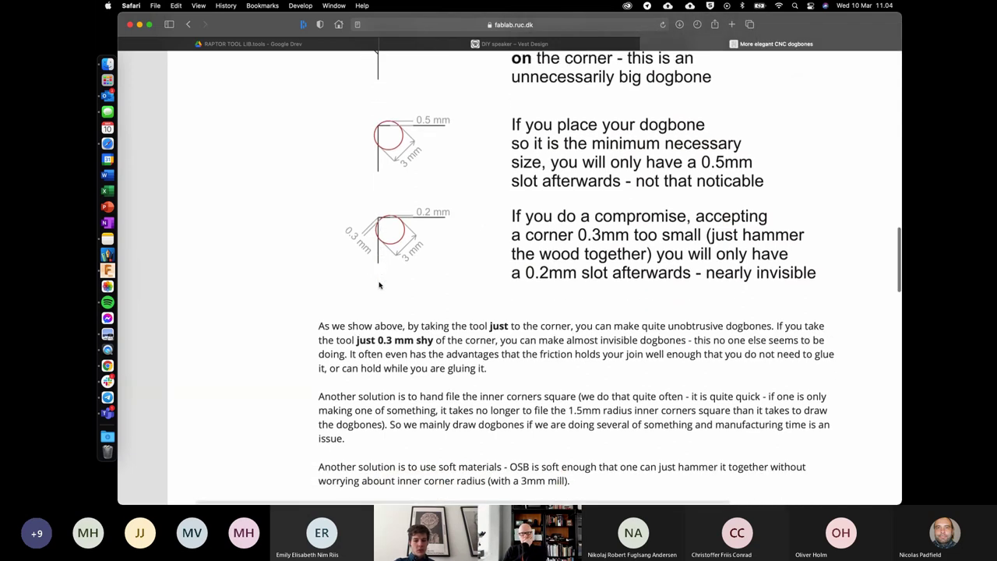
scroll(380, 285, "up", 5)
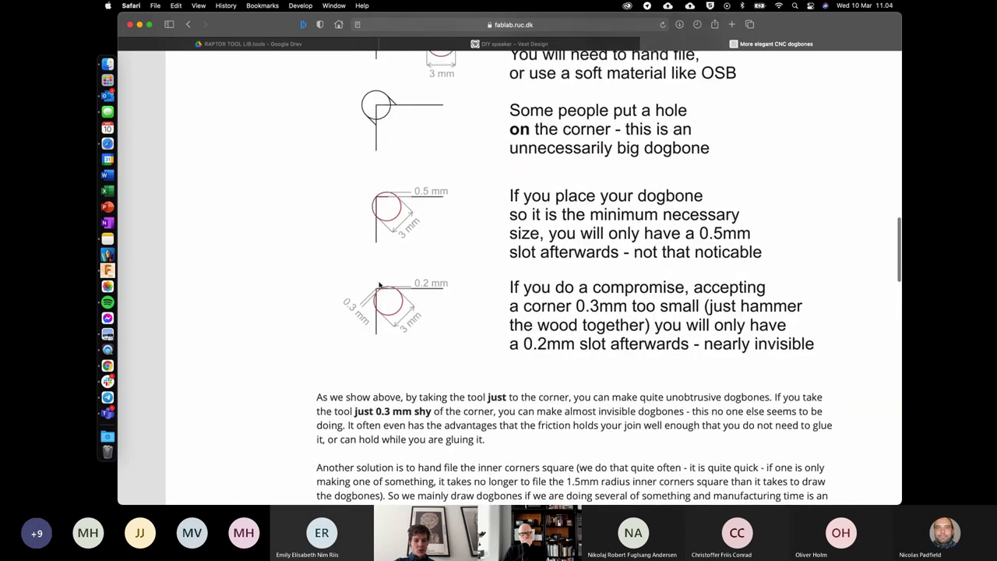
key("super+minus")
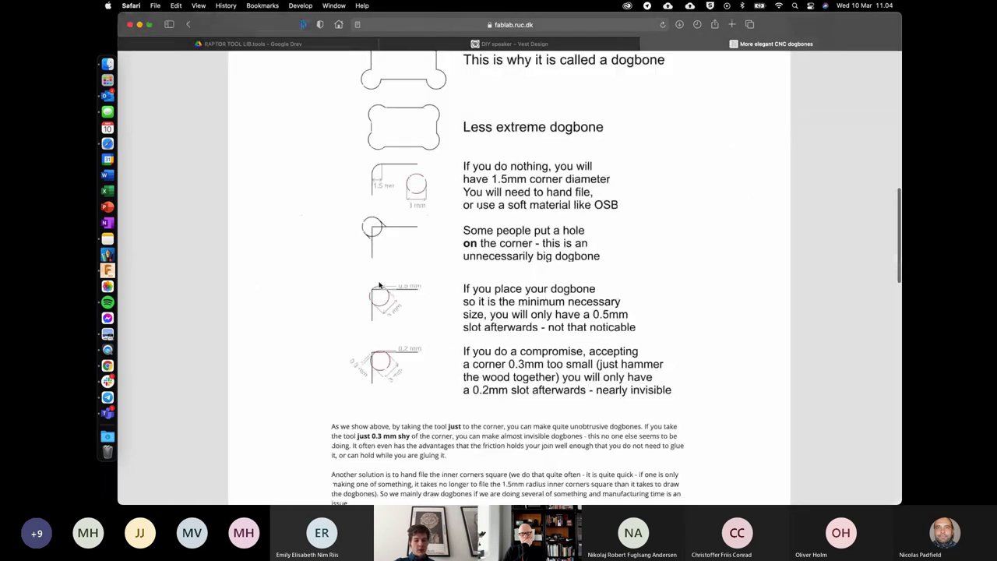
scroll(380, 285, "up", 5)
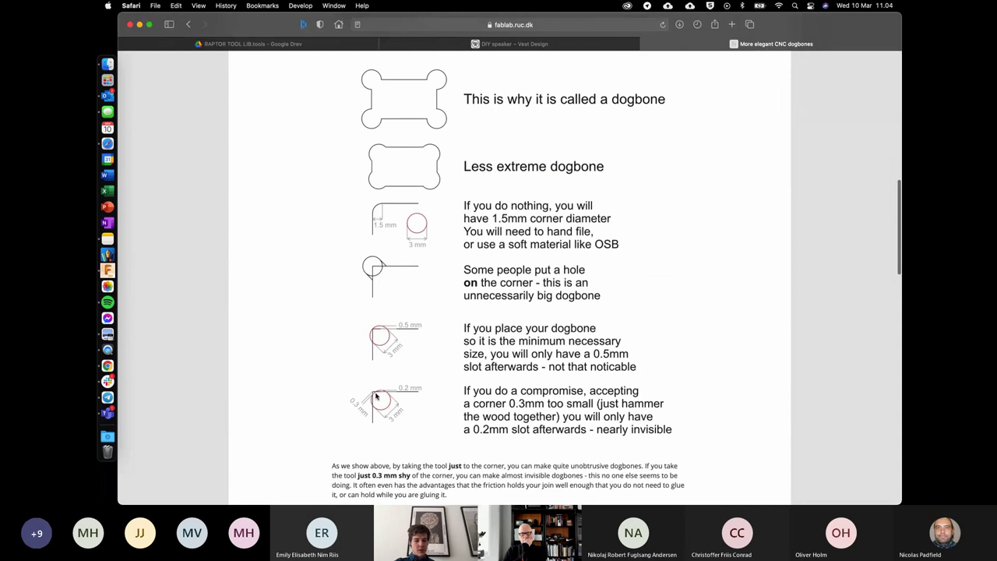
Step: Switch back to Fusion 360 and open the recovery file of EX1325 v13 v2
key("ctrl+Right")
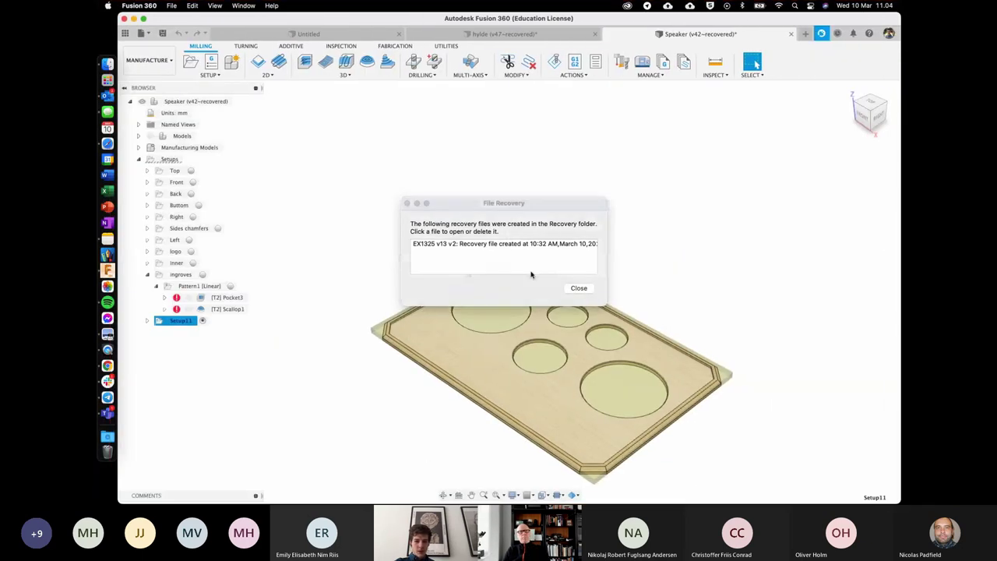
left_click(527, 246)
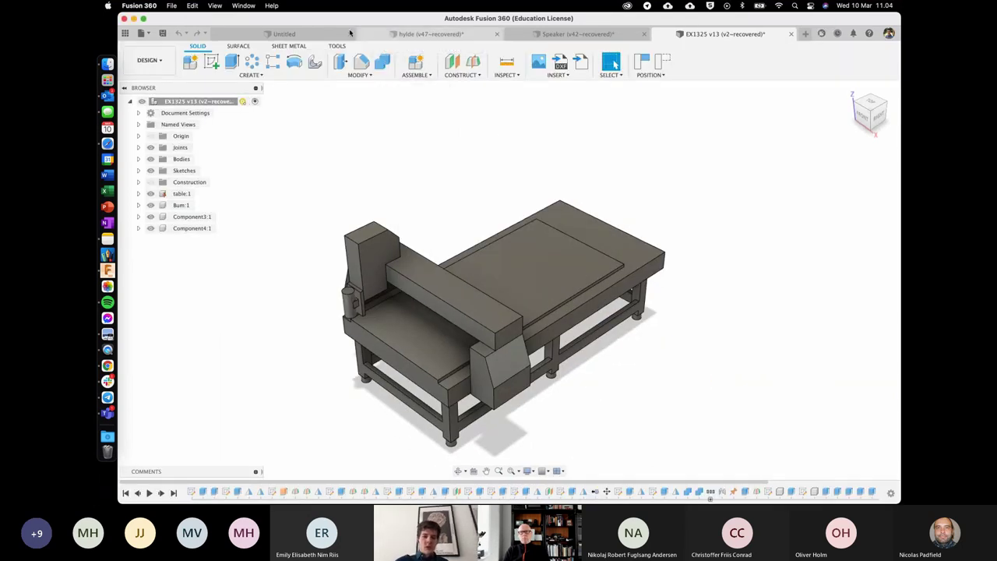
Step: Switch to the hylde design, finish editing its manufacturing model, and simulate the 2D Contour3 toolpath in Setup2
left_click(413, 34)
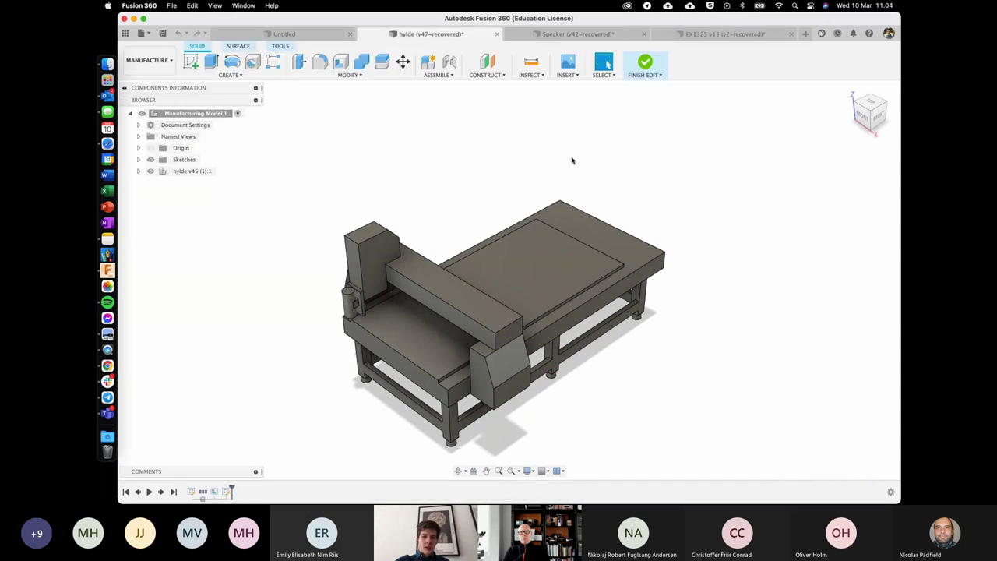
scroll(535, 288, "up", 5)
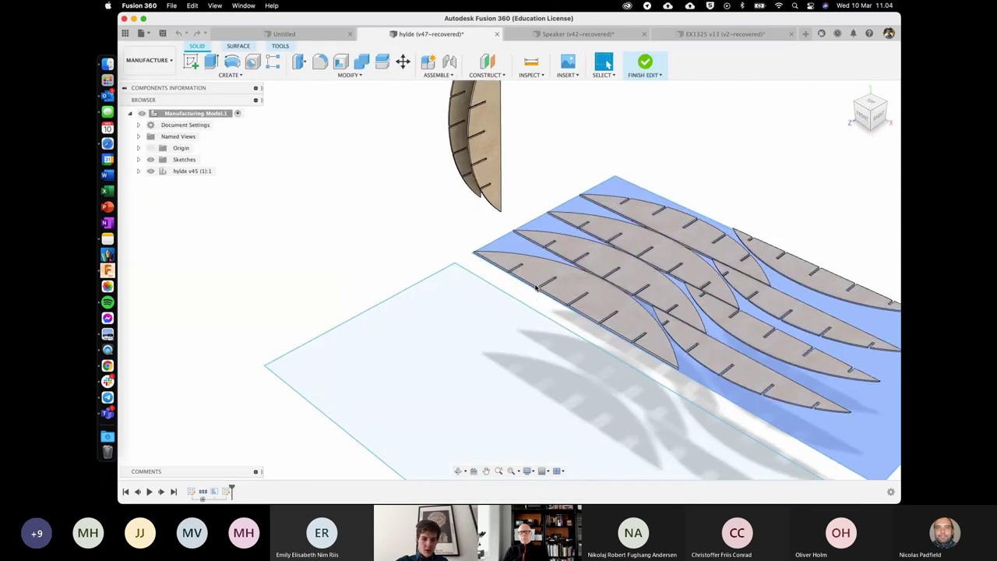
left_click(222, 170)
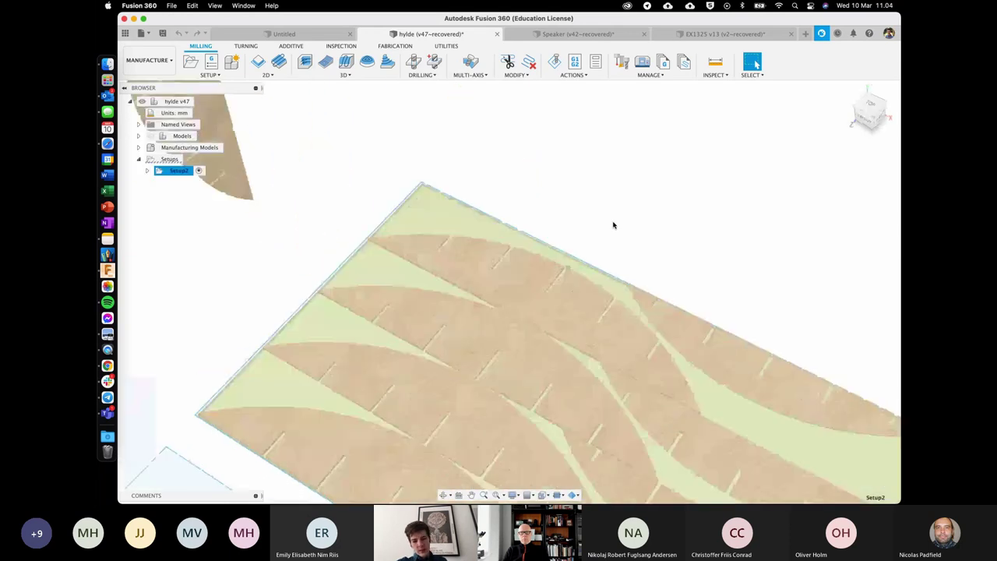
left_click(148, 171)
left_click(209, 182)
left_click(554, 62)
scroll(476, 274, "down", 5)
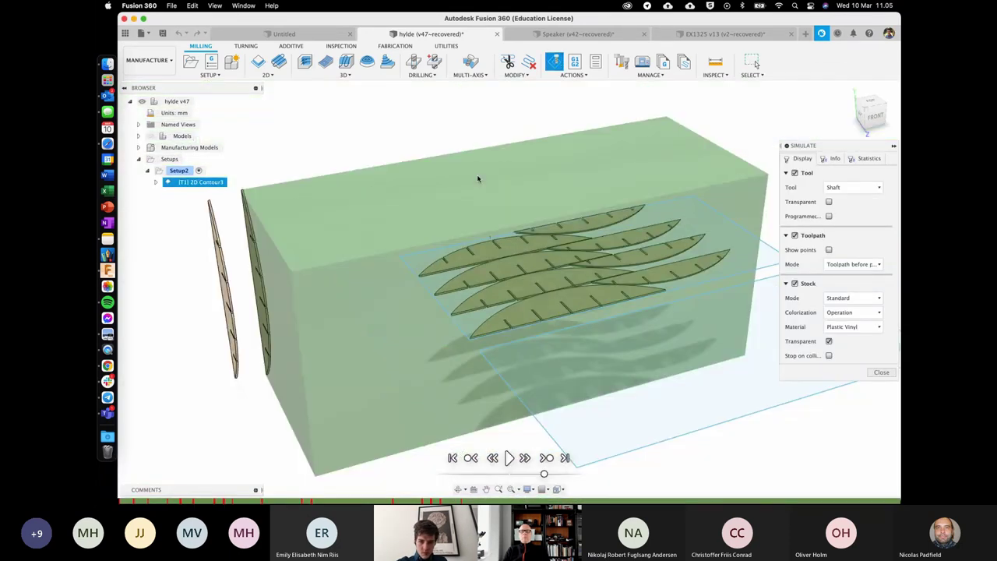
Step: Delete 2D Contour3 and create a new 2D contour along the lower outline of the front shelf board, including its slots
key("Escape")
key("Delete")
left_click(476, 339)
left_click(850, 429)
left_click(258, 62)
scroll(540, 335, "up", 5)
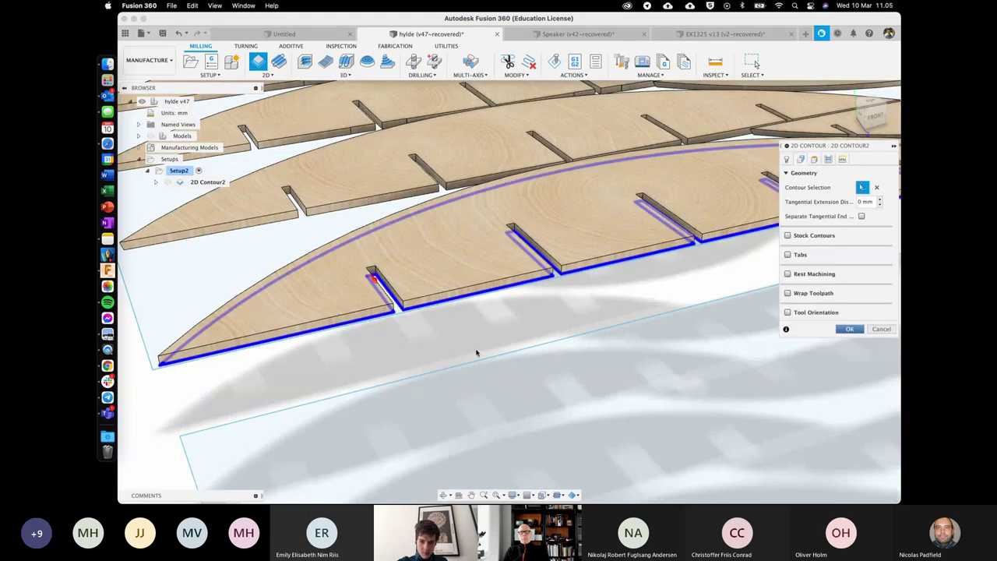
left_click(850, 187)
left_click(467, 211)
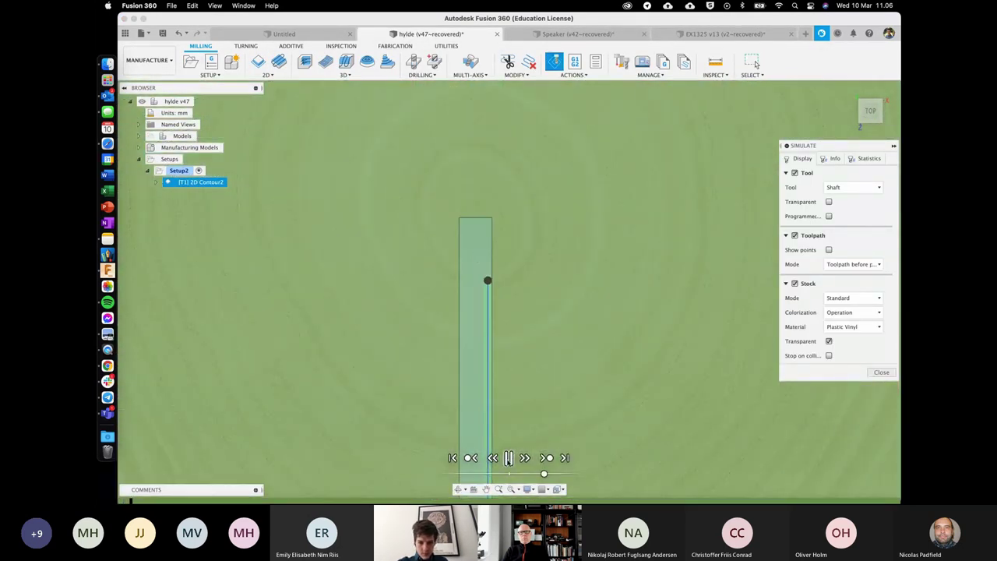
Step: Pause the new 2D contour's simulation inside a board slot, slow down the playback, and resume it
left_click(509, 458)
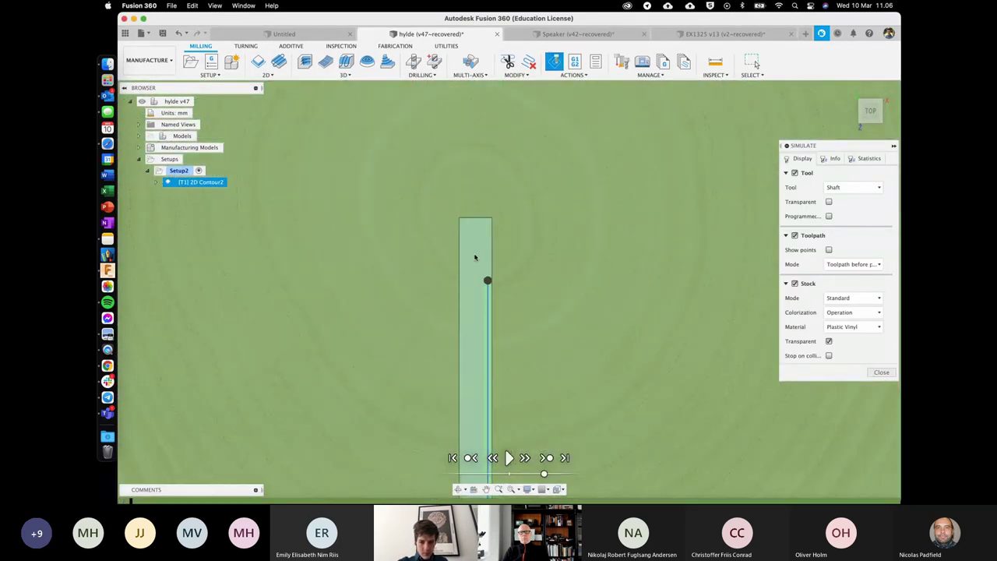
scroll(475, 257, "up", 3)
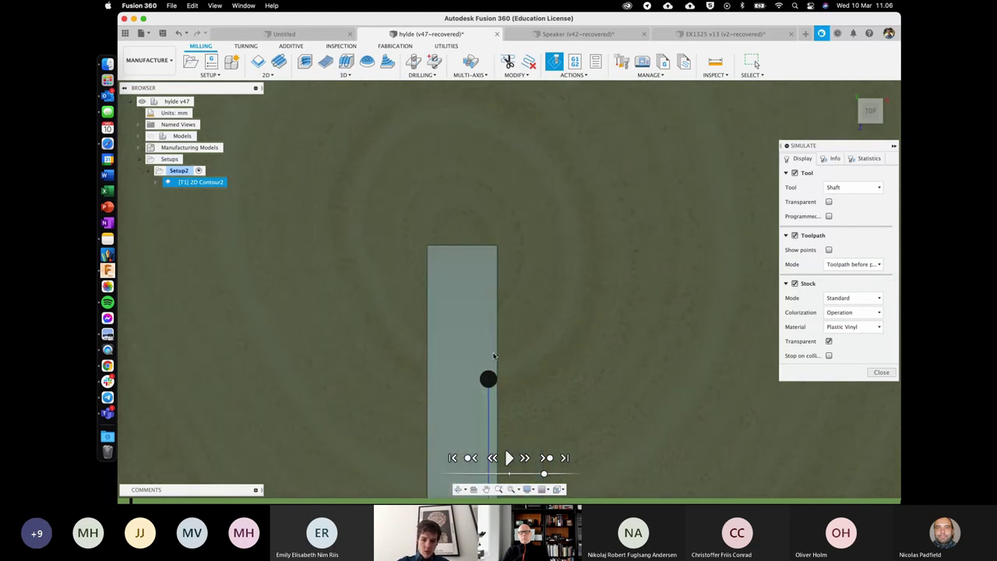
scroll(467, 287, "up", 1)
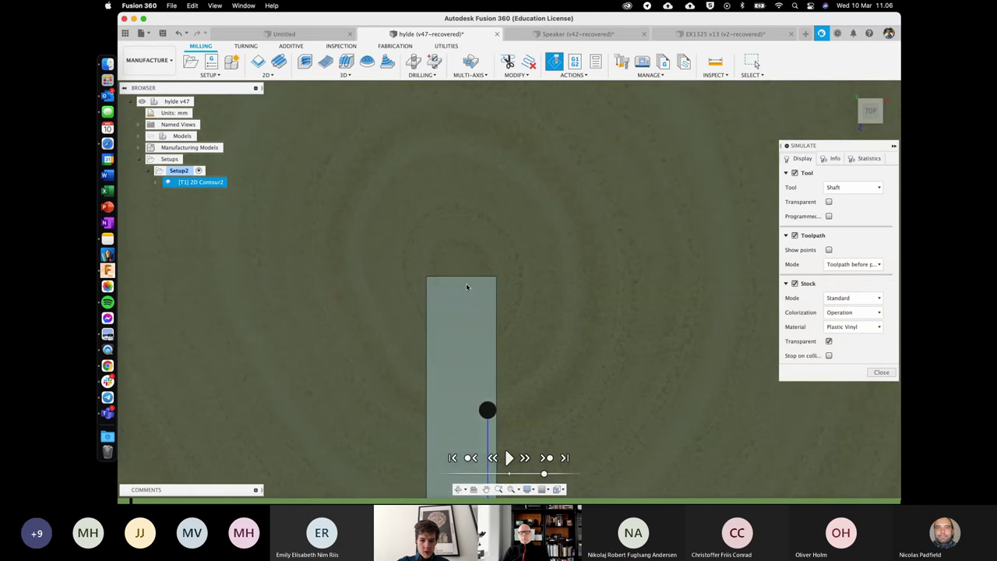
scroll(468, 287, "up", 3)
left_click(528, 476)
left_click(521, 475)
left_click(509, 458)
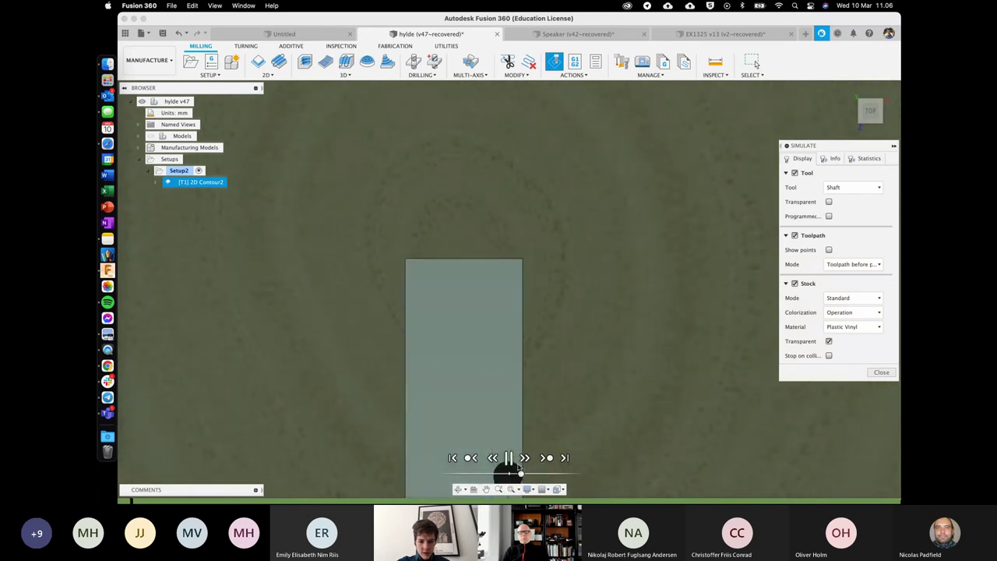
Step: Follow the tool to the closed end of the slot and pause there to examine how it fits the inner corner
scroll(530, 343, "up", 2)
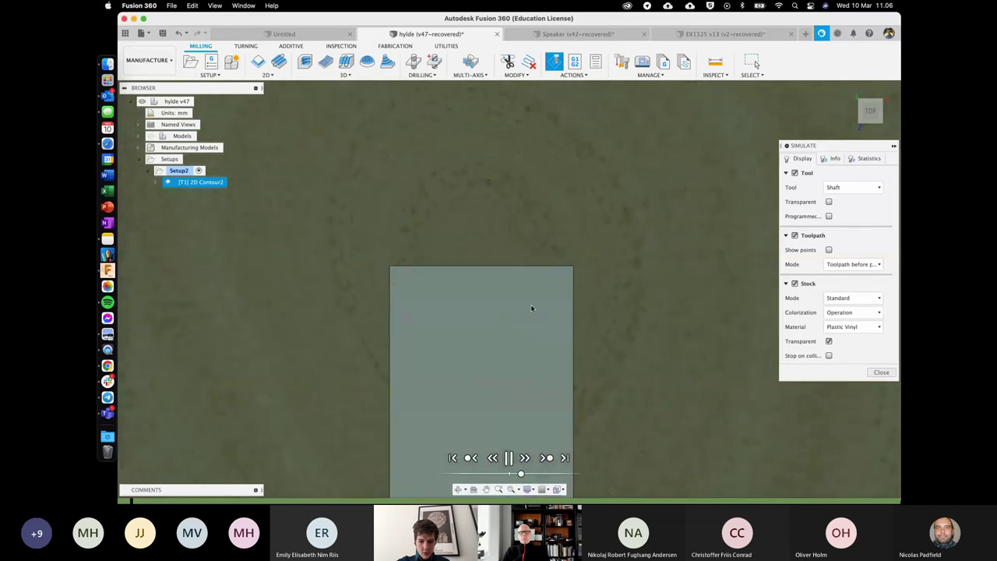
scroll(531, 308, "down", 2)
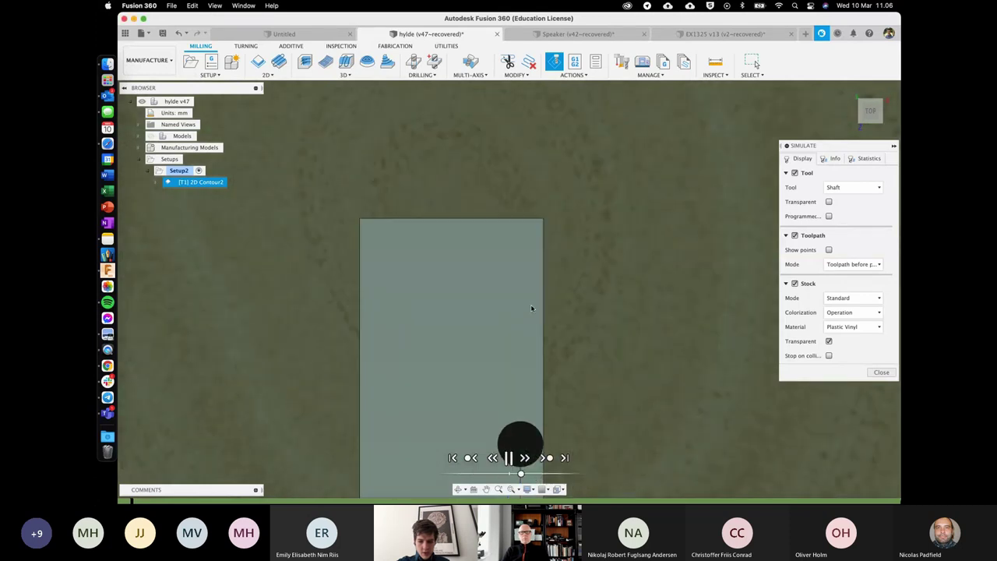
scroll(530, 309, "up", 3)
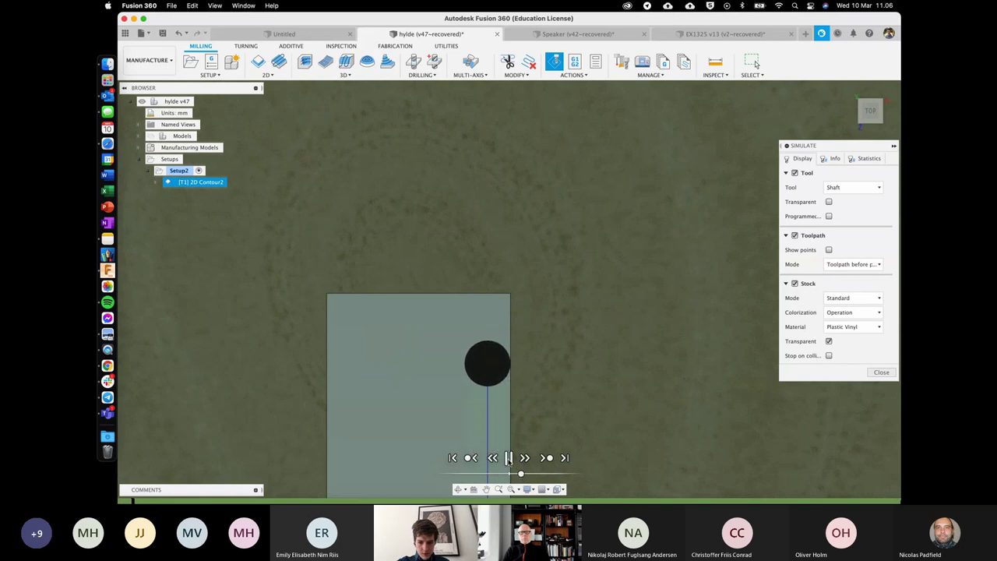
left_click(508, 458)
scroll(483, 335, "up", 5)
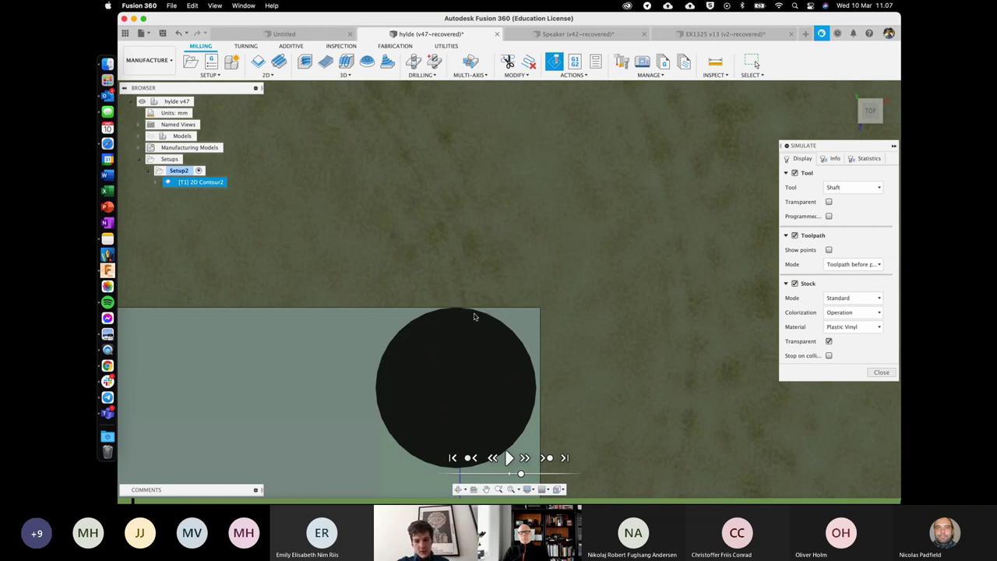
scroll(475, 317, "down", 2)
scroll(475, 316, "down", 2)
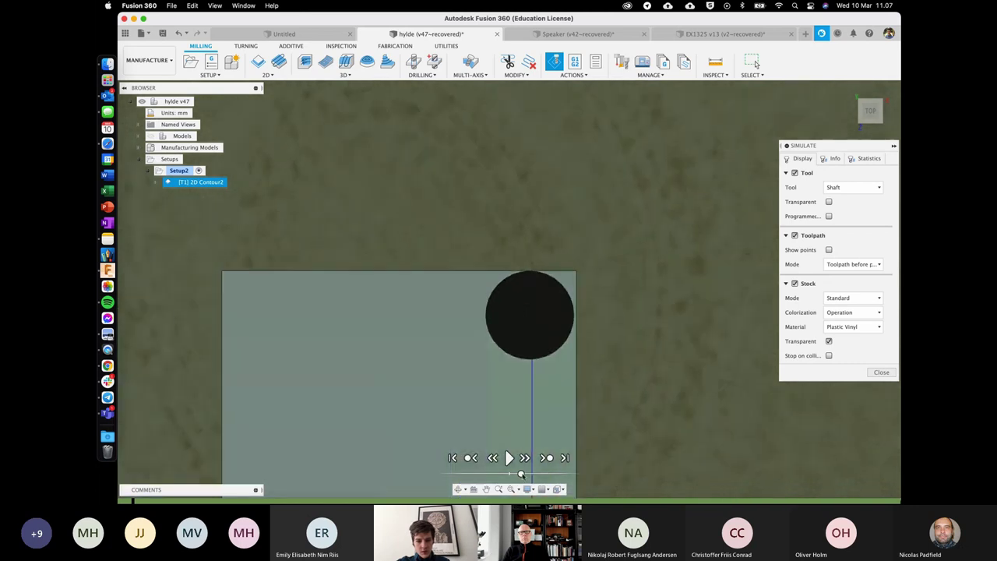
Step: Resume the simulation to examine the slot's other inner corner and the toolpath around its outer corner, and close the simulation
left_click(509, 458)
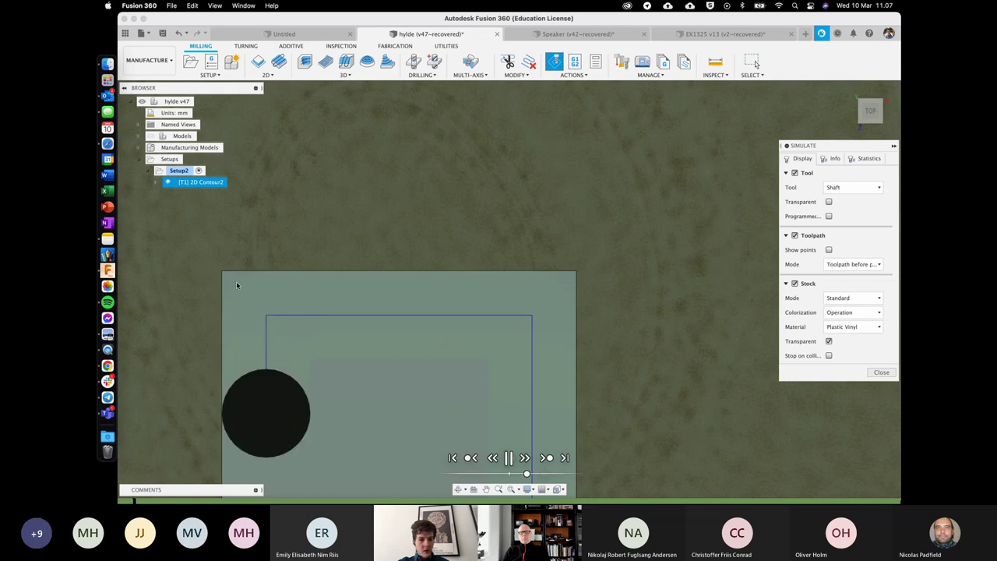
scroll(225, 320, "down", 5)
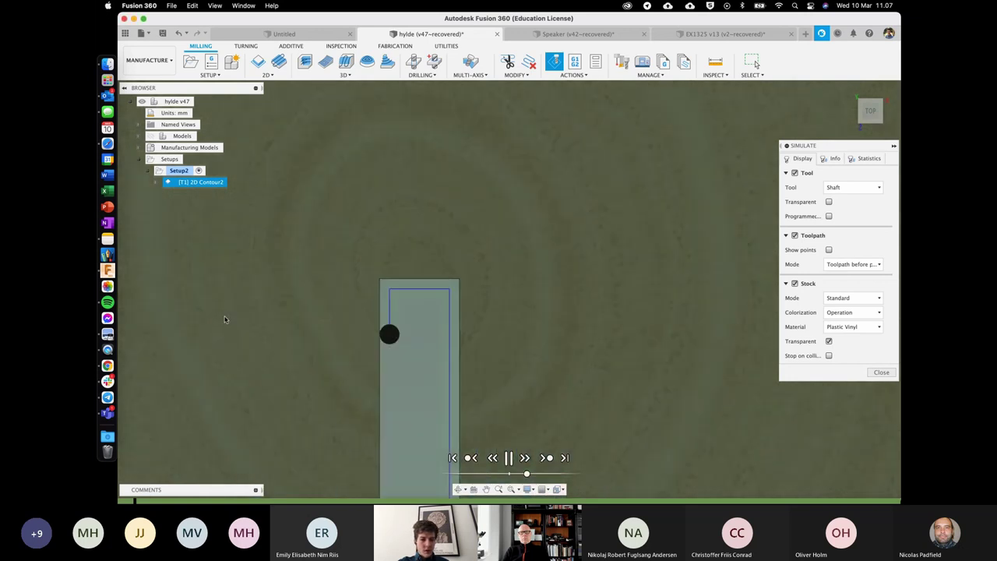
scroll(320, 423, "down", 6)
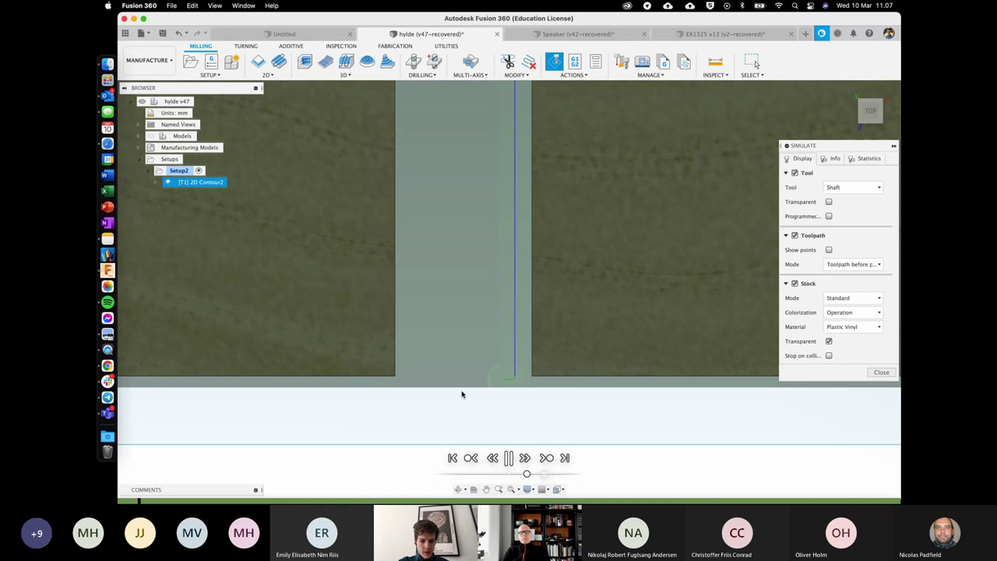
left_click_drag(528, 476, 468, 475)
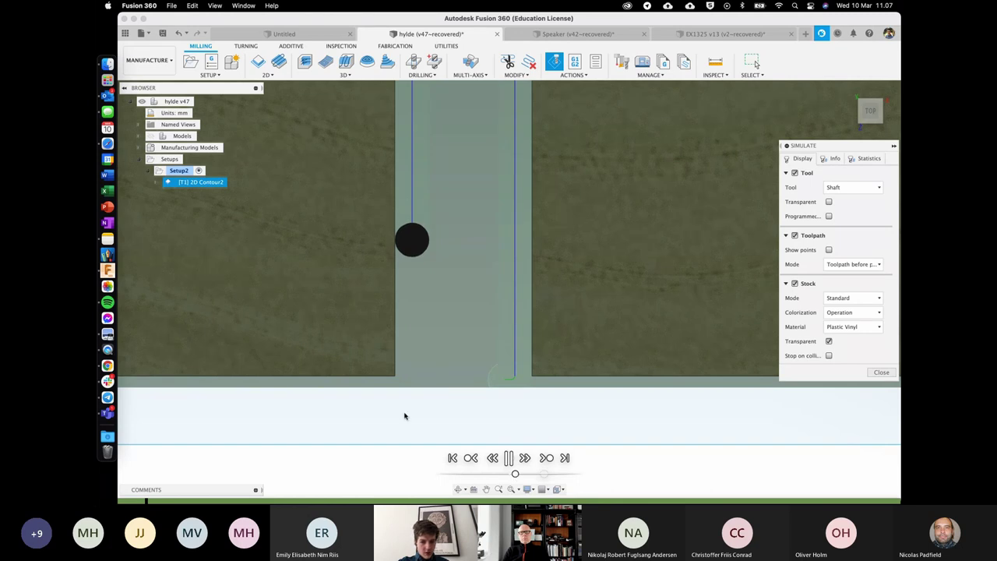
scroll(398, 421, "up", 3)
scroll(392, 425, "down", 3)
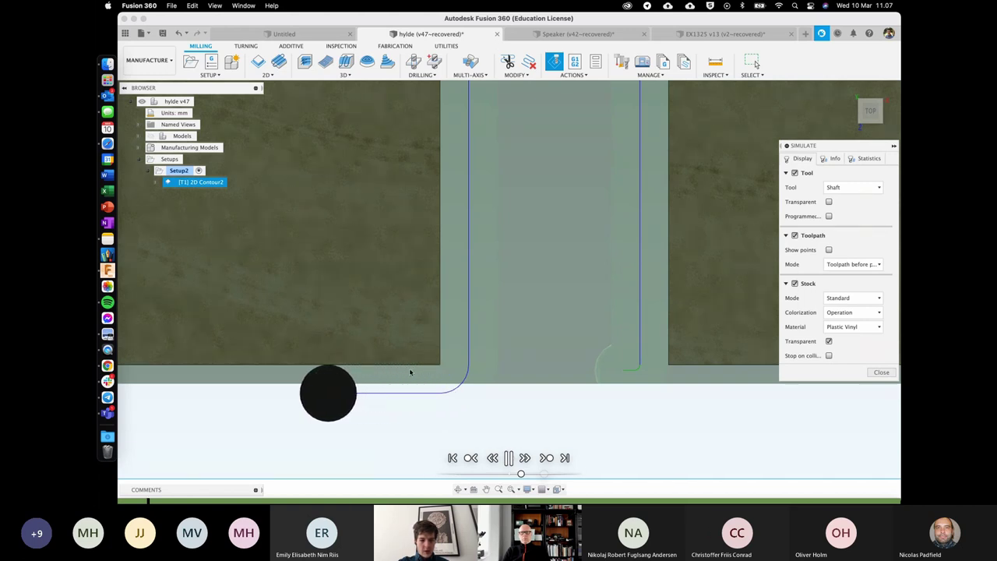
scroll(428, 395, "down", 6)
scroll(477, 173, "up", 2)
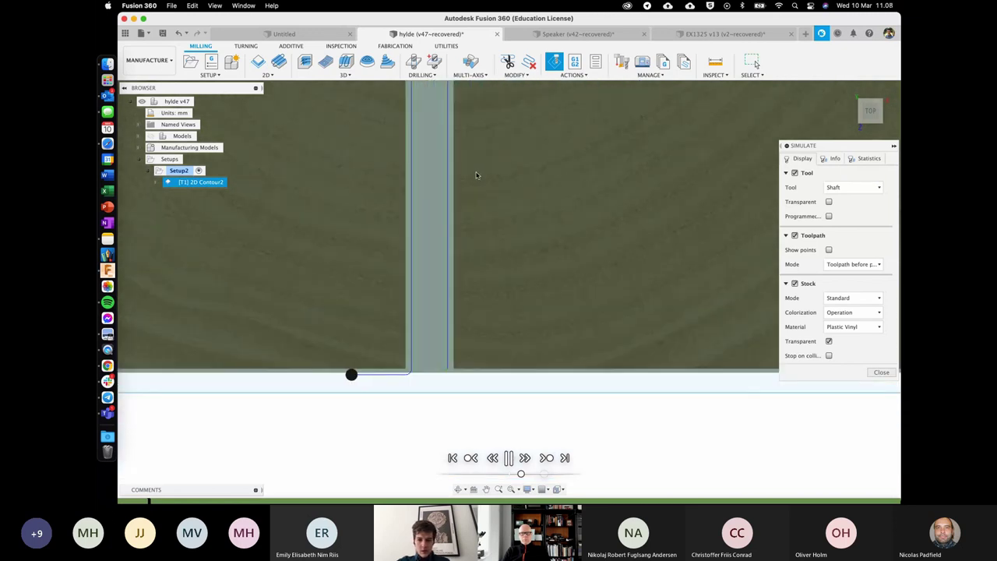
scroll(477, 174, "down", 3)
scroll(477, 174, "down", 5)
left_click(882, 373)
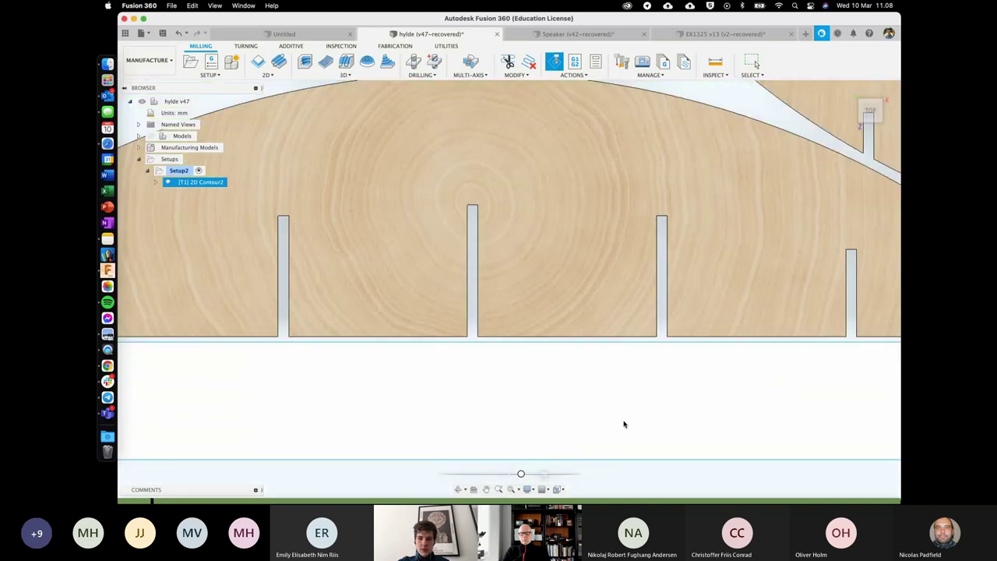
Step: Look over the nested hylde boards and their slots on the sheet from above and in perspective
scroll(538, 379, "down", 5)
left_click(516, 344)
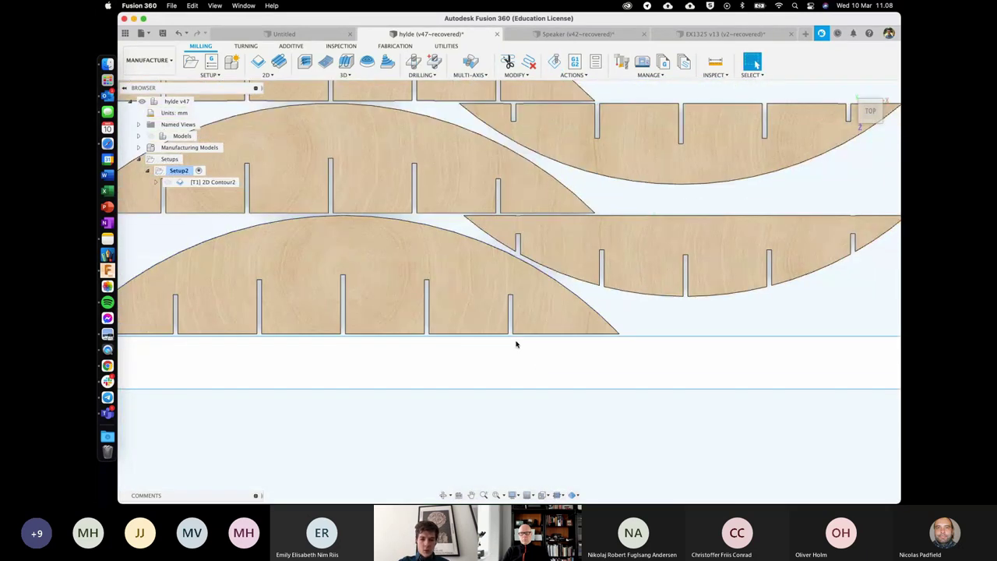
scroll(515, 343, "down", 8)
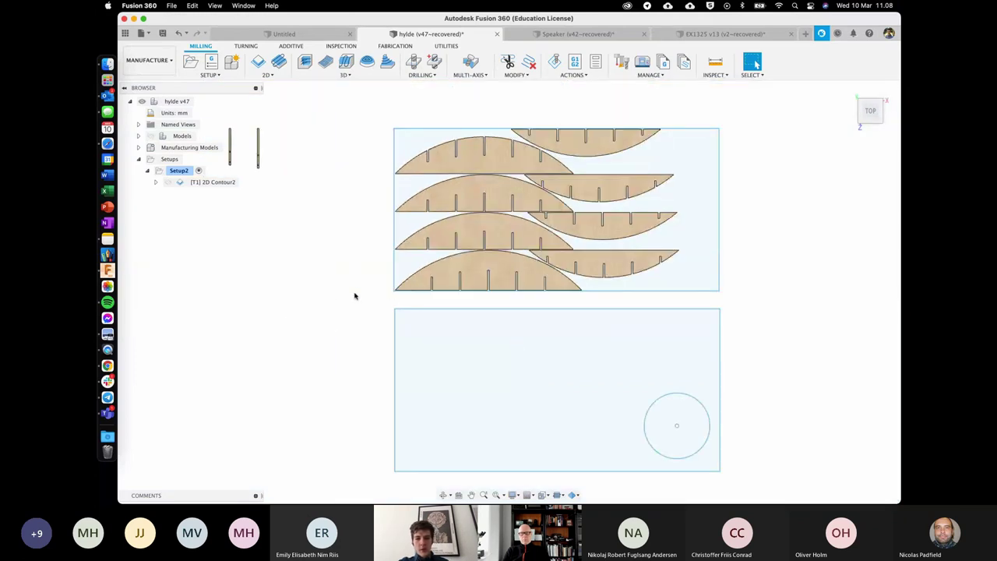
scroll(354, 296, "down", 5, "shift")
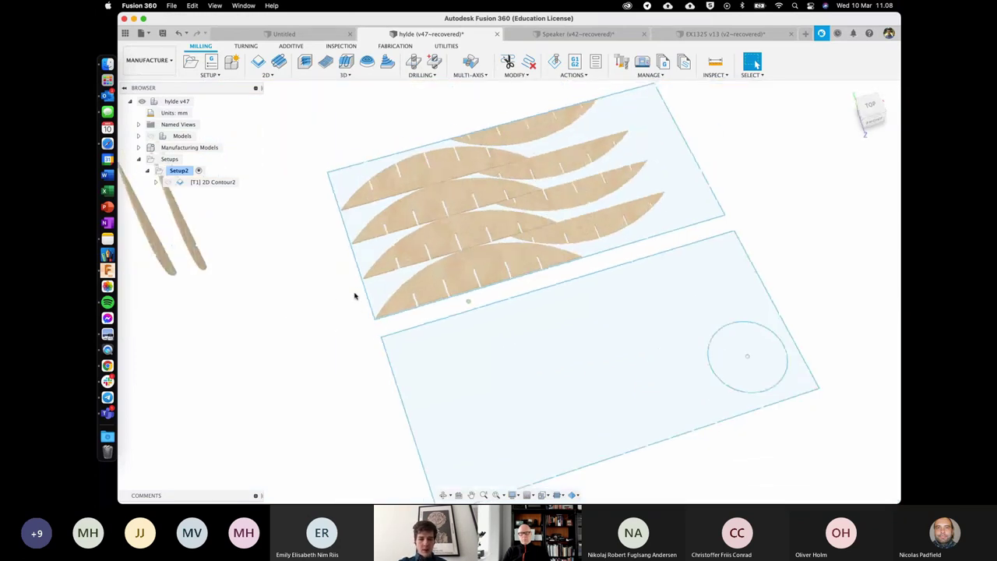
scroll(355, 296, "left", 5, "shift")
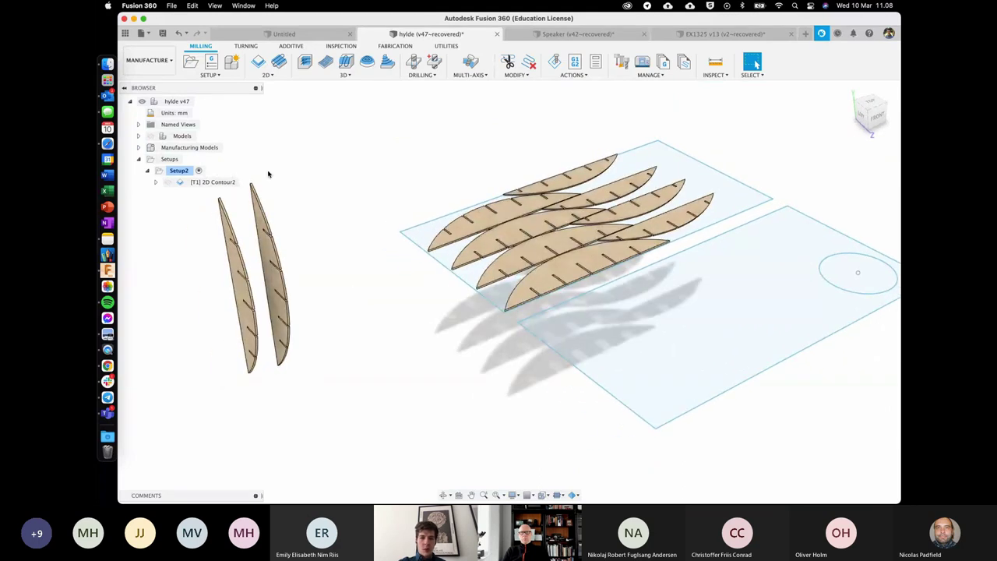
left_click(148, 60)
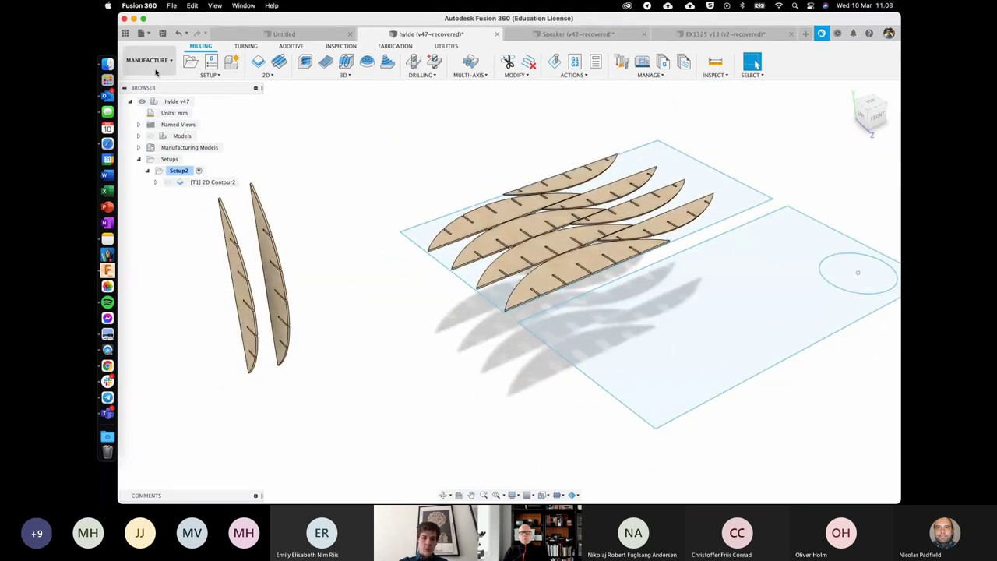
left_click(333, 140)
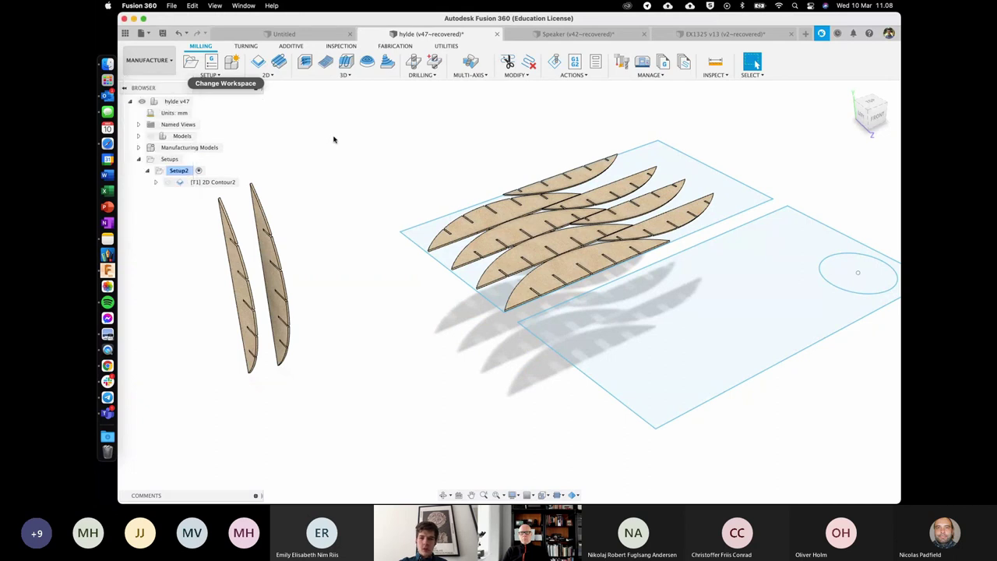
scroll(333, 139, "left", 1)
scroll(333, 139, "down", 3)
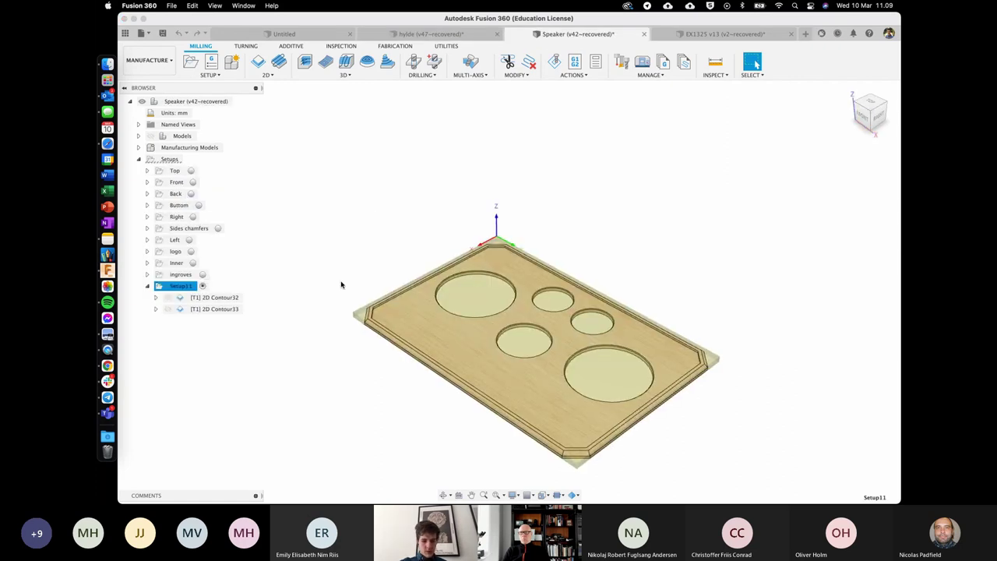
Step: Inspect the 2D Contour32 and 2D Contour33 toolpaths under Setup11 of the Speaker design
left_click(339, 284)
scroll(340, 285, "left", 5, "shift")
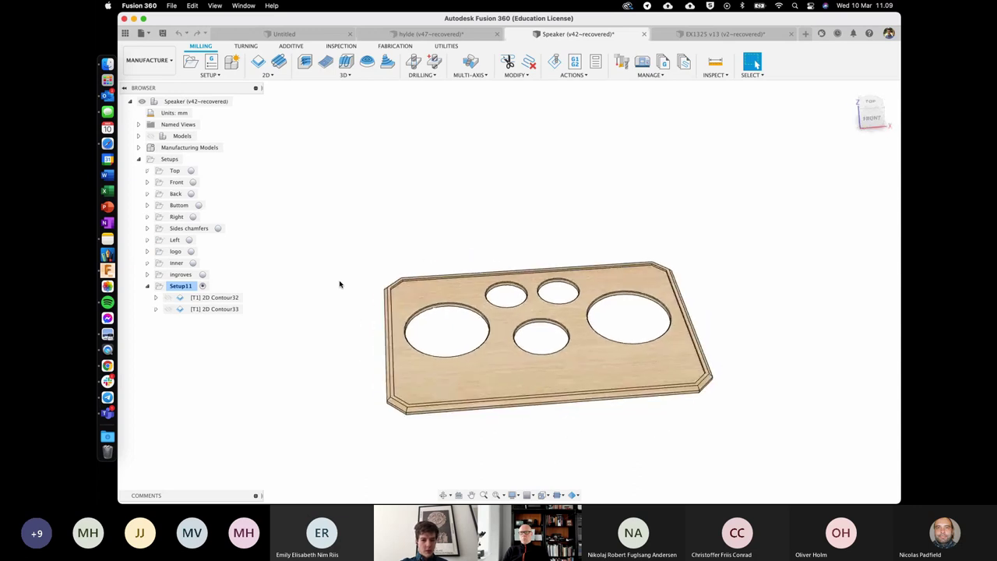
left_click(225, 301)
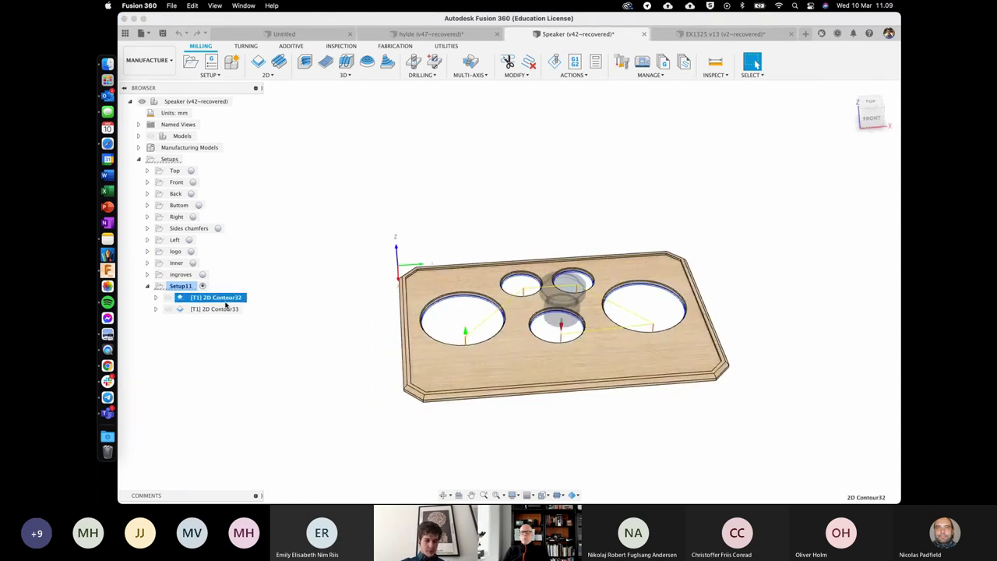
left_click(226, 308)
left_click(227, 303)
left_click(265, 278)
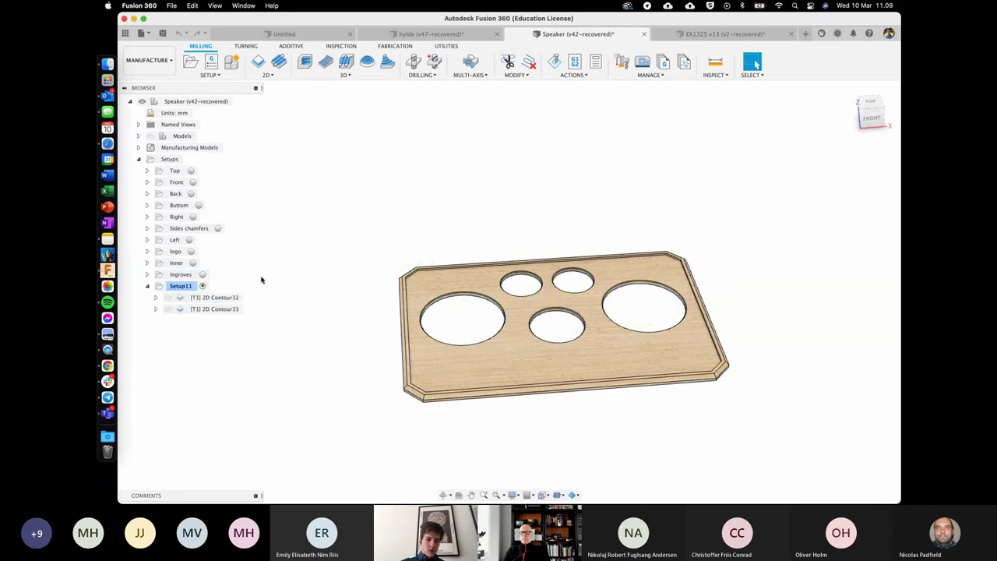
Step: Set up post-processing of Setup11 with the Mach3Mill / mach3mill post processor
left_click(181, 287)
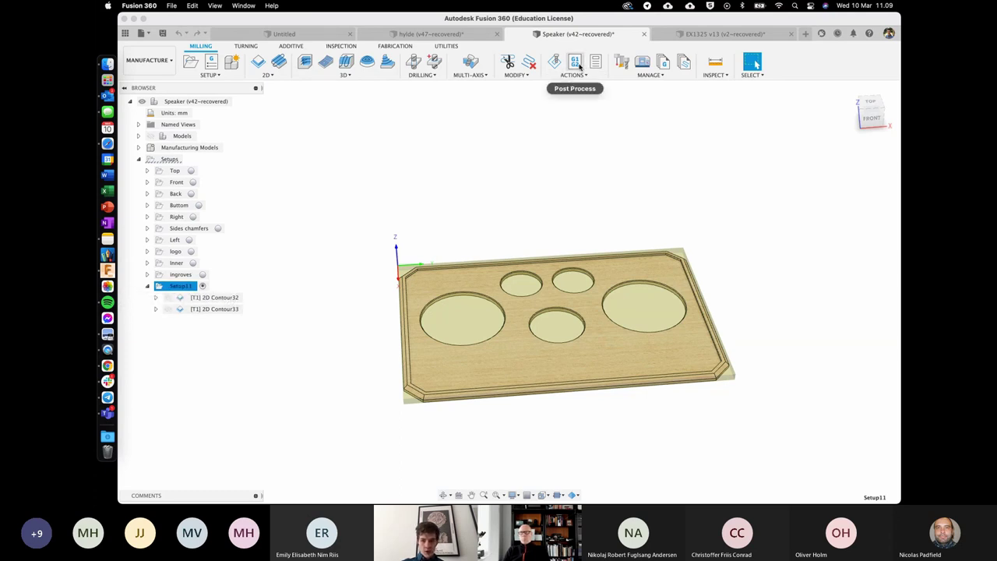
right_click(187, 289)
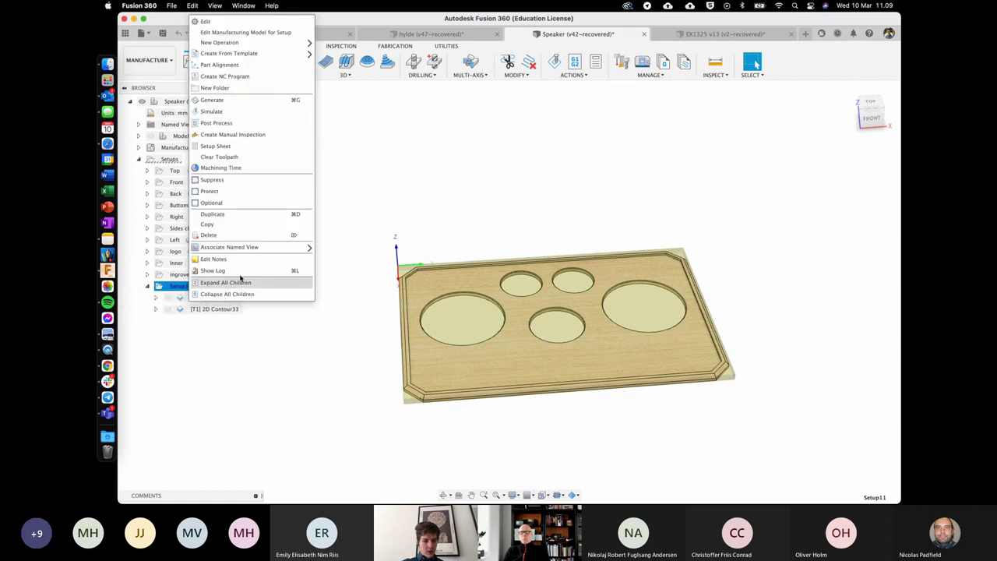
left_click(216, 123)
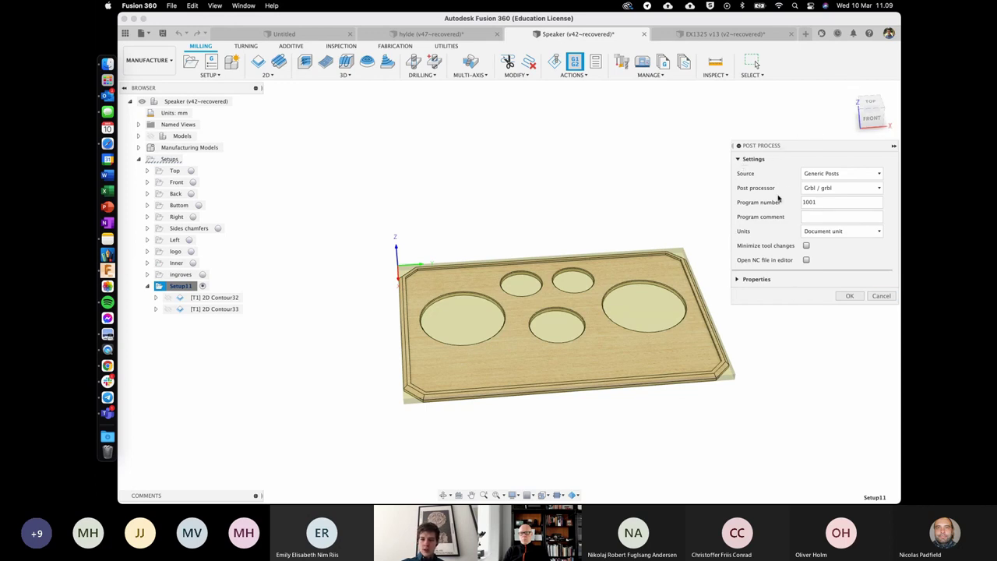
left_click(829, 189)
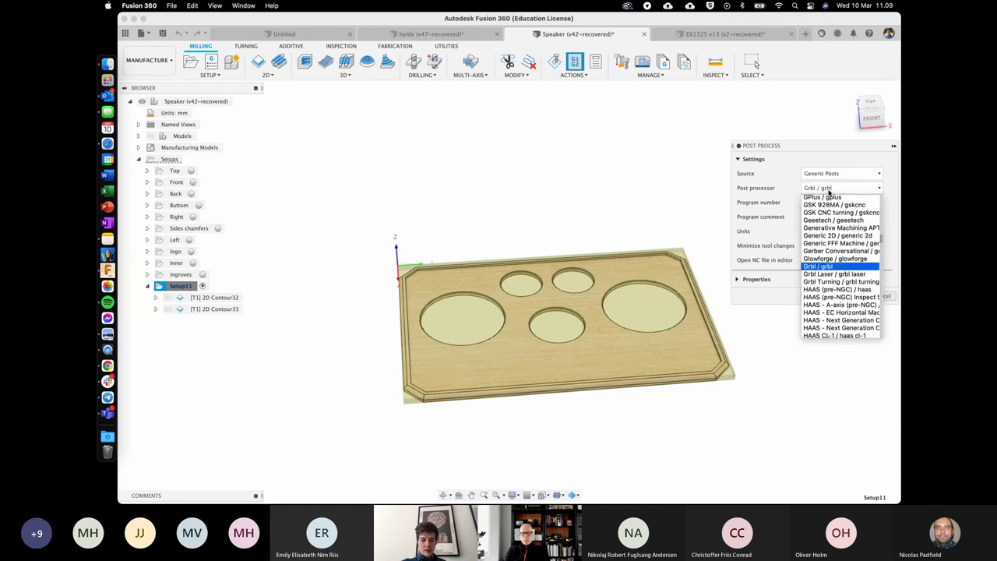
scroll(829, 194, "down", 5)
type("mac")
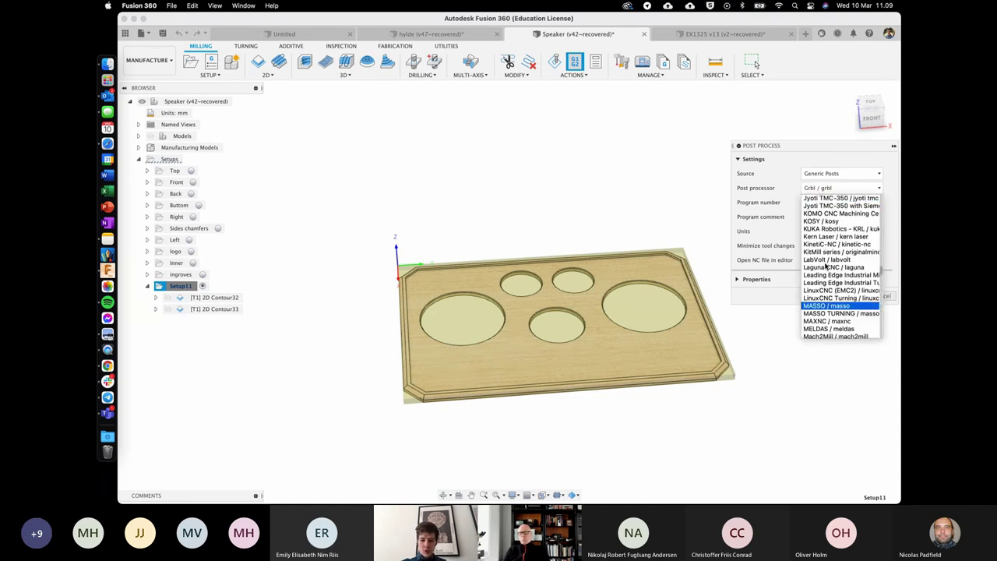
scroll(826, 266, "down", 2)
scroll(826, 266, "down", 1)
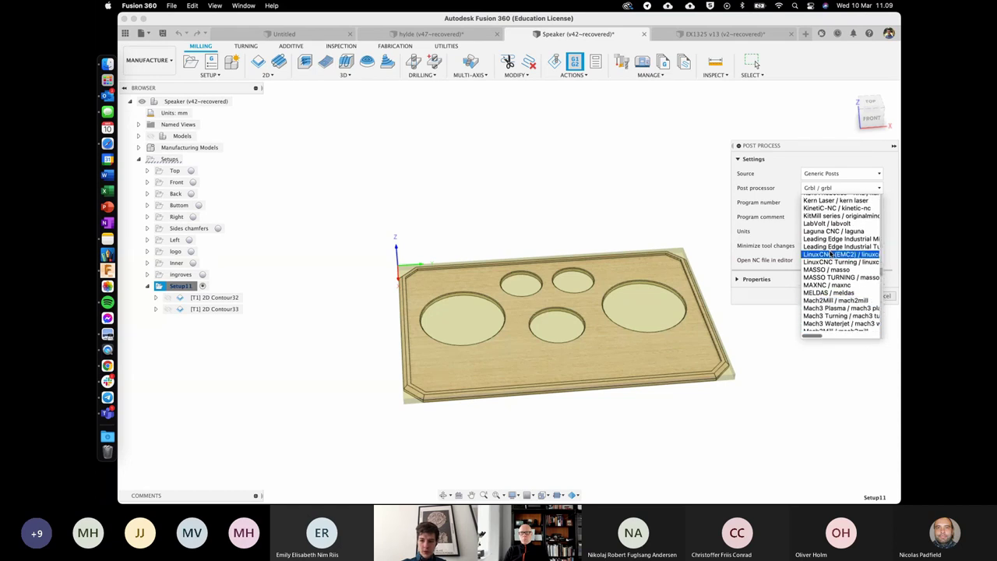
scroll(832, 265, "down", 3)
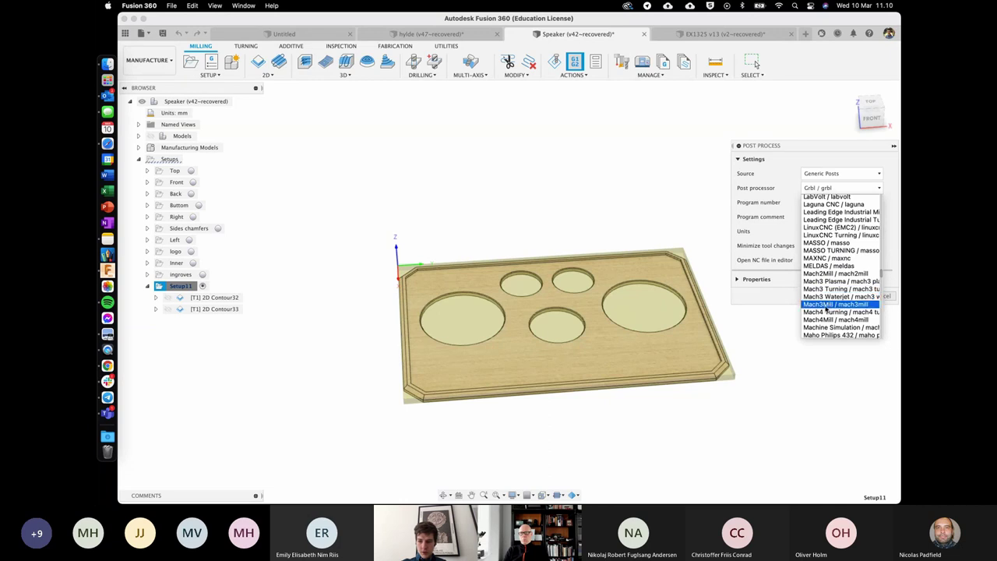
left_click(818, 304)
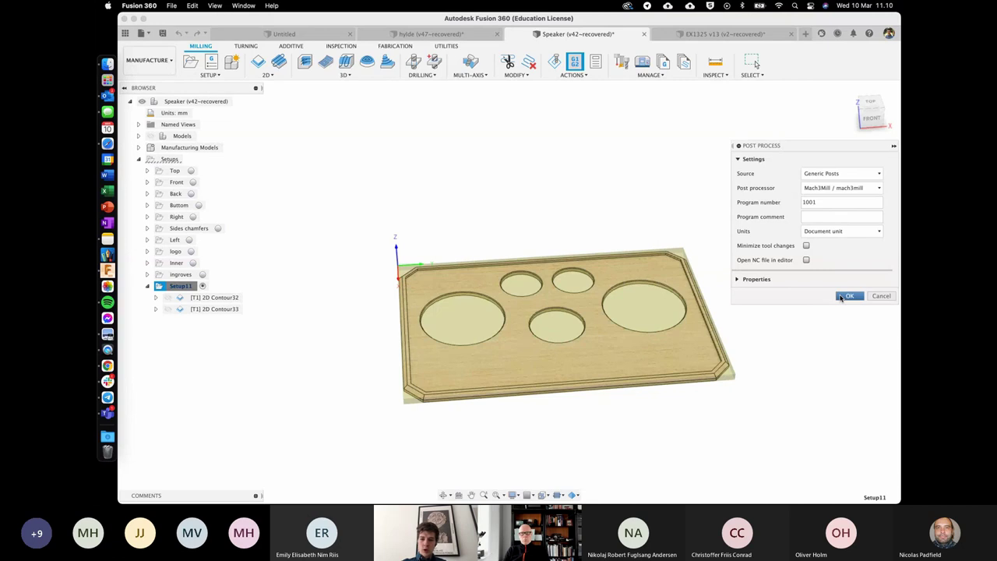
Step: Post-process the setup and save the NC file to the Desktop as speaker front.tap
left_click(849, 296)
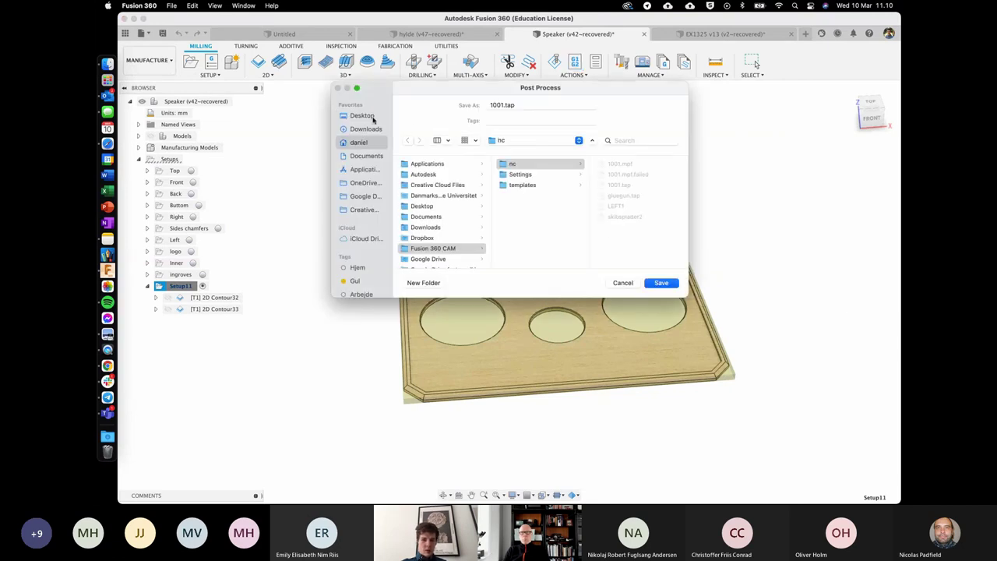
left_click(372, 116)
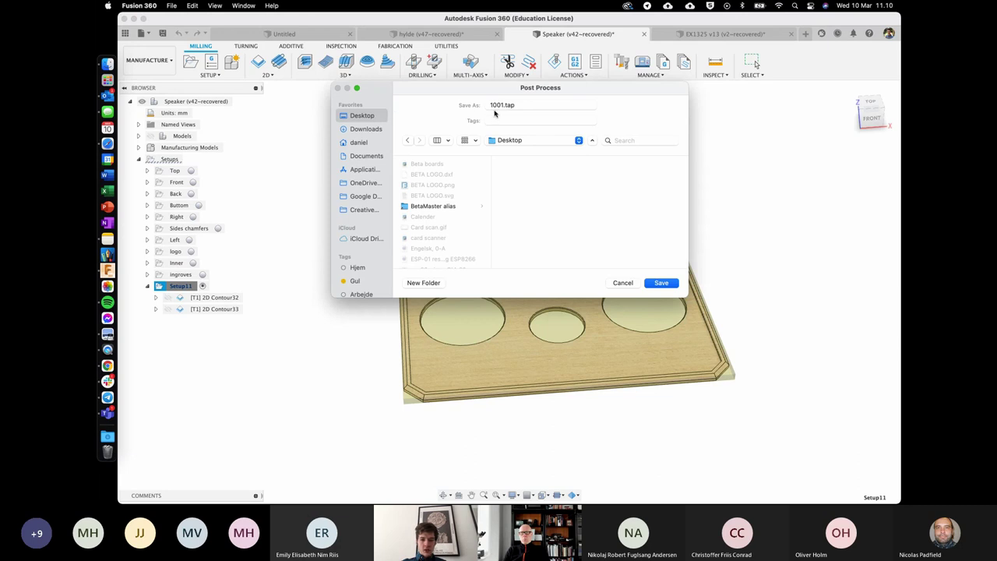
left_click(492, 106)
double_click(501, 105)
left_click(487, 107)
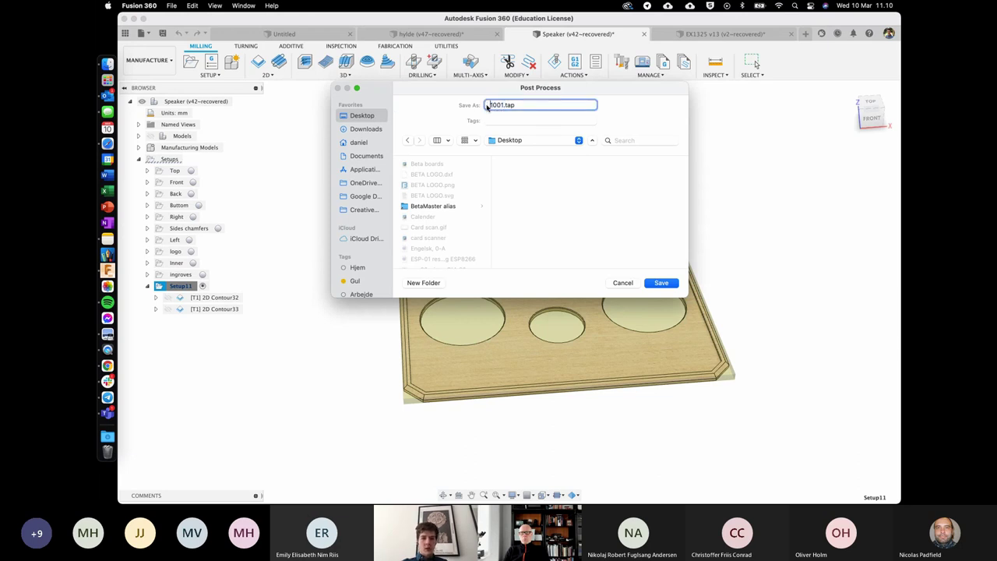
key("BackSpace")
key("BackSpace")
key("BackSpace")
key("BackSpace")
type("drill")
key("BackSpace")
key("BackSpace")
key("BackSpace")
type("pe")
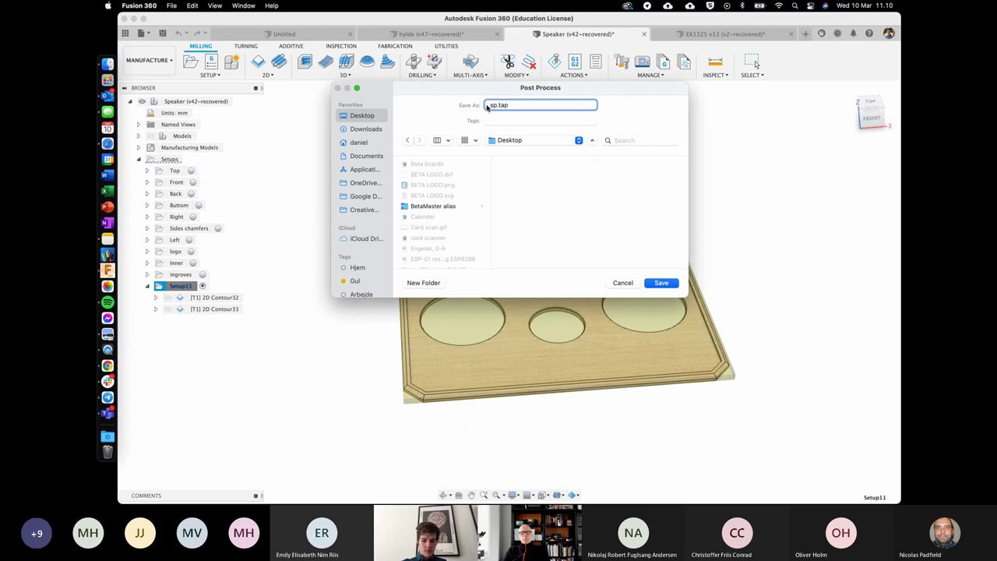
type("aker front")
key("Return")
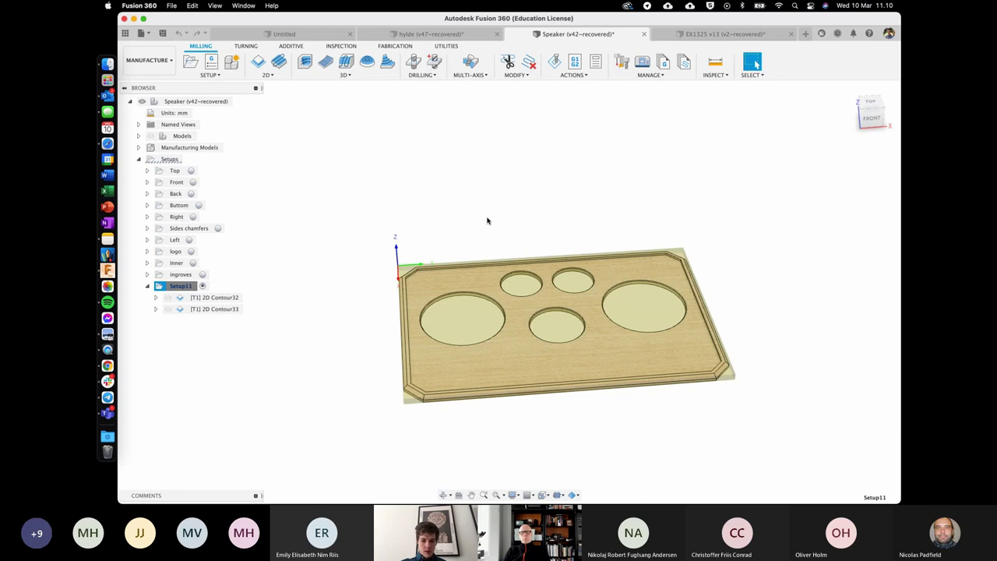
Step: Switch to the desktop, open speaker front.tap in TextEdit, and enlarge its window to show more of the code
key("ctrl+Right")
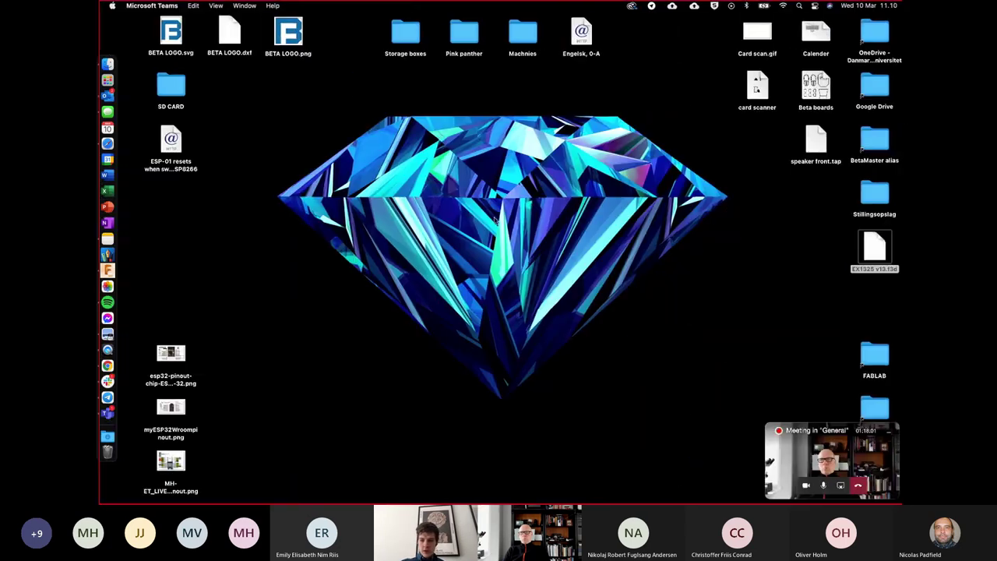
right_click(810, 140)
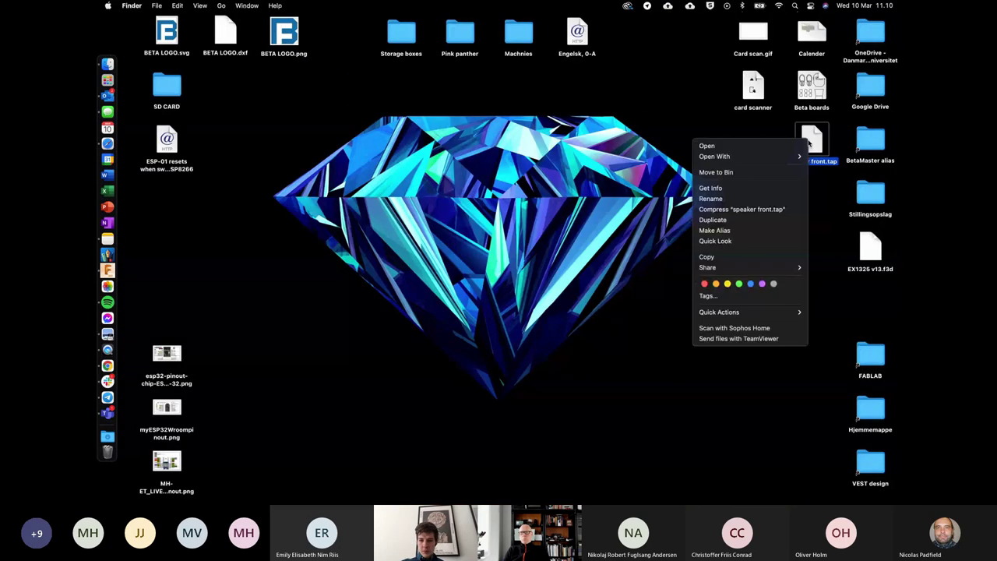
mouse_move(758, 159)
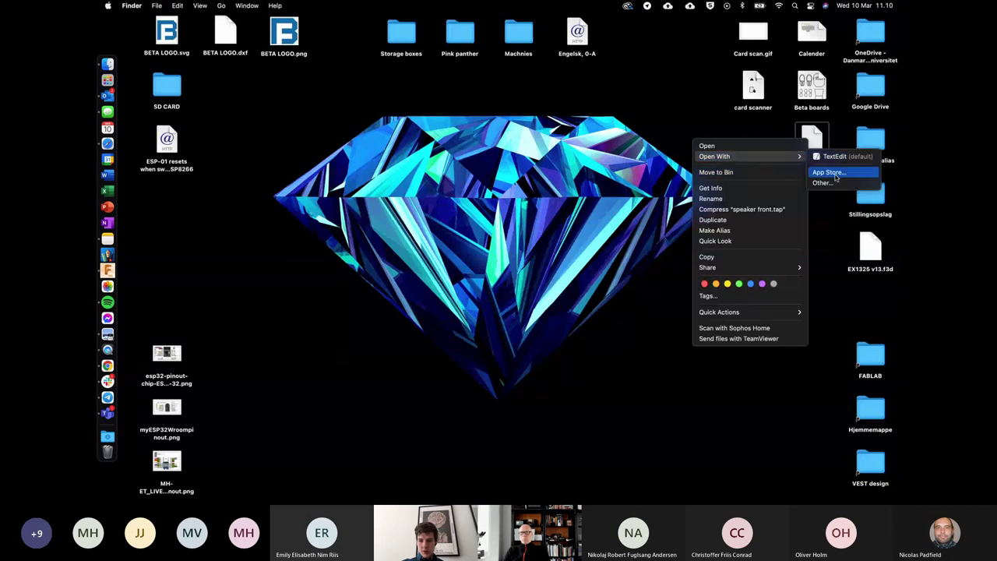
left_click(836, 159)
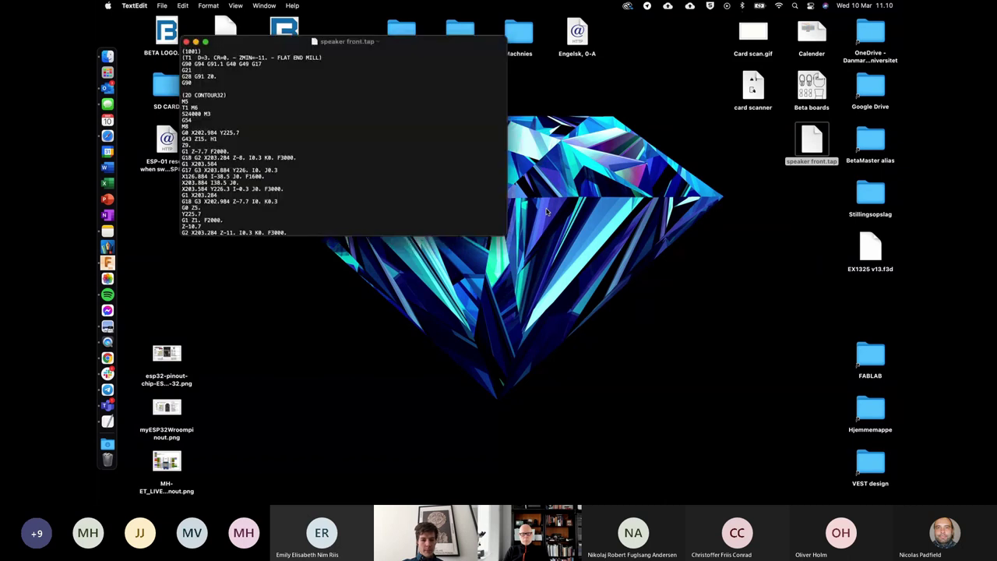
left_click_drag(506, 235, 706, 485)
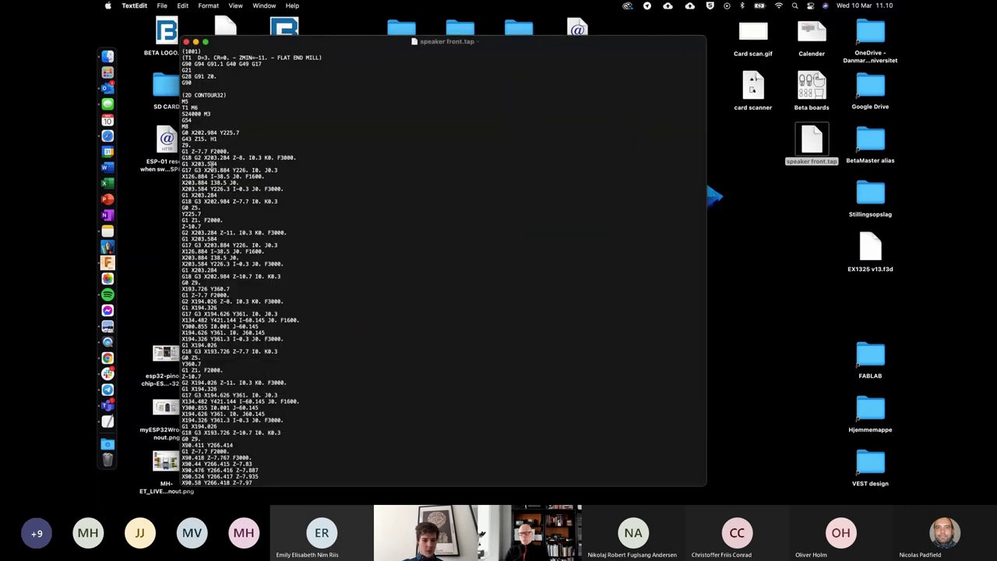
Step: Highlight the (2D CONTOUR32) heading in the G-code and magnify the text for reading
left_click_drag(231, 94, 180, 94)
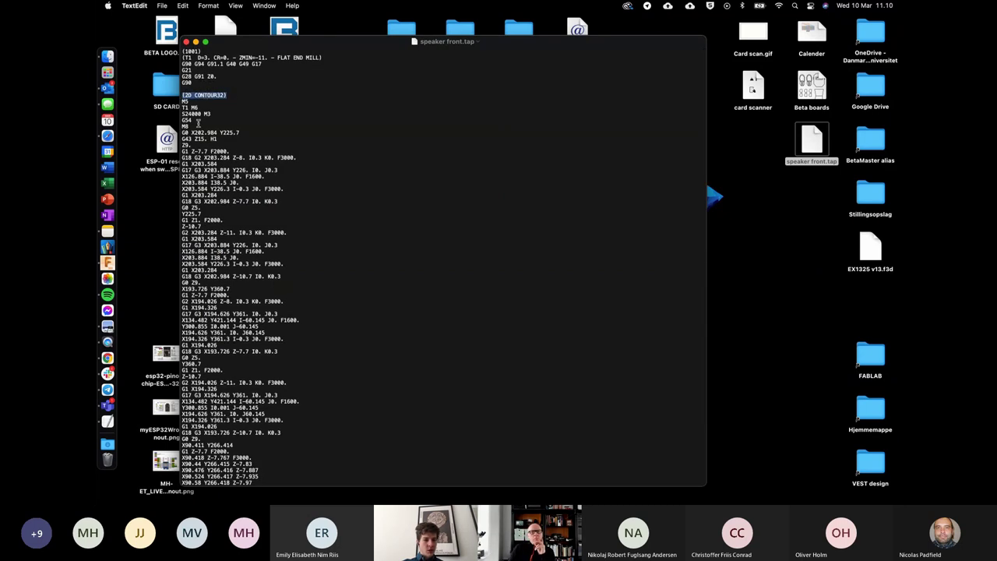
scroll(198, 123, "up", 4)
scroll(198, 123, "left", 1)
scroll(198, 123, "up", 3)
scroll(198, 123, "up", 2)
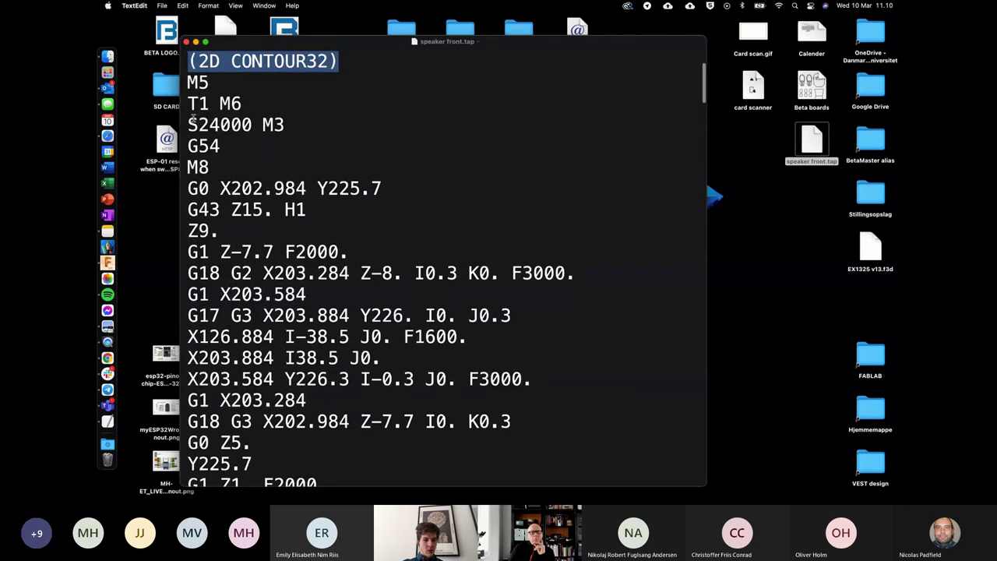
Step: Highlight the S24000 M3 spindle speed line under the 2D CONTOUR32 heading
left_click(189, 103)
left_click_drag(285, 125, 187, 122)
scroll(226, 153, "down", 1)
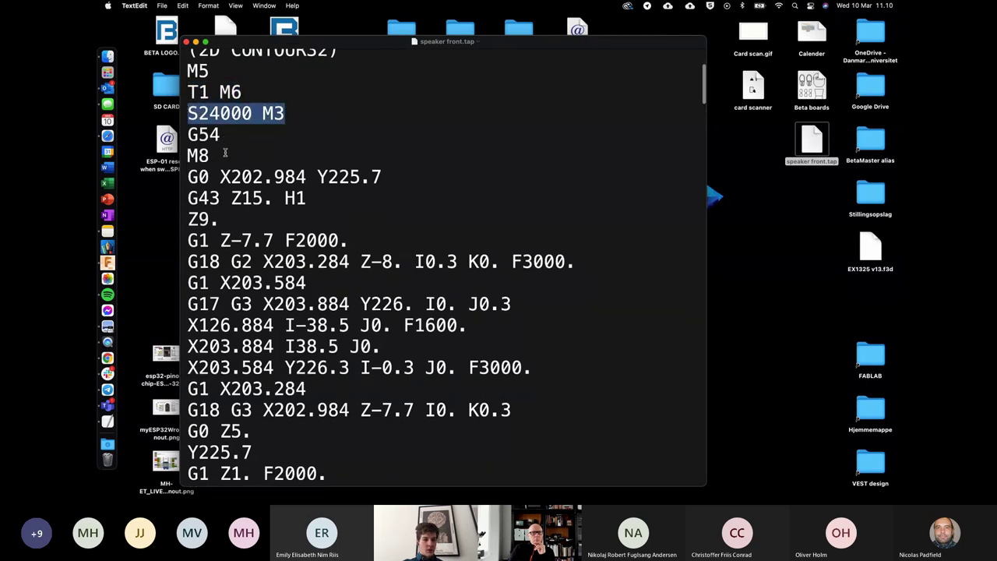
left_click_drag(195, 113, 298, 111)
scroll(296, 167, "down", 1)
scroll(294, 166, "down", 1)
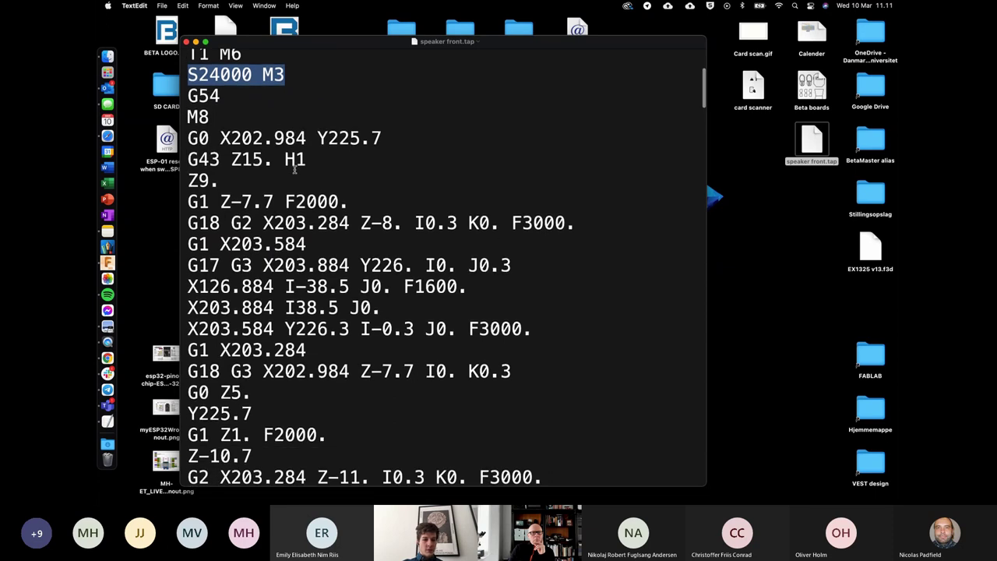
Step: Highlight the Z-7.7 and Z-8 depth values in the contour's first plunge moves
scroll(294, 167, "down", 2)
left_click(250, 225)
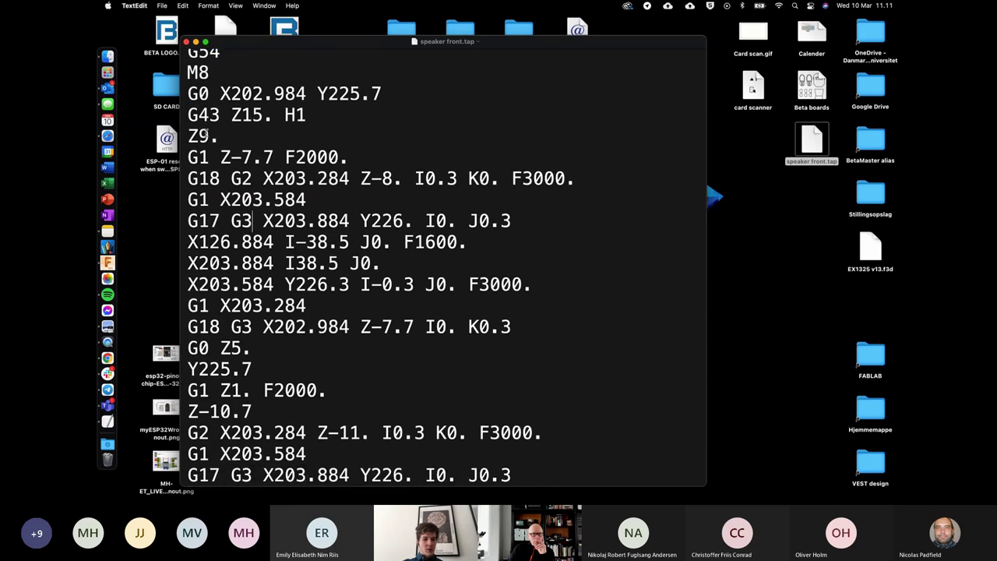
left_click_drag(221, 157, 274, 156)
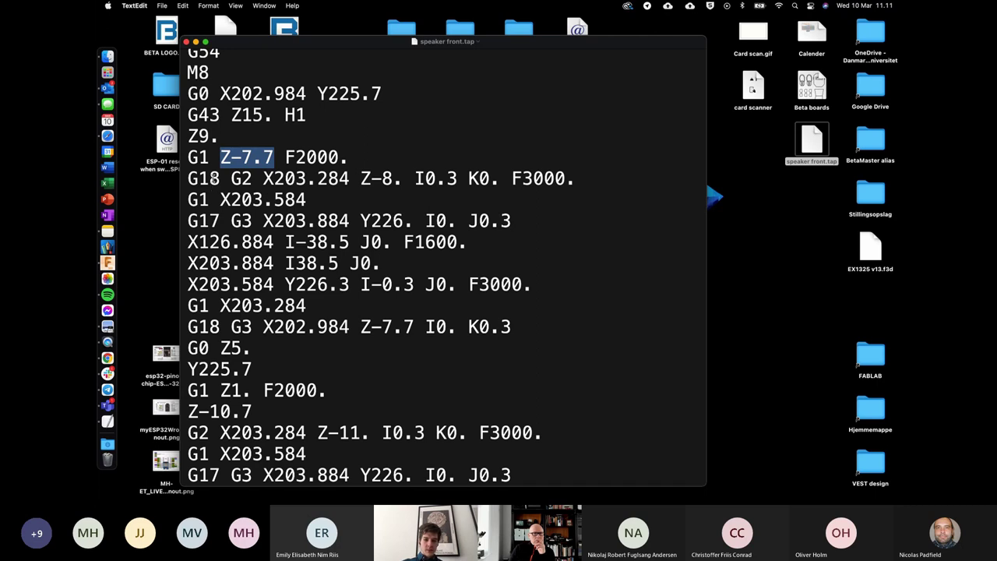
left_click_drag(263, 179, 395, 174)
scroll(396, 193, "down", 2)
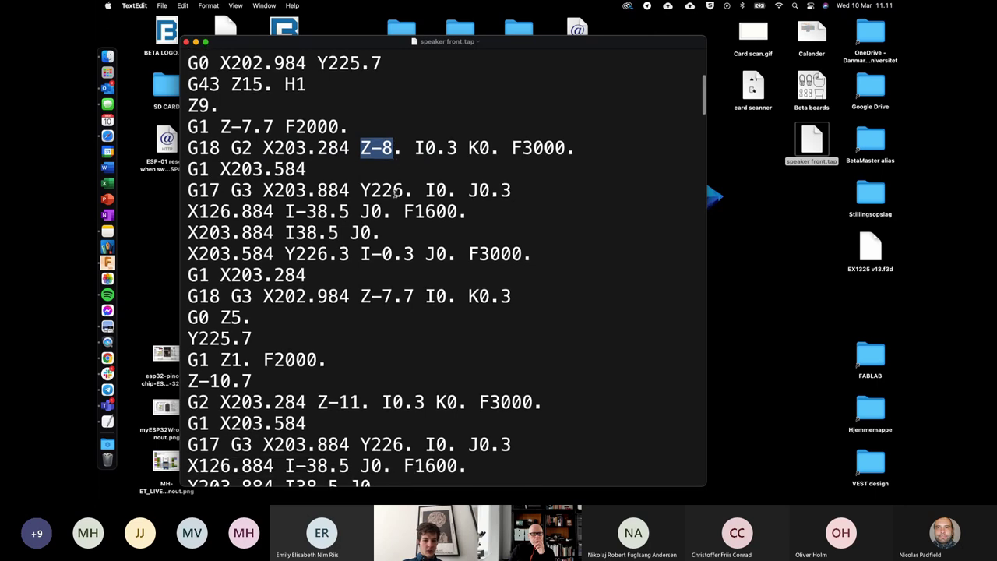
Step: Highlight the X203.884 Y226. coordinates in the G17 G3 line below the Z-8 move
left_click_drag(220, 168, 404, 190)
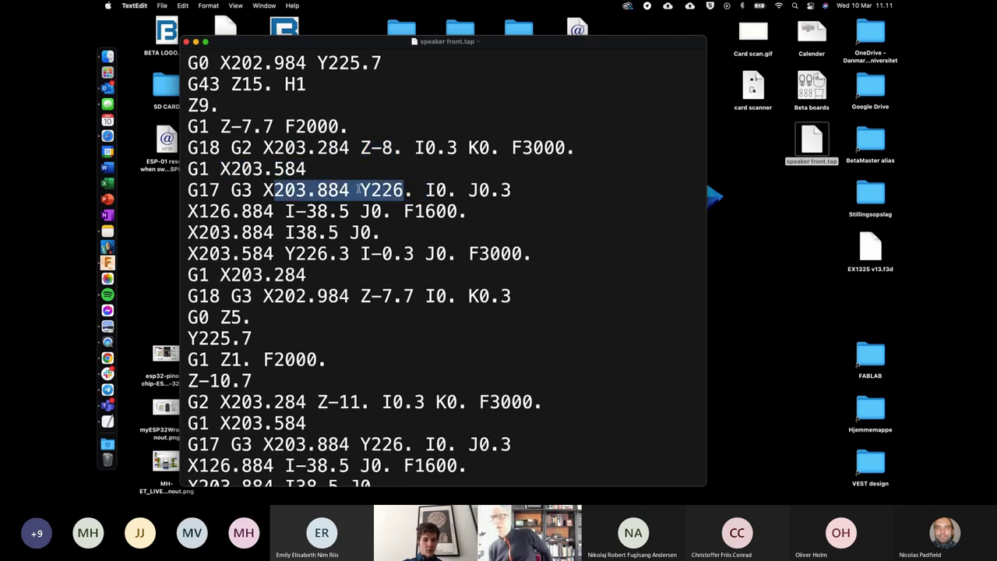
left_click(264, 190)
left_click_drag(263, 190, 354, 184)
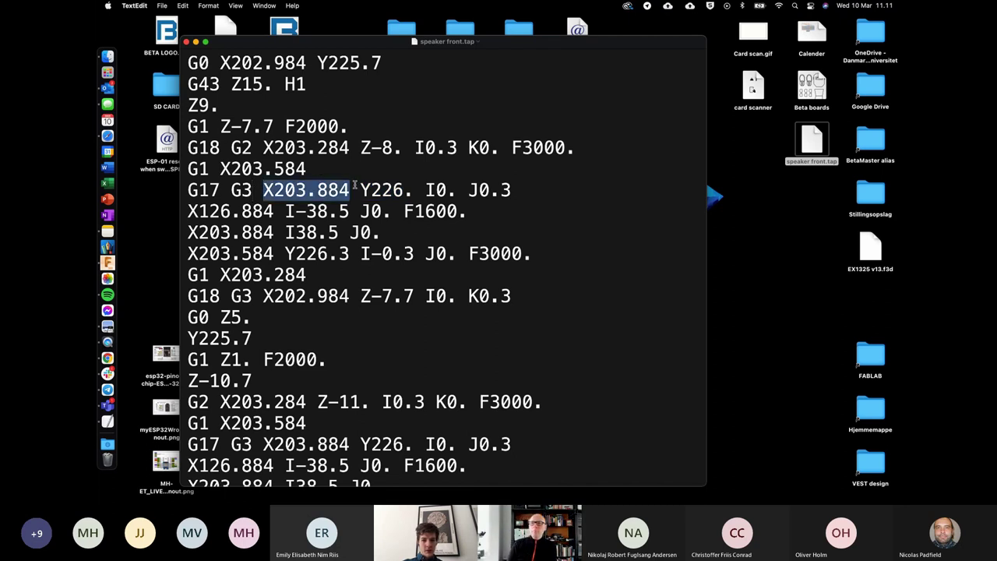
left_click(259, 190)
left_click_drag(263, 191, 413, 190)
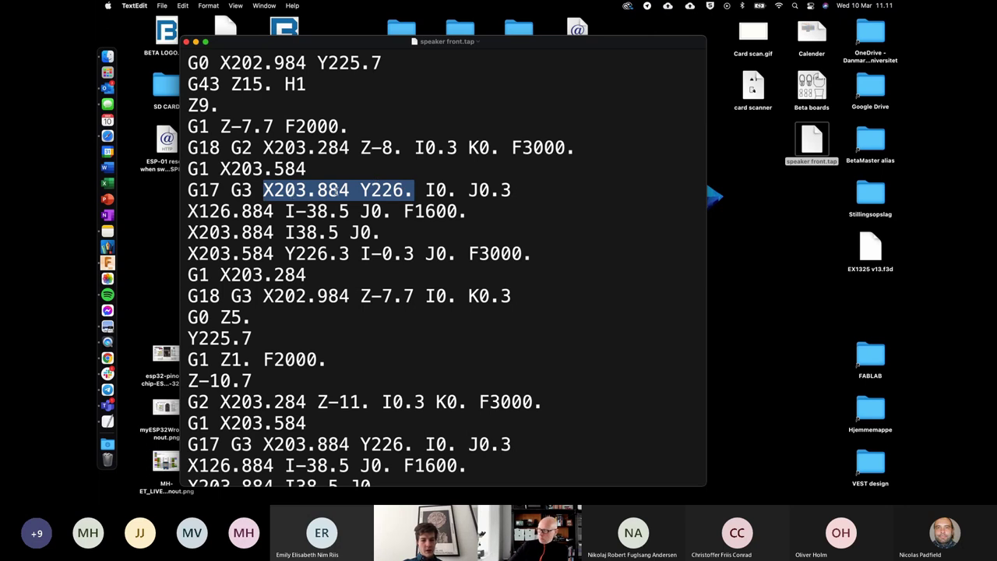
Step: Look through the remaining G-code to the end of the program at normal text size, and close the file
scroll(337, 249, "down", 5)
scroll(316, 177, "down", 8)
scroll(316, 177, "down", 5, "ctrl")
scroll(315, 176, "down", 20)
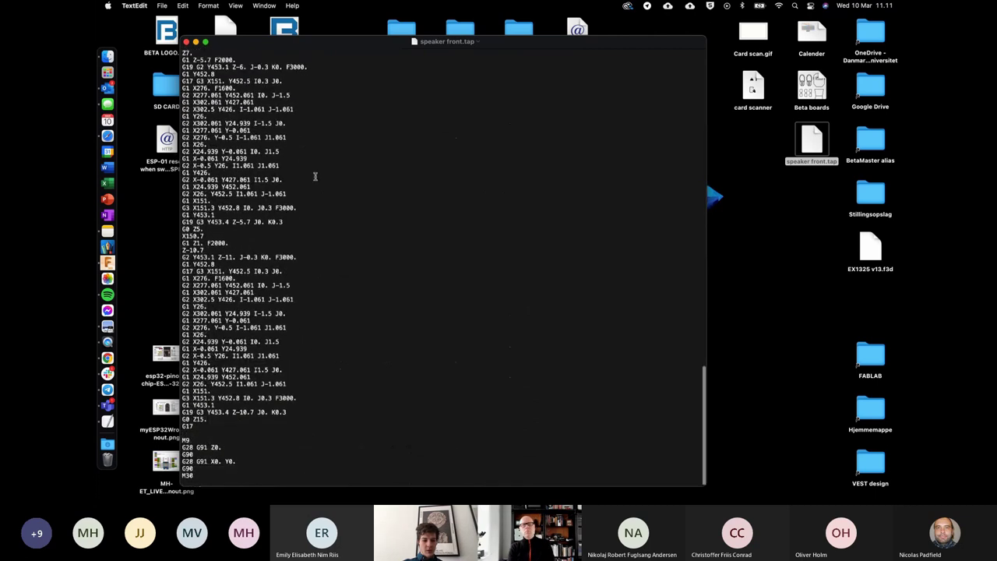
left_click(186, 42)
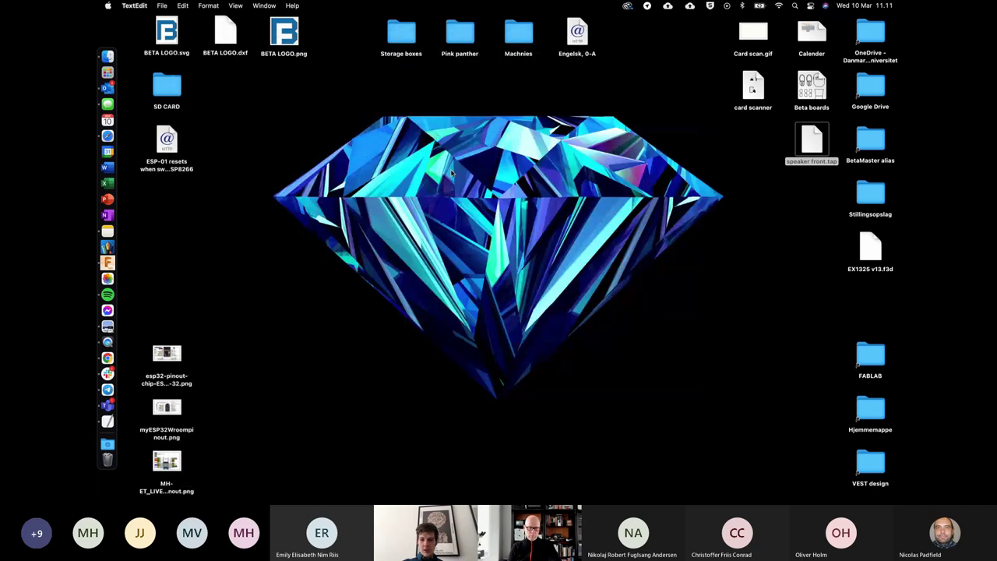
Step: Switch back to Fusion 360 and view the Speaker front panel in Setup11 more closely
key("super+Tab")
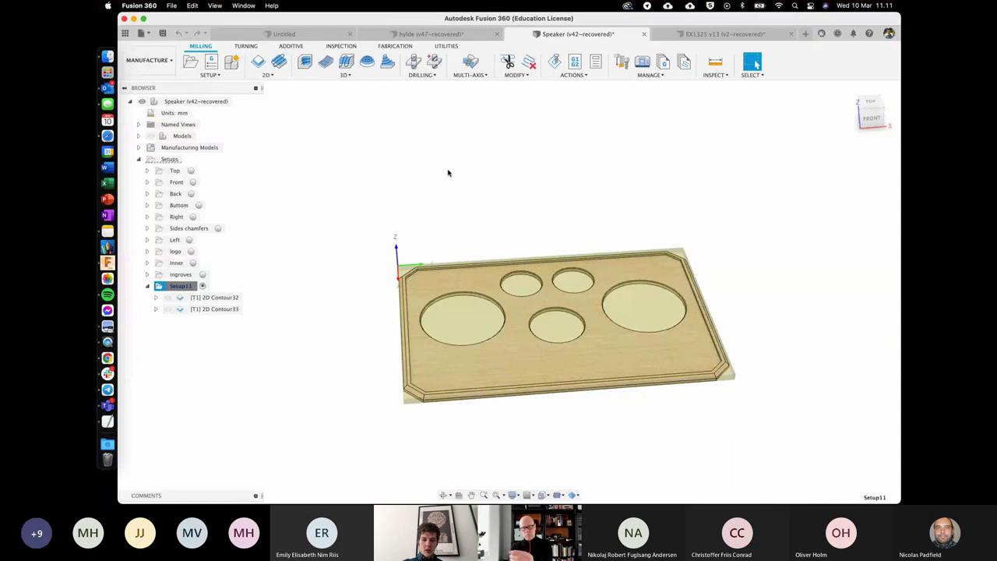
scroll(447, 172, "right", 2)
scroll(441, 176, "up", 2)
scroll(441, 176, "down", 2)
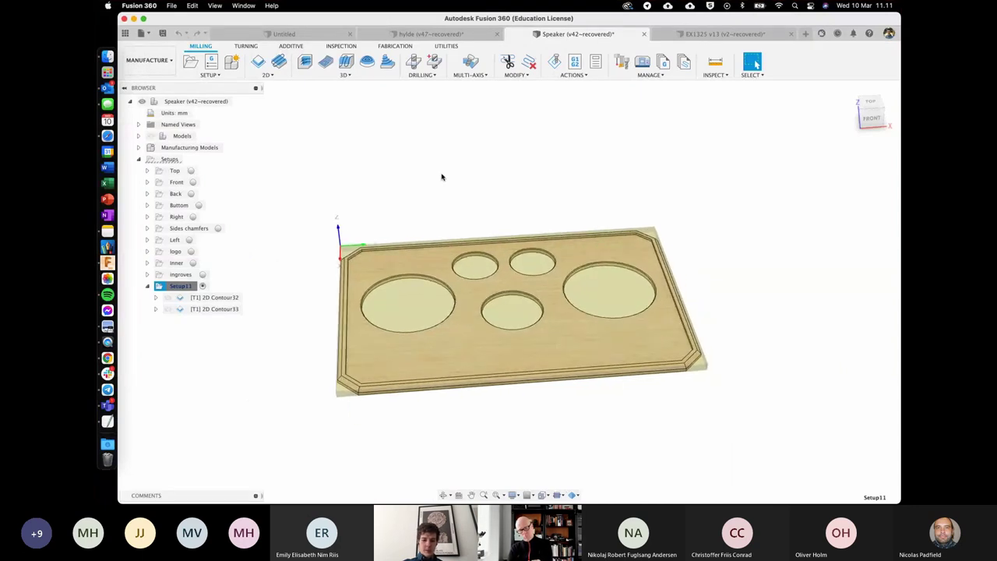